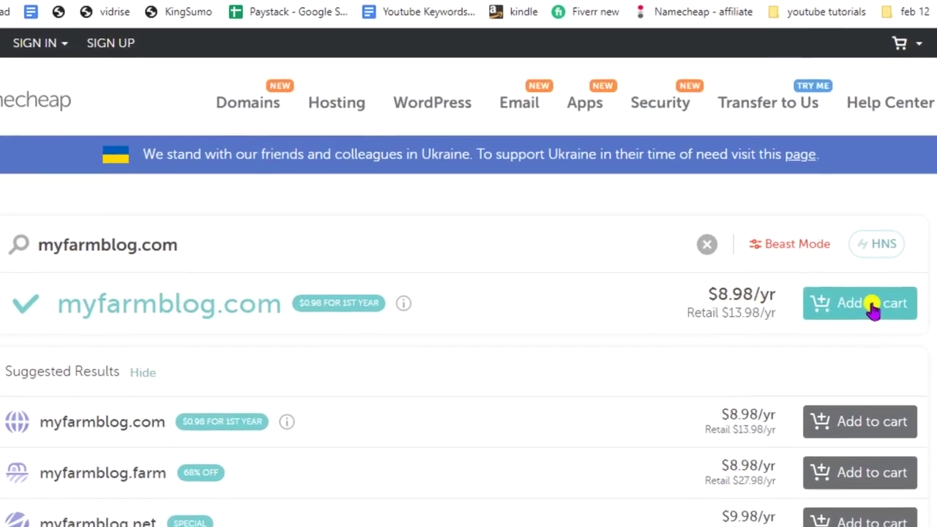
Add myfarmblog.com to the Namecheap cart and go to checkout after checking the PayPal tabs
{"action": "left_click", "coordinate": [844, 300]}
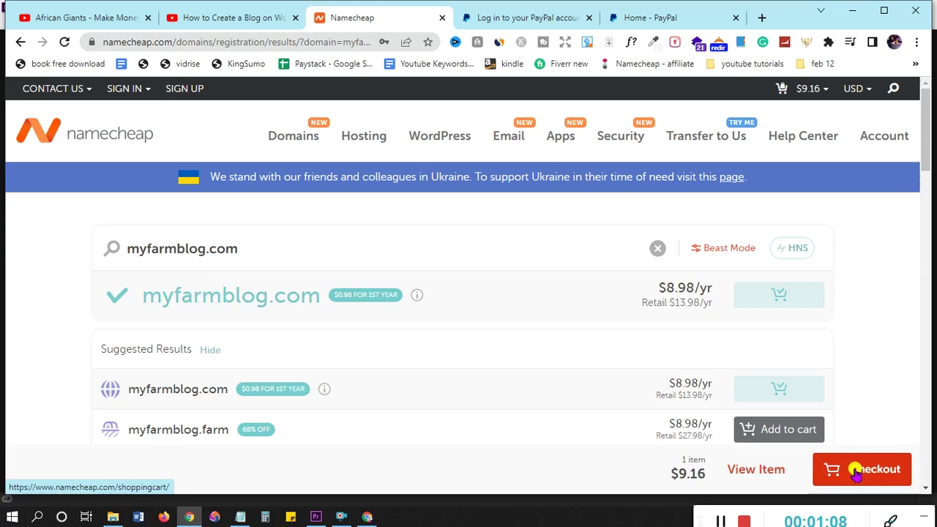
{"action": "left_click", "coordinate": [860, 472]}
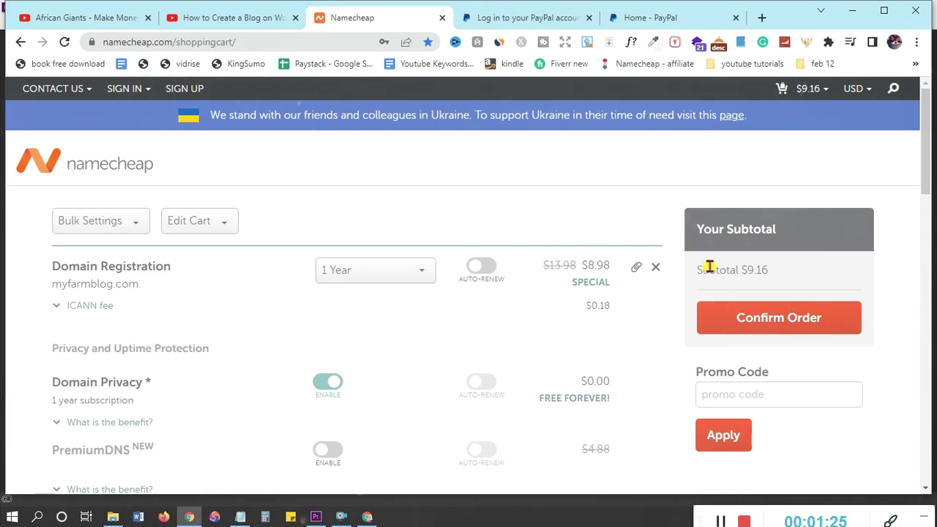
{"action": "left_click", "coordinate": [527, 22]}
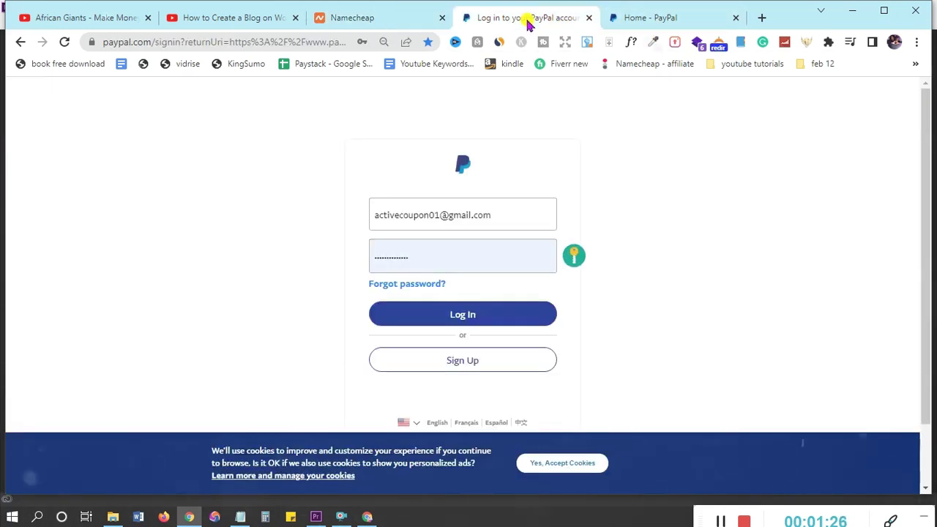
{"action": "left_click", "coordinate": [657, 18]}
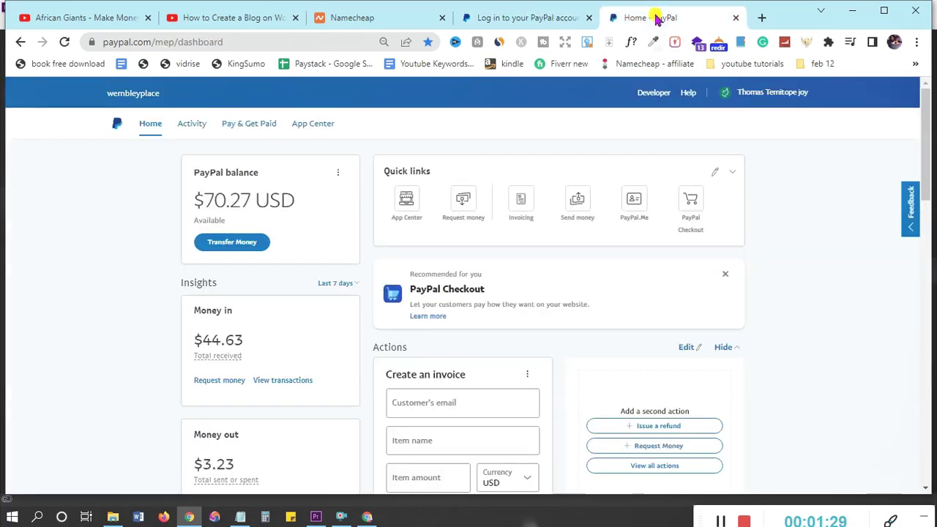
{"action": "left_click", "coordinate": [350, 18]}
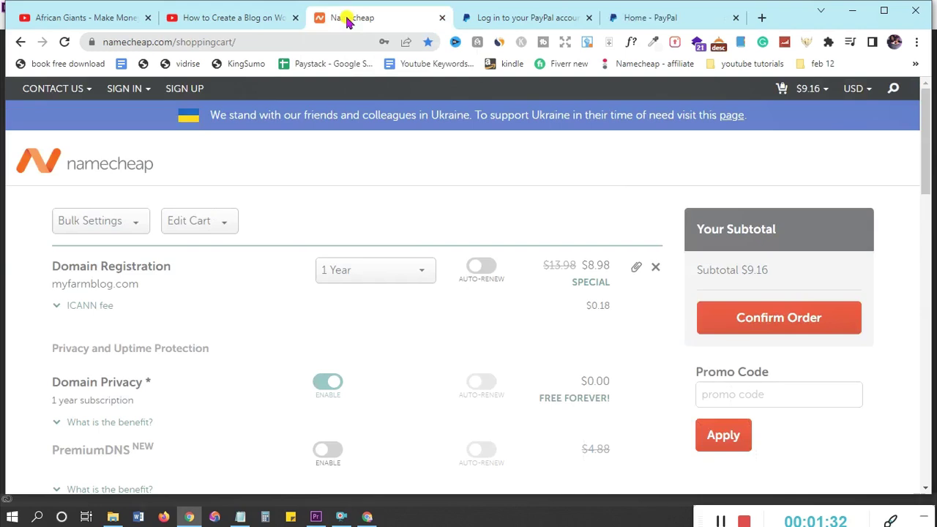
Review the cart and highlight the $9.16 subtotal
{"action": "scroll", "coordinate": [462, 301], "scroll_direction": "down", "scroll_amount": 2}
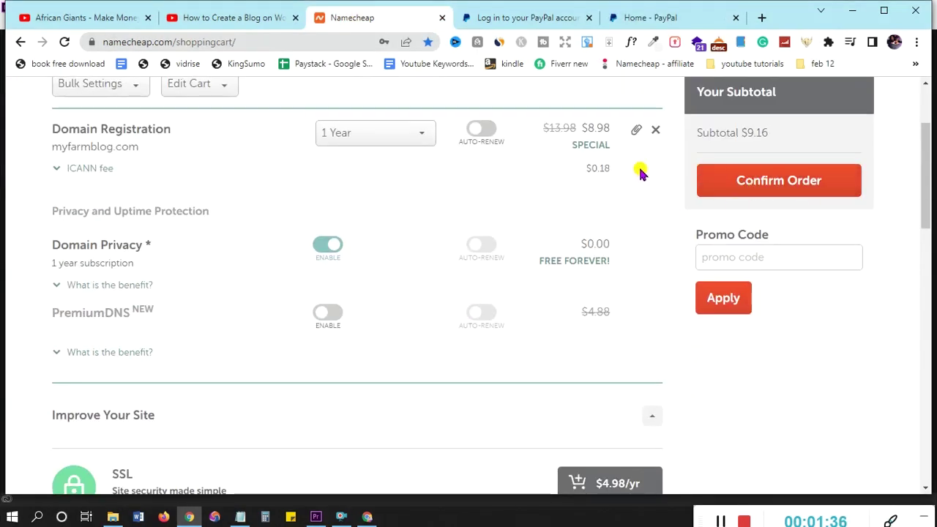
{"action": "scroll", "coordinate": [720, 130], "scroll_direction": "up", "scroll_amount": 2}
{"action": "double_click", "coordinate": [755, 270]}
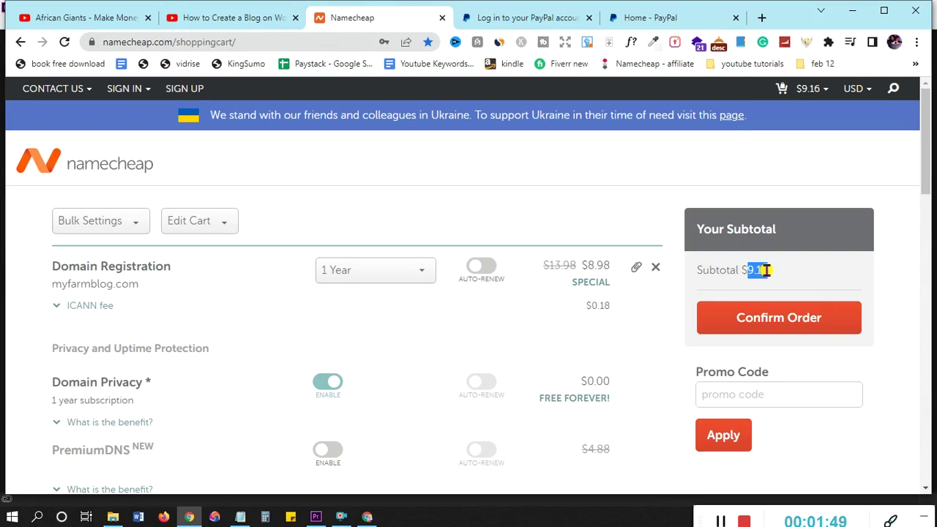
{"action": "left_click", "coordinate": [776, 274]}
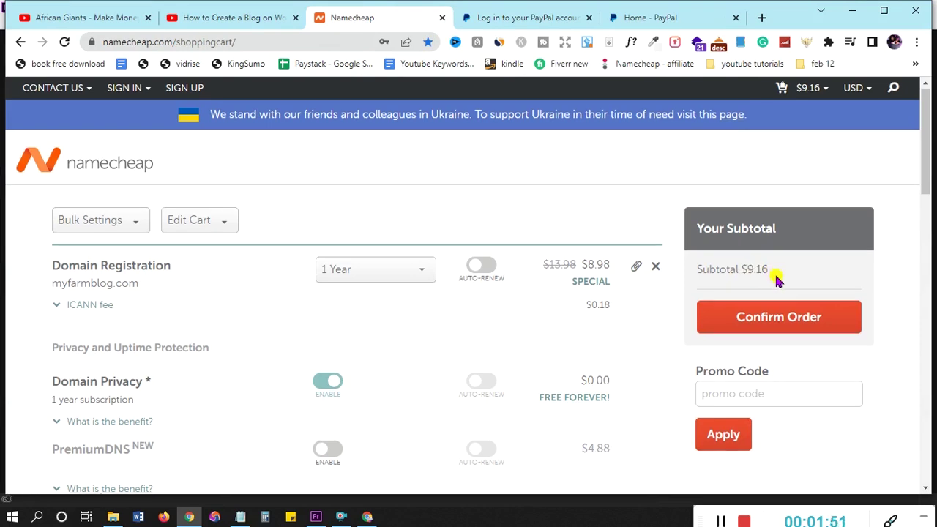
Look over the Improve Your Site offers and confirm the myfarmblog.com order
{"action": "scroll", "coordinate": [774, 278], "scroll_direction": "down", "scroll_amount": 2}
{"action": "scroll", "coordinate": [774, 278], "scroll_direction": "down", "scroll_amount": 2}
{"action": "scroll", "coordinate": [774, 278], "scroll_direction": "up", "scroll_amount": 3}
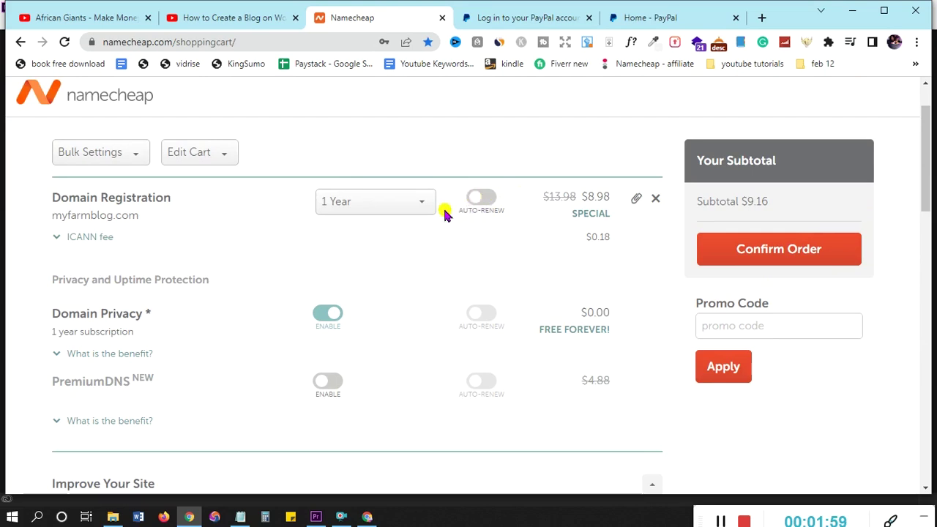
{"action": "scroll", "coordinate": [473, 230], "scroll_direction": "down", "scroll_amount": 1}
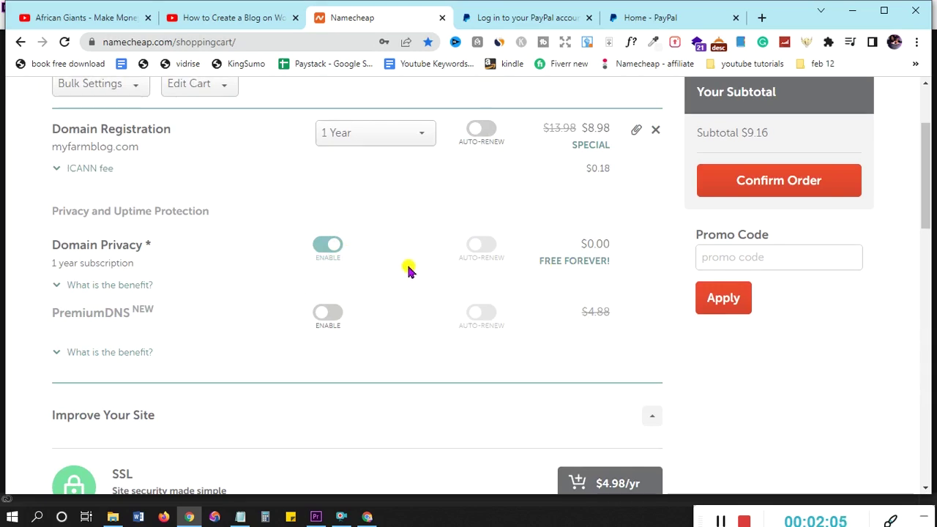
{"action": "scroll", "coordinate": [408, 271], "scroll_direction": "down", "scroll_amount": 1}
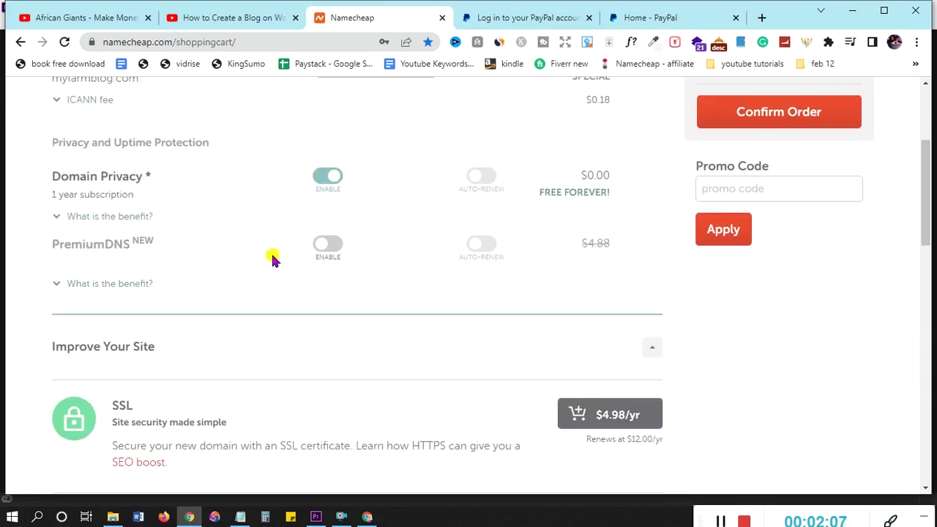
{"action": "scroll", "coordinate": [430, 290], "scroll_direction": "down", "scroll_amount": 3}
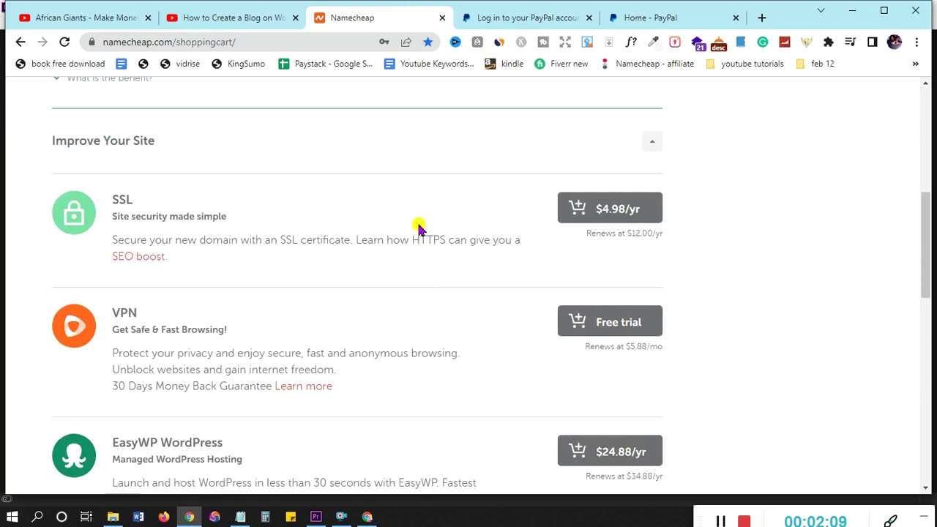
{"action": "scroll", "coordinate": [419, 228], "scroll_direction": "down", "scroll_amount": 1}
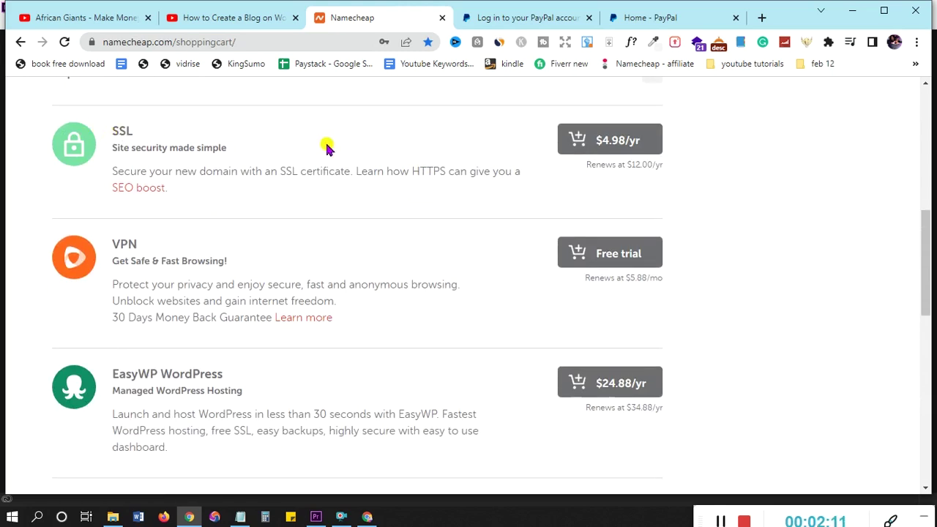
{"action": "scroll", "coordinate": [372, 211], "scroll_direction": "down", "scroll_amount": 7}
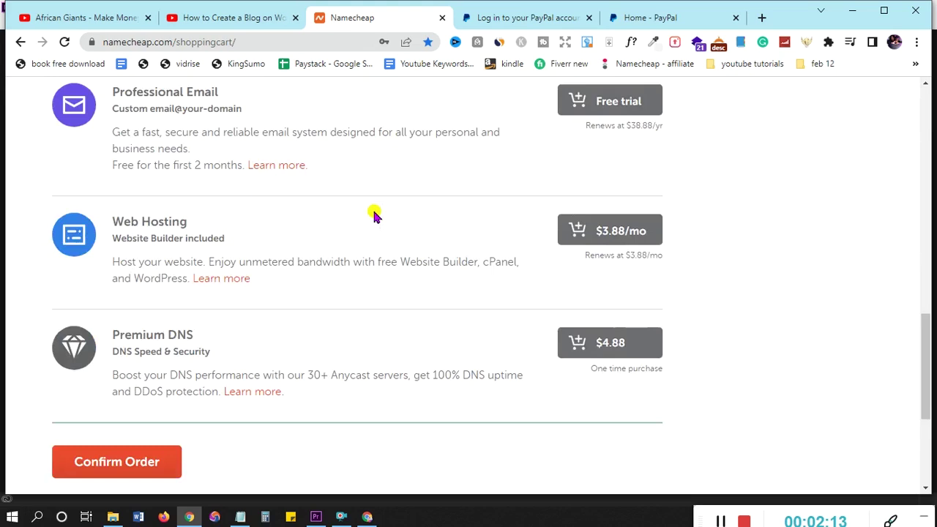
{"action": "scroll", "coordinate": [374, 214], "scroll_direction": "down", "scroll_amount": 1}
{"action": "scroll", "coordinate": [373, 214], "scroll_direction": "up", "scroll_amount": 15}
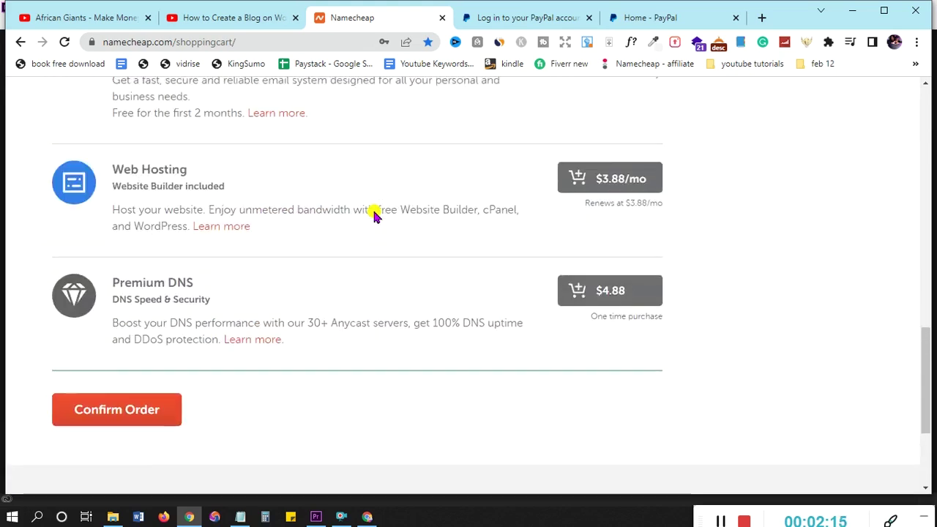
{"action": "scroll", "coordinate": [372, 212], "scroll_direction": "down", "scroll_amount": 5}
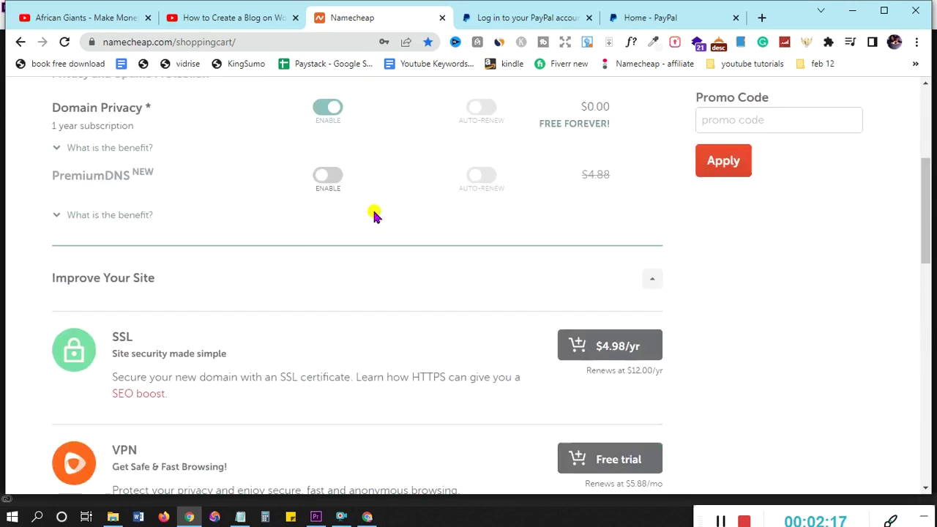
{"action": "scroll", "coordinate": [372, 211], "scroll_direction": "up", "scroll_amount": 5}
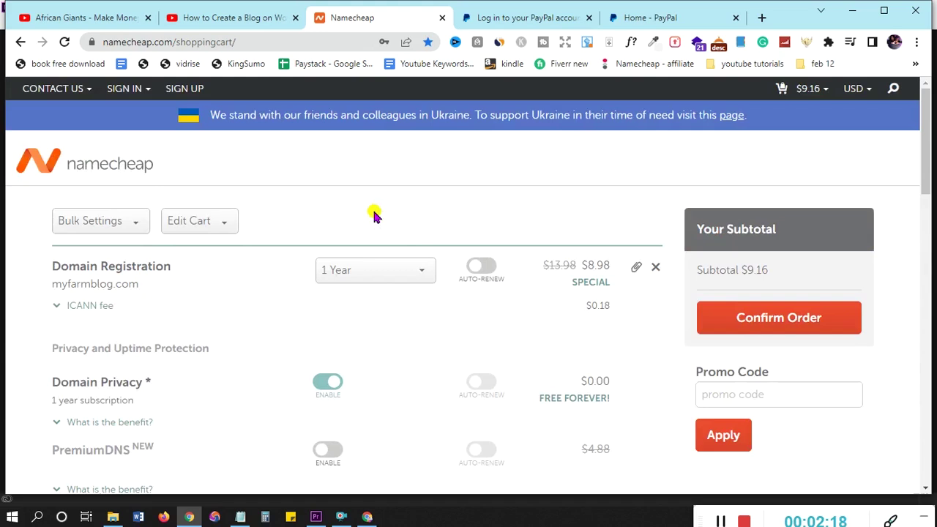
{"action": "left_click", "coordinate": [768, 319]}
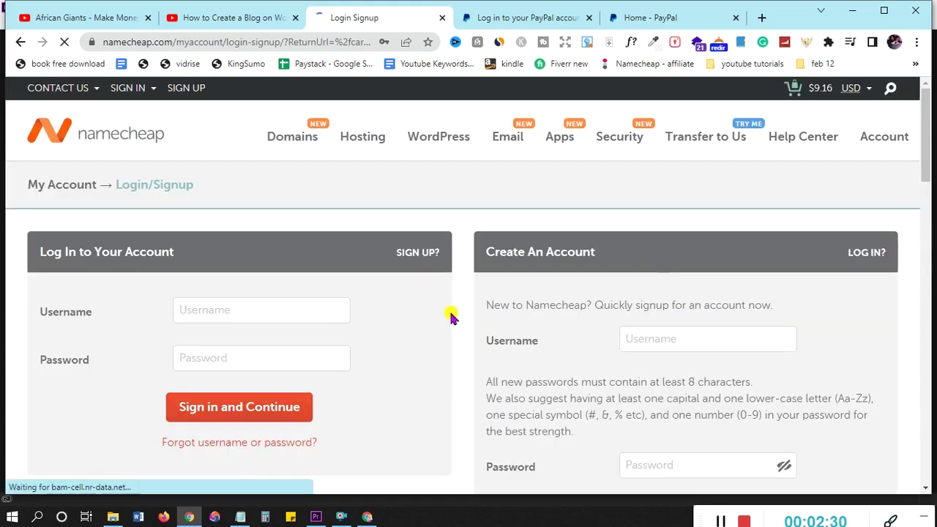
Scroll through the sign-in and Create An Account forms on the Login/Signup page
{"action": "scroll", "coordinate": [446, 318], "scroll_direction": "down", "scroll_amount": 3}
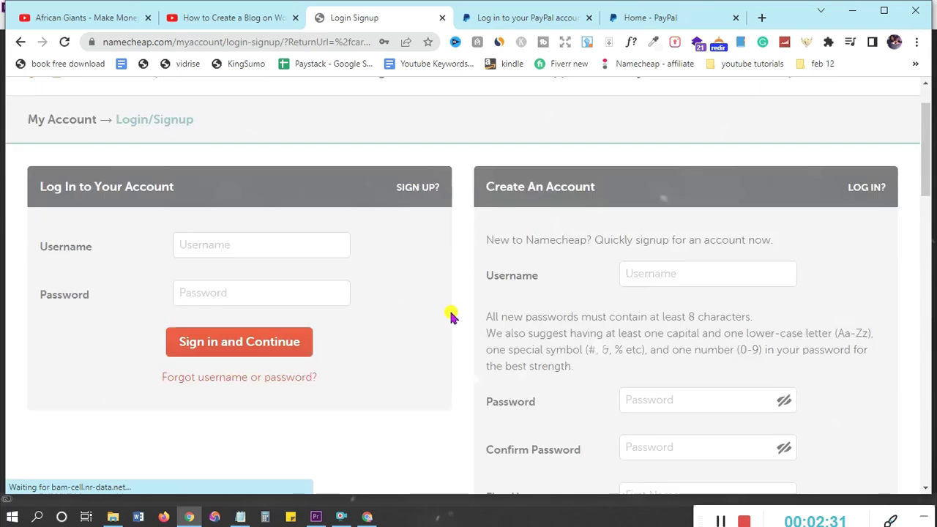
{"action": "scroll", "coordinate": [450, 316], "scroll_direction": "down", "scroll_amount": 1}
{"action": "scroll", "coordinate": [450, 316], "scroll_direction": "up", "scroll_amount": 3}
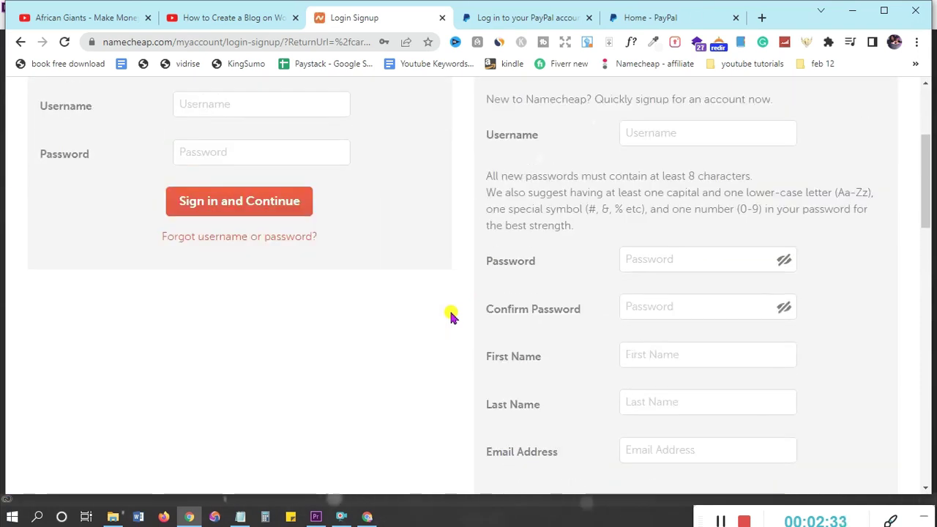
{"action": "scroll", "coordinate": [664, 313], "scroll_direction": "down", "scroll_amount": 3}
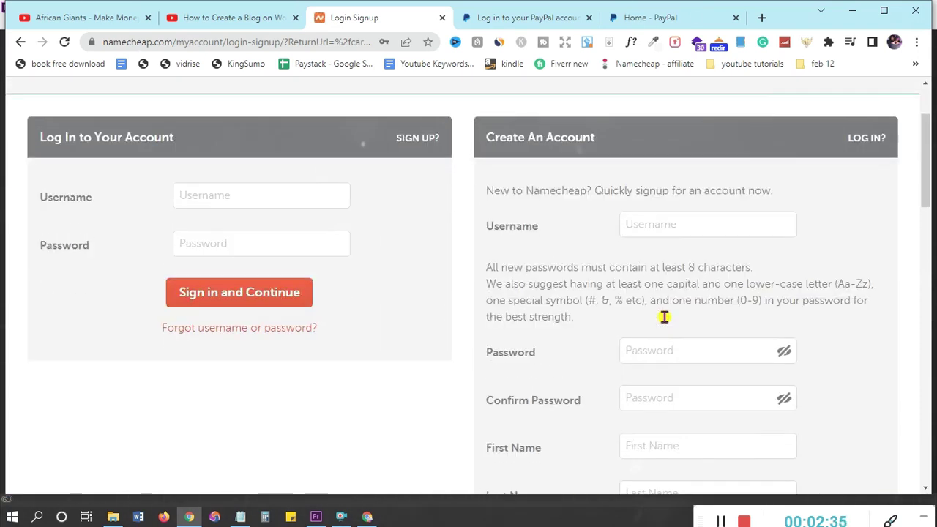
{"action": "scroll", "coordinate": [683, 303], "scroll_direction": "down", "scroll_amount": 3}
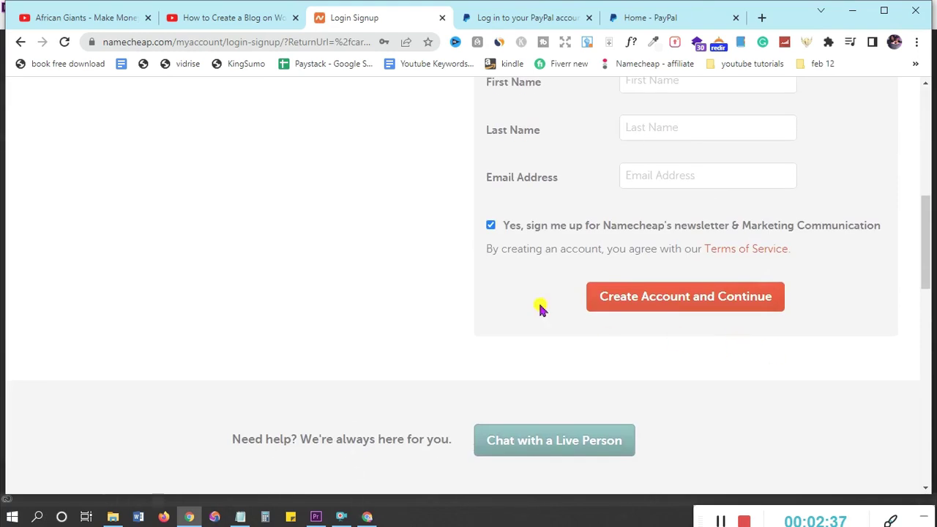
{"action": "scroll", "coordinate": [338, 256], "scroll_direction": "up", "scroll_amount": 6}
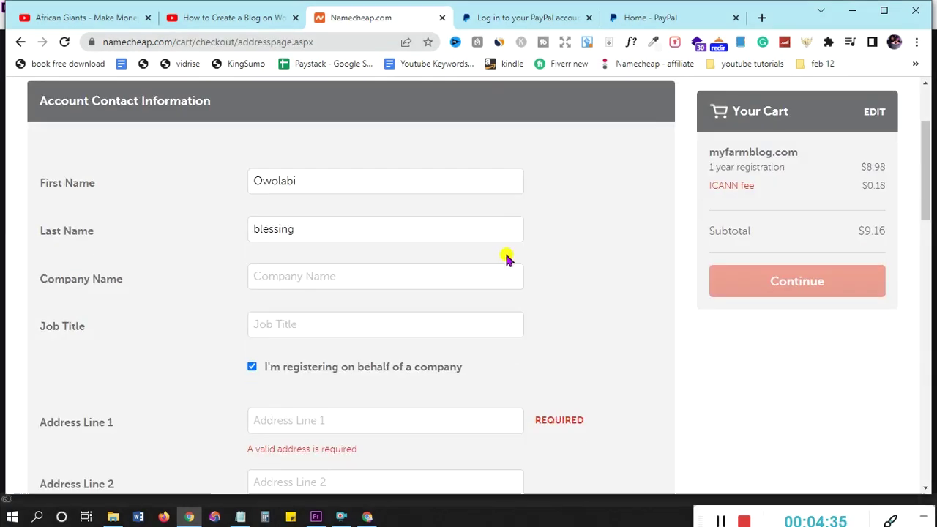
Fill the address fields from a saved address suggestion and continue to domain contacts
{"action": "scroll", "coordinate": [504, 256], "scroll_direction": "down", "scroll_amount": 3}
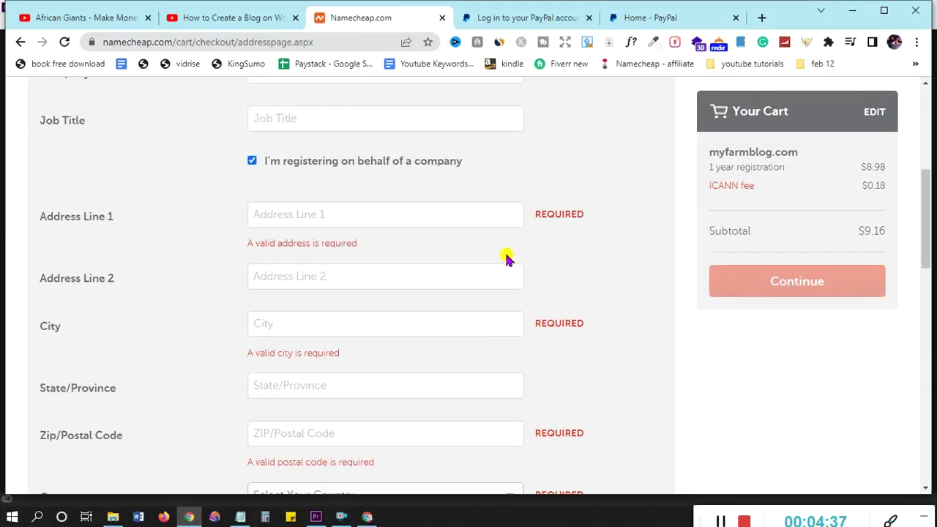
{"action": "left_click", "coordinate": [301, 211]}
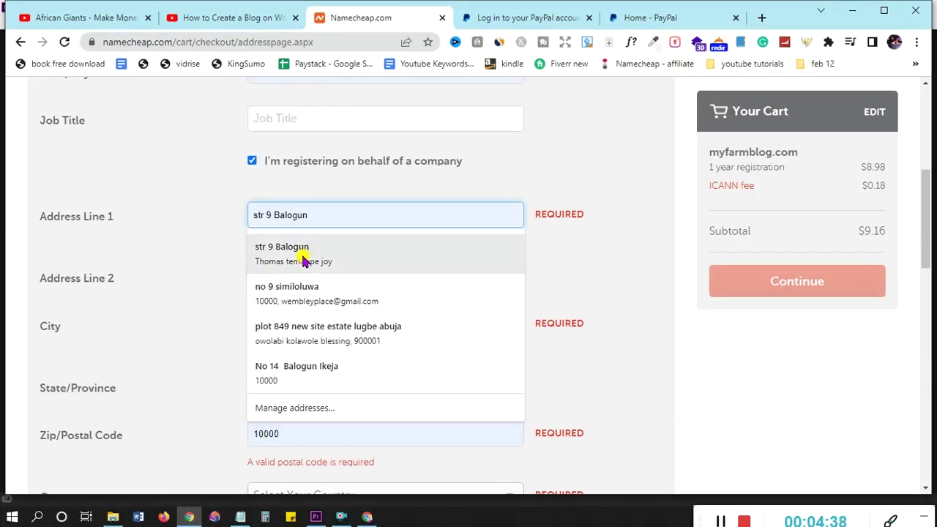
{"action": "left_click", "coordinate": [303, 251]}
{"action": "scroll", "coordinate": [305, 242], "scroll_direction": "down", "scroll_amount": 2}
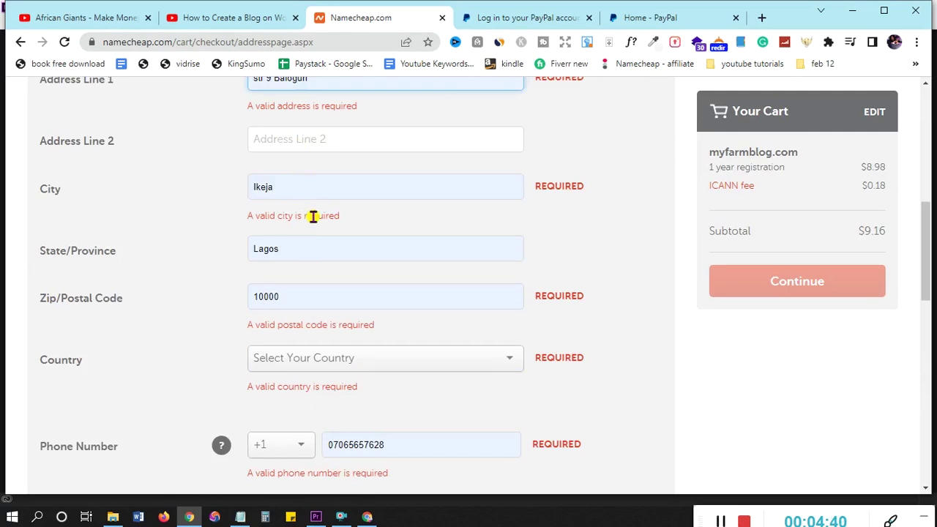
{"action": "scroll", "coordinate": [315, 242], "scroll_direction": "down", "scroll_amount": 3}
{"action": "left_click", "coordinate": [731, 214]}
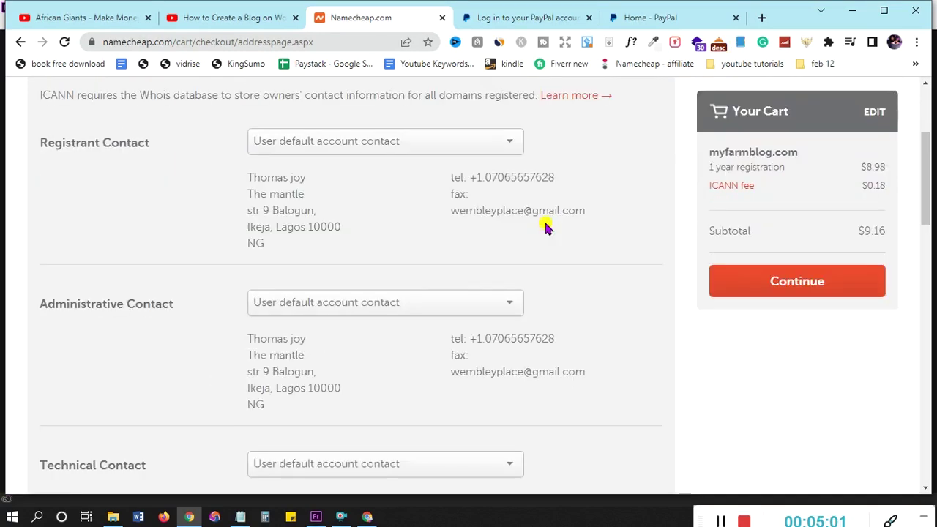
Keep Domain Privacy checked and continue from the Your Cart box to payment
{"action": "scroll", "coordinate": [548, 226], "scroll_direction": "down", "scroll_amount": 2}
{"action": "scroll", "coordinate": [520, 267], "scroll_direction": "down", "scroll_amount": 7}
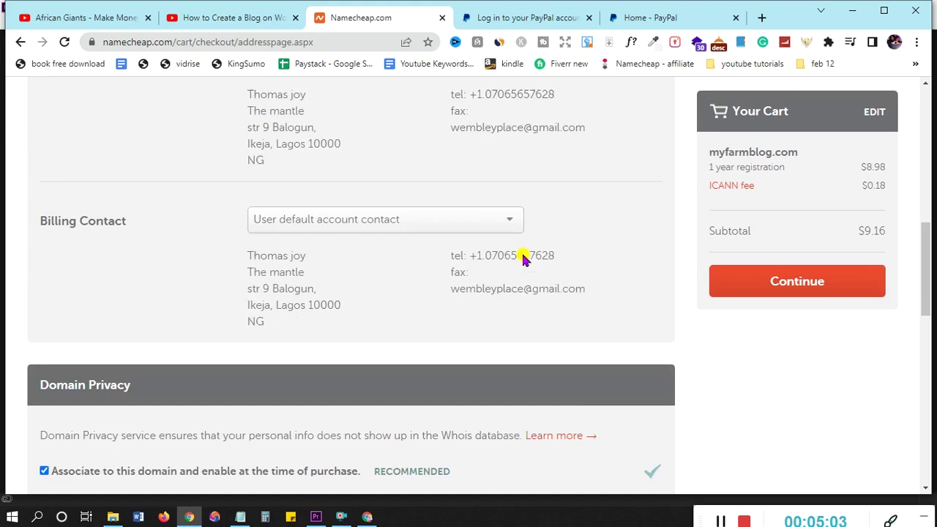
{"action": "scroll", "coordinate": [540, 219], "scroll_direction": "up", "scroll_amount": 10}
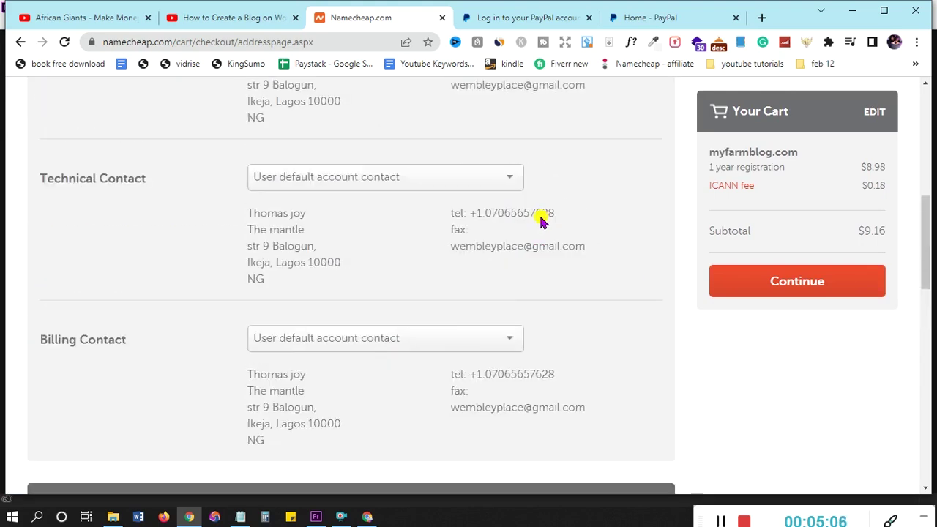
{"action": "scroll", "coordinate": [538, 222], "scroll_direction": "down", "scroll_amount": 5}
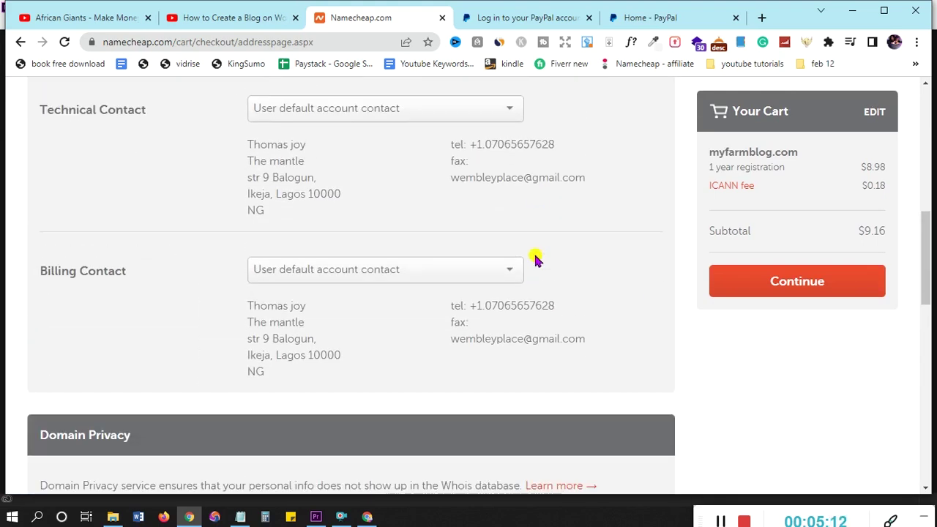
{"action": "scroll", "coordinate": [181, 268], "scroll_direction": "down", "scroll_amount": 1}
{"action": "scroll", "coordinate": [457, 263], "scroll_direction": "down", "scroll_amount": 6}
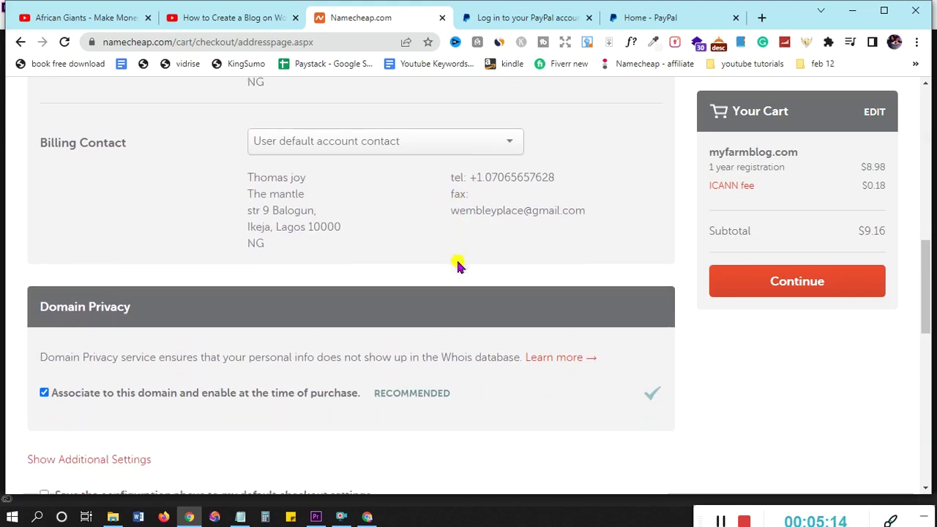
{"action": "scroll", "coordinate": [457, 263], "scroll_direction": "up", "scroll_amount": 2}
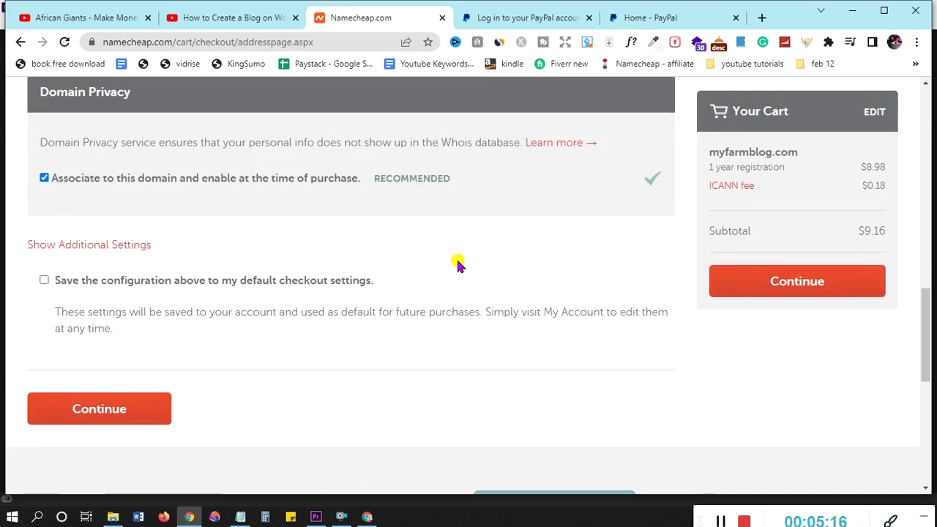
{"action": "scroll", "coordinate": [457, 264], "scroll_direction": "down", "scroll_amount": 1}
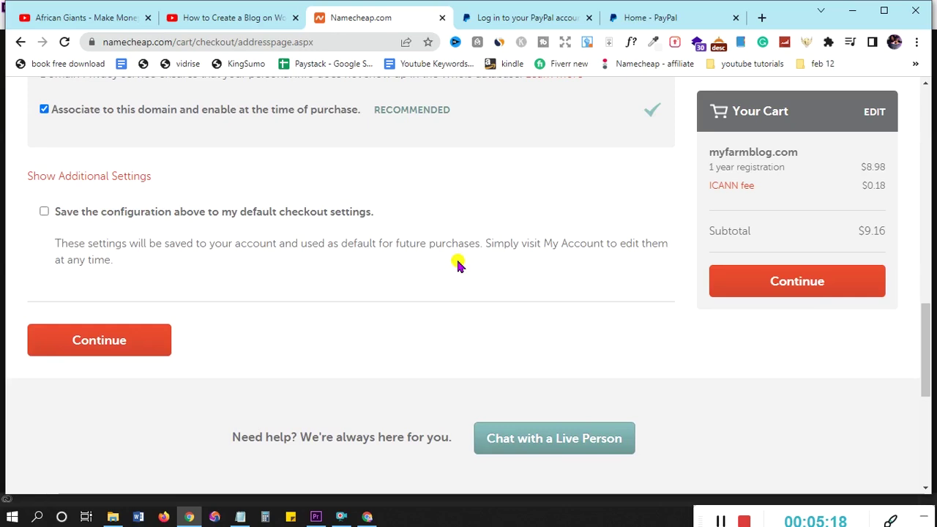
{"action": "left_click", "coordinate": [814, 285]}
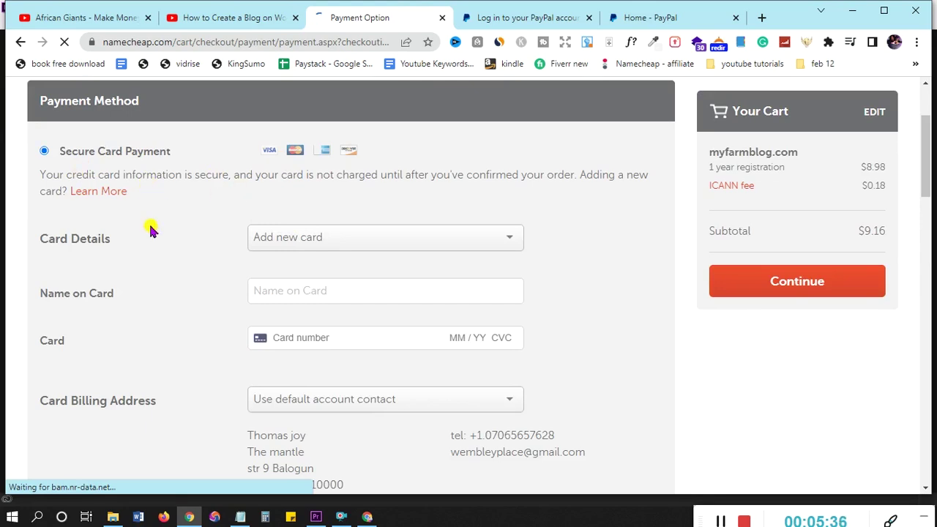
Choose PayPal as the payment method and continue to the order review
{"action": "scroll", "coordinate": [315, 265], "scroll_direction": "down", "scroll_amount": 2}
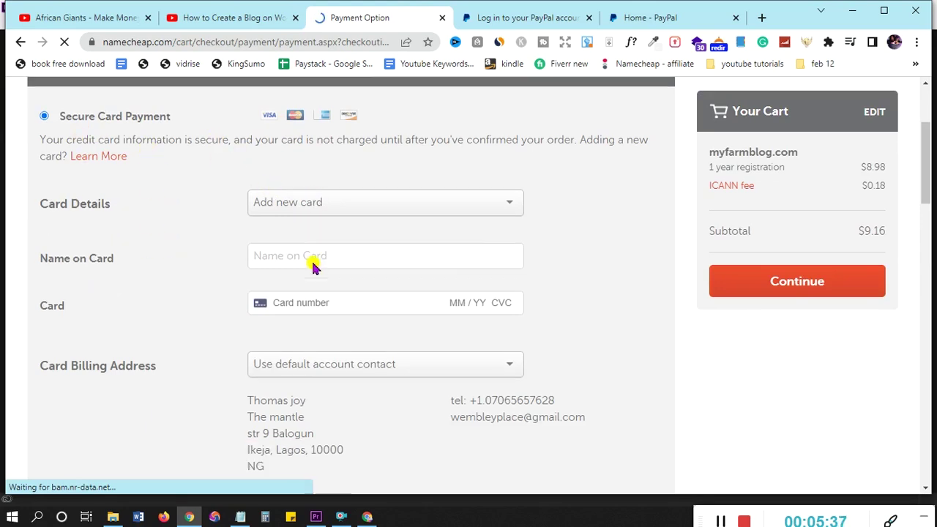
{"action": "scroll", "coordinate": [282, 278], "scroll_direction": "down", "scroll_amount": 5}
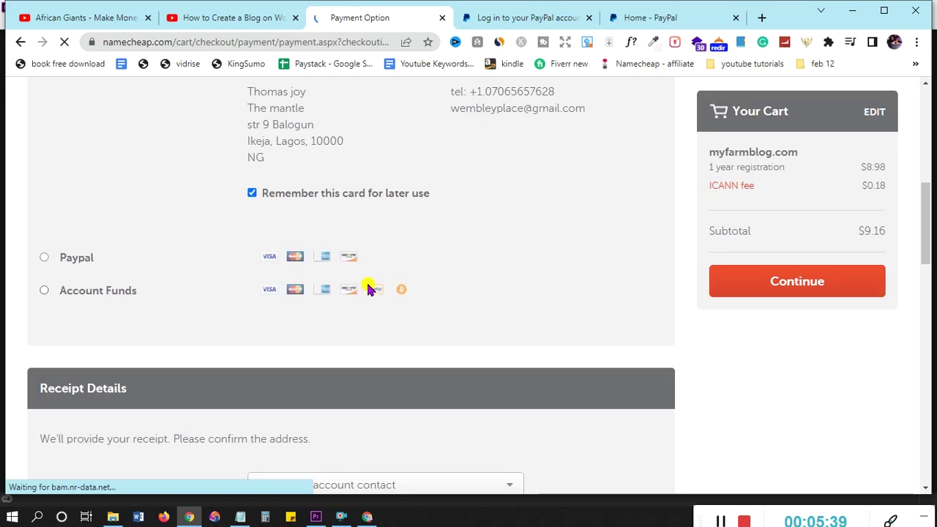
{"action": "scroll", "coordinate": [205, 234], "scroll_direction": "up", "scroll_amount": 1}
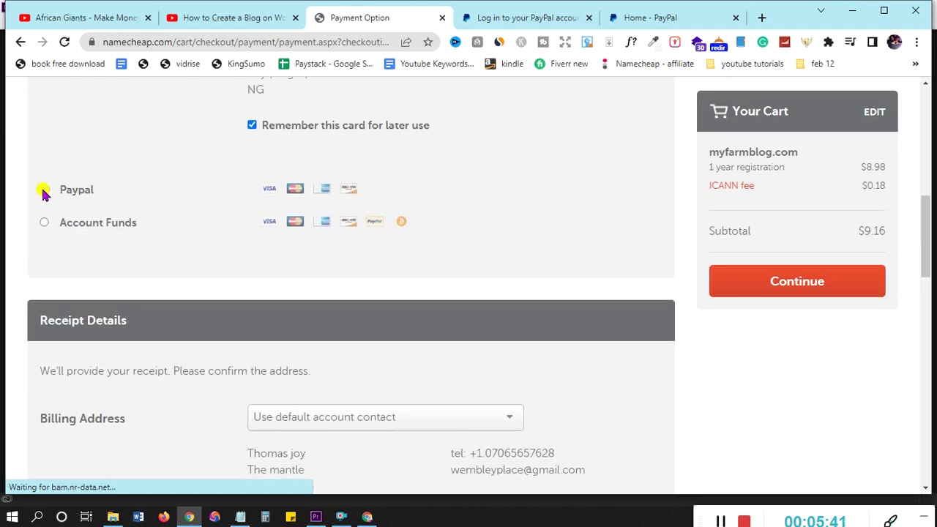
{"action": "left_click", "coordinate": [43, 191]}
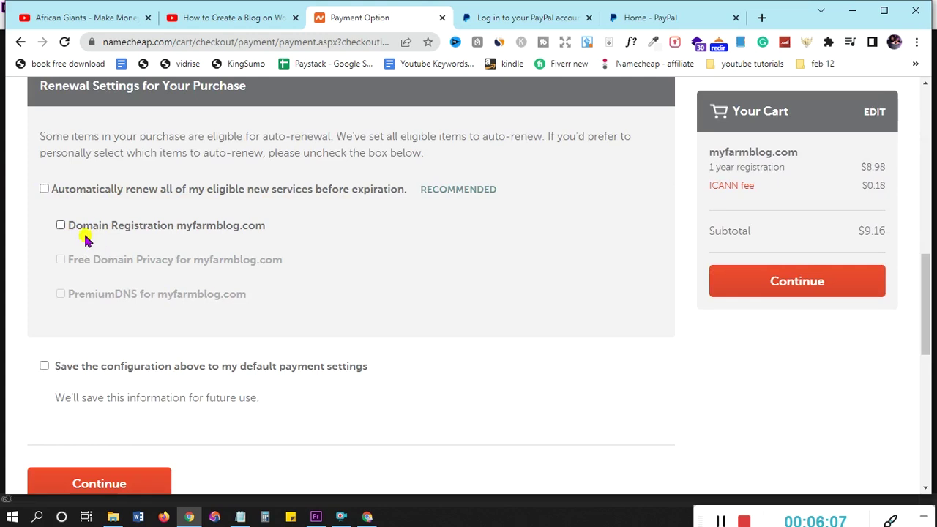
{"action": "scroll", "coordinate": [199, 324], "scroll_direction": "down", "scroll_amount": 2}
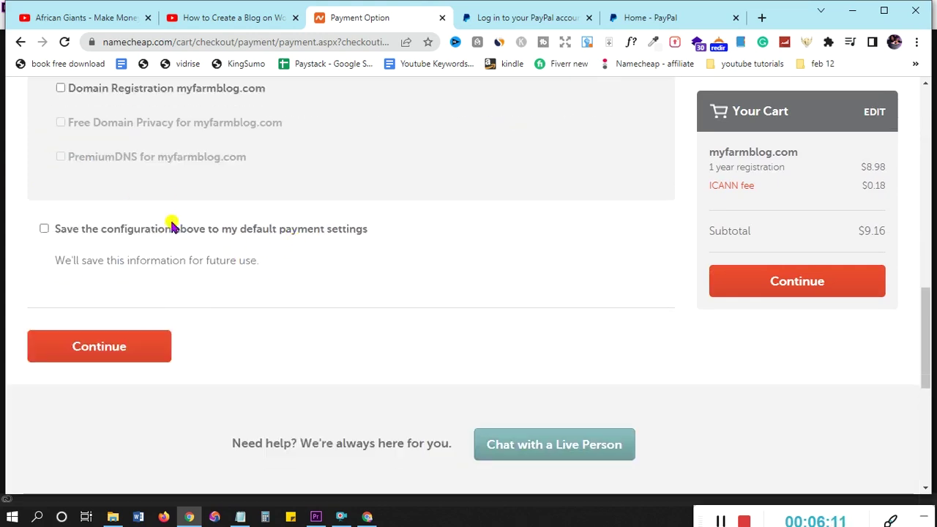
{"action": "scroll", "coordinate": [142, 247], "scroll_direction": "up", "scroll_amount": 2}
{"action": "scroll", "coordinate": [142, 247], "scroll_direction": "down", "scroll_amount": 2}
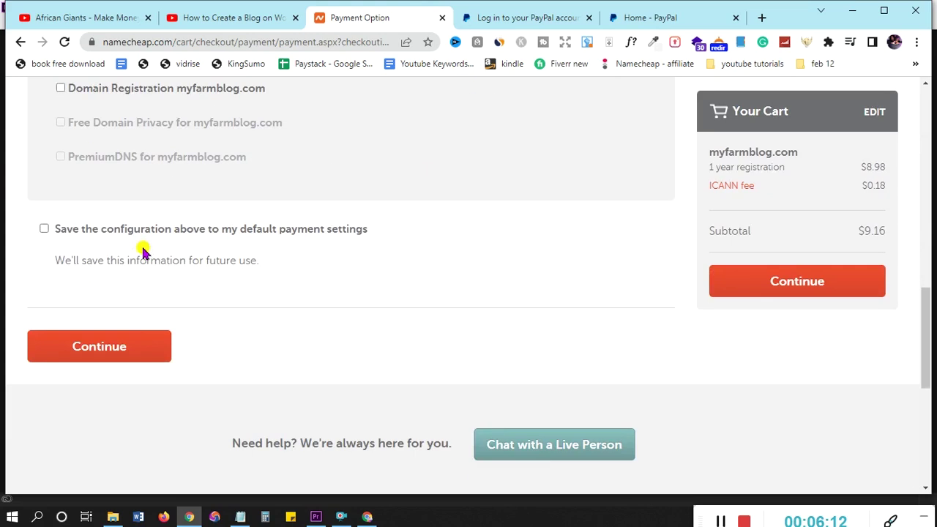
{"action": "left_click", "coordinate": [132, 350]}
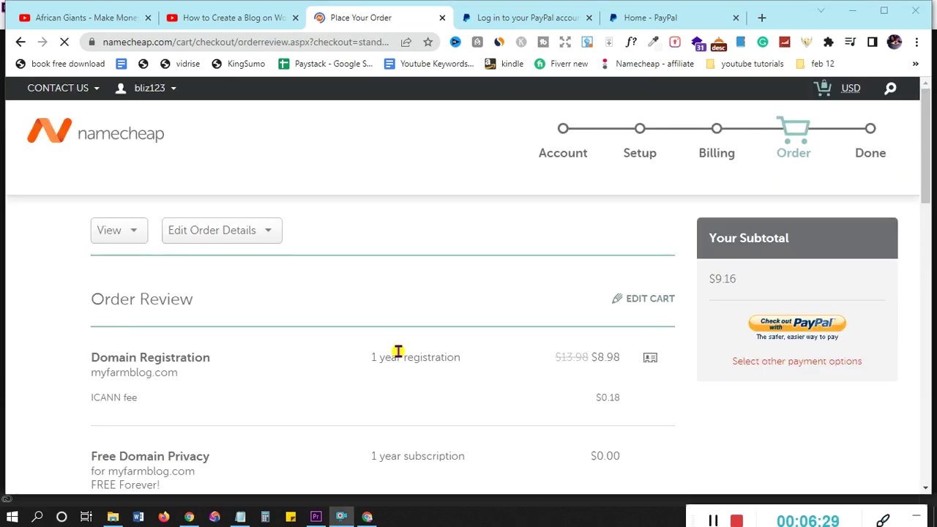
Check out with PayPal and pay the $9.16 from the PayPal balance
{"action": "scroll", "coordinate": [344, 302], "scroll_direction": "down", "scroll_amount": 2}
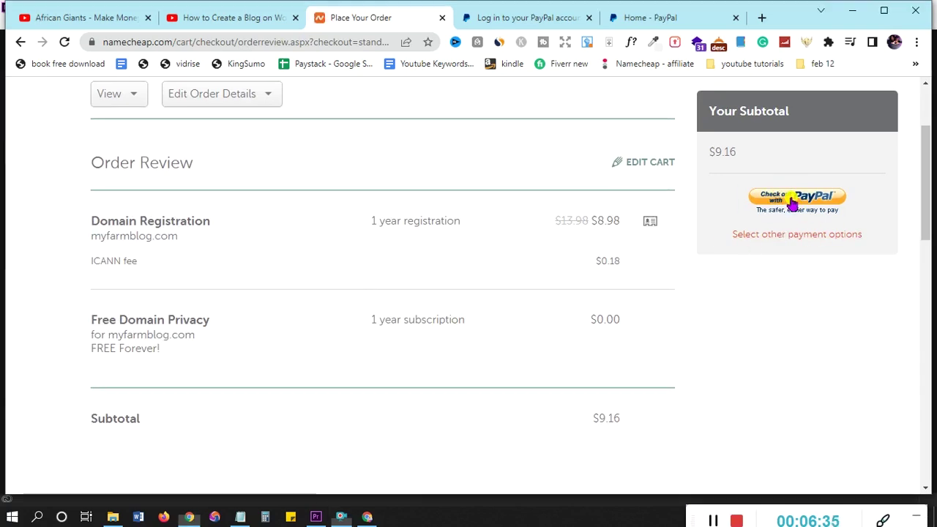
{"action": "left_click", "coordinate": [793, 203]}
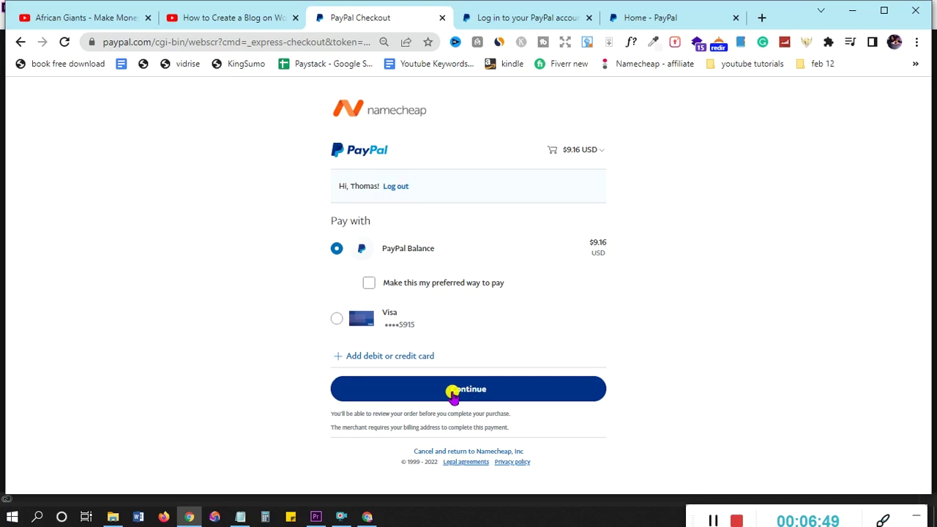
{"action": "left_click", "coordinate": [454, 393]}
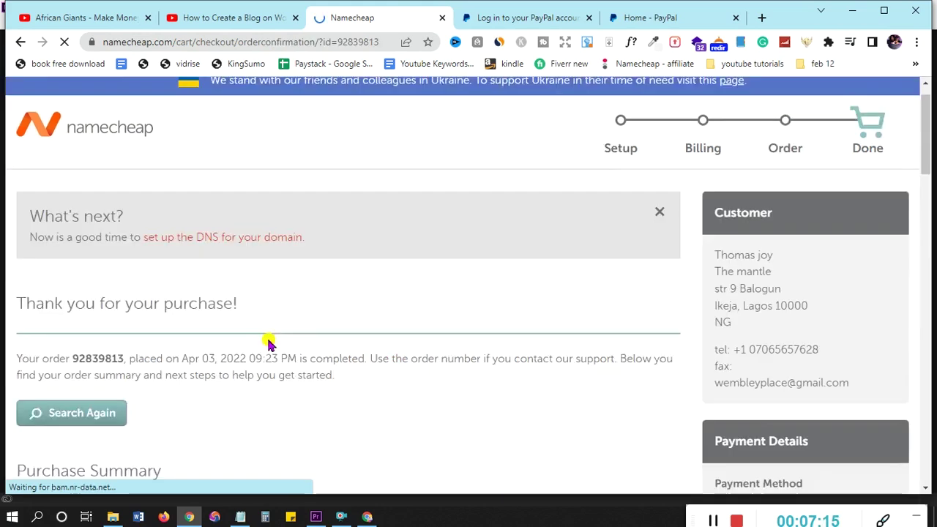
Check the completed purchase summary, then return to the YouTube blog tutorial
{"action": "scroll", "coordinate": [249, 334], "scroll_direction": "down", "scroll_amount": 2}
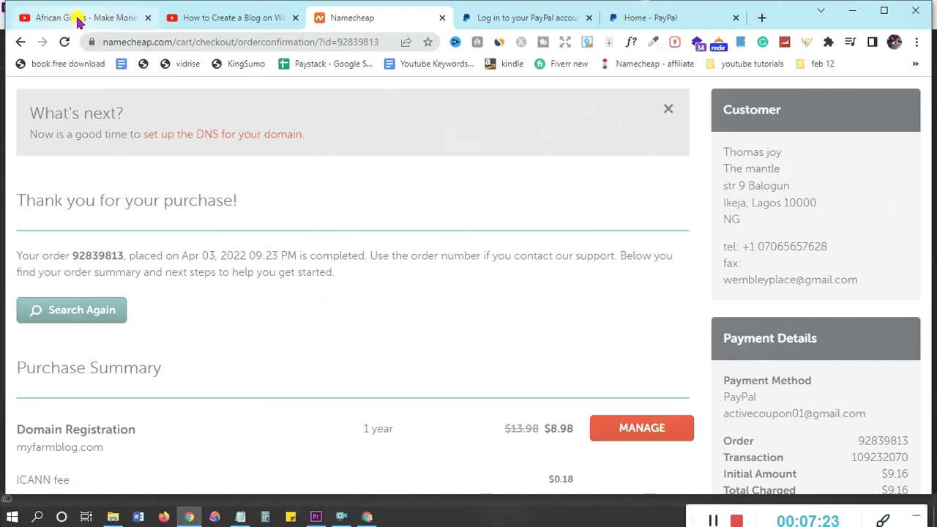
{"action": "left_click", "coordinate": [218, 19]}
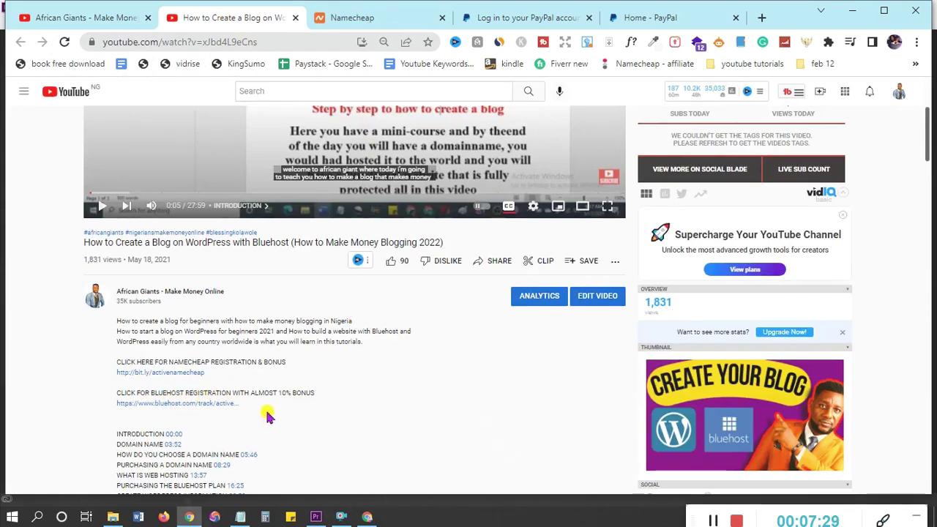
Open the description's Bluehost link in a new tab and switch to it
{"action": "right_click", "coordinate": [189, 403]}
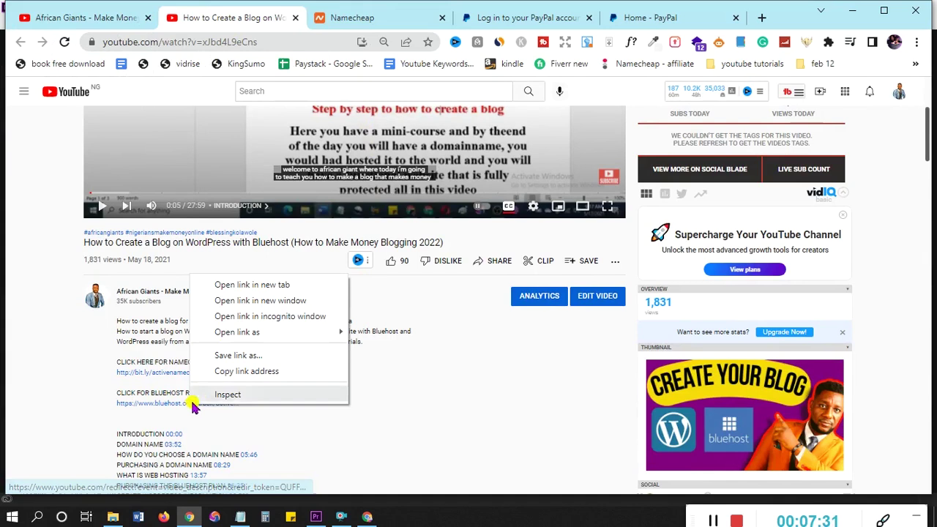
{"action": "left_click", "coordinate": [228, 291]}
{"action": "left_click", "coordinate": [300, 19]}
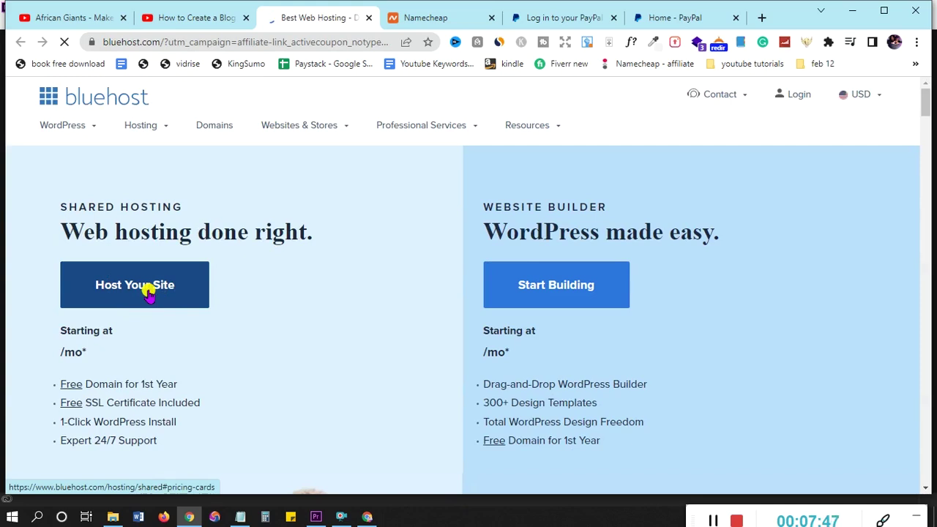
Compare Bluehost's shared hosting pricing cards and select the BASIC plan at $2.95/mo
{"action": "left_click", "coordinate": [146, 291]}
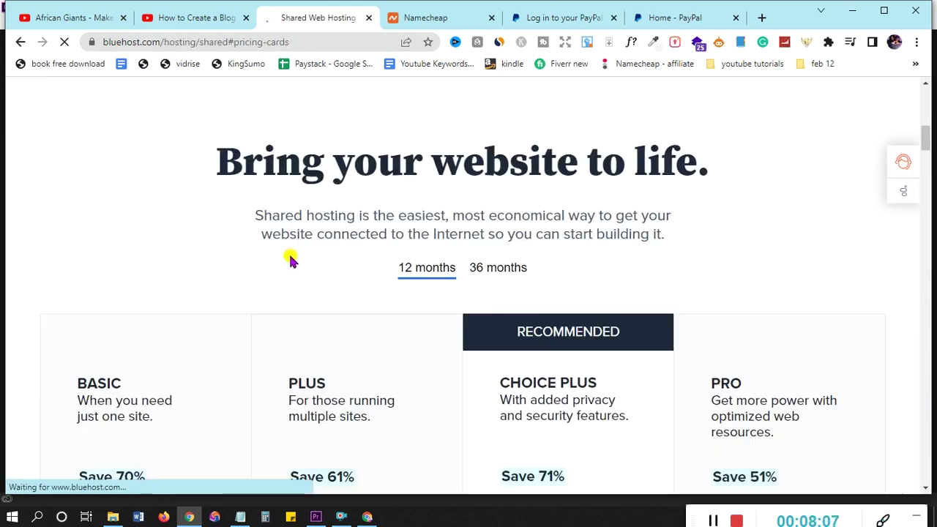
{"action": "scroll", "coordinate": [294, 269], "scroll_direction": "down", "scroll_amount": 2}
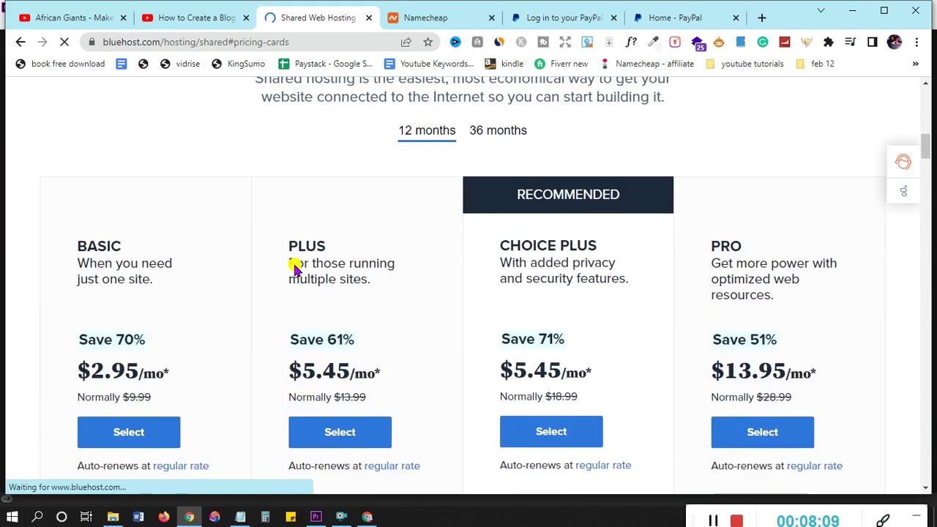
{"action": "scroll", "coordinate": [294, 269], "scroll_direction": "down", "scroll_amount": 1}
{"action": "scroll", "coordinate": [295, 269], "scroll_direction": "up", "scroll_amount": 1}
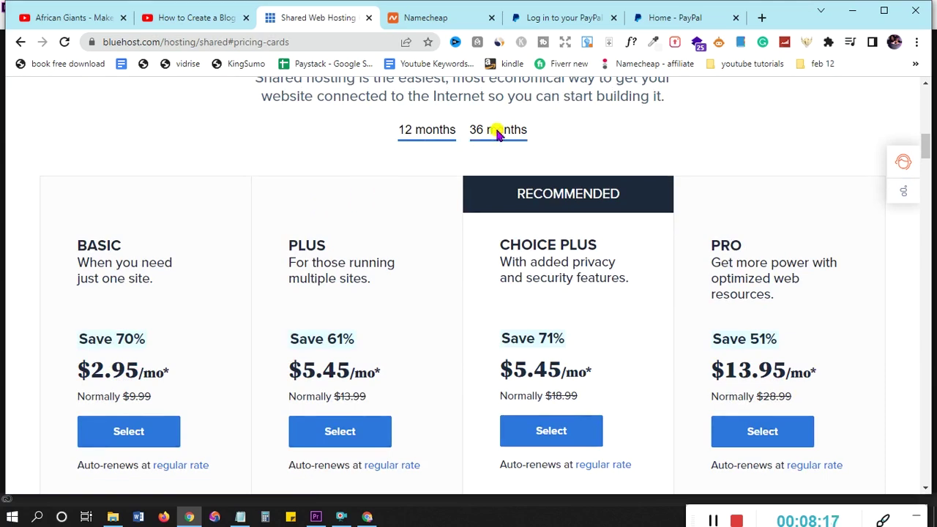
{"action": "scroll", "coordinate": [329, 210], "scroll_direction": "down", "scroll_amount": 1}
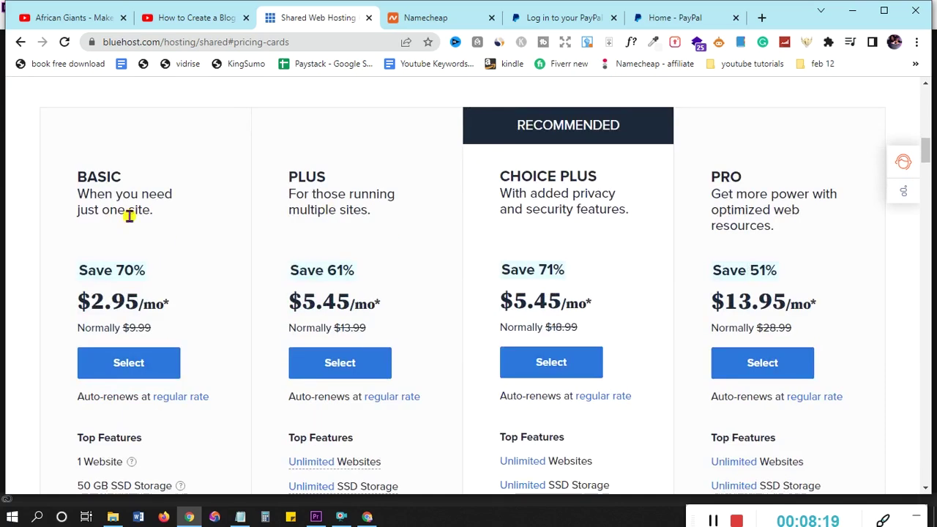
{"action": "scroll", "coordinate": [146, 323], "scroll_direction": "down", "scroll_amount": 1}
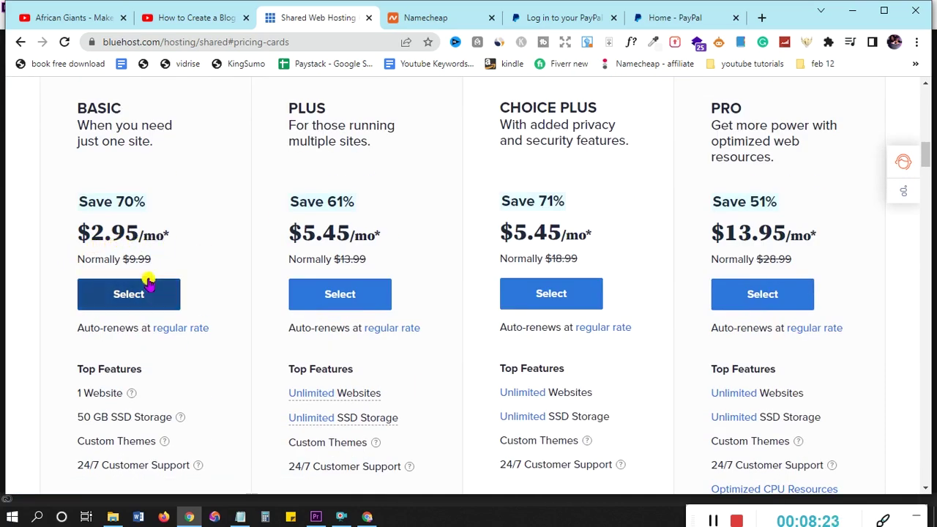
{"action": "scroll", "coordinate": [329, 150], "scroll_direction": "up", "scroll_amount": 1}
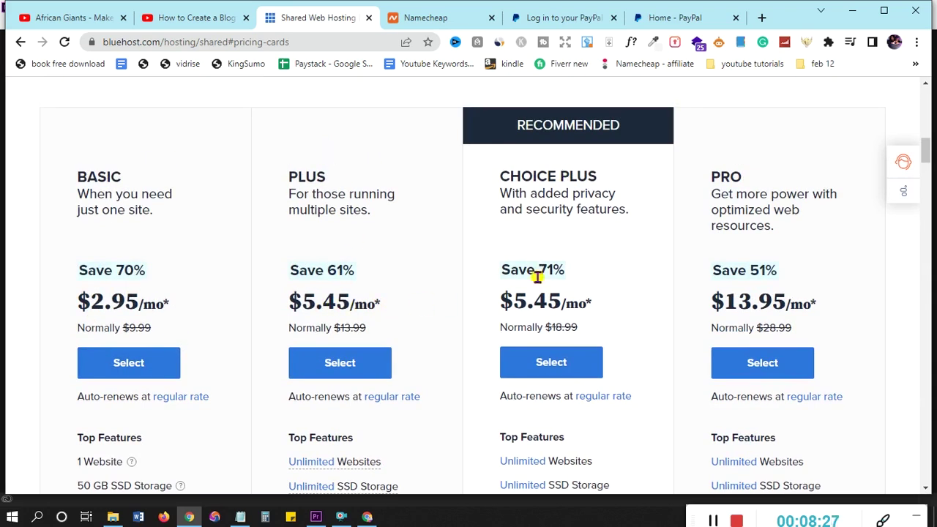
{"action": "scroll", "coordinate": [553, 310], "scroll_direction": "down", "scroll_amount": 4}
{"action": "scroll", "coordinate": [200, 268], "scroll_direction": "up", "scroll_amount": 3}
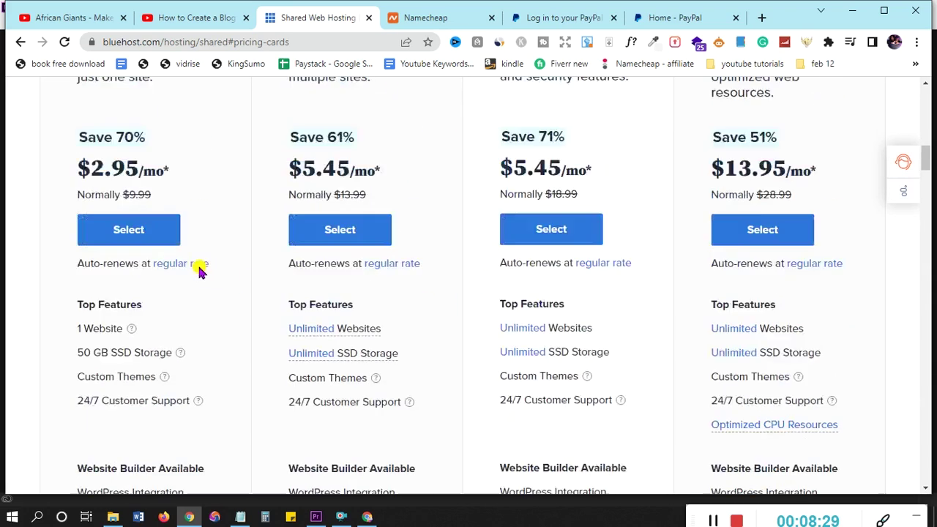
{"action": "scroll", "coordinate": [196, 268], "scroll_direction": "down", "scroll_amount": 2}
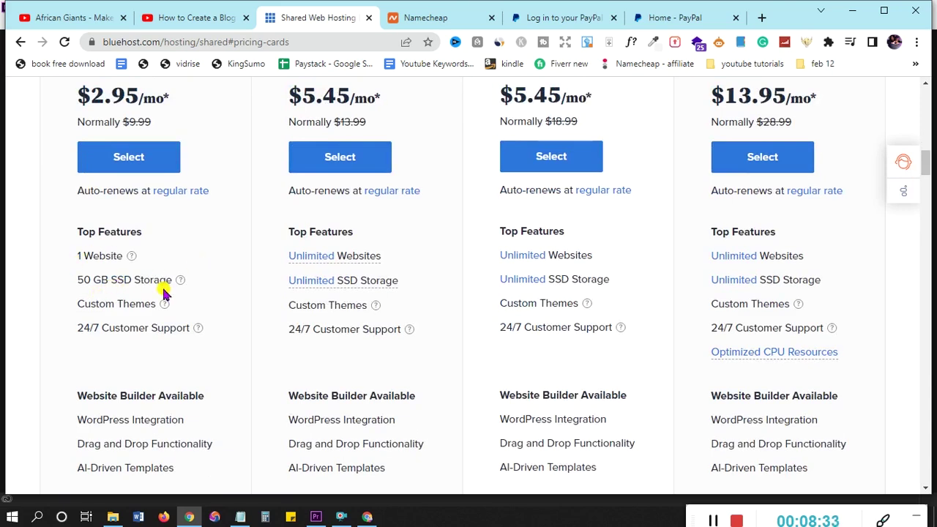
{"action": "scroll", "coordinate": [164, 293], "scroll_direction": "down", "scroll_amount": 4}
{"action": "scroll", "coordinate": [164, 292], "scroll_direction": "up", "scroll_amount": 7}
{"action": "scroll", "coordinate": [164, 295], "scroll_direction": "up", "scroll_amount": 2}
{"action": "scroll", "coordinate": [164, 294], "scroll_direction": "down", "scroll_amount": 3}
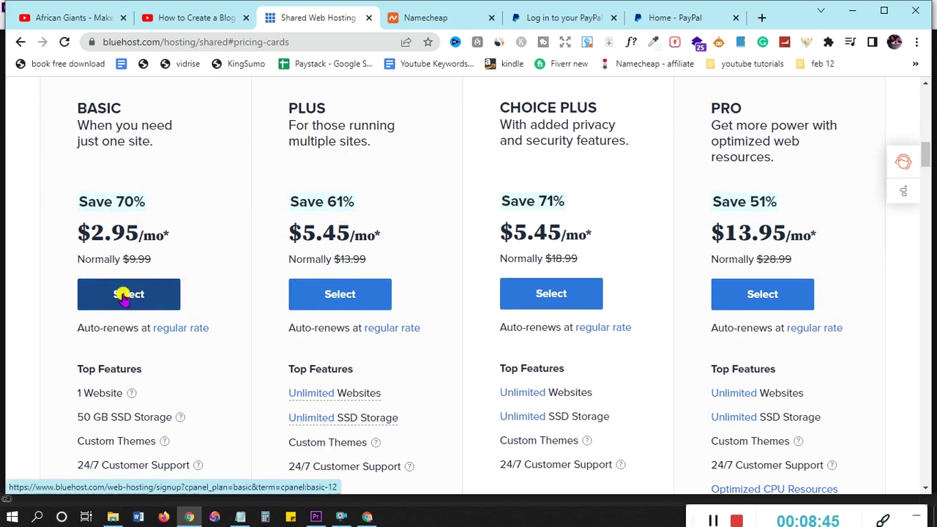
{"action": "left_click", "coordinate": [123, 294]}
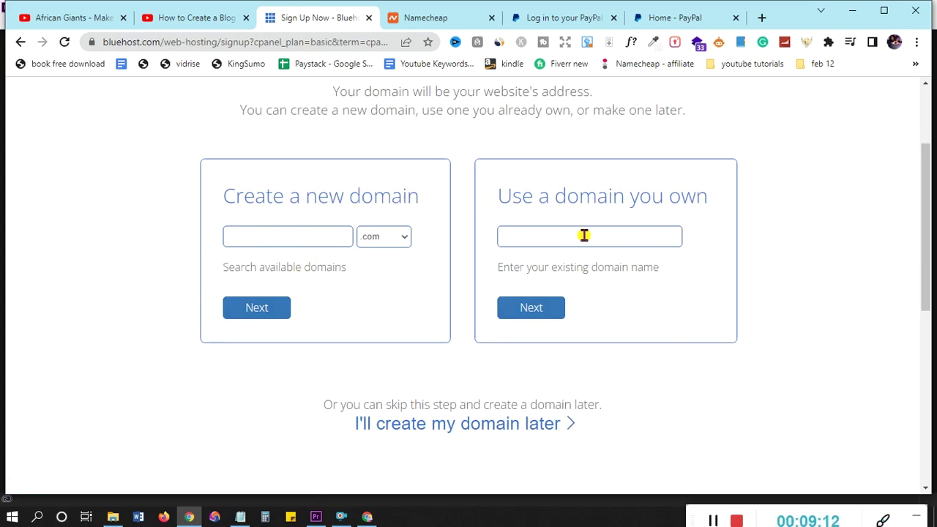
Enter myfarmblog.com under Use a domain you own and continue
{"action": "type", "text": "myfarmblog.com"}
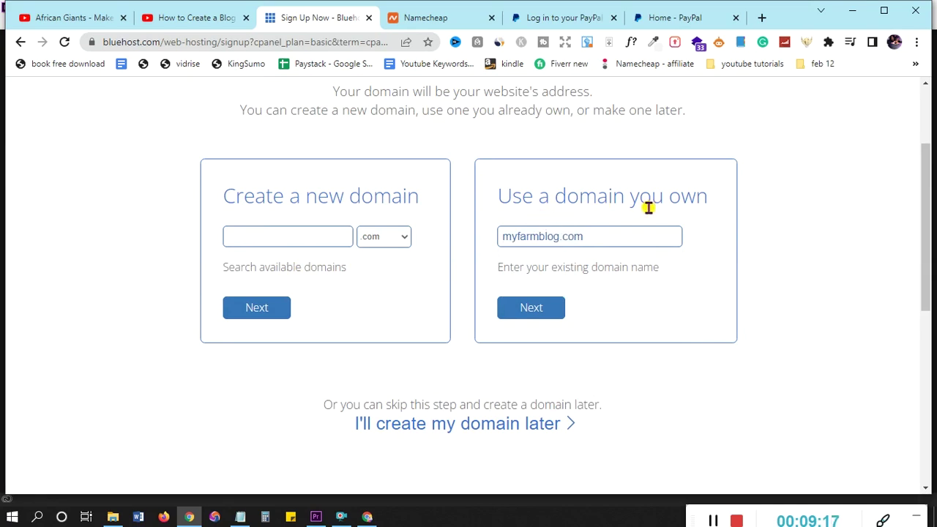
{"action": "left_click", "coordinate": [532, 310]}
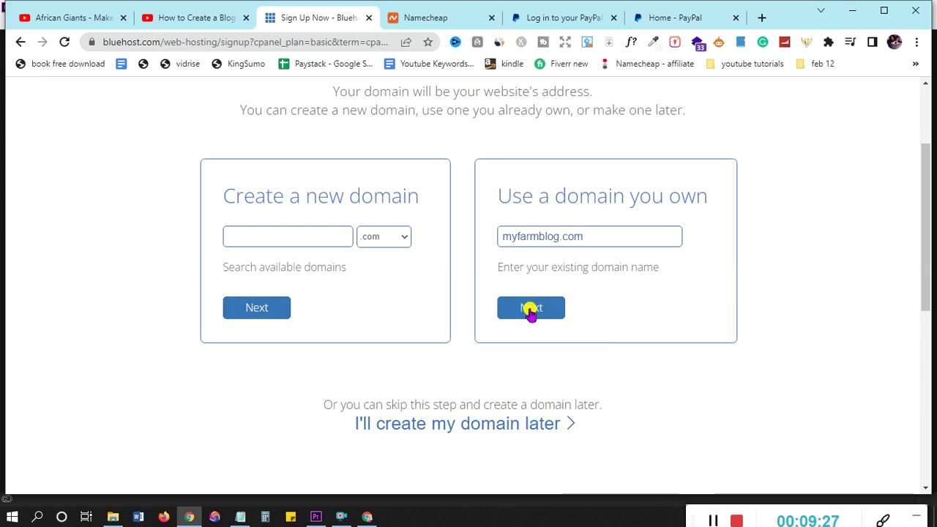
{"action": "left_click", "coordinate": [531, 308]}
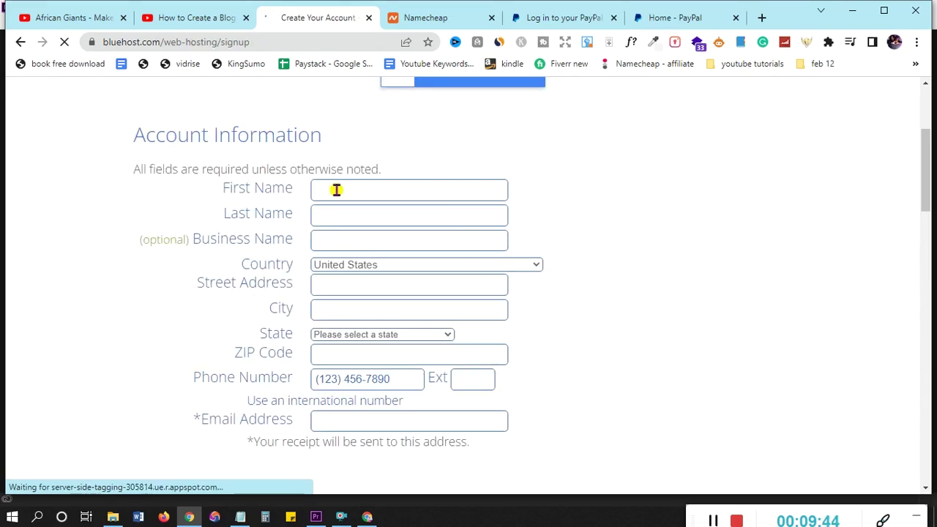
{"action": "left_click", "coordinate": [393, 190]}
{"action": "left_click", "coordinate": [399, 224]}
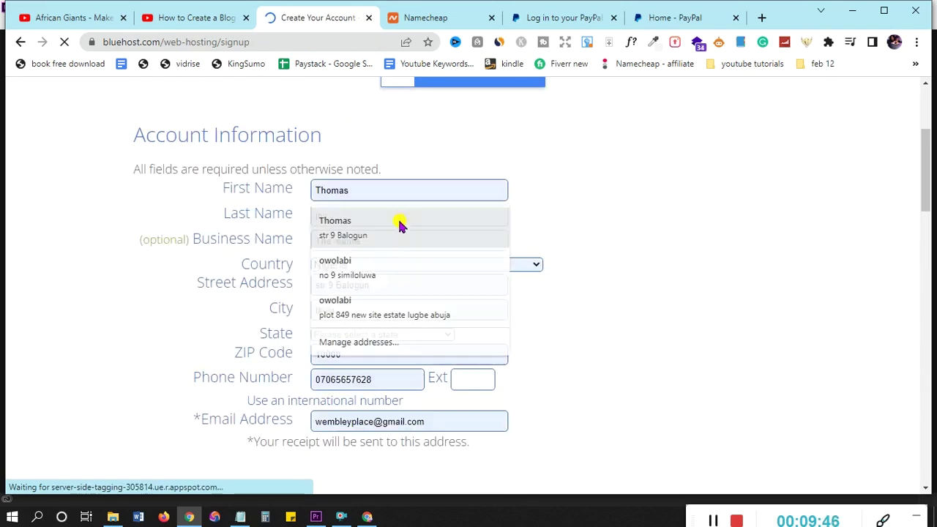
{"action": "scroll", "coordinate": [456, 224], "scroll_direction": "down", "scroll_amount": 2}
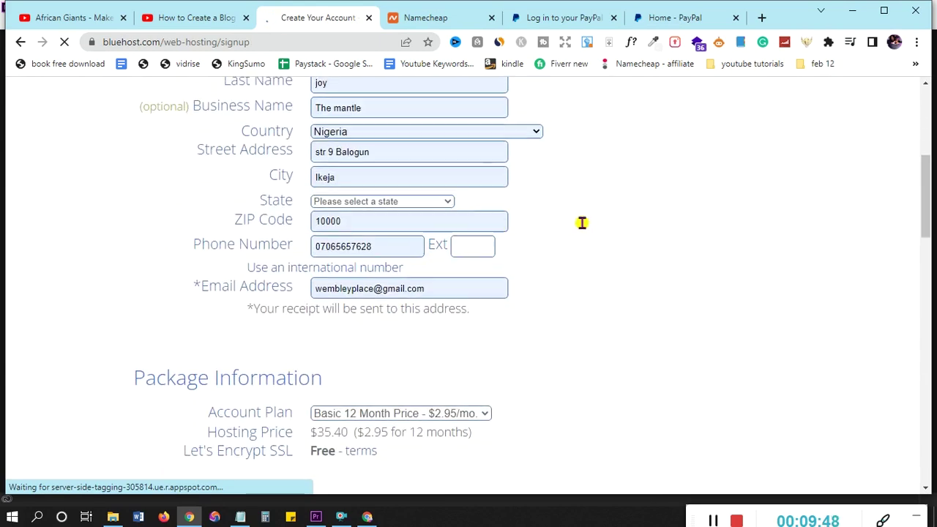
{"action": "scroll", "coordinate": [582, 223], "scroll_direction": "up", "scroll_amount": 2}
{"action": "scroll", "coordinate": [581, 224], "scroll_direction": "down", "scroll_amount": 3}
{"action": "scroll", "coordinate": [581, 227], "scroll_direction": "down", "scroll_amount": 2}
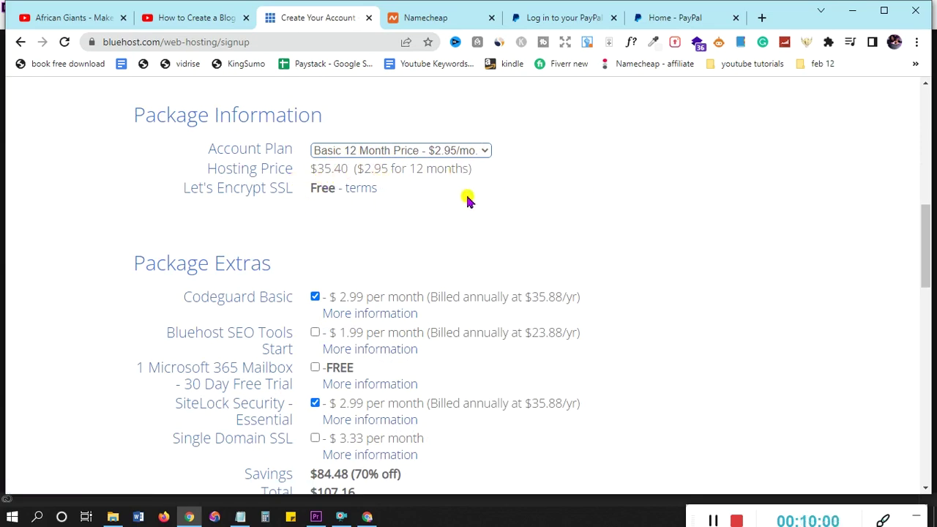
Uncheck the Codeguard Basic and SiteLock Security - Essential package extras
{"action": "scroll", "coordinate": [466, 198], "scroll_direction": "down", "scroll_amount": 1}
{"action": "scroll", "coordinate": [449, 159], "scroll_direction": "down", "scroll_amount": 2}
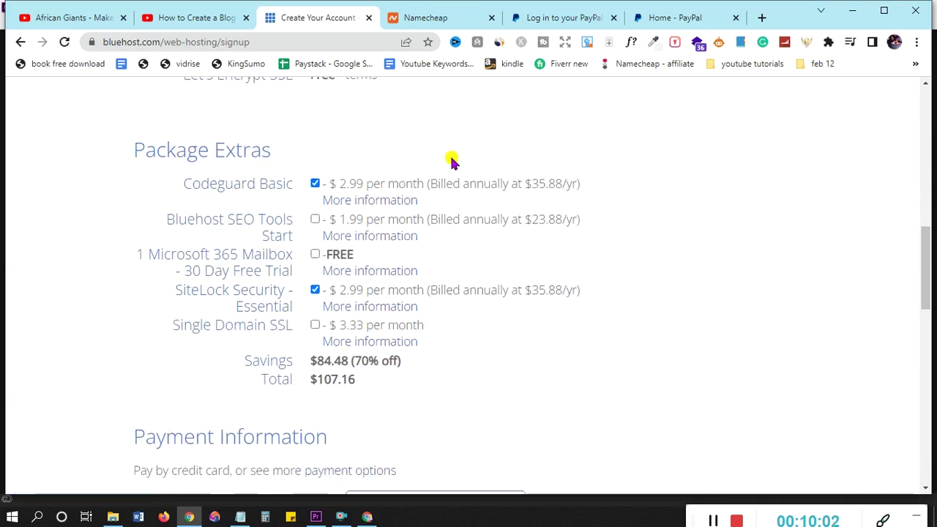
{"action": "scroll", "coordinate": [224, 145], "scroll_direction": "up", "scroll_amount": 1}
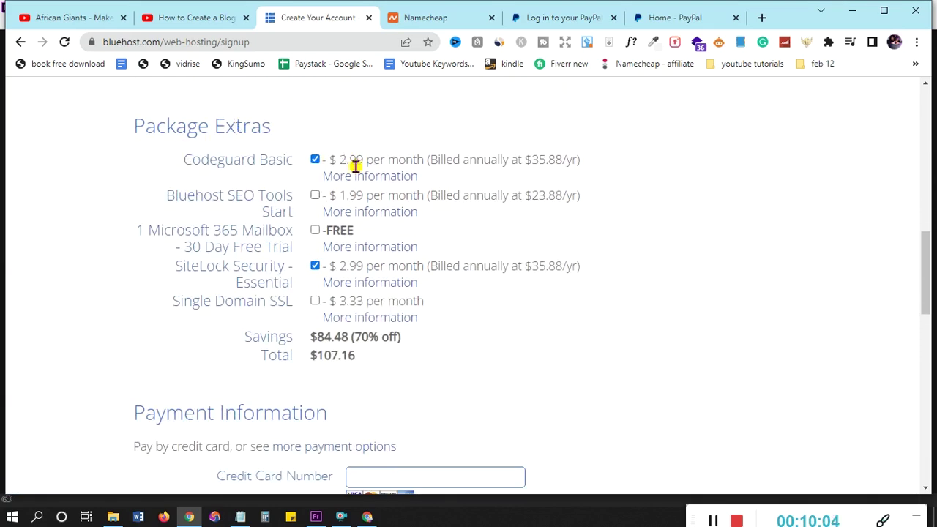
{"action": "scroll", "coordinate": [457, 269], "scroll_direction": "down", "scroll_amount": 1}
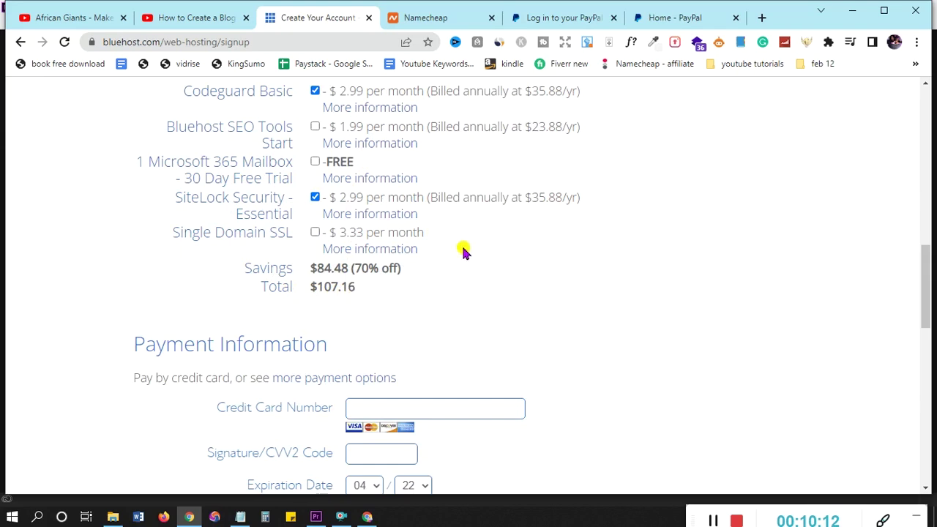
{"action": "scroll", "coordinate": [465, 249], "scroll_direction": "up", "scroll_amount": 2}
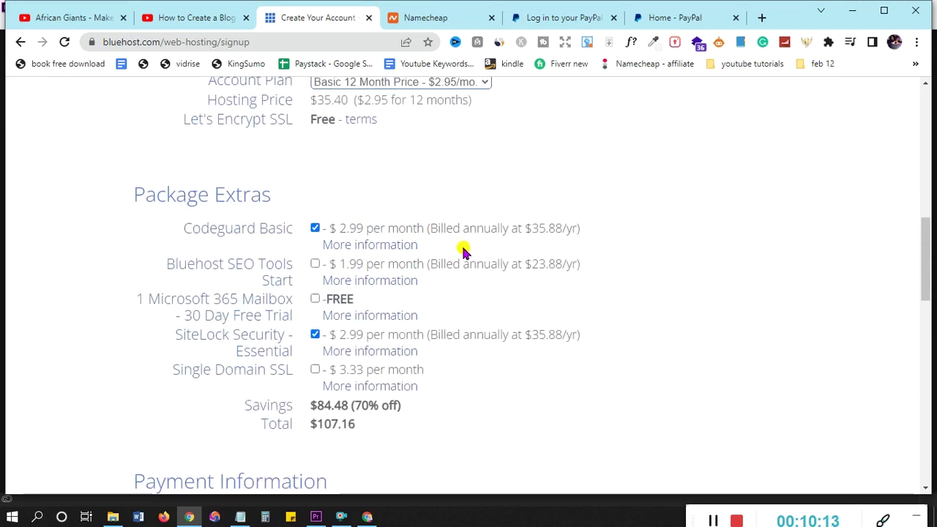
{"action": "left_click", "coordinate": [314, 228]}
{"action": "left_click", "coordinate": [315, 335]}
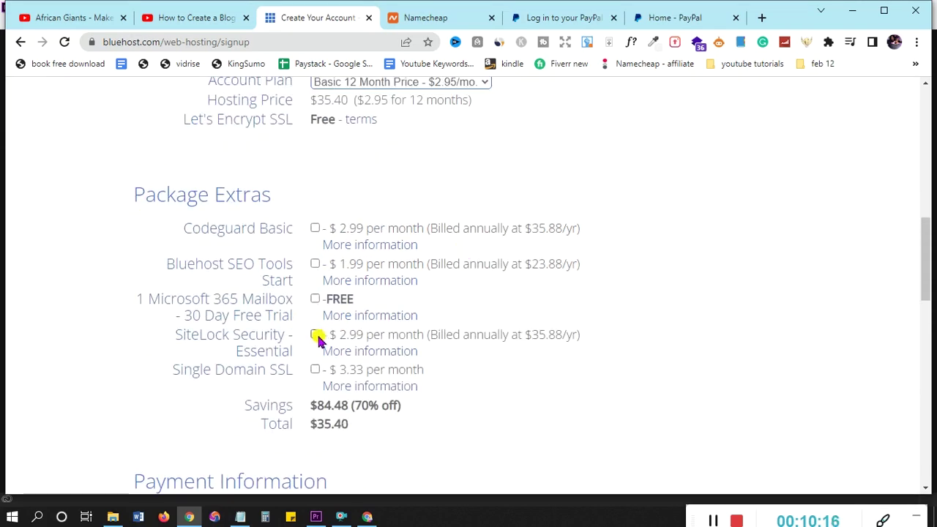
Verify the $84.48 (70% off) savings and the new $35.40 total
{"action": "scroll", "coordinate": [550, 350], "scroll_direction": "down", "scroll_amount": 2}
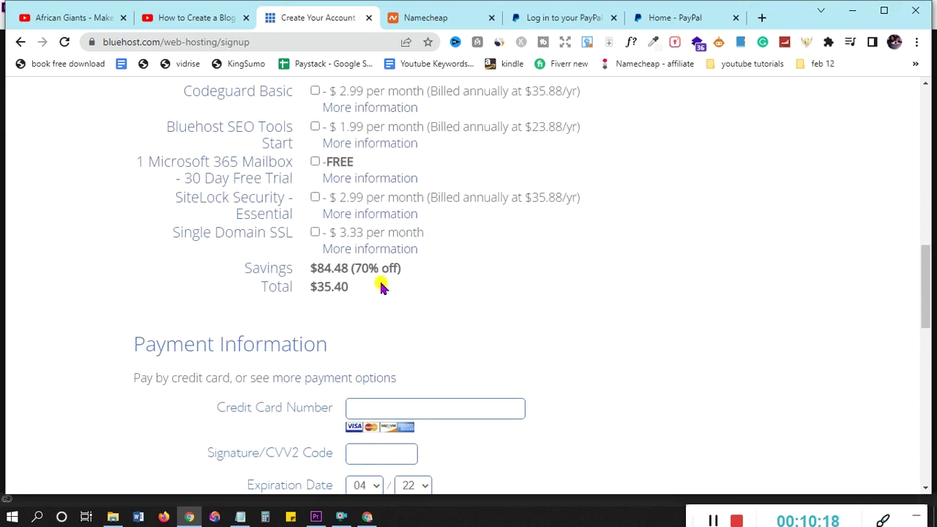
{"action": "left_click_drag", "start_coordinate": [310, 270], "coordinate": [345, 269]}
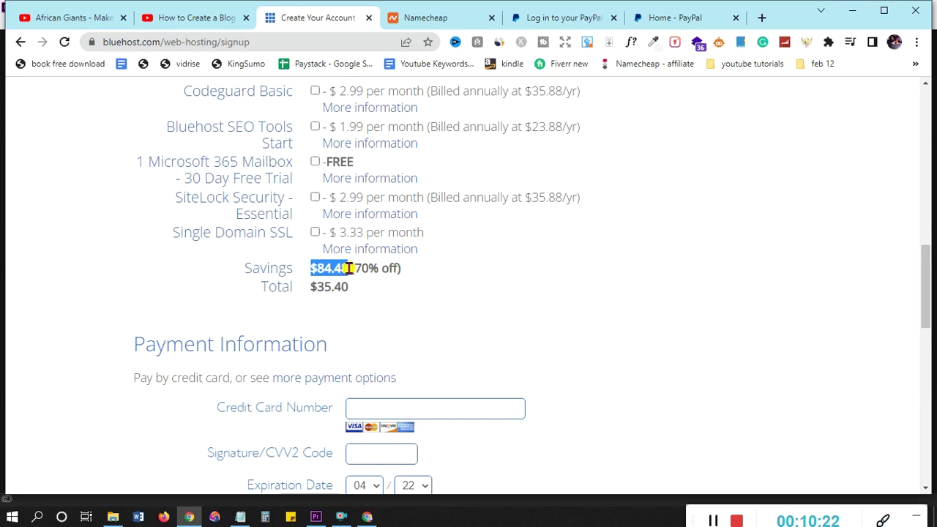
{"action": "left_click", "coordinate": [352, 268]}
{"action": "left_click_drag", "start_coordinate": [374, 269], "coordinate": [406, 270]}
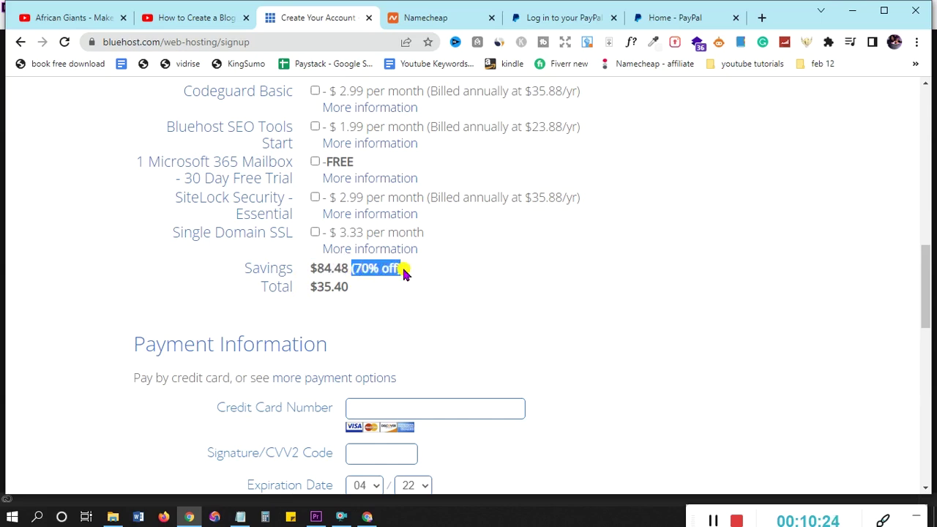
{"action": "left_click_drag", "start_coordinate": [310, 288], "coordinate": [356, 291]}
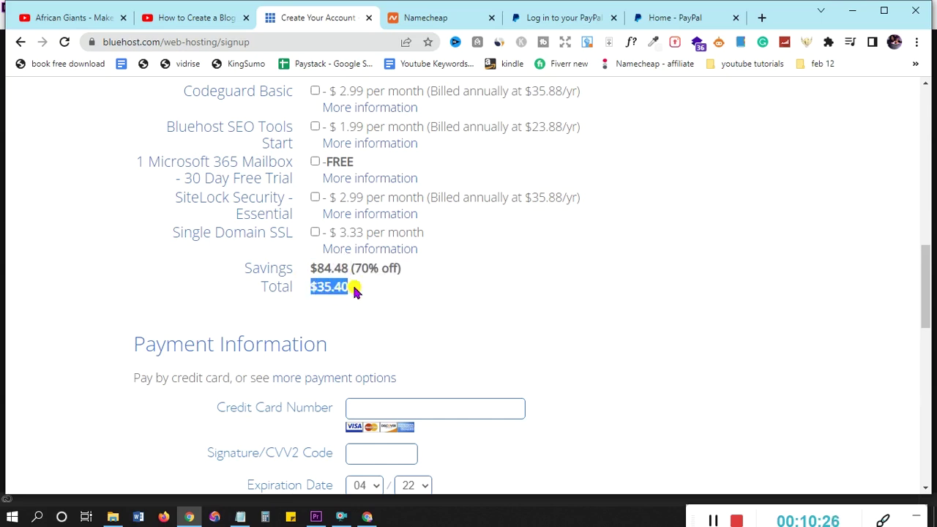
{"action": "scroll", "coordinate": [456, 278], "scroll_direction": "up", "scroll_amount": 1}
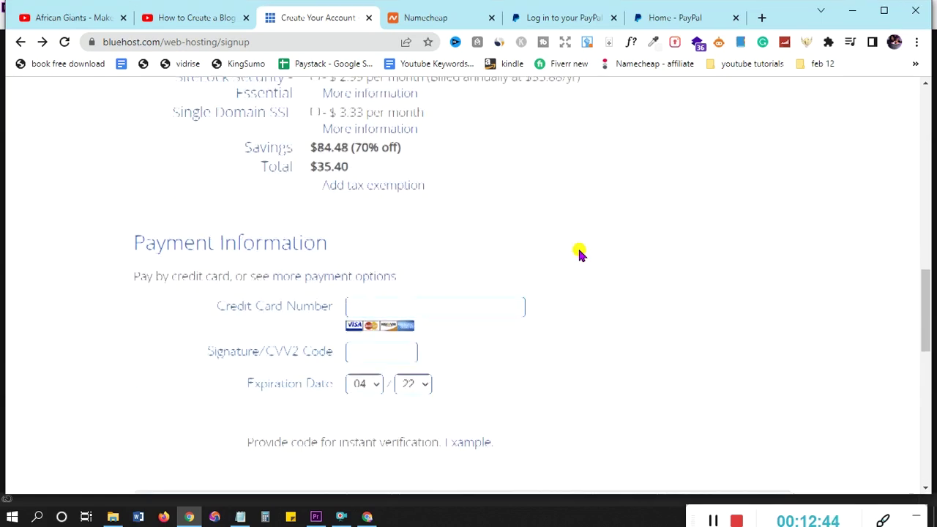
{"action": "scroll", "coordinate": [579, 252], "scroll_direction": "down", "scroll_amount": 2}
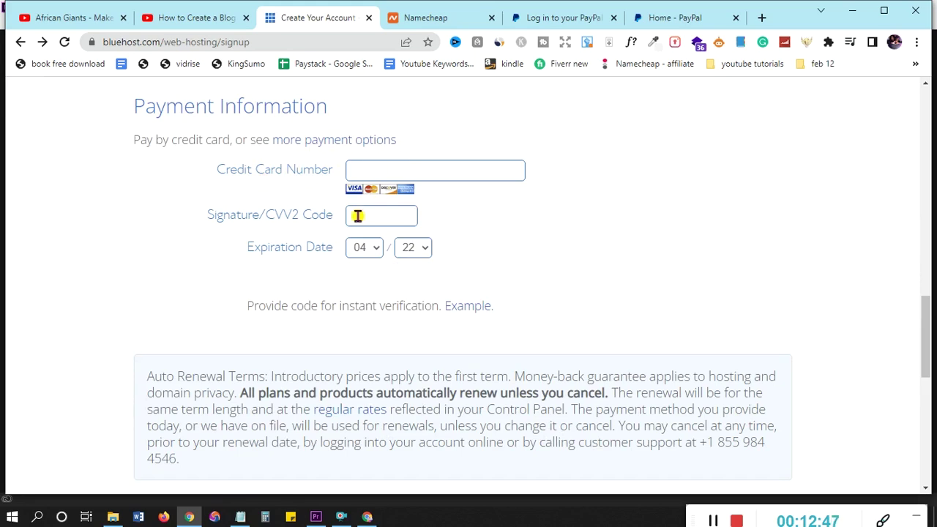
Agree to Bluehost's Auto Renewal Terms and submit the hosting order
{"action": "scroll", "coordinate": [505, 222], "scroll_direction": "up", "scroll_amount": 2}
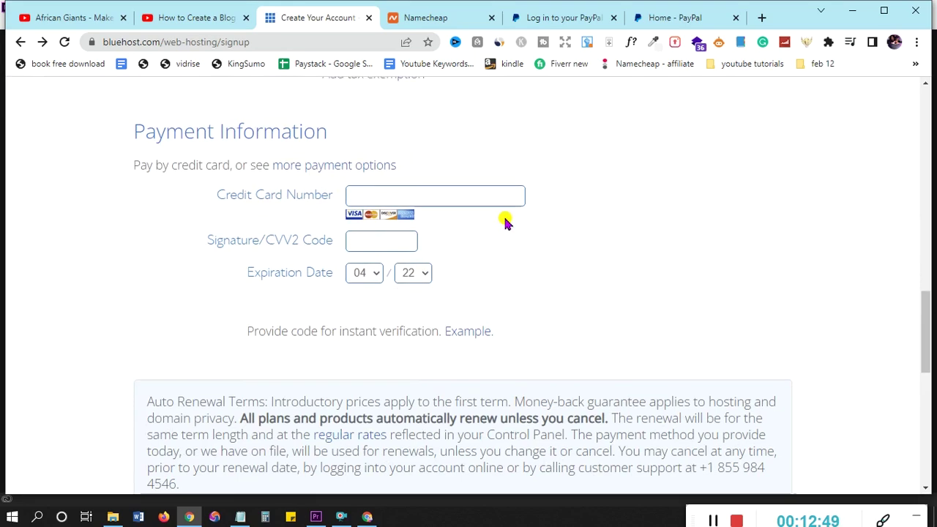
{"action": "scroll", "coordinate": [469, 250], "scroll_direction": "down", "scroll_amount": 5}
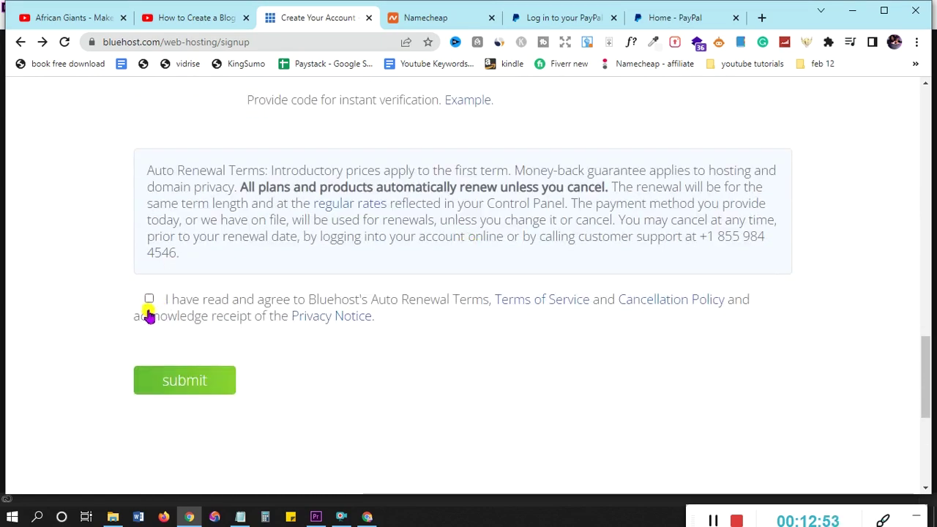
{"action": "left_click", "coordinate": [147, 301]}
{"action": "scroll", "coordinate": [298, 268], "scroll_direction": "up", "scroll_amount": 4}
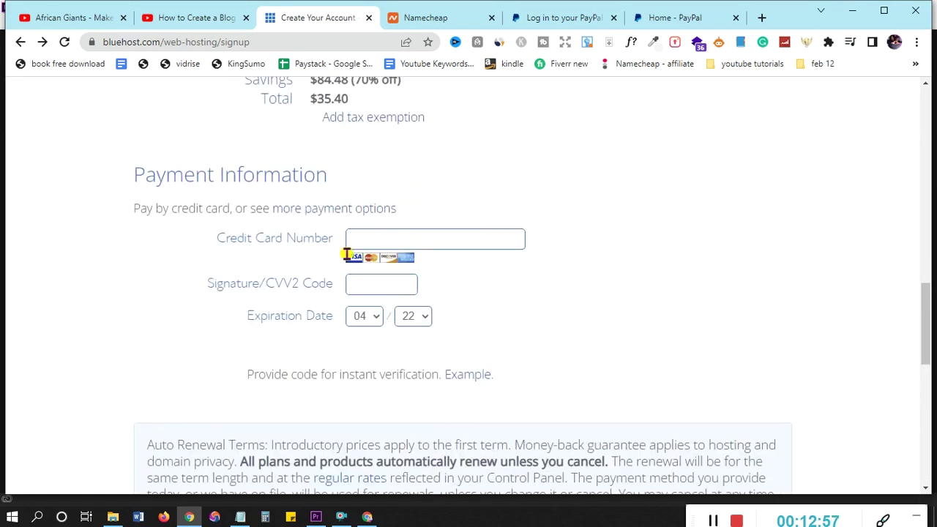
{"action": "scroll", "coordinate": [397, 380], "scroll_direction": "down", "scroll_amount": 5}
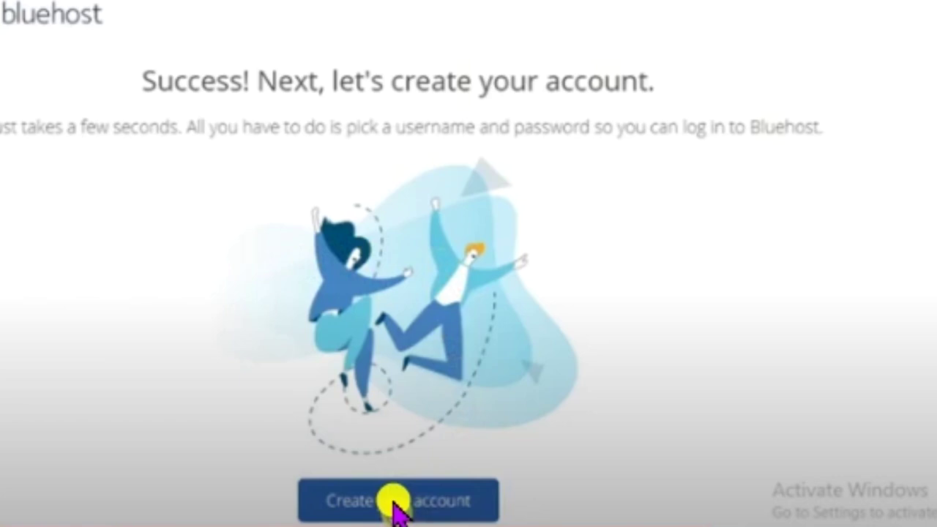
Choose Create account on the success page to start setting the account password
{"action": "left_click", "coordinate": [393, 503]}
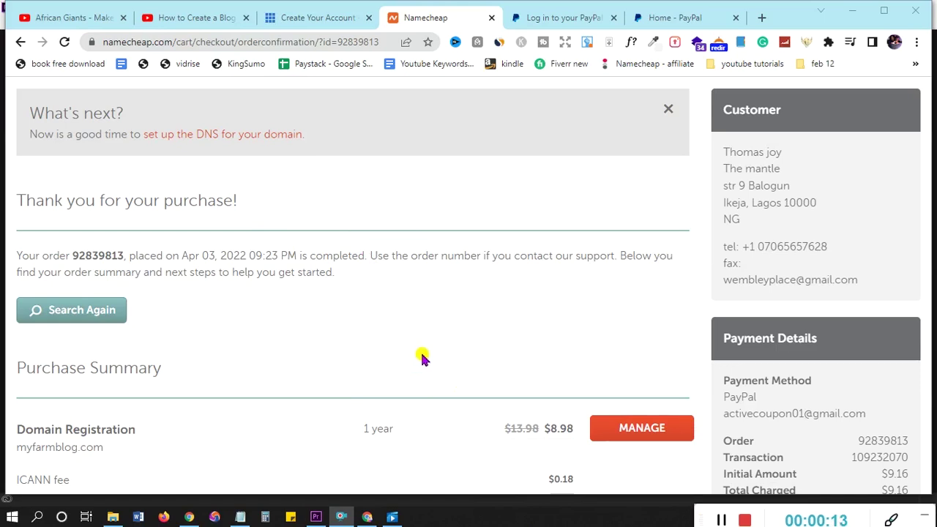
Open myfarmblog.com's management page and switch its nameservers to Custom DNS
{"action": "left_click", "coordinate": [643, 430]}
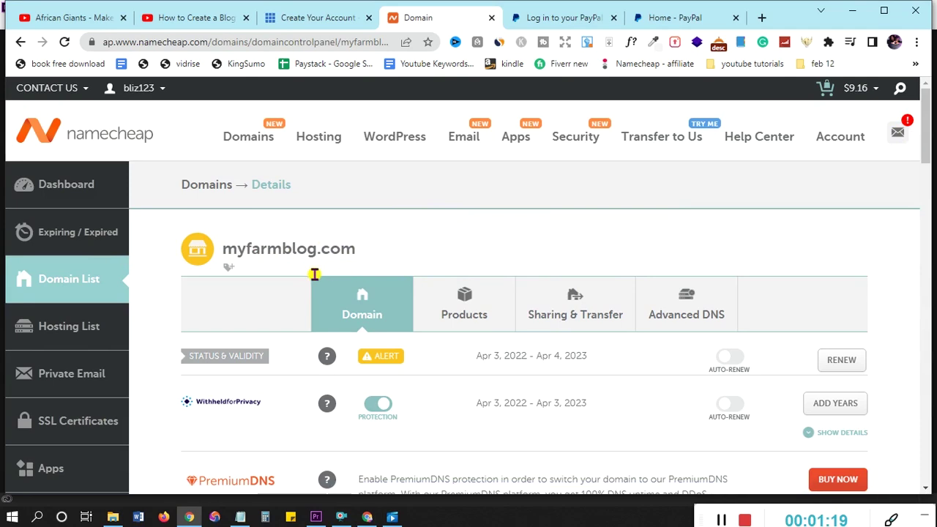
{"action": "scroll", "coordinate": [389, 313], "scroll_direction": "down", "scroll_amount": 4}
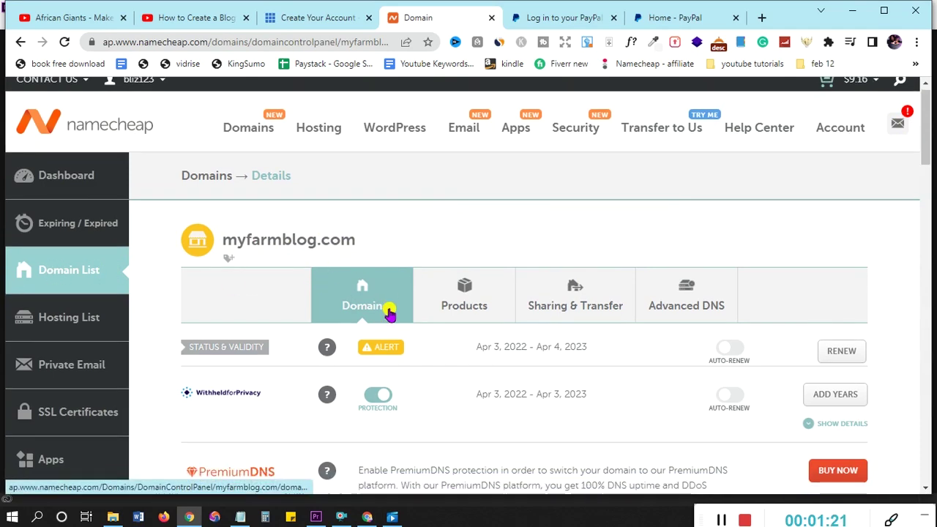
{"action": "scroll", "coordinate": [389, 313], "scroll_direction": "down", "scroll_amount": 1}
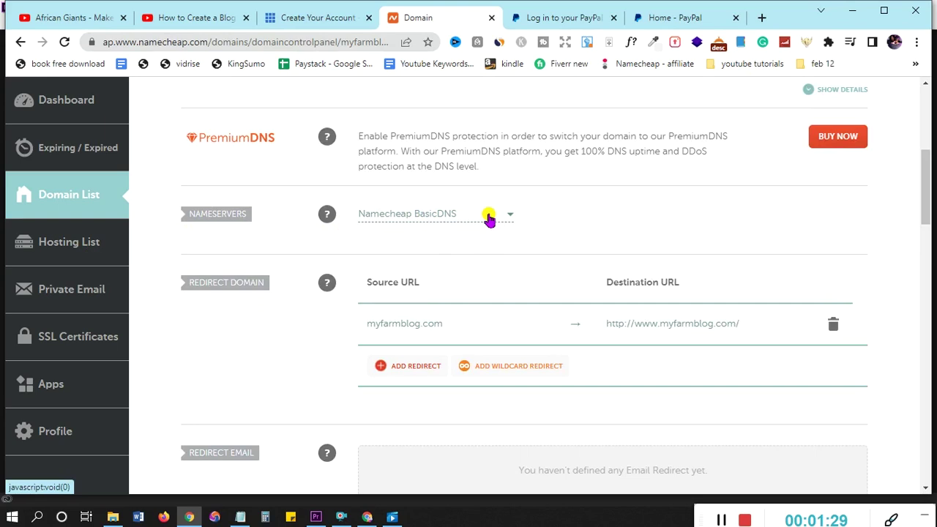
{"action": "left_click", "coordinate": [489, 216]}
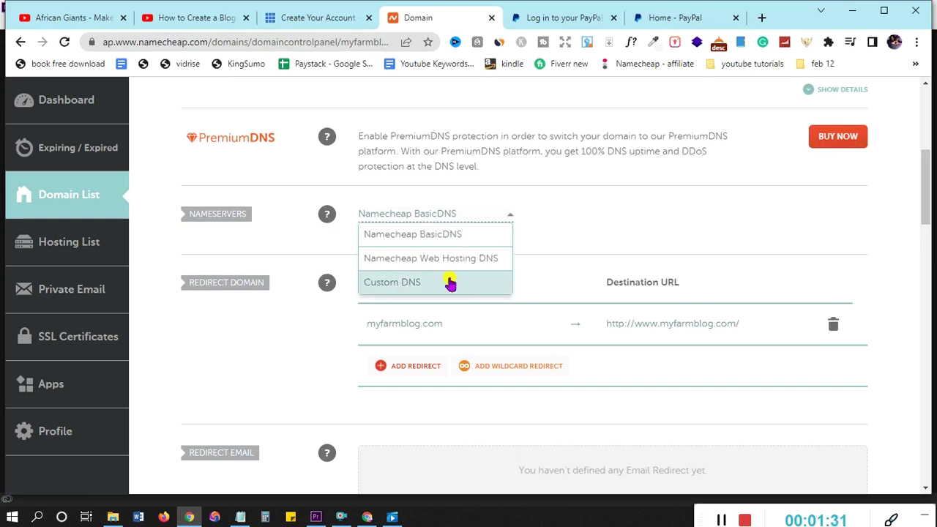
{"action": "left_click", "coordinate": [393, 284]}
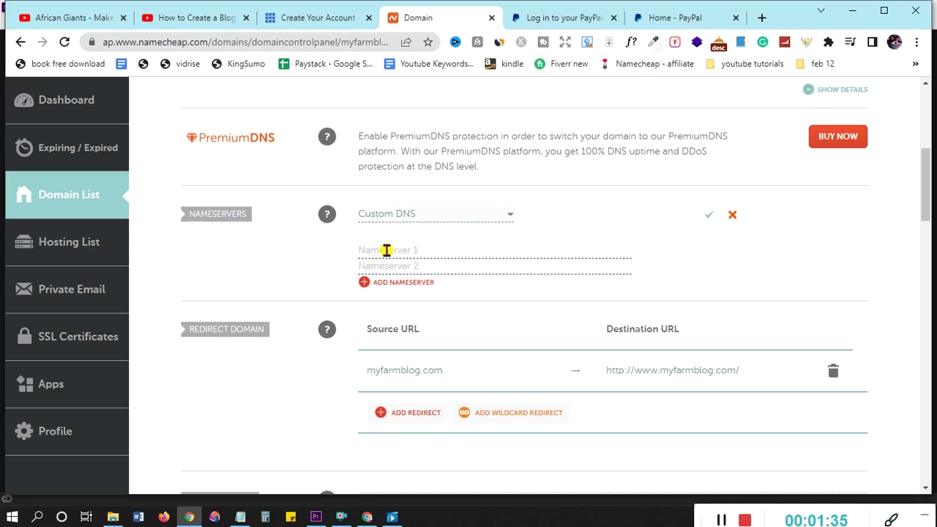
Enter ns1.bluehost.com and ns2.bluehost.com as the nameservers and save them
{"action": "left_click", "coordinate": [430, 250]}
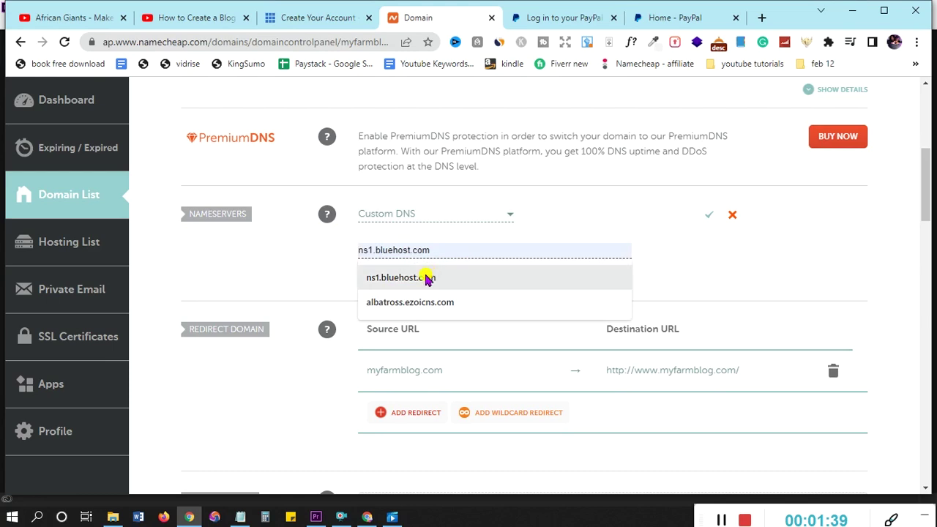
{"action": "left_click", "coordinate": [429, 275]}
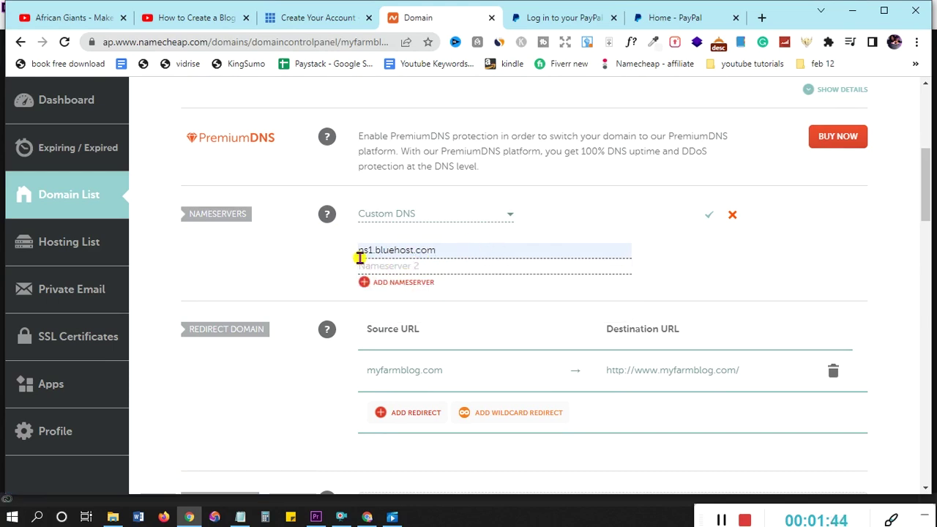
{"action": "left_click", "coordinate": [452, 264]}
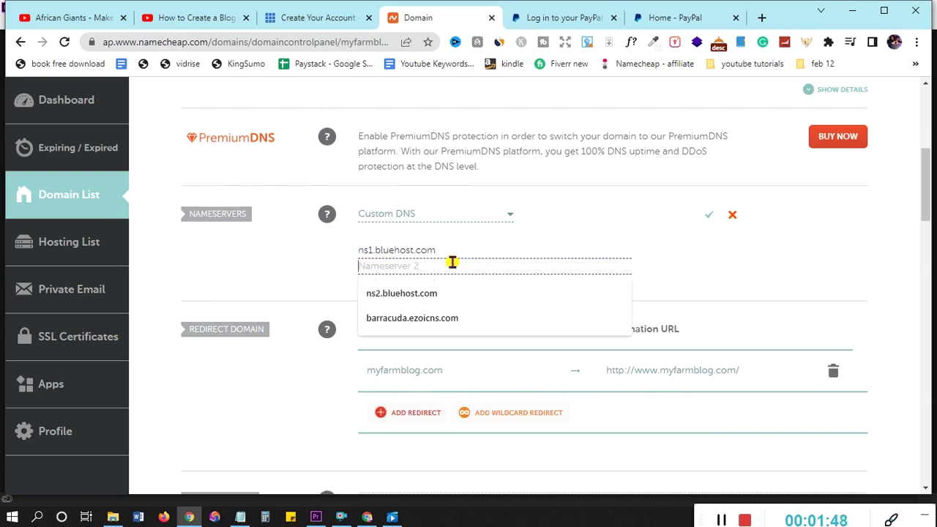
{"action": "left_click", "coordinate": [421, 293]}
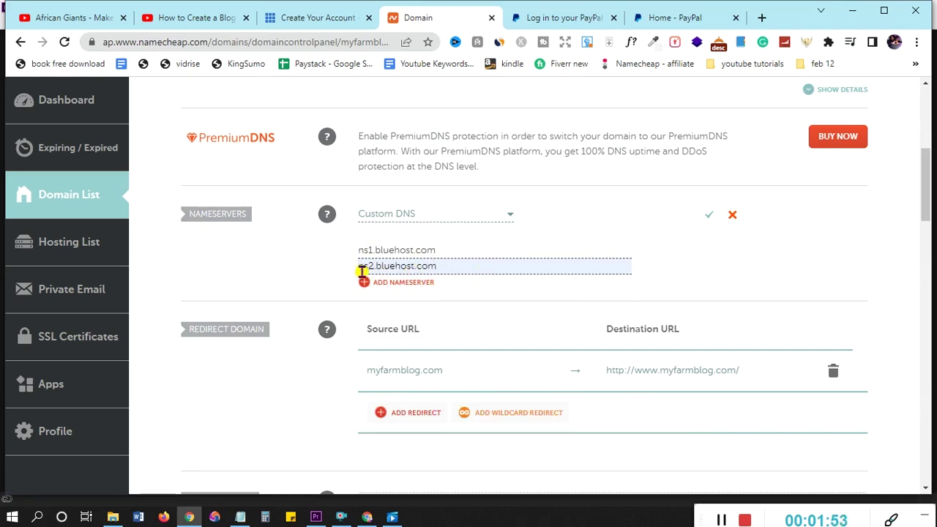
{"action": "left_click", "coordinate": [709, 219]}
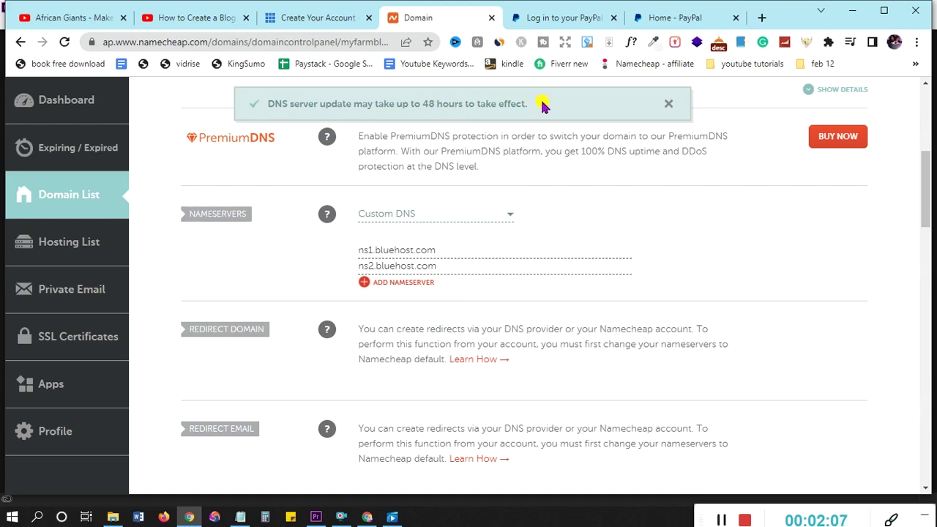
{"action": "scroll", "coordinate": [607, 249], "scroll_direction": "up", "scroll_amount": 5}
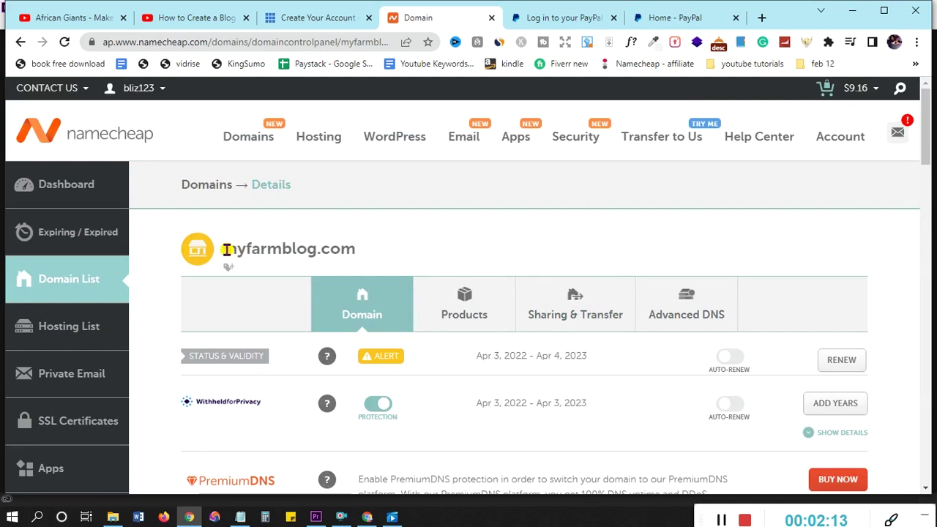
{"action": "left_click_drag", "start_coordinate": [229, 249], "coordinate": [385, 246]}
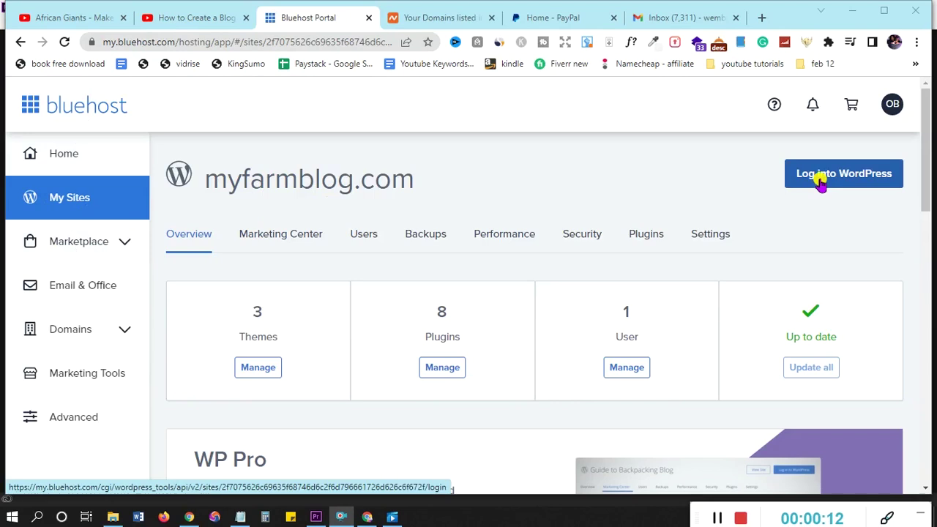
Open Bluehost's 'Log into WordPress' link in a new tab and switch to it
{"action": "right_click", "coordinate": [822, 183]}
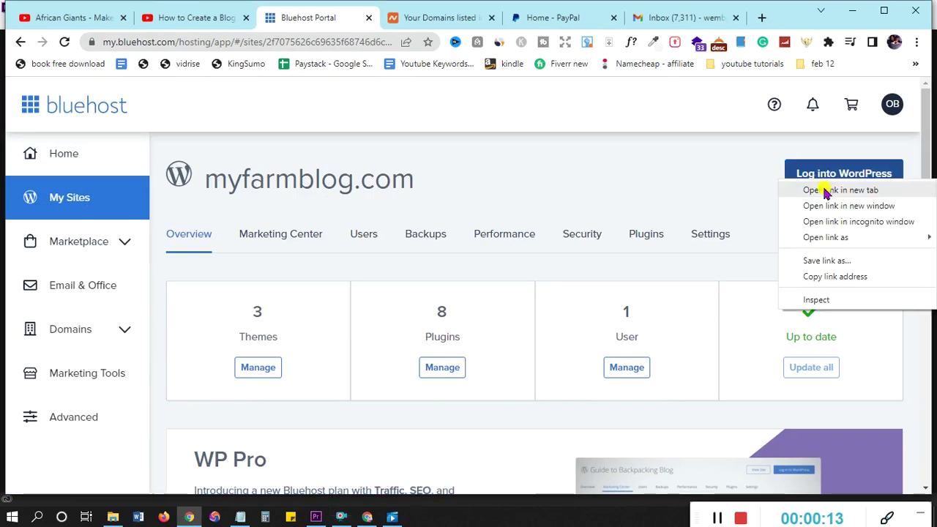
{"action": "left_click", "coordinate": [826, 191]}
{"action": "left_click", "coordinate": [357, 18]}
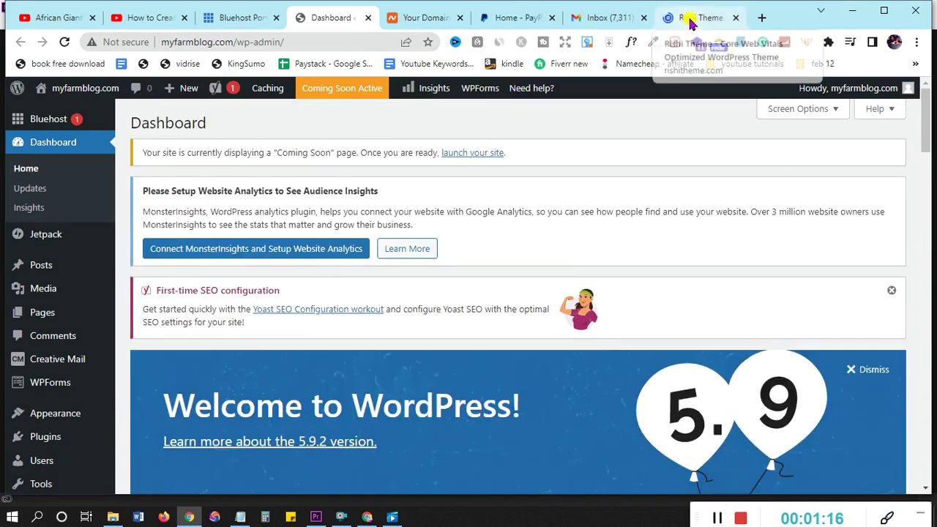
{"action": "left_click", "coordinate": [692, 22]}
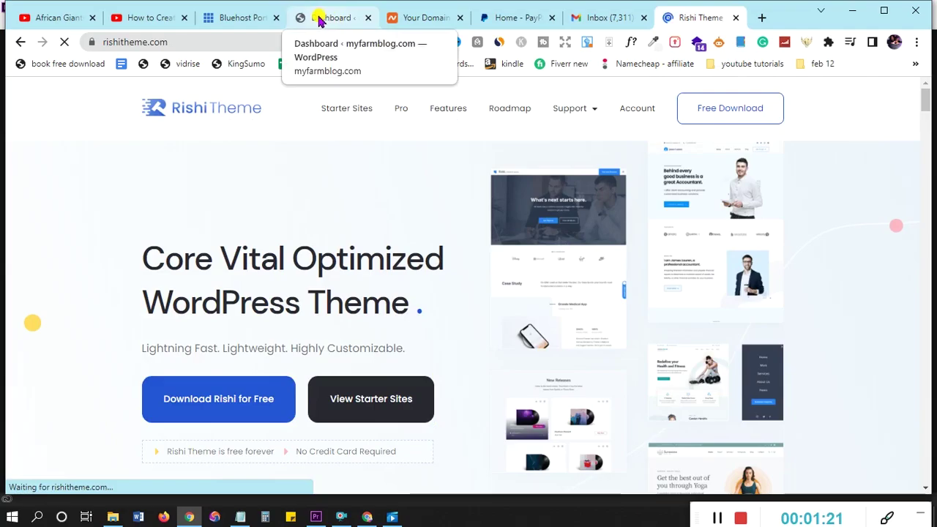
{"action": "left_click", "coordinate": [321, 18]}
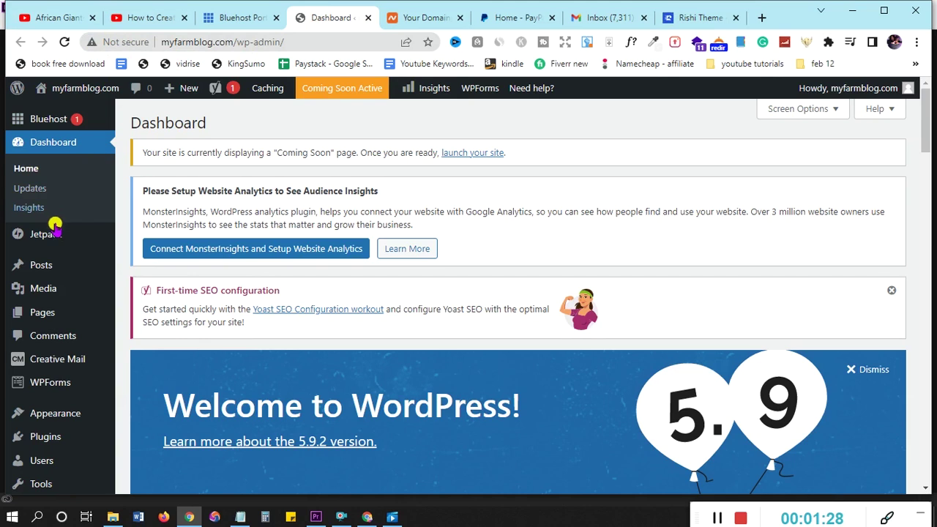
{"action": "scroll", "coordinate": [59, 231], "scroll_direction": "down", "scroll_amount": 2}
{"action": "mouse_move", "coordinate": [46, 328]}
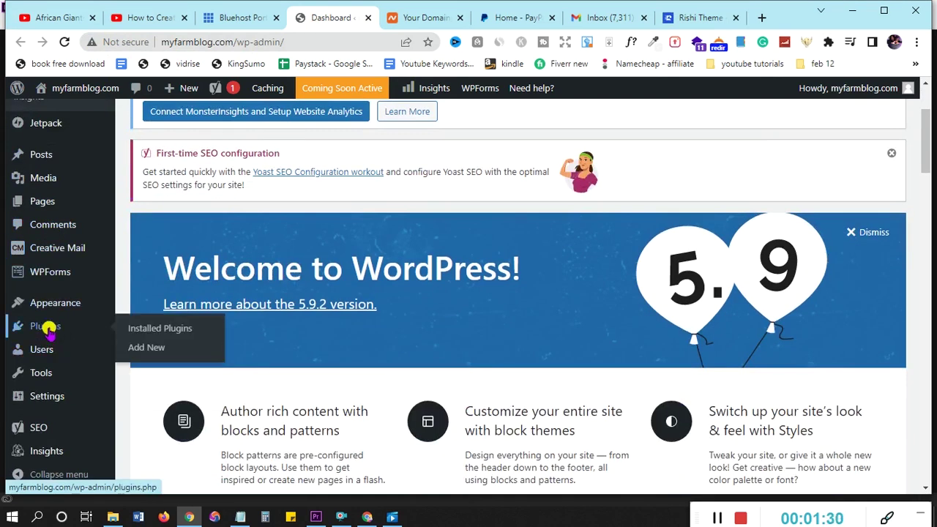
Install and activate Really Simple SSL from Add Plugins, briefly checking the Bluehost portal
{"action": "left_click", "coordinate": [146, 350]}
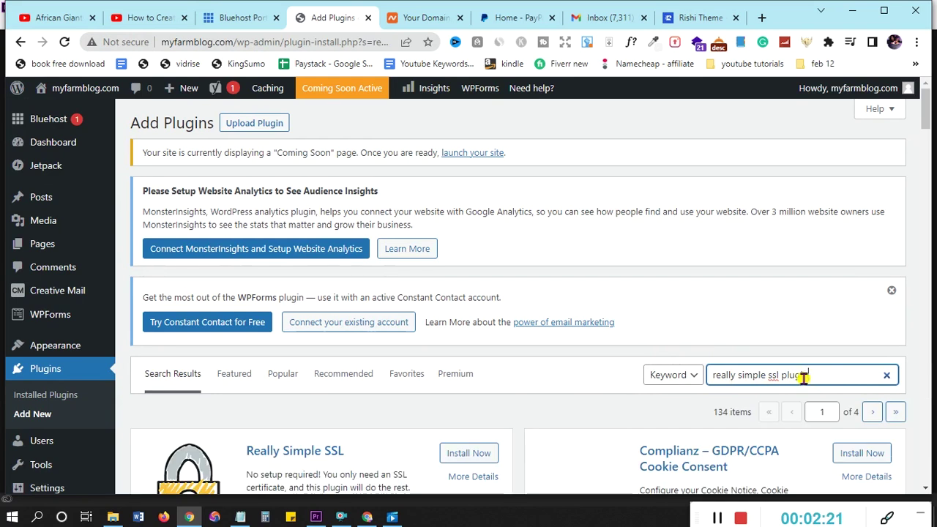
{"action": "scroll", "coordinate": [527, 425], "scroll_direction": "down", "scroll_amount": 1}
{"action": "scroll", "coordinate": [526, 424], "scroll_direction": "down", "scroll_amount": 1}
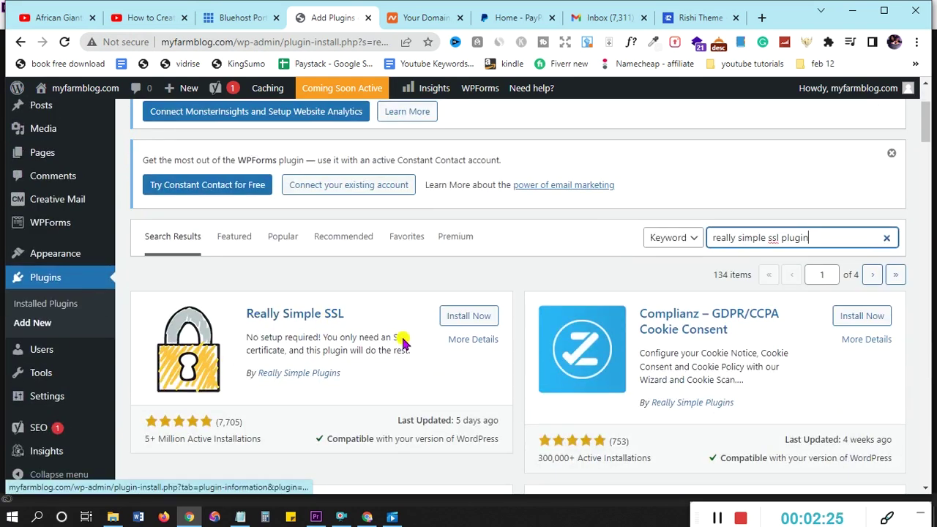
{"action": "left_click", "coordinate": [452, 319]}
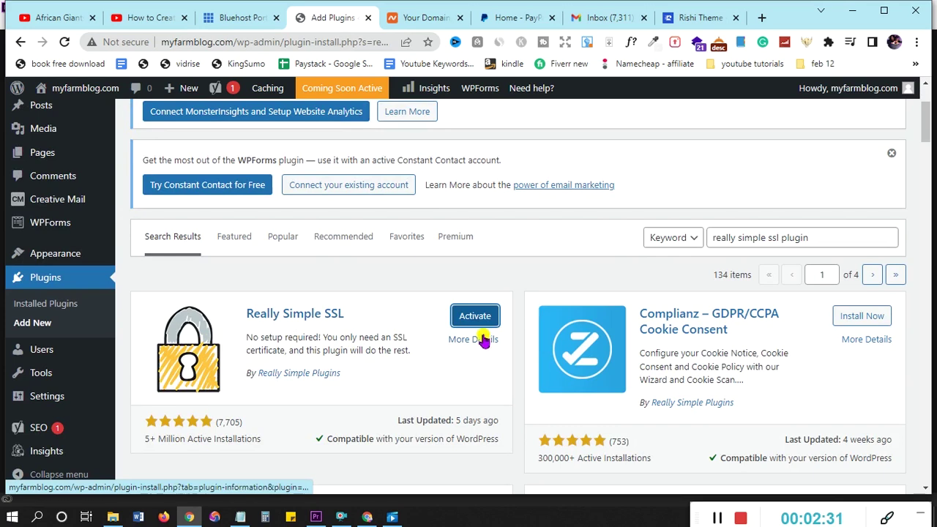
{"action": "left_click", "coordinate": [476, 316]}
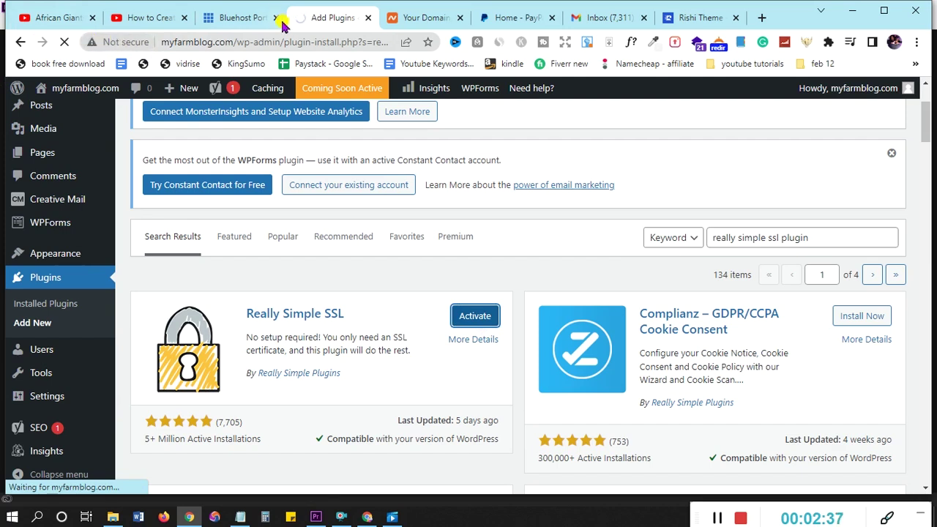
{"action": "left_click", "coordinate": [227, 22]}
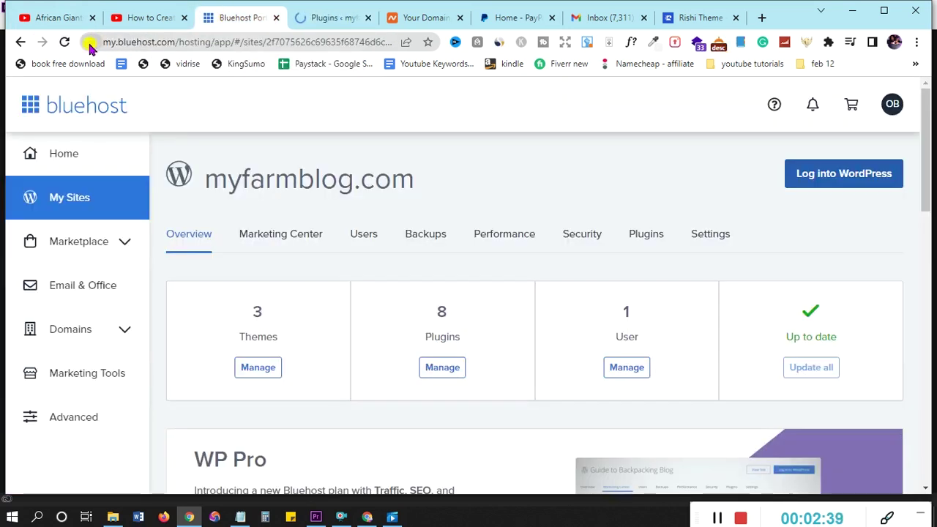
{"action": "left_click", "coordinate": [303, 16]}
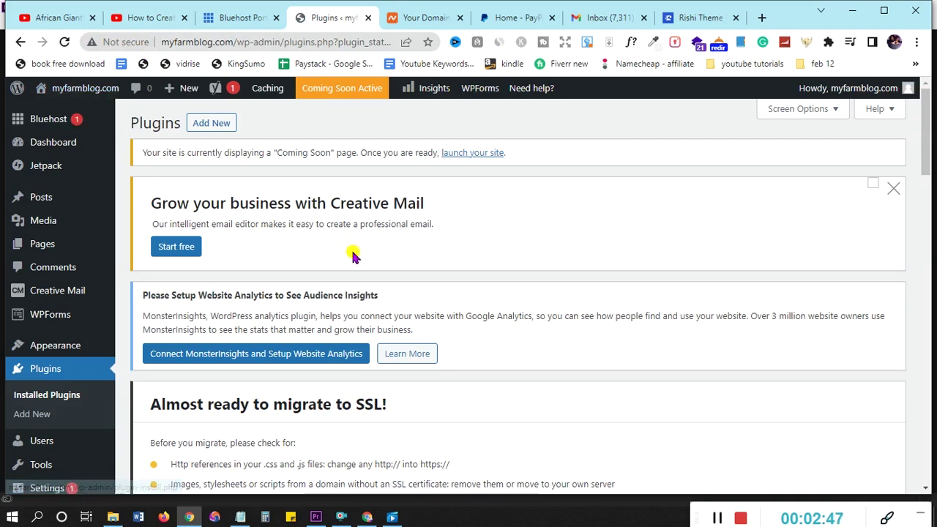
Dismiss the Jetpack and WPForms notices and launch the Install SSL certificate wizard
{"action": "scroll", "coordinate": [494, 266], "scroll_direction": "down", "scroll_amount": 2}
{"action": "scroll", "coordinate": [489, 270], "scroll_direction": "up", "scroll_amount": 2}
{"action": "scroll", "coordinate": [490, 269], "scroll_direction": "down", "scroll_amount": 5}
{"action": "scroll", "coordinate": [489, 270], "scroll_direction": "down", "scroll_amount": 1}
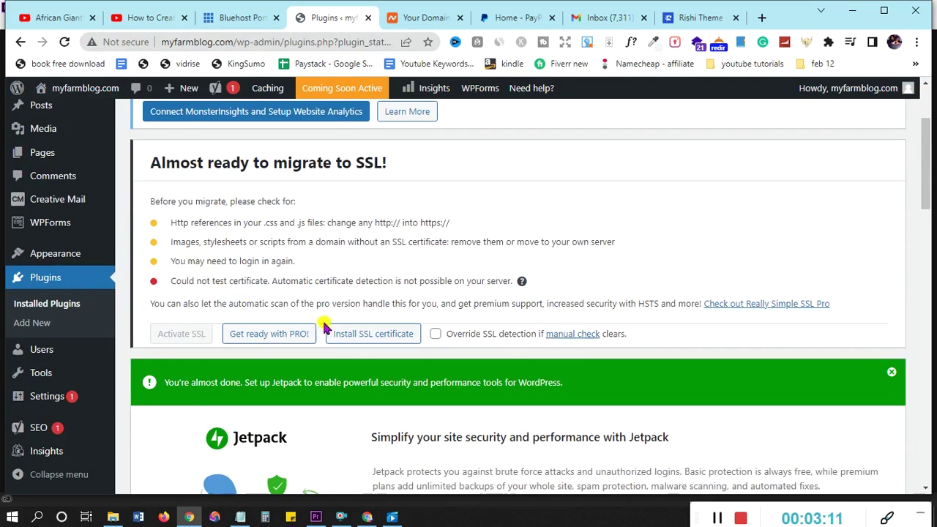
{"action": "left_click", "coordinate": [893, 373]}
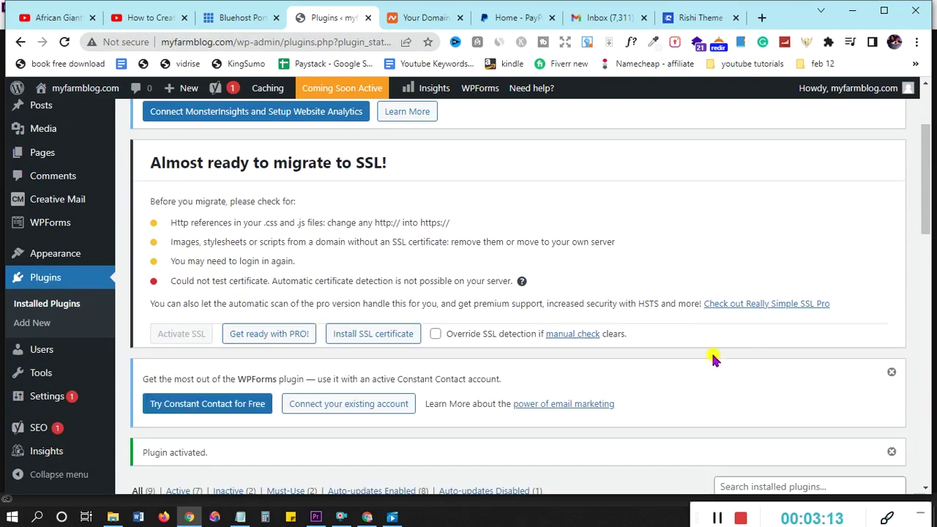
{"action": "left_click", "coordinate": [892, 374]}
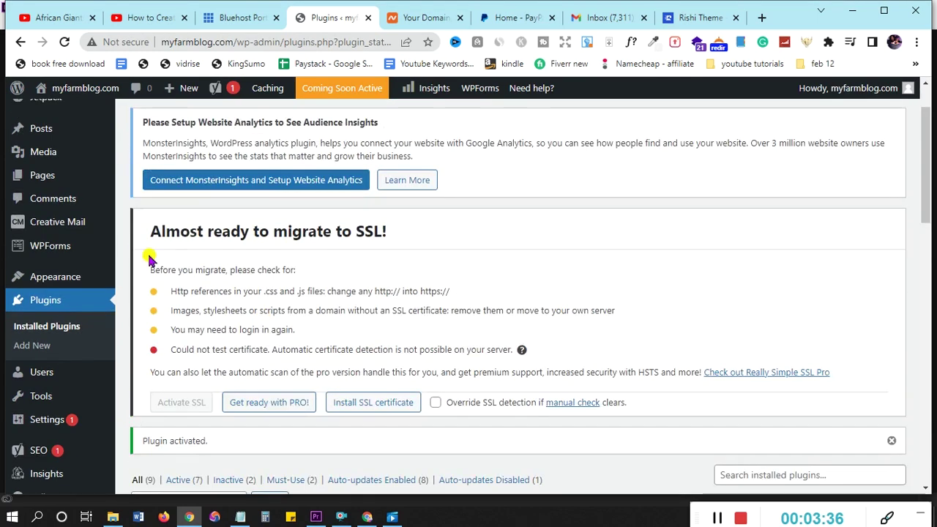
{"action": "scroll", "coordinate": [342, 238], "scroll_direction": "down", "scroll_amount": 1}
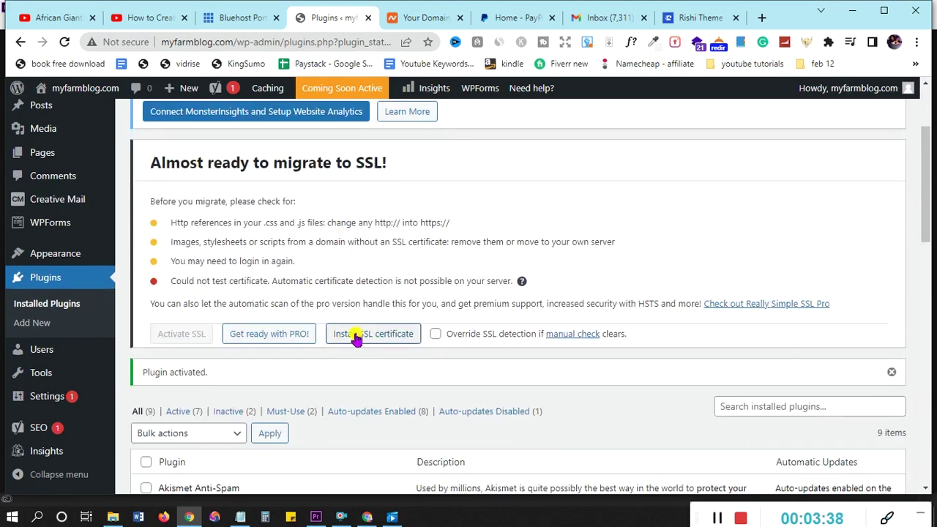
{"action": "left_click", "coordinate": [385, 340]}
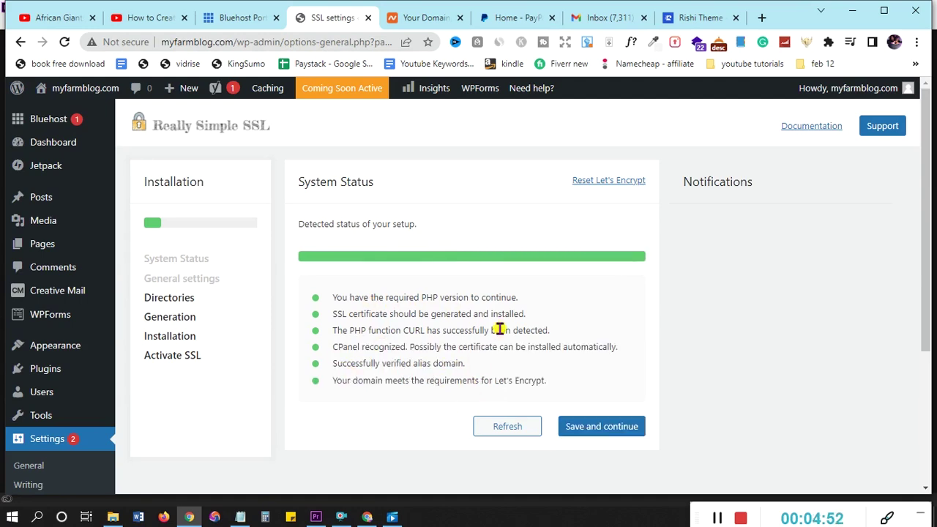
Pass System Status, accept the Let's Encrypt terms, and save through General and Hosting steps
{"action": "left_click", "coordinate": [592, 428]}
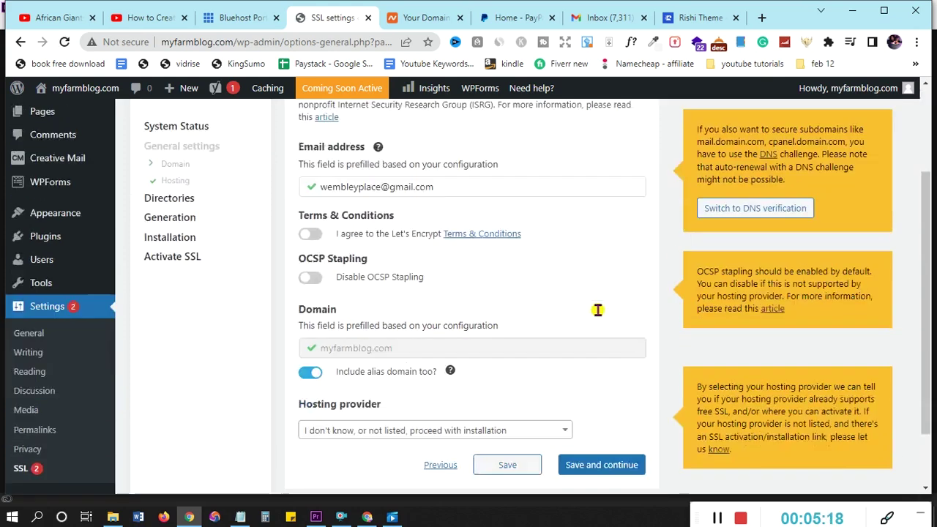
{"action": "scroll", "coordinate": [598, 310], "scroll_direction": "down", "scroll_amount": 2}
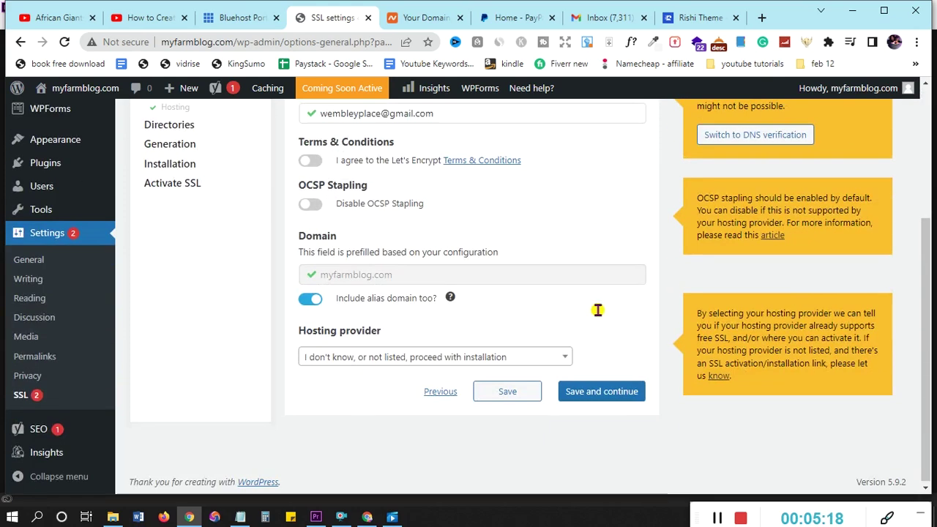
{"action": "scroll", "coordinate": [434, 277], "scroll_direction": "up", "scroll_amount": 1}
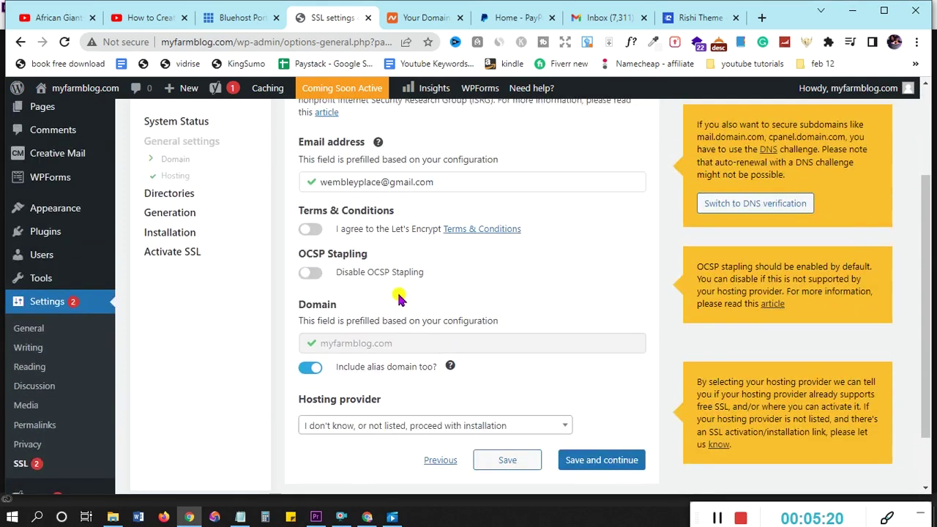
{"action": "left_click", "coordinate": [310, 230]}
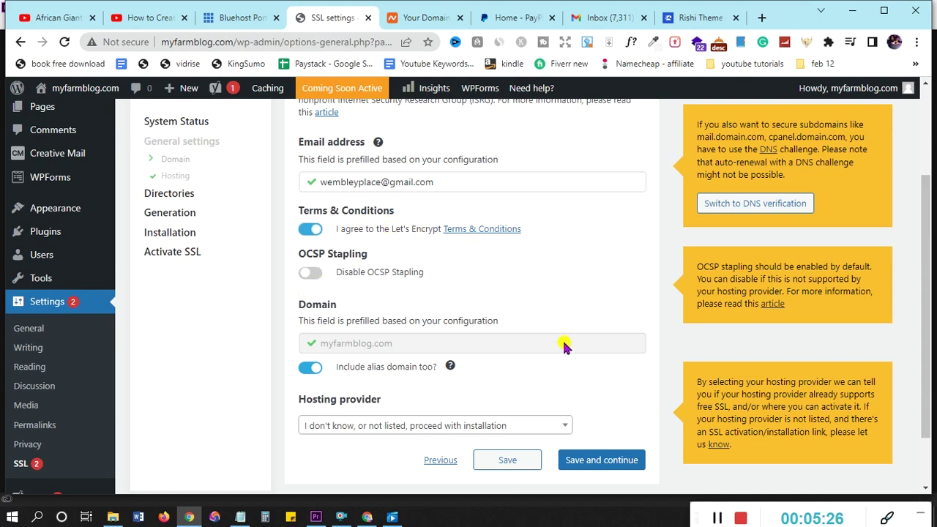
{"action": "scroll", "coordinate": [540, 348], "scroll_direction": "up", "scroll_amount": 2}
{"action": "scroll", "coordinate": [540, 347], "scroll_direction": "down", "scroll_amount": 3}
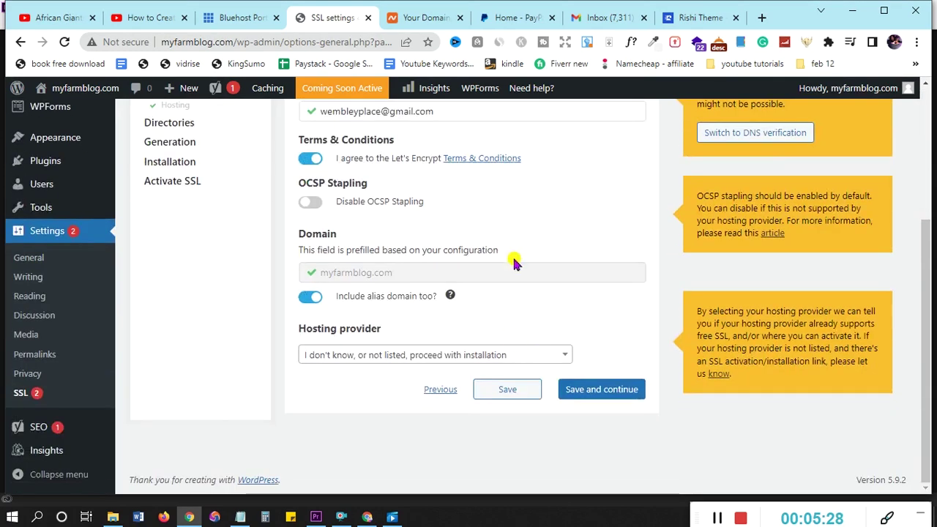
{"action": "left_click", "coordinate": [592, 394]}
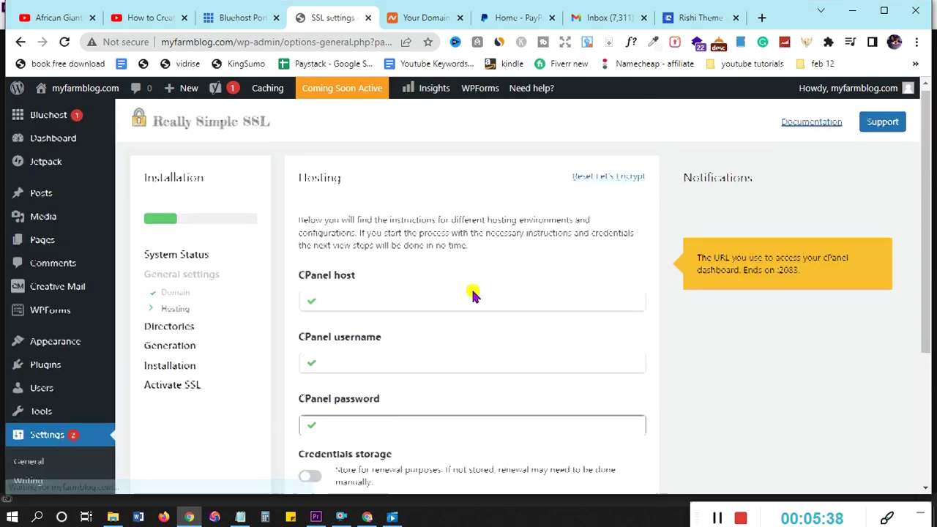
{"action": "scroll", "coordinate": [472, 295], "scroll_direction": "down", "scroll_amount": 3}
{"action": "left_click", "coordinate": [586, 311]}
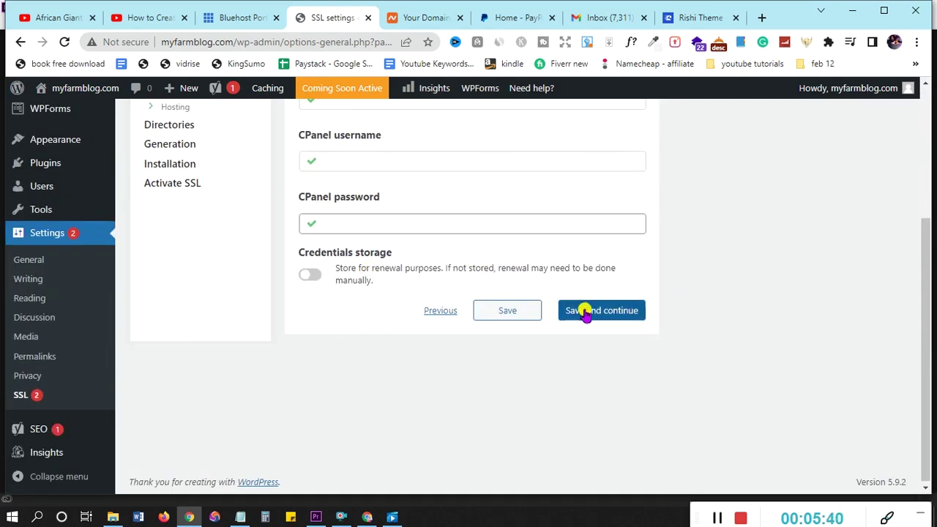
{"action": "left_click", "coordinate": [586, 312]}
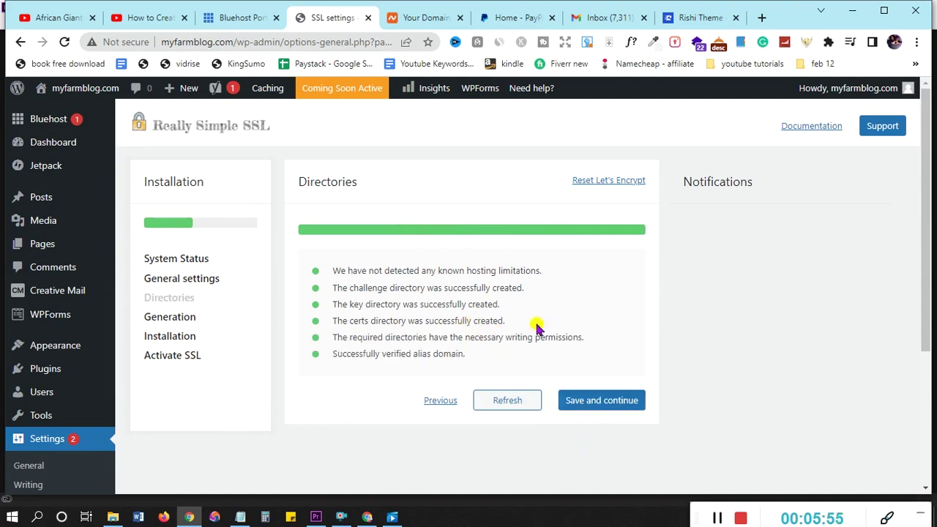
Continue through the Directories, Generation and Installation steps, then activate SSL
{"action": "left_click", "coordinate": [607, 404]}
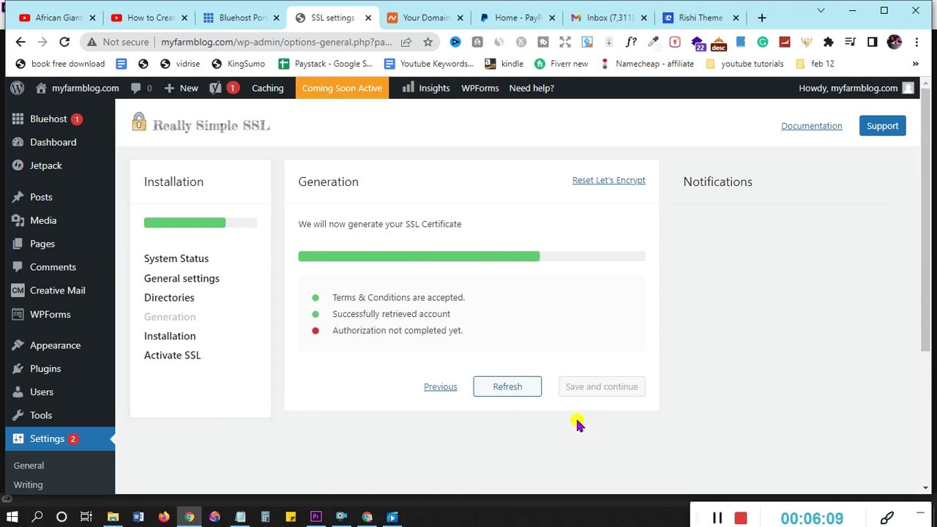
{"action": "left_click", "coordinate": [599, 386]}
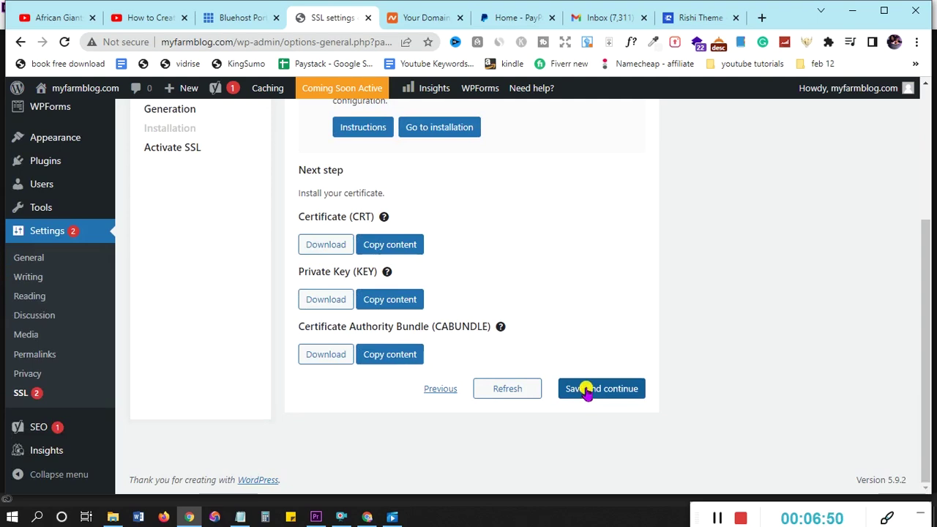
{"action": "scroll", "coordinate": [586, 378], "scroll_direction": "down", "scroll_amount": 2}
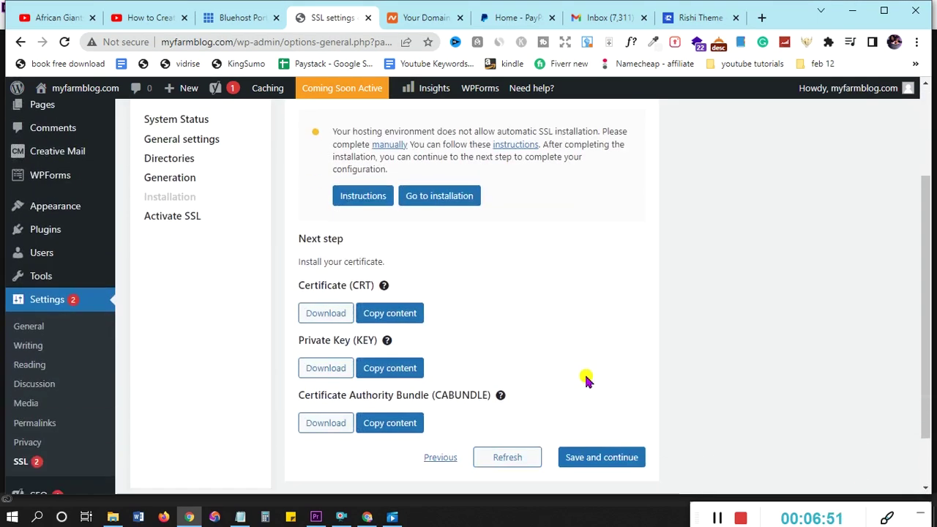
{"action": "left_click", "coordinate": [597, 456]}
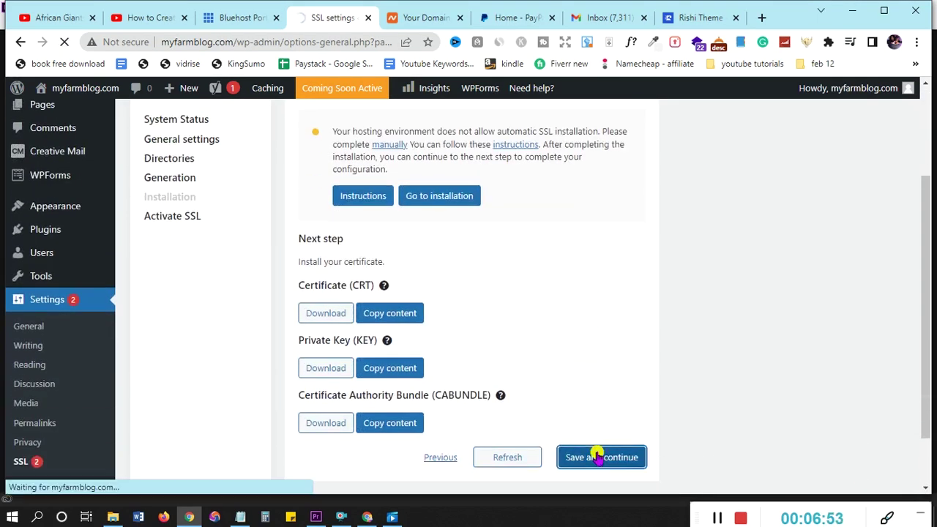
{"action": "scroll", "coordinate": [471, 373], "scroll_direction": "down", "scroll_amount": 1}
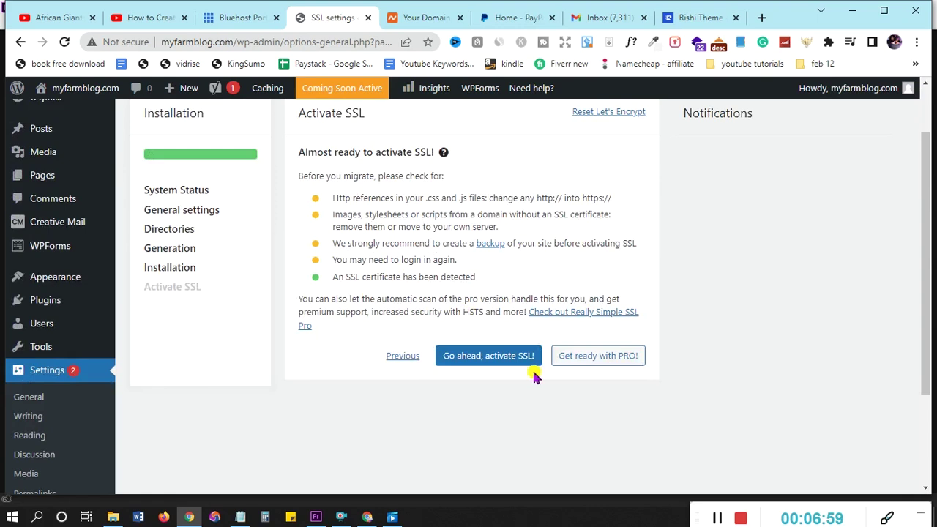
{"action": "left_click", "coordinate": [493, 356]}
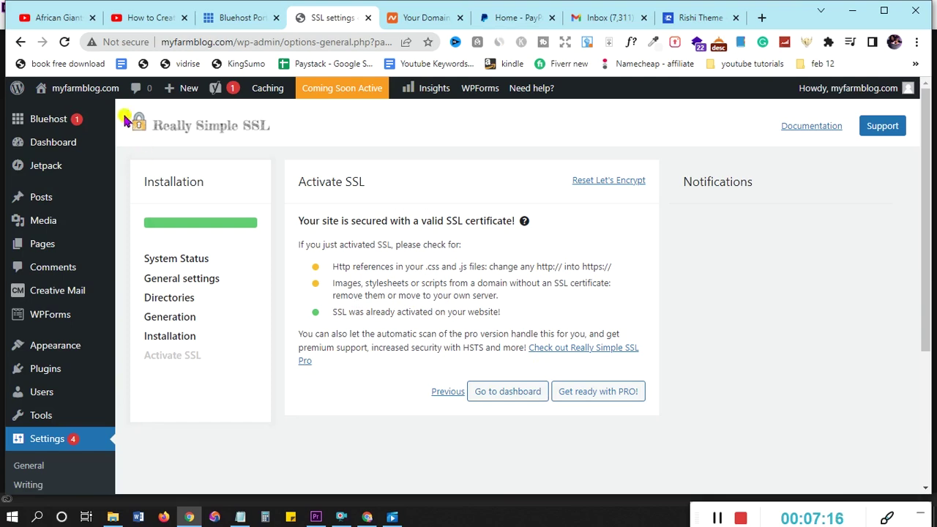
Reload the myfarmblog.com admin dashboard so it loads over the secure https connection
{"action": "left_click", "coordinate": [64, 42]}
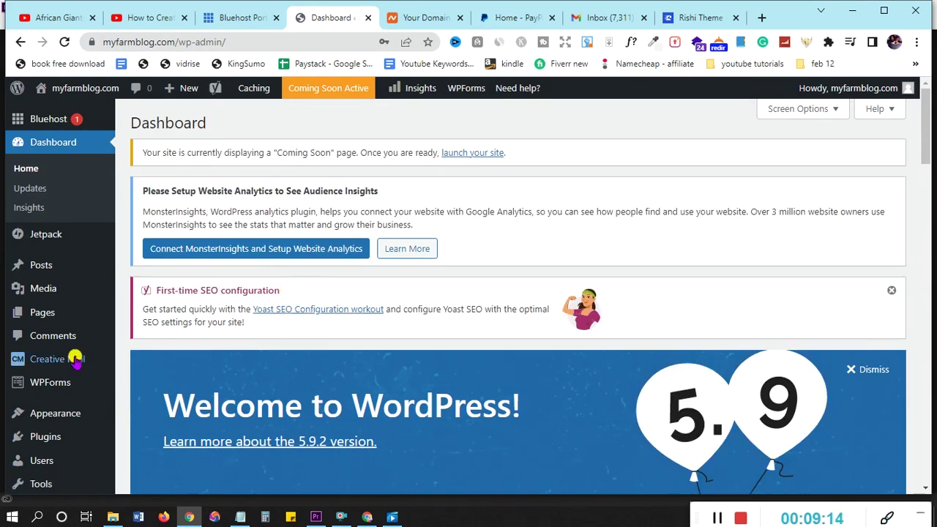
{"action": "scroll", "coordinate": [81, 295], "scroll_direction": "down", "scroll_amount": 2}
{"action": "mouse_move", "coordinate": [44, 328]}
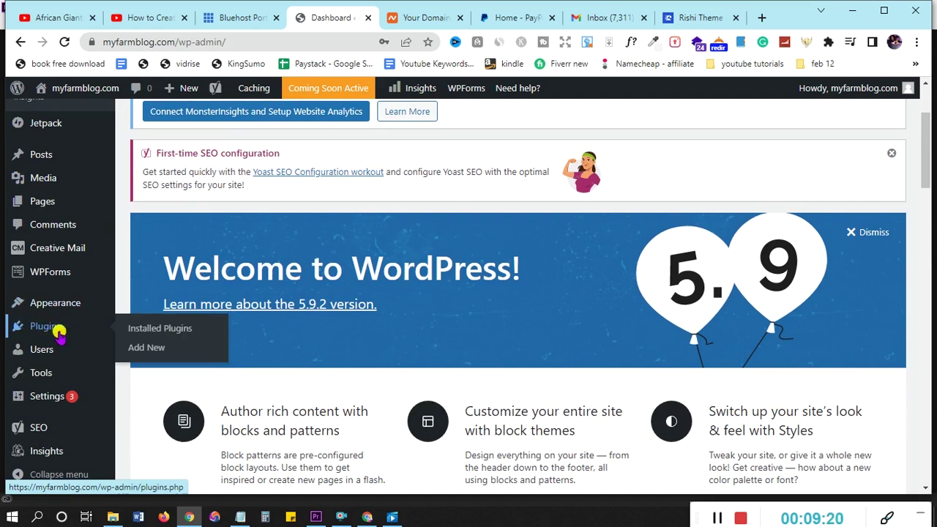
Search Add Plugins for 'wordfence' and scroll to the Wordfence Security result
{"action": "left_click", "coordinate": [153, 352]}
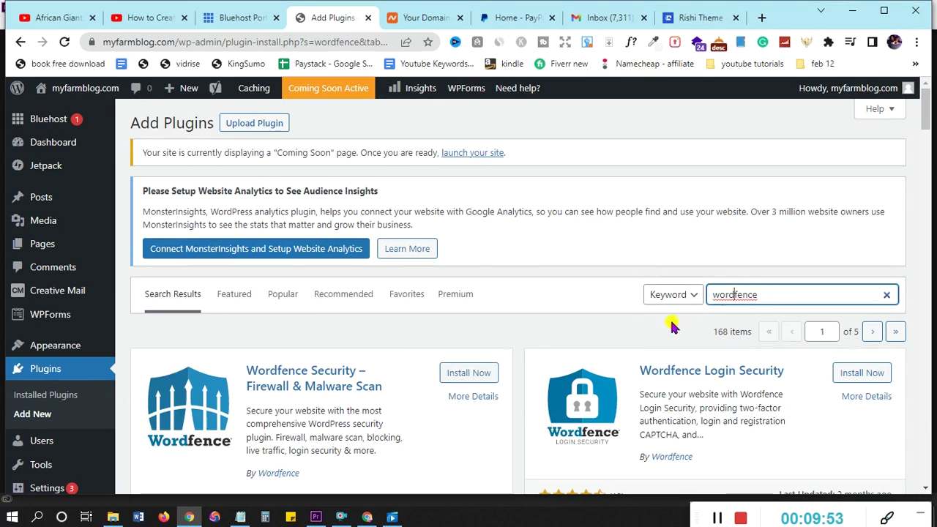
{"action": "scroll", "coordinate": [413, 429], "scroll_direction": "down", "scroll_amount": 1}
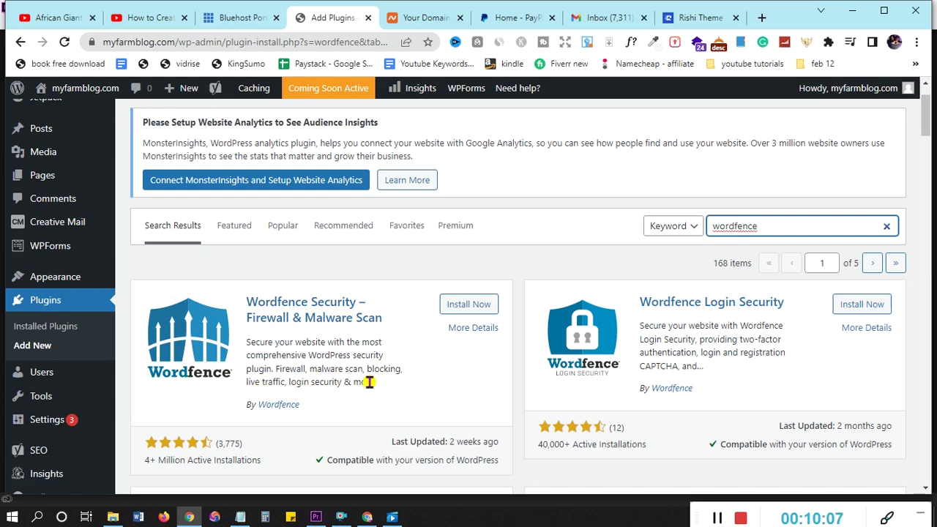
Install Wordfence Security, decline its mailing list, accept the terms, submit an alert e-mail and skip the premium key
{"action": "left_click", "coordinate": [466, 307]}
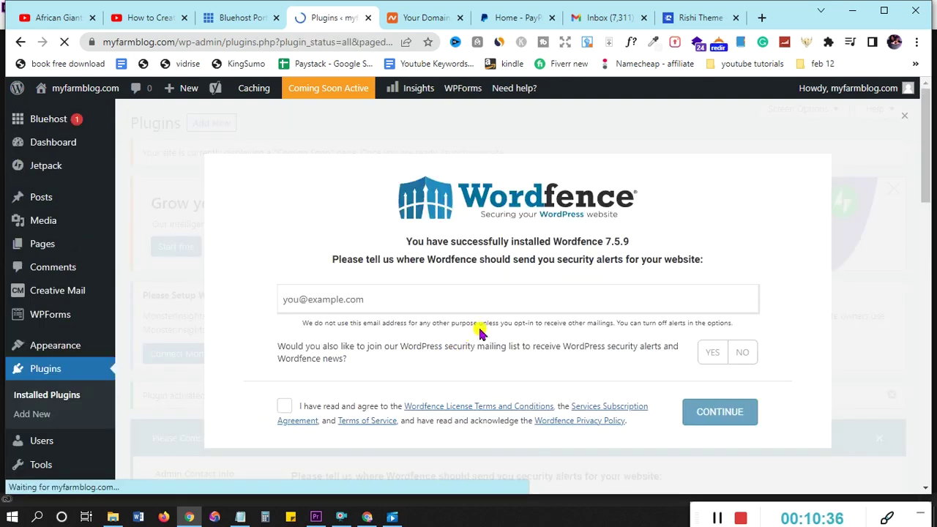
{"action": "scroll", "coordinate": [333, 212], "scroll_direction": "down", "scroll_amount": 1}
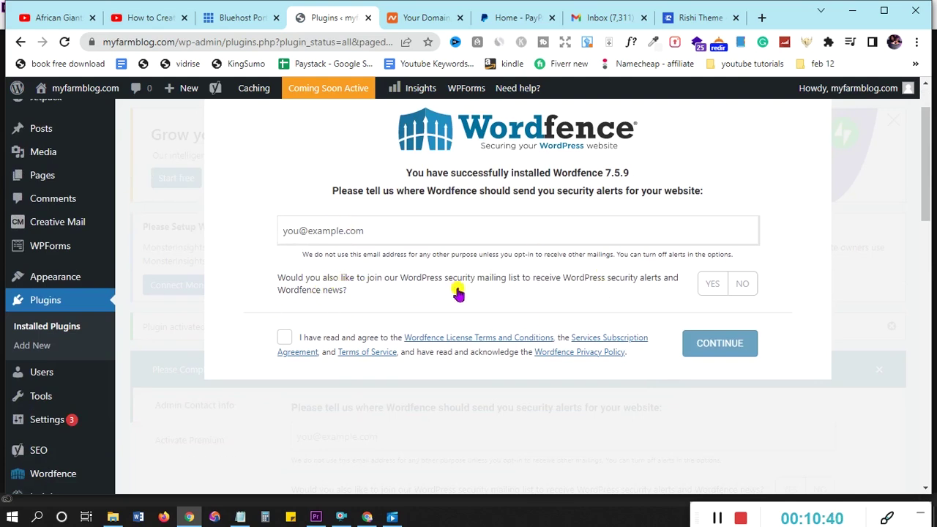
{"action": "left_click", "coordinate": [754, 287]}
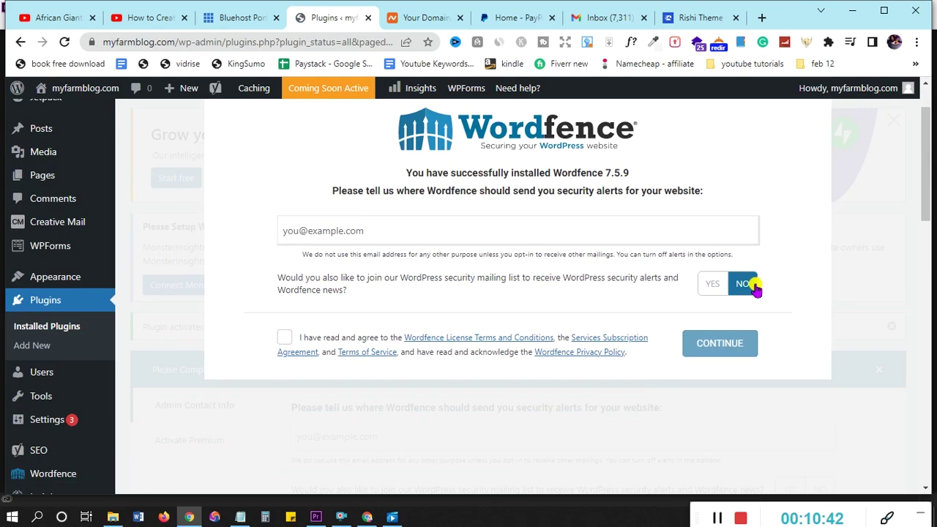
{"action": "left_click", "coordinate": [285, 339]}
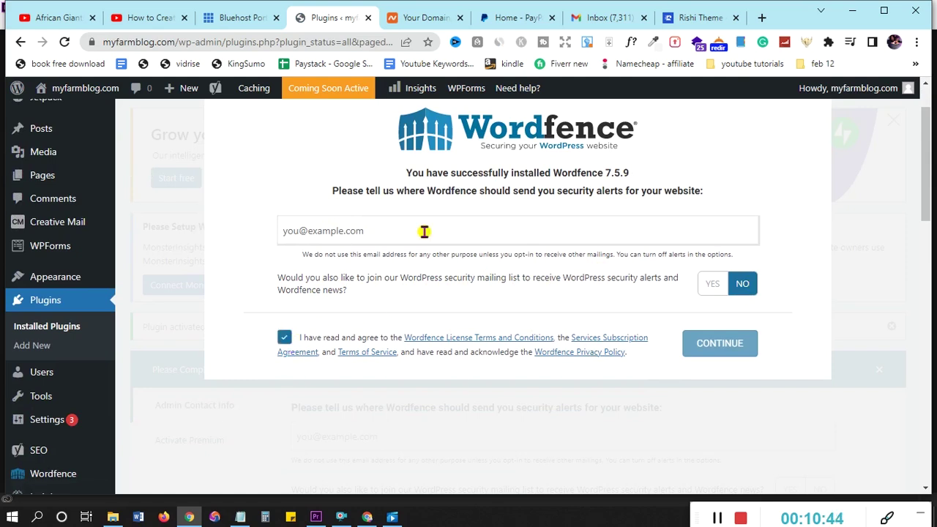
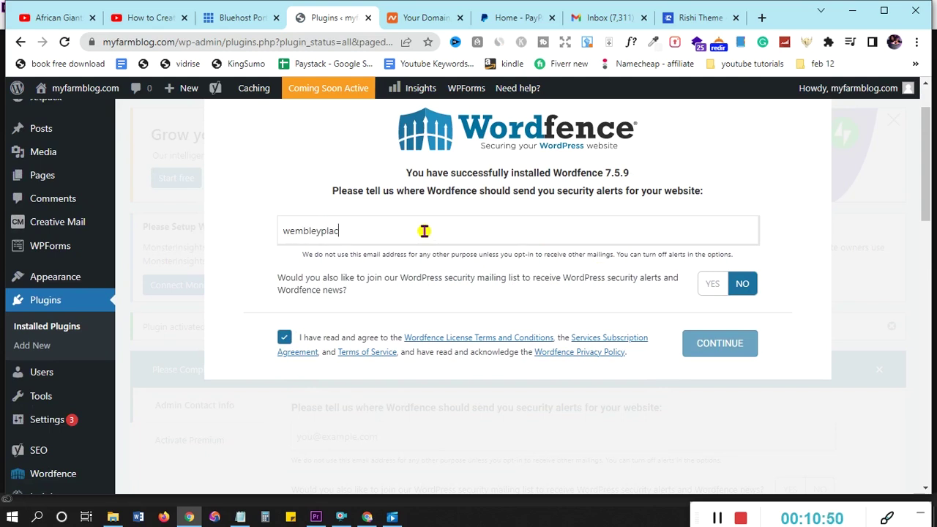
{"action": "left_click", "coordinate": [736, 346]}
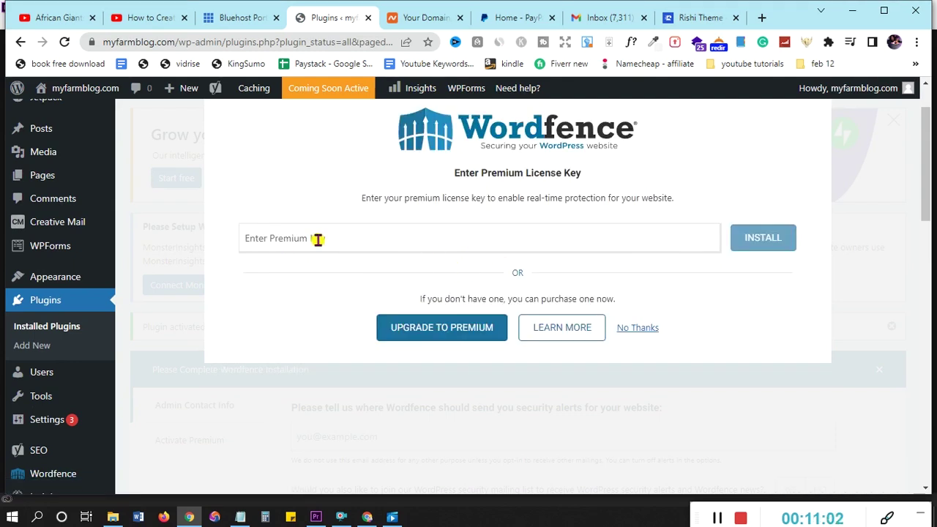
{"action": "left_click", "coordinate": [639, 329]}
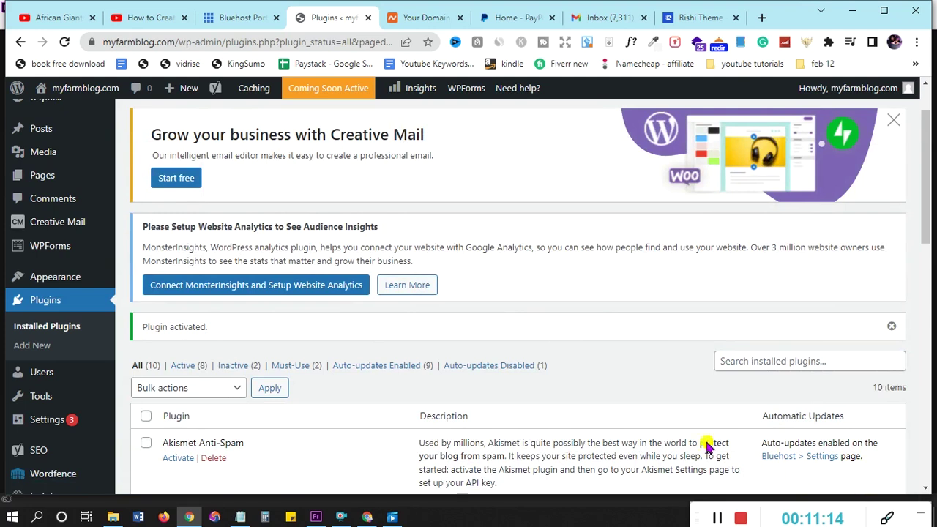
Check that Wordfence Security 7.5.9 is listed as active among the 10 installed plugins
{"action": "scroll", "coordinate": [554, 350], "scroll_direction": "up", "scroll_amount": 1}
{"action": "scroll", "coordinate": [555, 351], "scroll_direction": "down", "scroll_amount": 5}
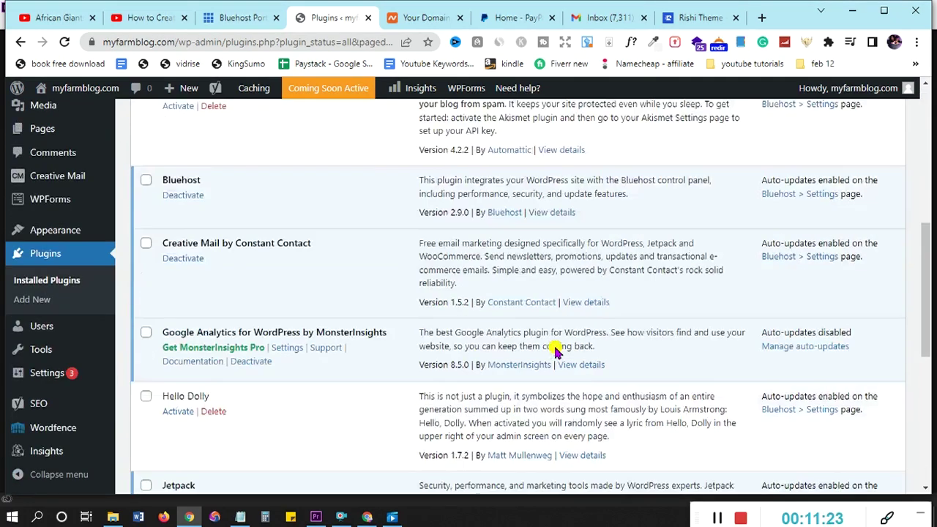
{"action": "scroll", "coordinate": [555, 351], "scroll_direction": "down", "scroll_amount": 5}
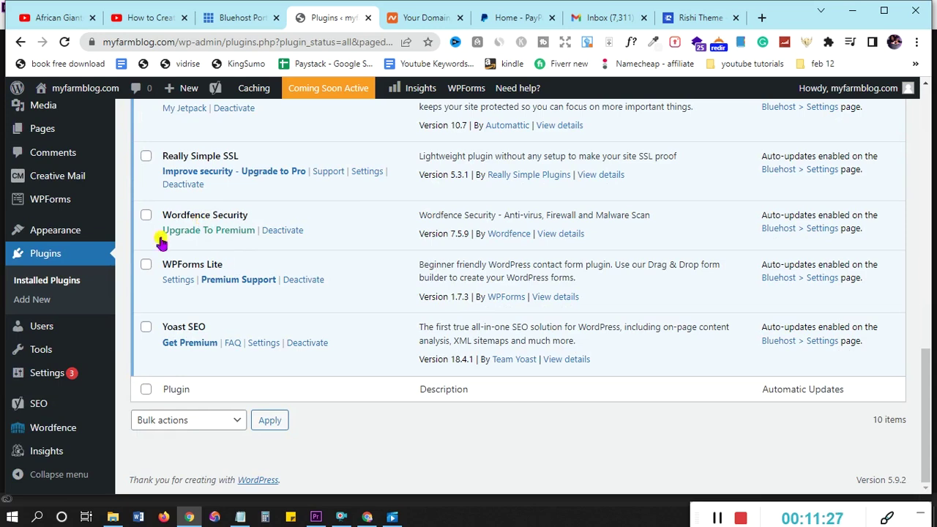
Open the Wordfence Dashboard from the sidebar's Wordfence menu
{"action": "mouse_move", "coordinate": [46, 431]}
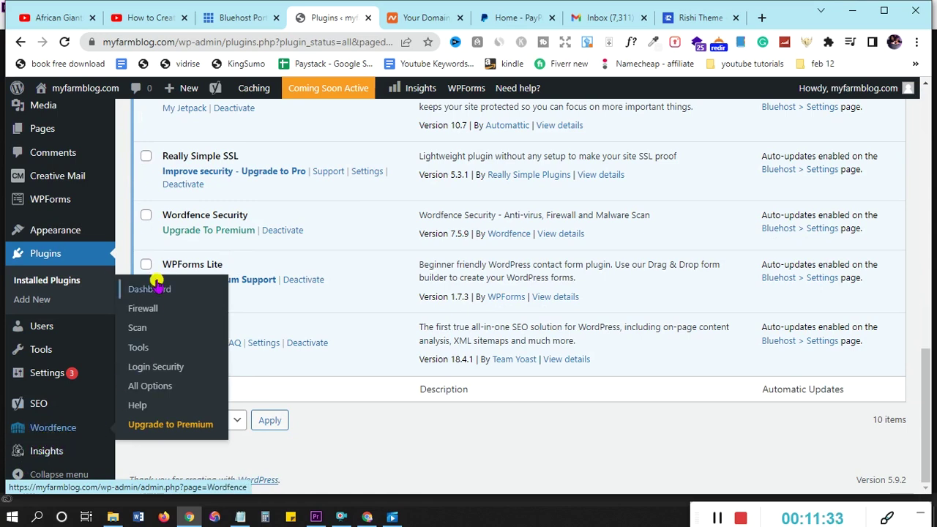
{"action": "left_click", "coordinate": [150, 290]}
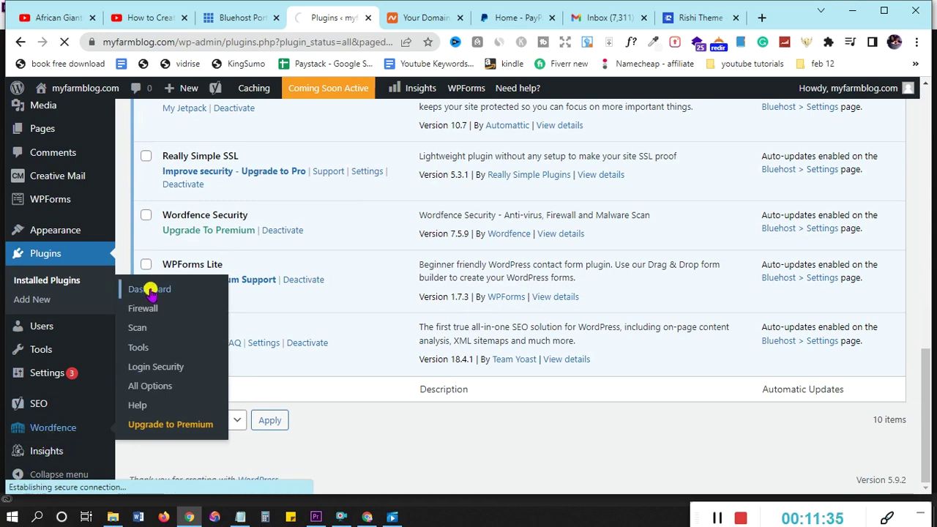
{"action": "left_click", "coordinate": [139, 387]}
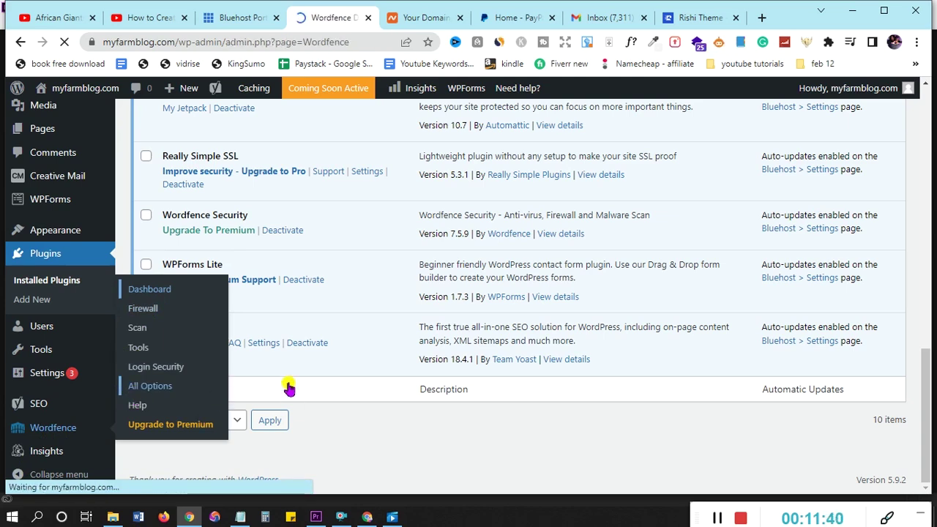
Close the 'This is your Dashboard' introduction tour on the Wordfence Dashboard
{"action": "scroll", "coordinate": [557, 345], "scroll_direction": "down", "scroll_amount": 3}
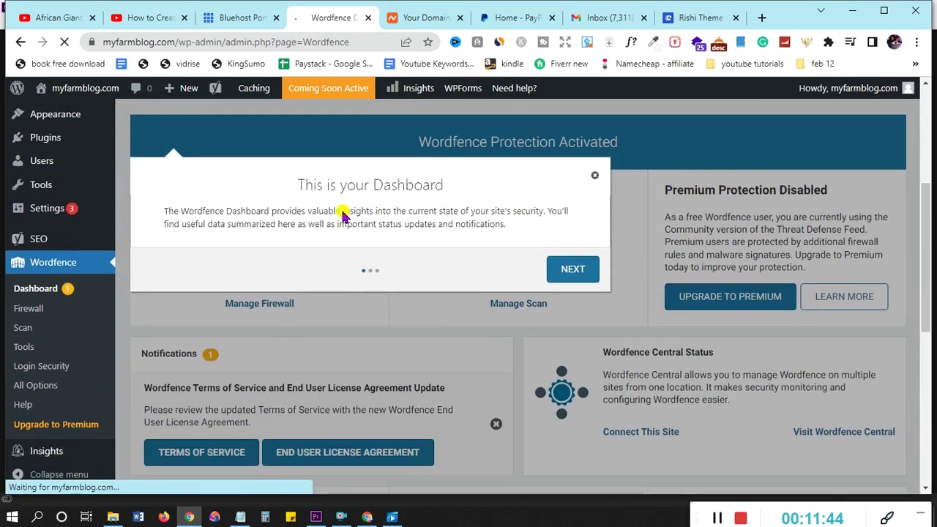
{"action": "left_click", "coordinate": [595, 178]}
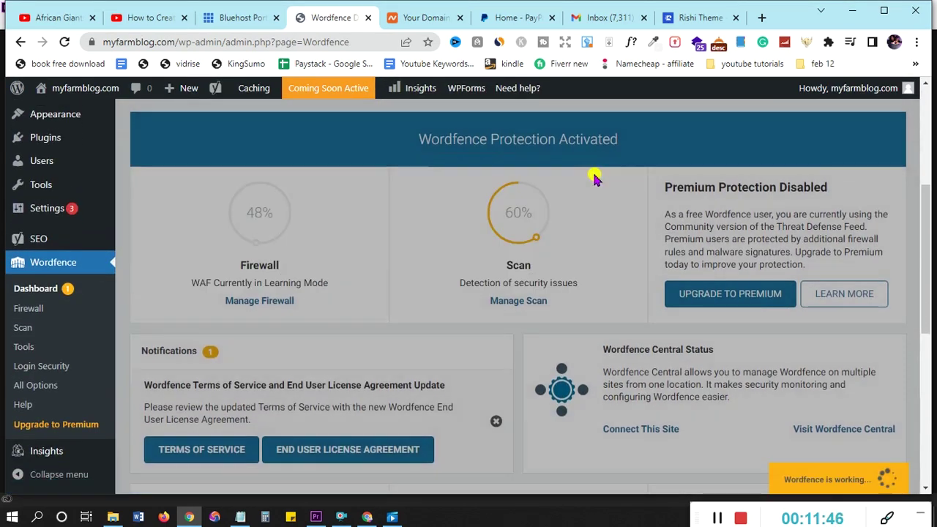
{"action": "mouse_move", "coordinate": [551, 326]}
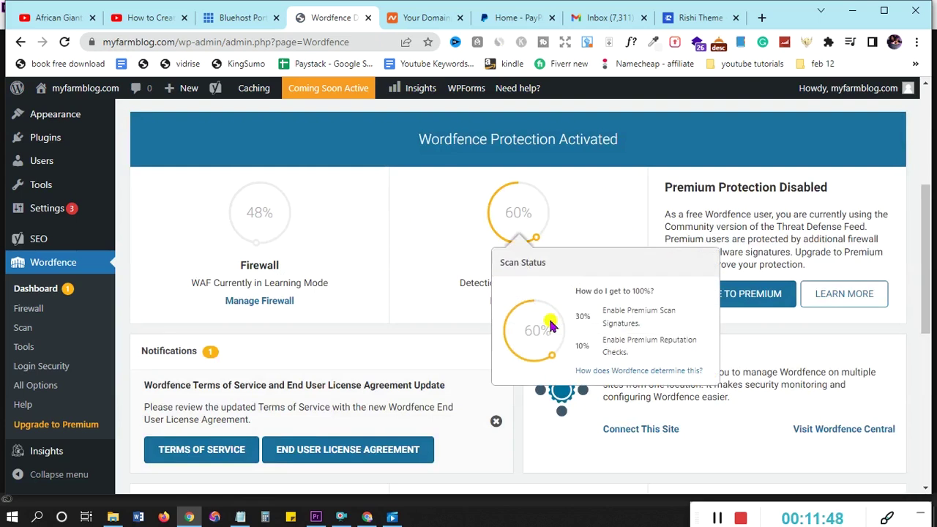
Enable automatic updates for Wordfence from the dashboard notice
{"action": "scroll", "coordinate": [502, 336], "scroll_direction": "down", "scroll_amount": 1}
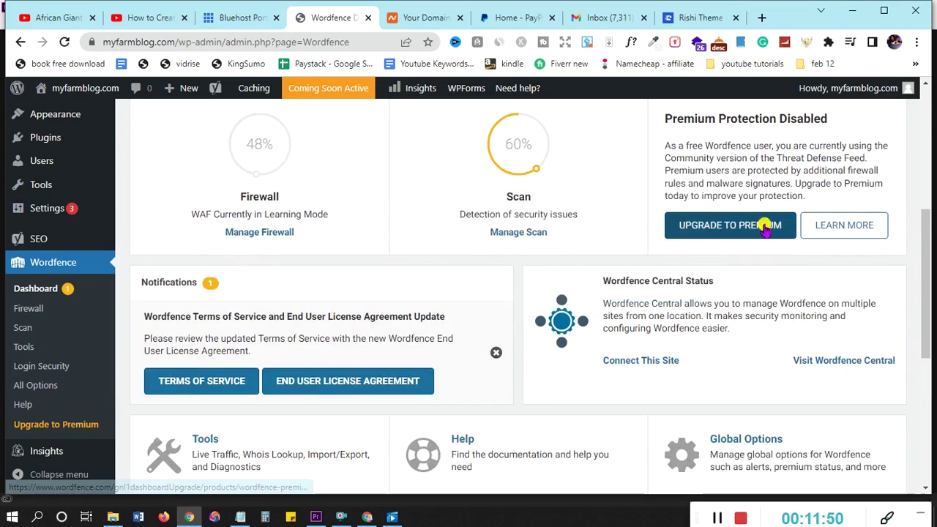
{"action": "scroll", "coordinate": [428, 266], "scroll_direction": "down", "scroll_amount": 5}
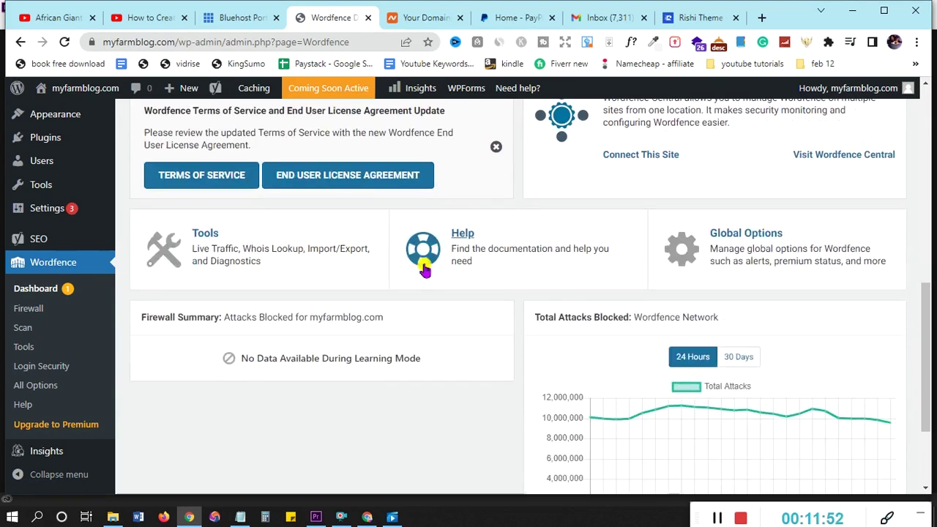
{"action": "scroll", "coordinate": [426, 270], "scroll_direction": "up", "scroll_amount": 6}
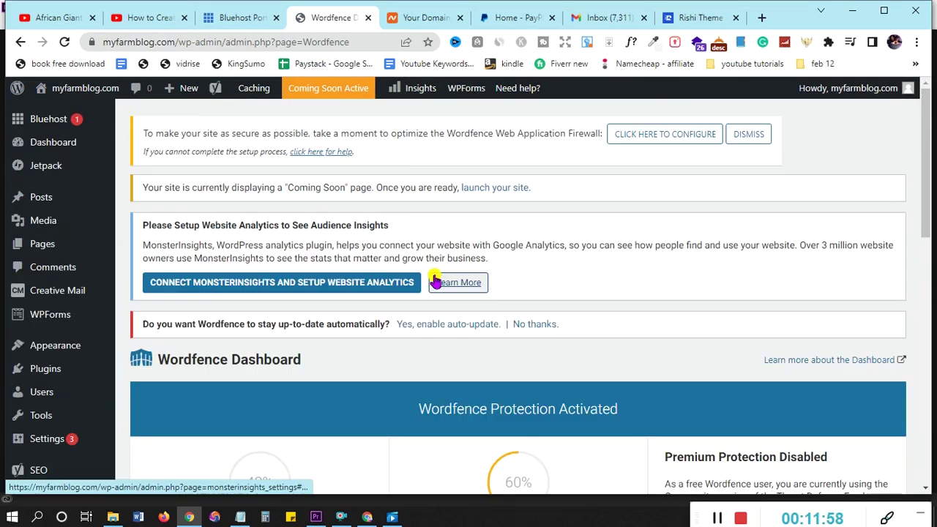
{"action": "scroll", "coordinate": [449, 292], "scroll_direction": "down", "scroll_amount": 2}
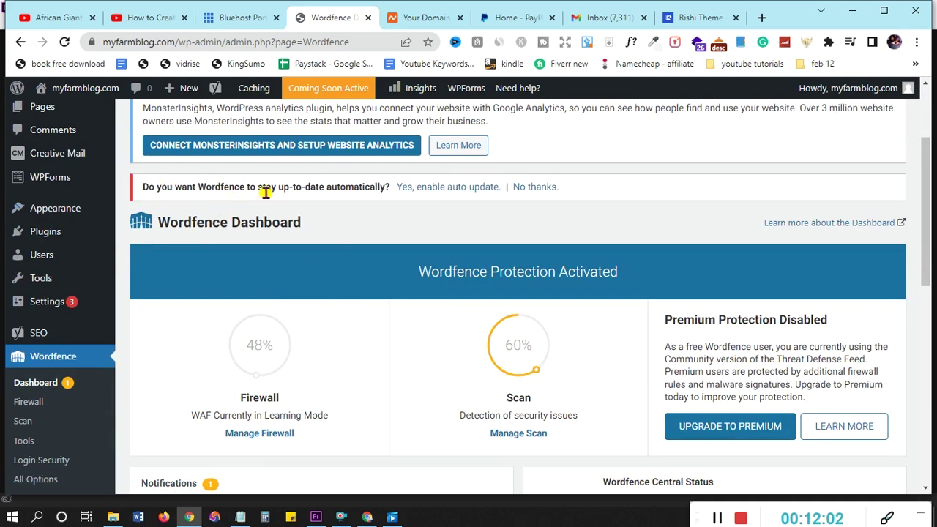
{"action": "left_click", "coordinate": [452, 189]}
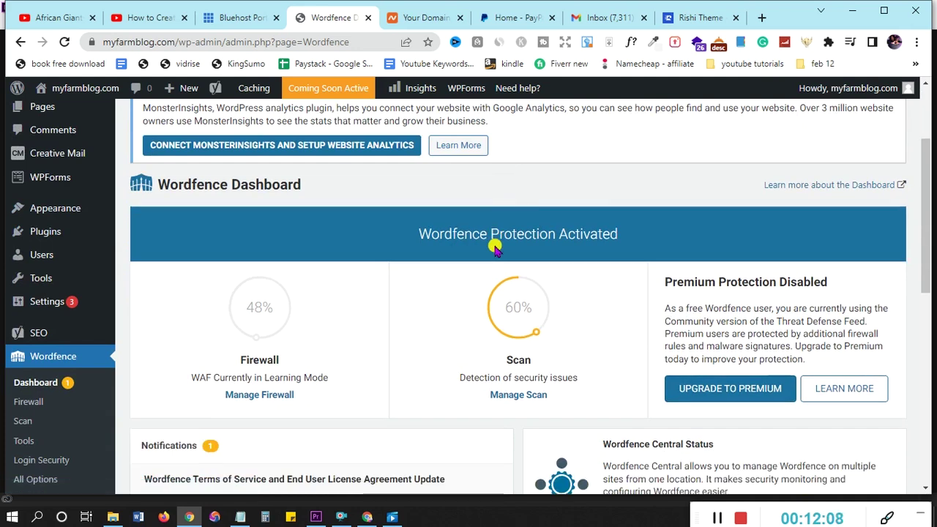
{"action": "scroll", "coordinate": [495, 249], "scroll_direction": "down", "scroll_amount": 3}
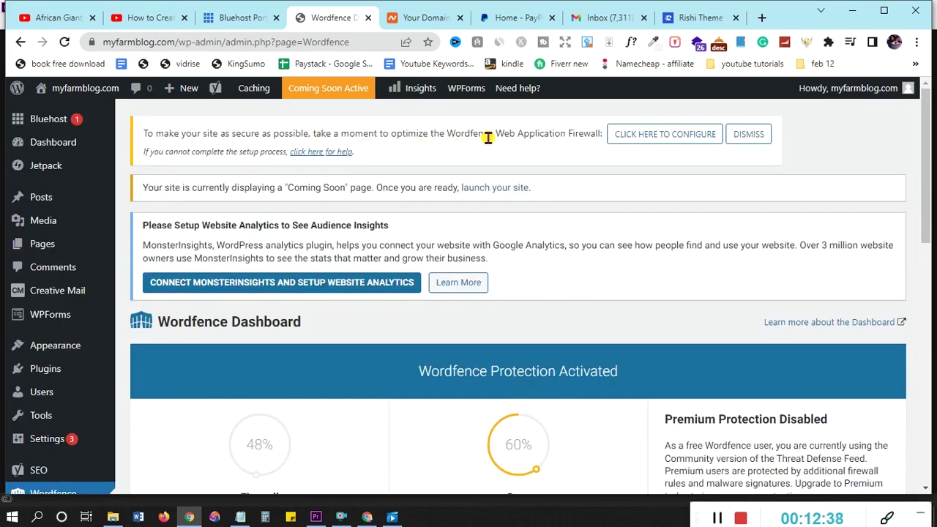
Optimize the Wordfence firewall after downloading a .htaccess backup, then dismiss the success and download notices
{"action": "left_click", "coordinate": [666, 138]}
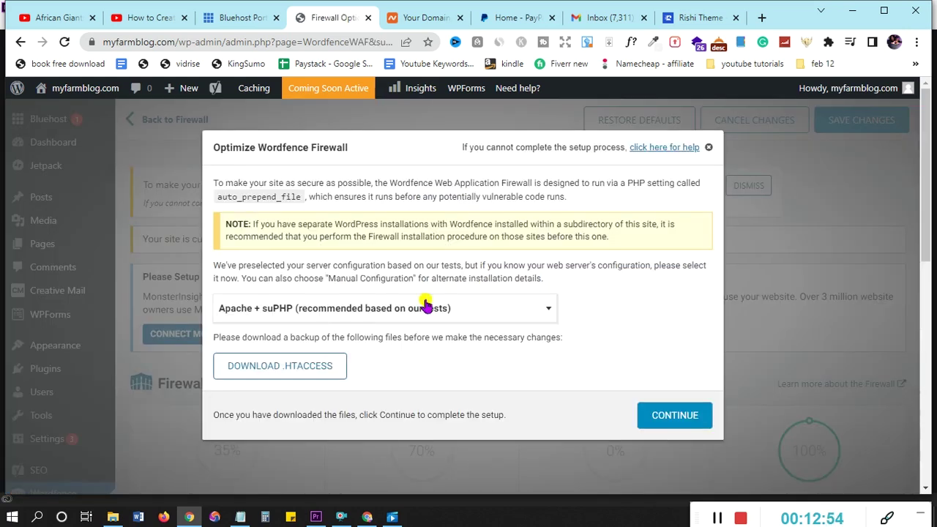
{"action": "left_click", "coordinate": [293, 374]}
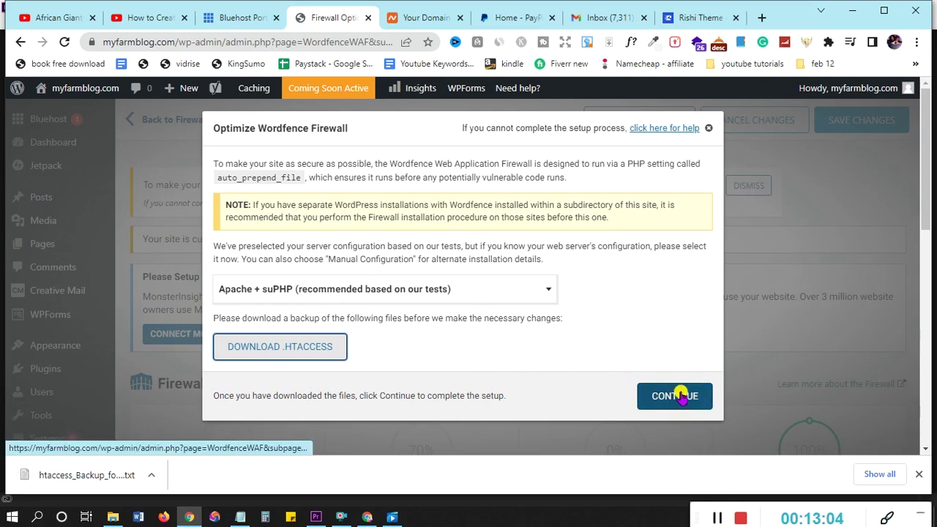
{"action": "left_click", "coordinate": [681, 396]}
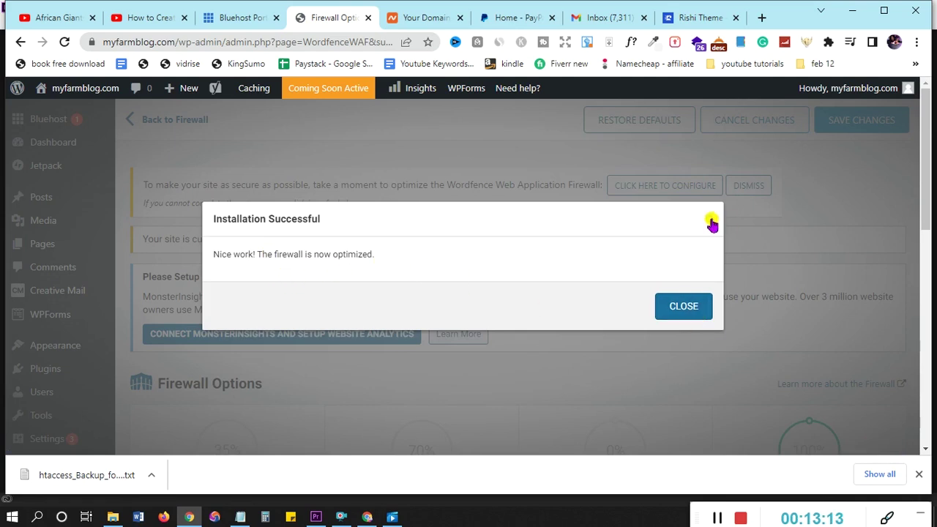
{"action": "left_click", "coordinate": [709, 219]}
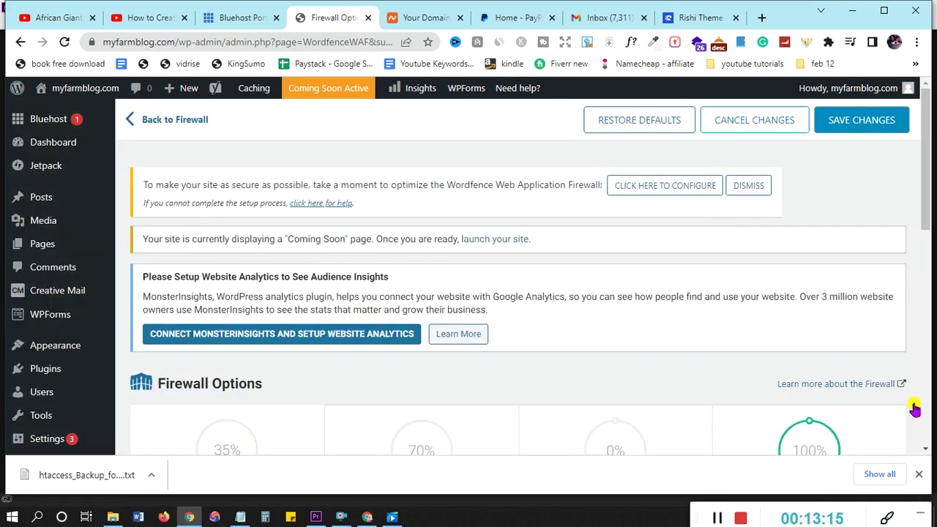
{"action": "left_click", "coordinate": [919, 475]}
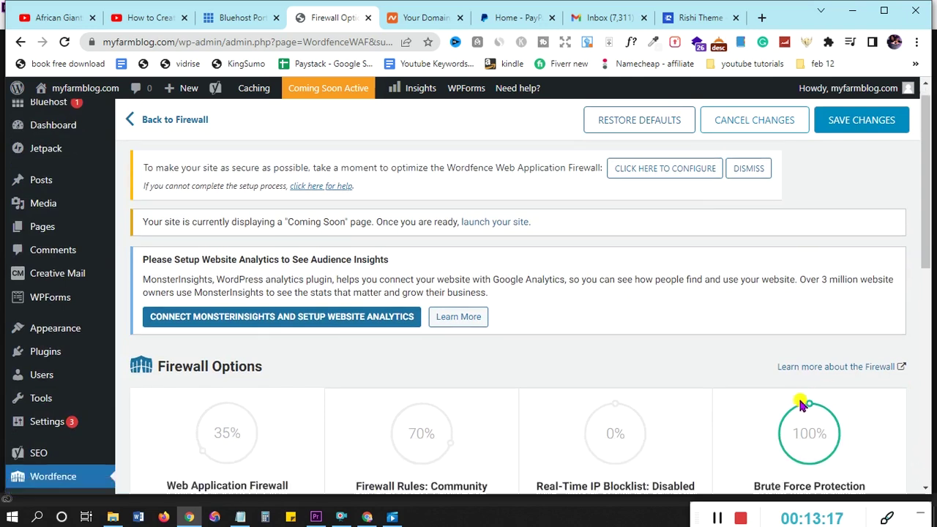
{"action": "scroll", "coordinate": [791, 293], "scroll_direction": "down", "scroll_amount": 3}
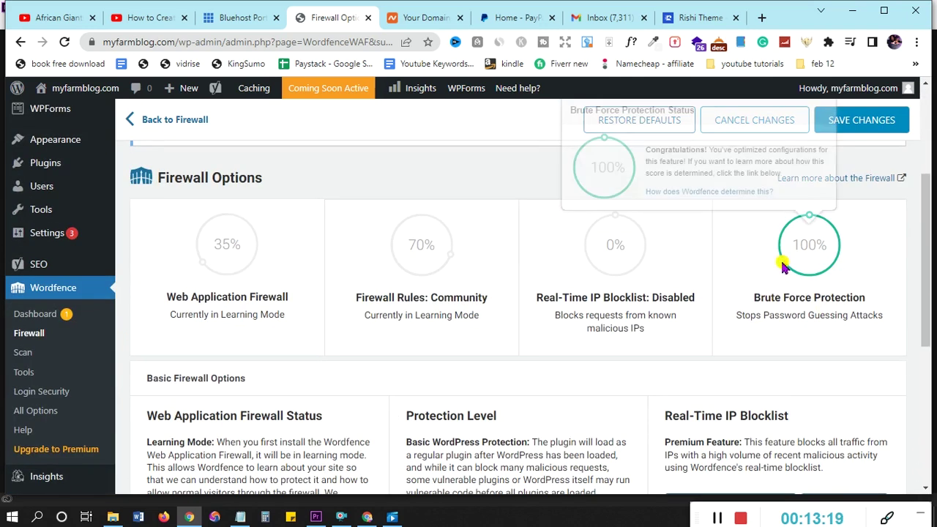
{"action": "scroll", "coordinate": [553, 349], "scroll_direction": "up", "scroll_amount": 1}
{"action": "scroll", "coordinate": [553, 348], "scroll_direction": "up", "scroll_amount": 2}
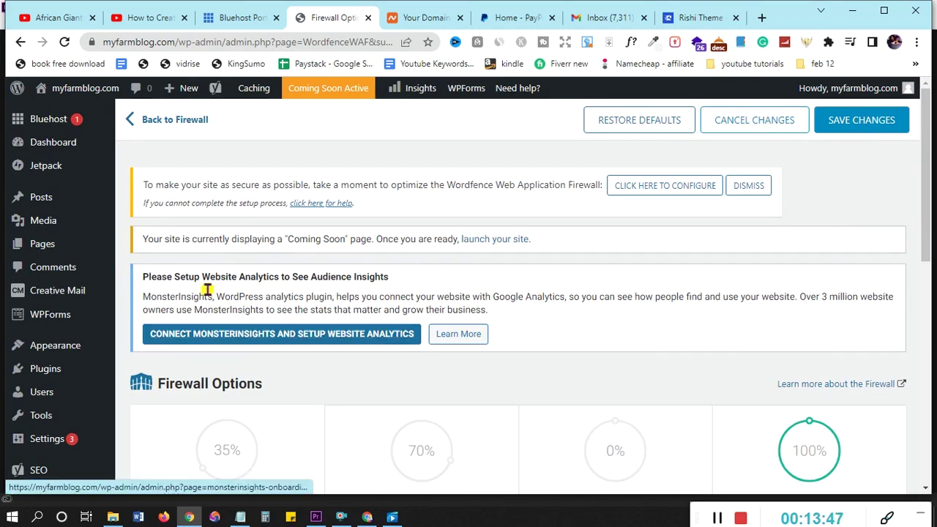
{"action": "mouse_move", "coordinate": [59, 88]}
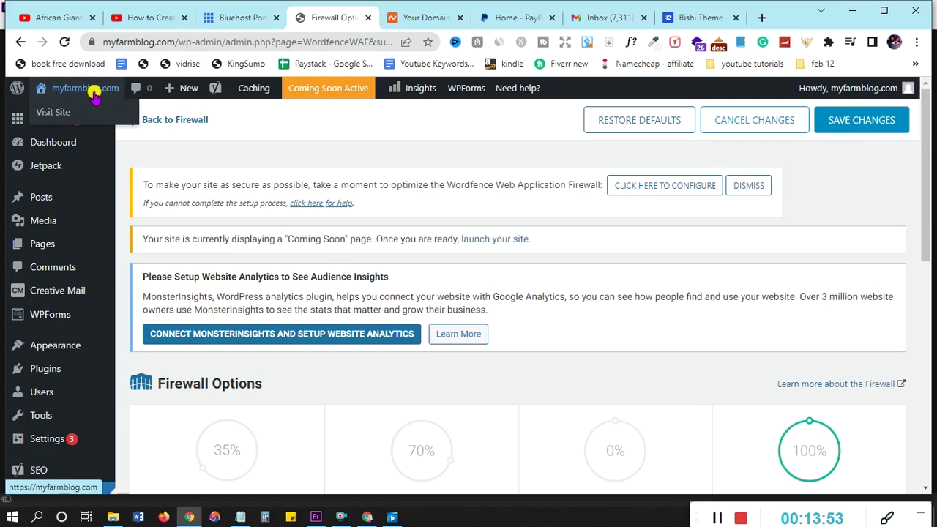
Open the live myfarmblog.com front page in a new tab and scroll past its Hello world! post
{"action": "right_click", "coordinate": [60, 111]}
{"action": "left_click", "coordinate": [73, 117]}
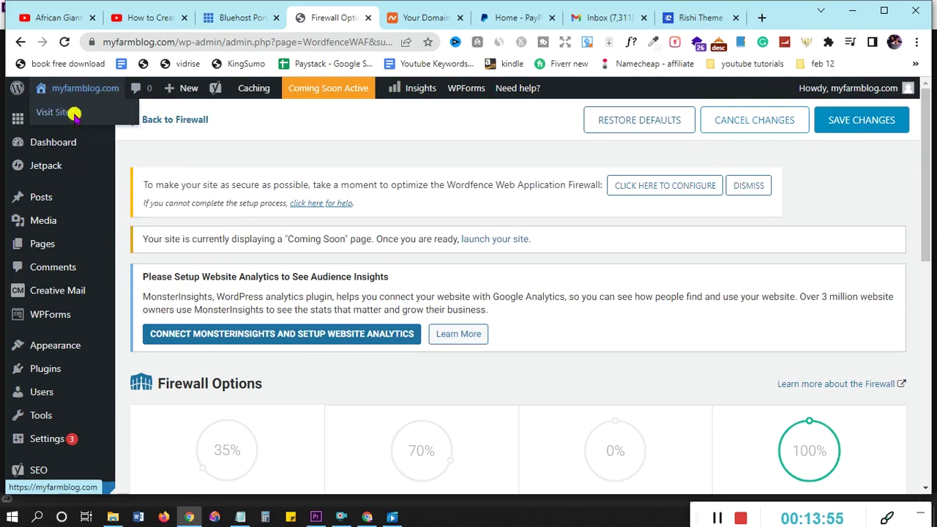
{"action": "left_click", "coordinate": [373, 17]}
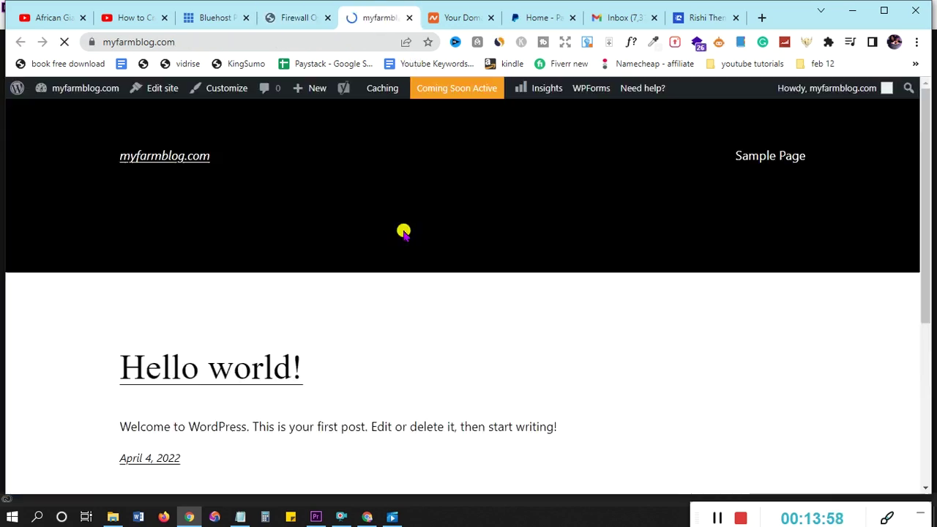
{"action": "scroll", "coordinate": [403, 235], "scroll_direction": "down", "scroll_amount": 1}
{"action": "scroll", "coordinate": [404, 234], "scroll_direction": "down", "scroll_amount": 3}
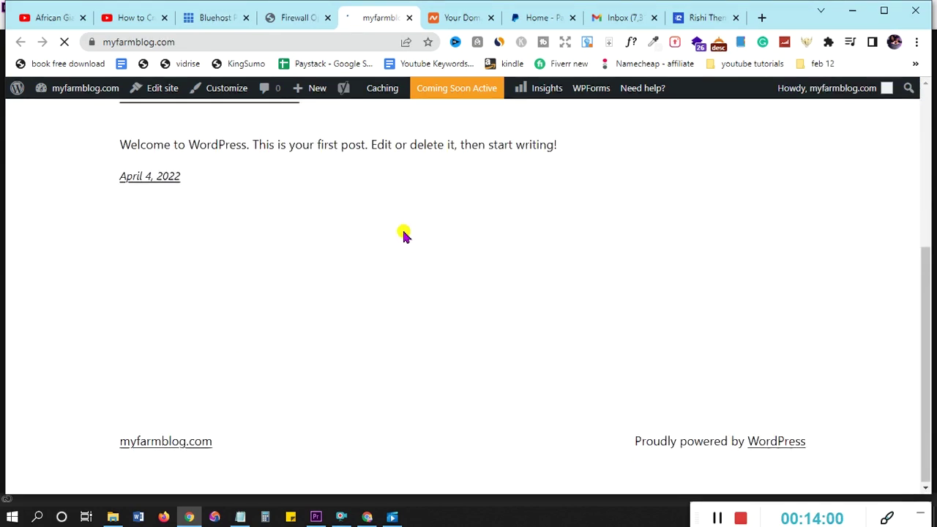
{"action": "scroll", "coordinate": [403, 235], "scroll_direction": "up", "scroll_amount": 5}
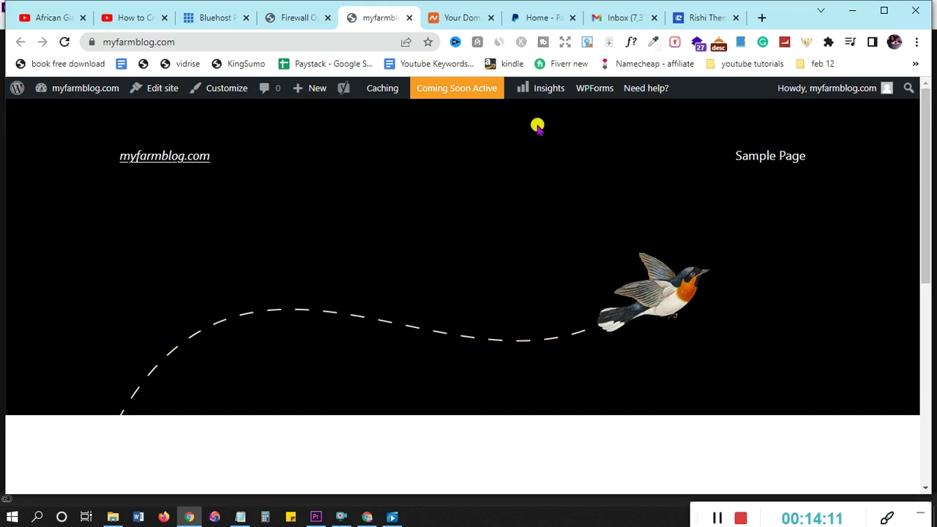
Browse the Rishi Theme homepage, then go back to the YouTube blog tutorial's chapter-timestamp description
{"action": "left_click", "coordinate": [692, 18]}
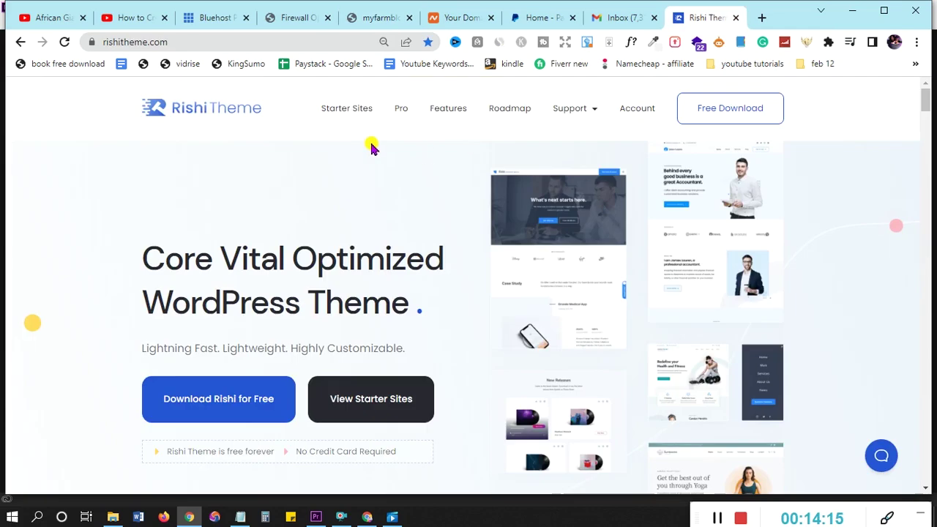
{"action": "scroll", "coordinate": [329, 201], "scroll_direction": "down", "scroll_amount": 2}
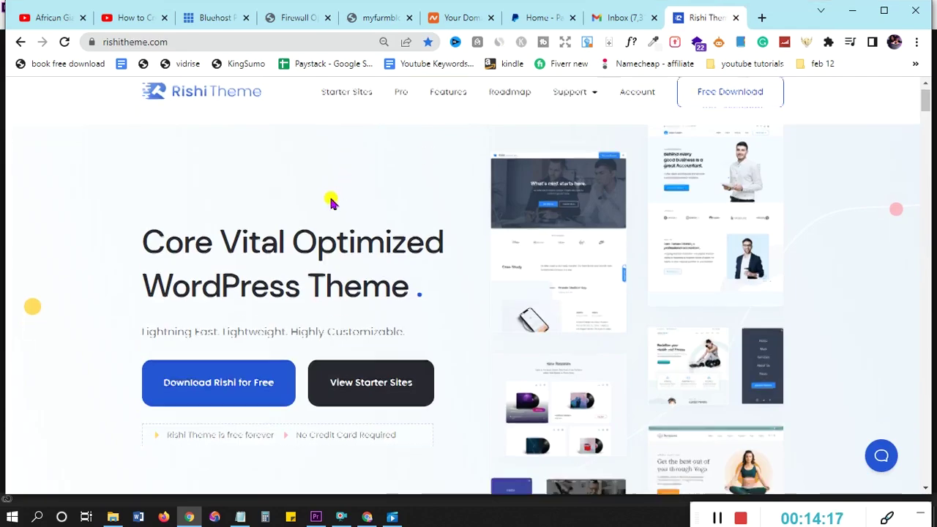
{"action": "scroll", "coordinate": [329, 200], "scroll_direction": "up", "scroll_amount": 2}
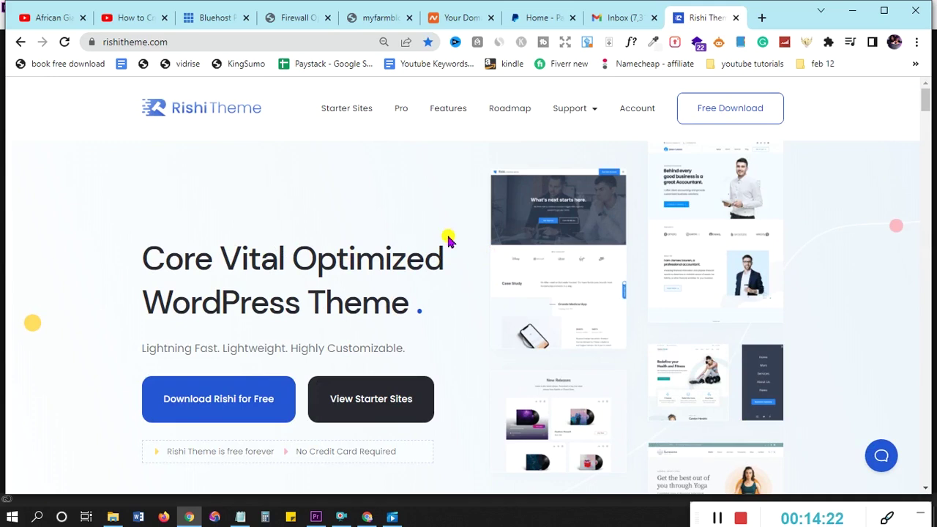
{"action": "scroll", "coordinate": [448, 241], "scroll_direction": "down", "scroll_amount": 1}
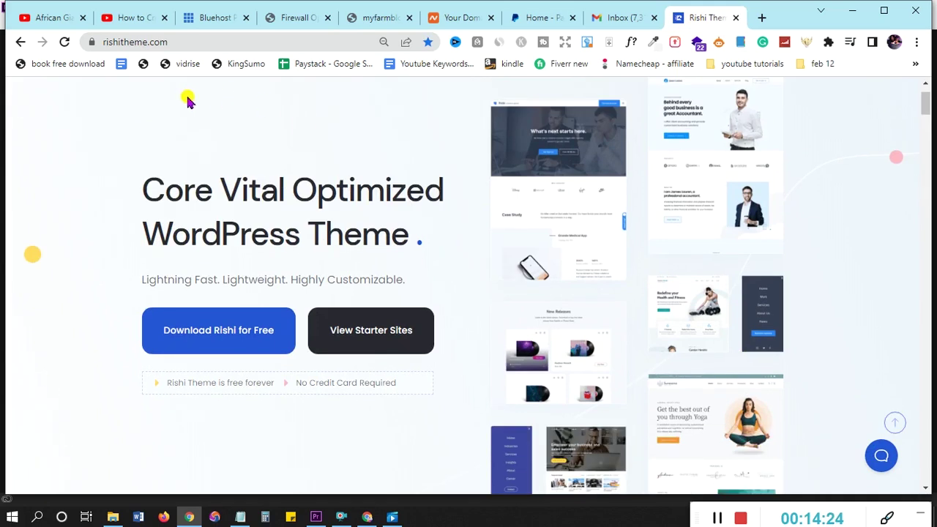
{"action": "left_click", "coordinate": [131, 16]}
{"action": "scroll", "coordinate": [628, 318], "scroll_direction": "down", "scroll_amount": 3}
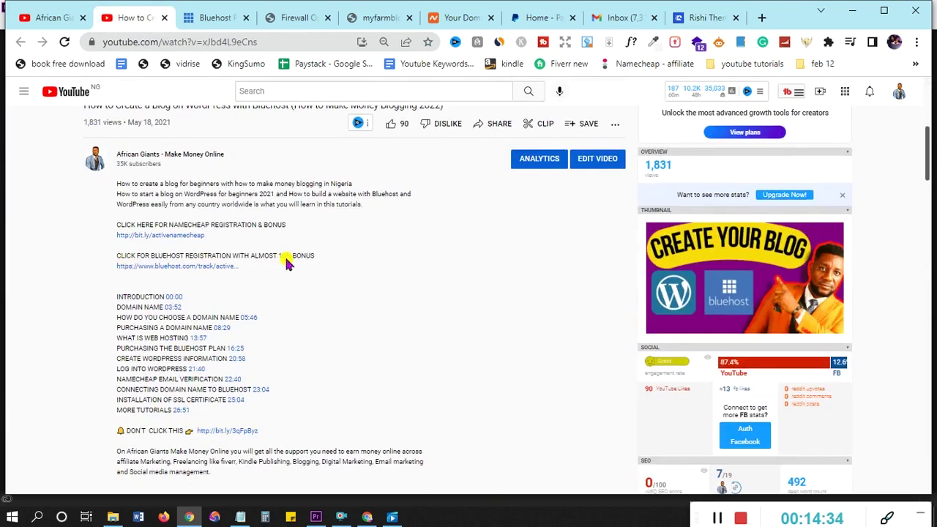
Scroll the Rishi Theme homepage past Lightning Fast and Integrations to the starter templates, bringing up View All Templates' link options
{"action": "left_click", "coordinate": [696, 16]}
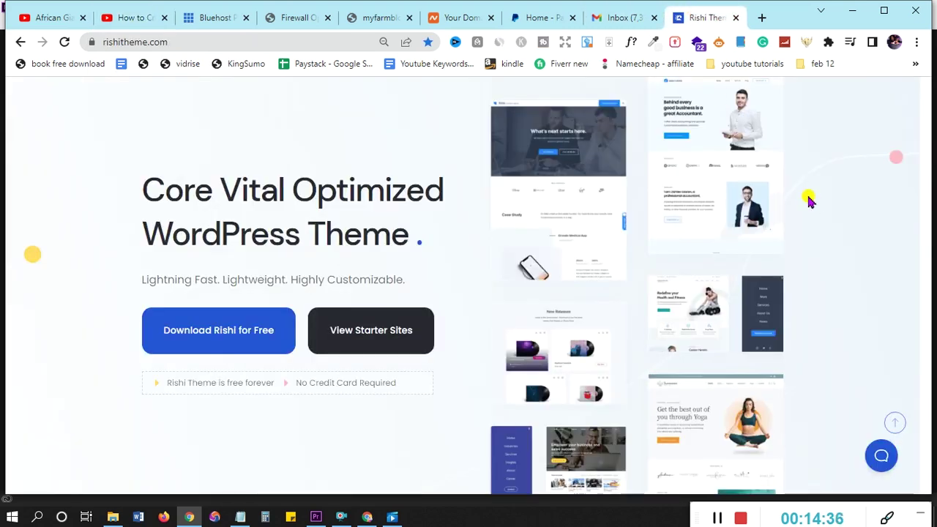
{"action": "scroll", "coordinate": [805, 196], "scroll_direction": "up", "scroll_amount": 2}
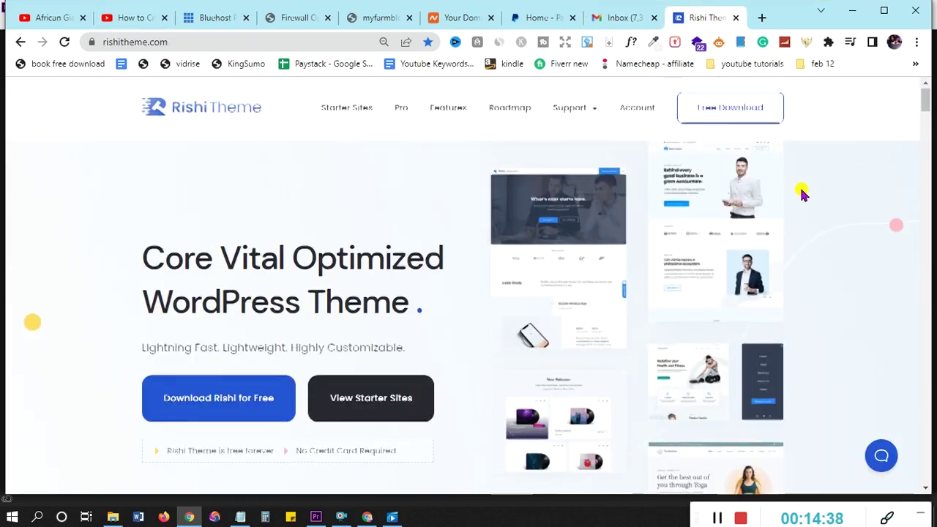
{"action": "scroll", "coordinate": [802, 194], "scroll_direction": "down", "scroll_amount": 5}
{"action": "scroll", "coordinate": [802, 194], "scroll_direction": "down", "scroll_amount": 2}
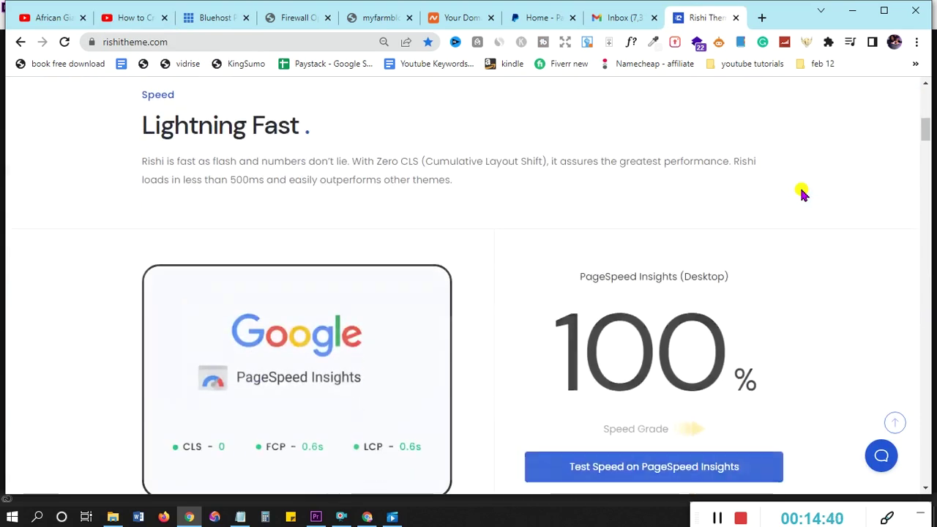
{"action": "scroll", "coordinate": [802, 194], "scroll_direction": "up", "scroll_amount": 2}
{"action": "scroll", "coordinate": [802, 194], "scroll_direction": "down", "scroll_amount": 1}
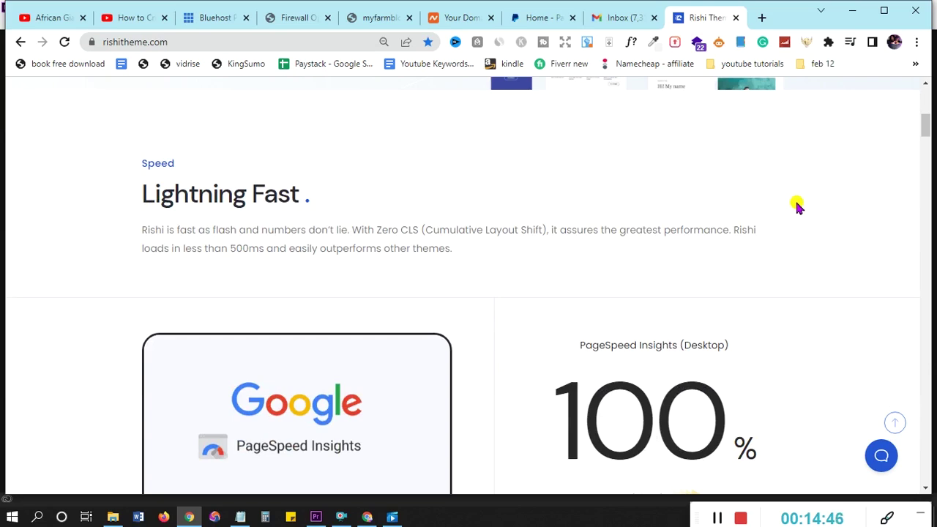
{"action": "scroll", "coordinate": [255, 249], "scroll_direction": "down", "scroll_amount": 1}
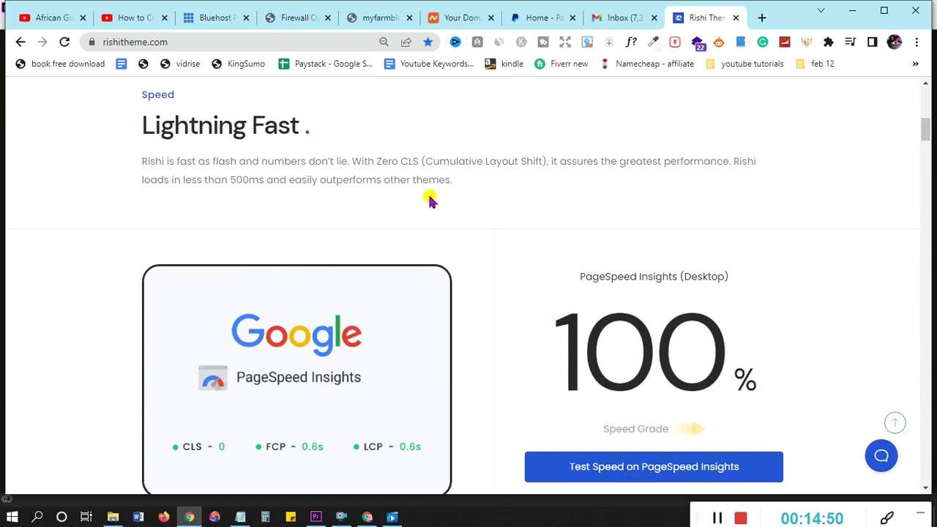
{"action": "scroll", "coordinate": [631, 325], "scroll_direction": "down", "scroll_amount": 1}
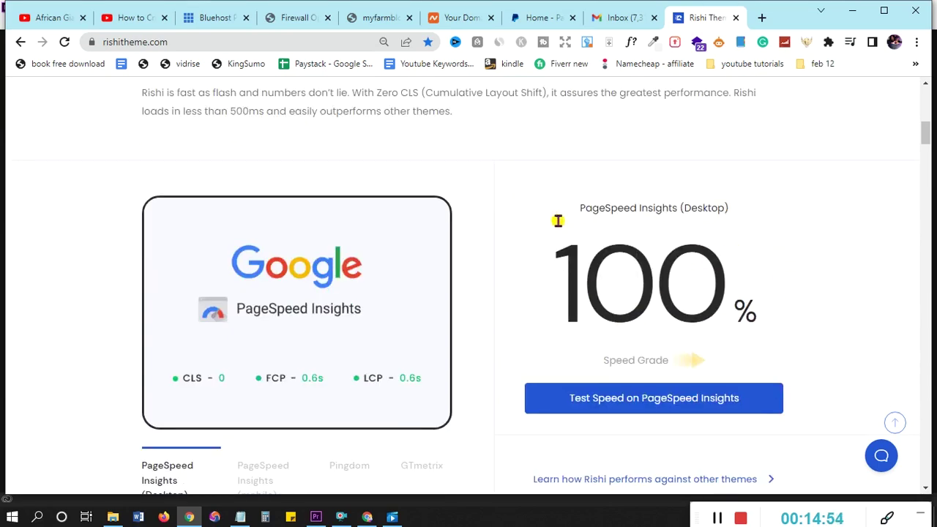
{"action": "scroll", "coordinate": [848, 285], "scroll_direction": "down", "scroll_amount": 3}
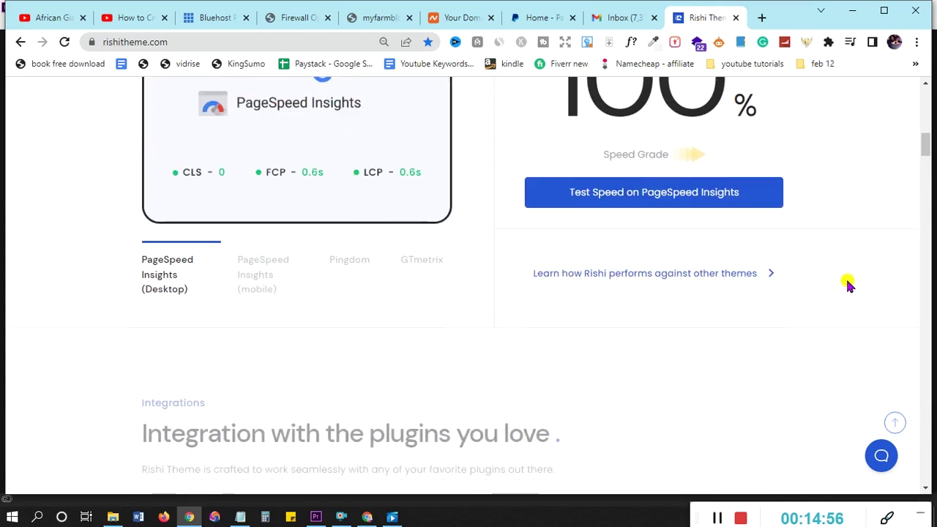
{"action": "scroll", "coordinate": [848, 285], "scroll_direction": "down", "scroll_amount": 1}
{"action": "scroll", "coordinate": [848, 285], "scroll_direction": "down", "scroll_amount": 2}
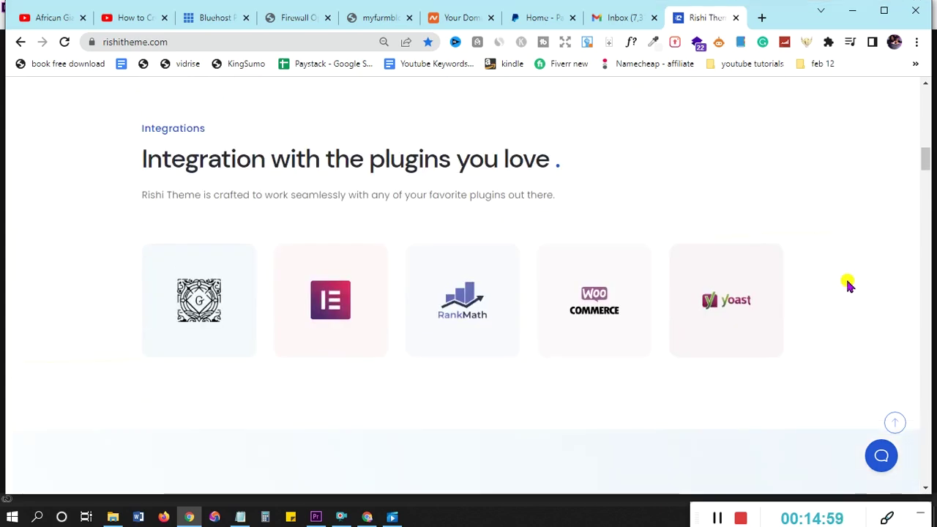
{"action": "scroll", "coordinate": [848, 284], "scroll_direction": "up", "scroll_amount": 4}
{"action": "scroll", "coordinate": [848, 285], "scroll_direction": "down", "scroll_amount": 1}
{"action": "scroll", "coordinate": [848, 285], "scroll_direction": "down", "scroll_amount": 3}
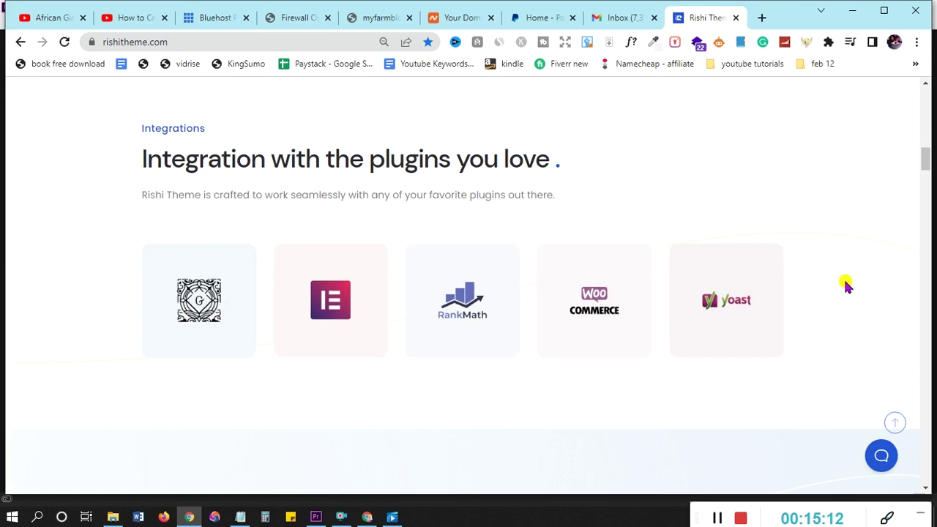
{"action": "scroll", "coordinate": [846, 286], "scroll_direction": "down", "scroll_amount": 5}
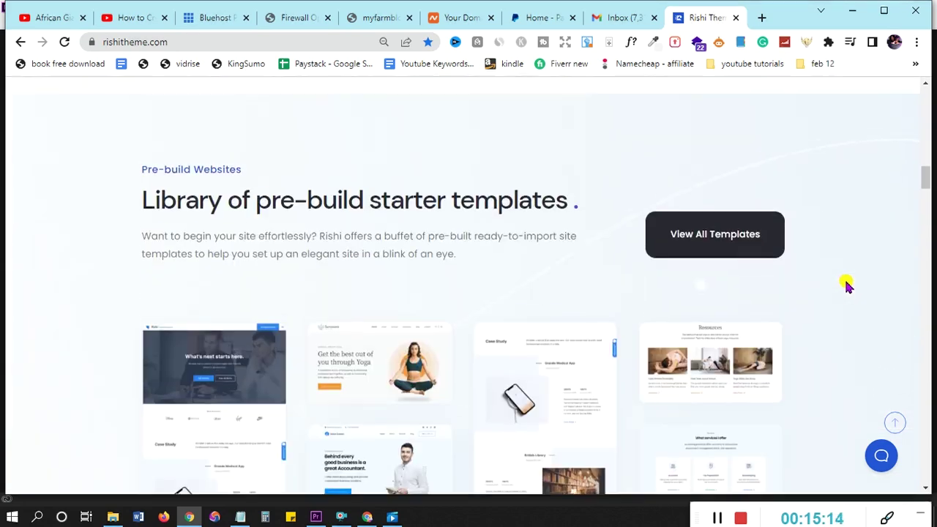
{"action": "scroll", "coordinate": [846, 286], "scroll_direction": "down", "scroll_amount": 1}
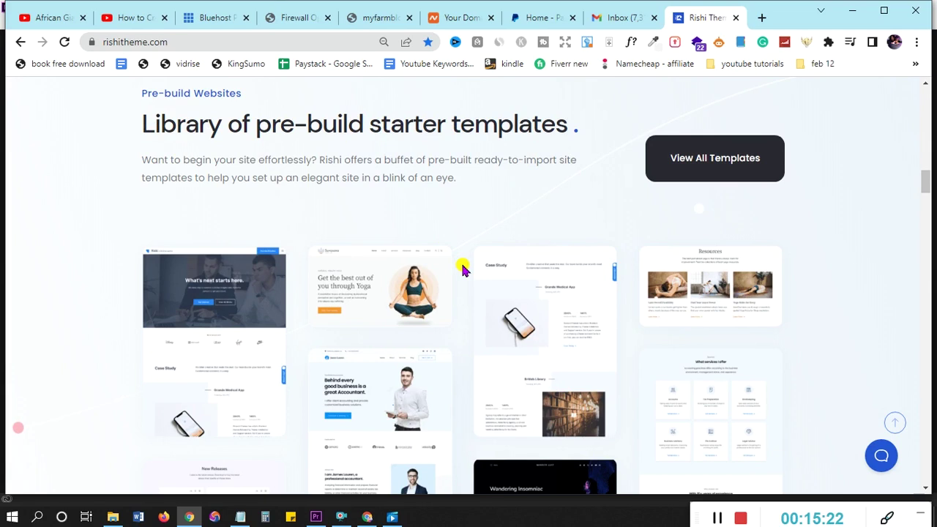
{"action": "scroll", "coordinate": [463, 270], "scroll_direction": "down", "scroll_amount": 1}
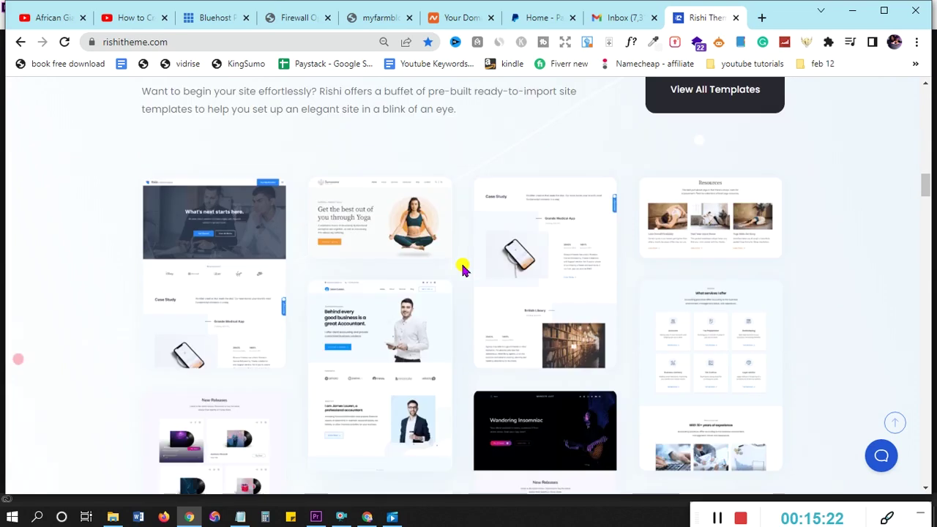
{"action": "right_click", "coordinate": [712, 91]}
Open the starter-sites gallery in a new tab, highlight the '75+ Ready to Import Websites!' heading and scroll to the templates
{"action": "left_click", "coordinate": [738, 102]}
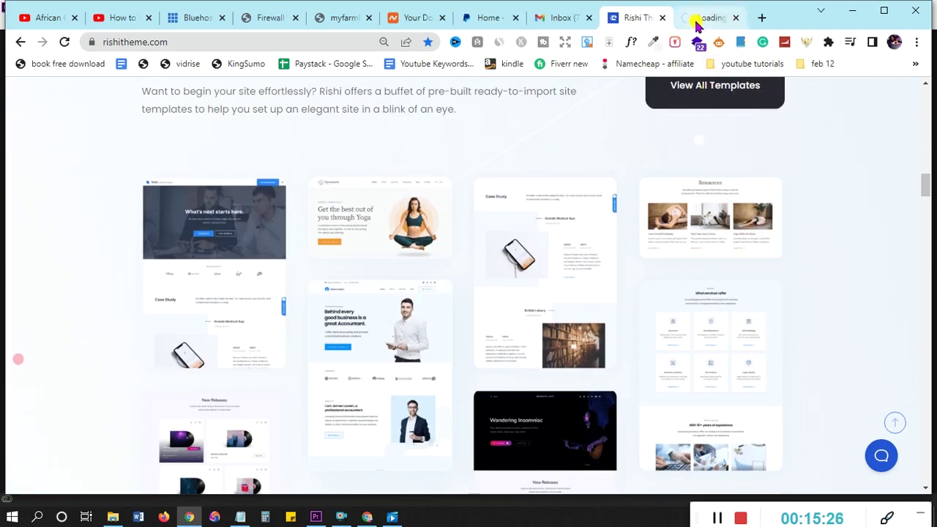
{"action": "left_click", "coordinate": [696, 21]}
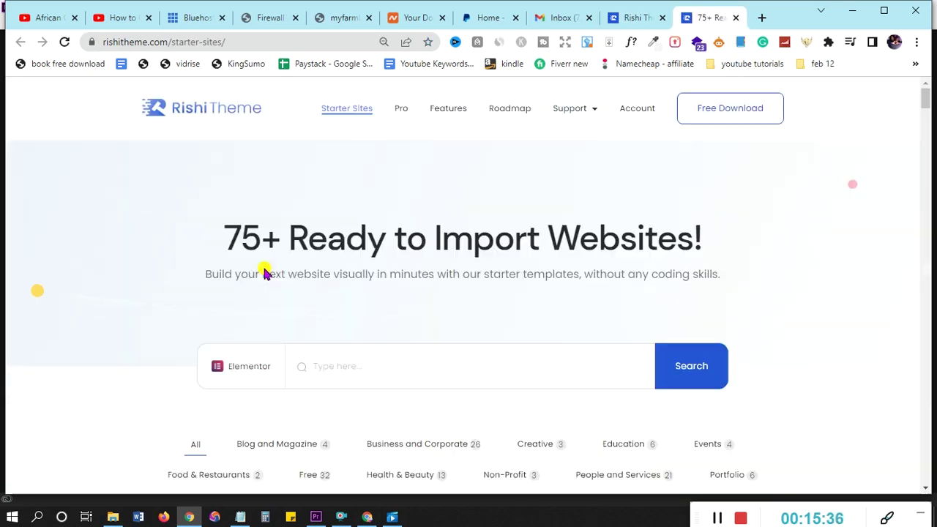
{"action": "left_click_drag", "start_coordinate": [230, 238], "coordinate": [739, 254]}
{"action": "scroll", "coordinate": [739, 253], "scroll_direction": "down", "scroll_amount": 5}
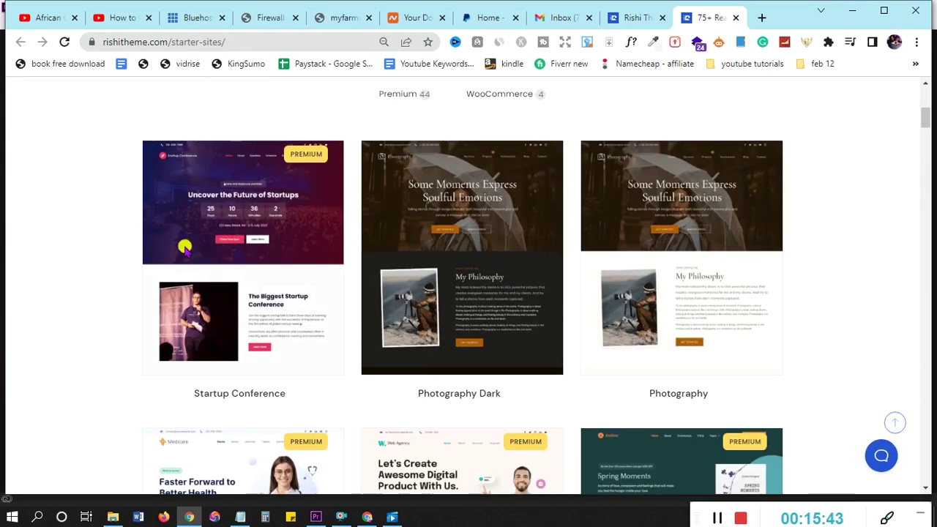
Preview the Startup Conference starter site and scroll through its demo page
{"action": "mouse_move", "coordinate": [268, 203]}
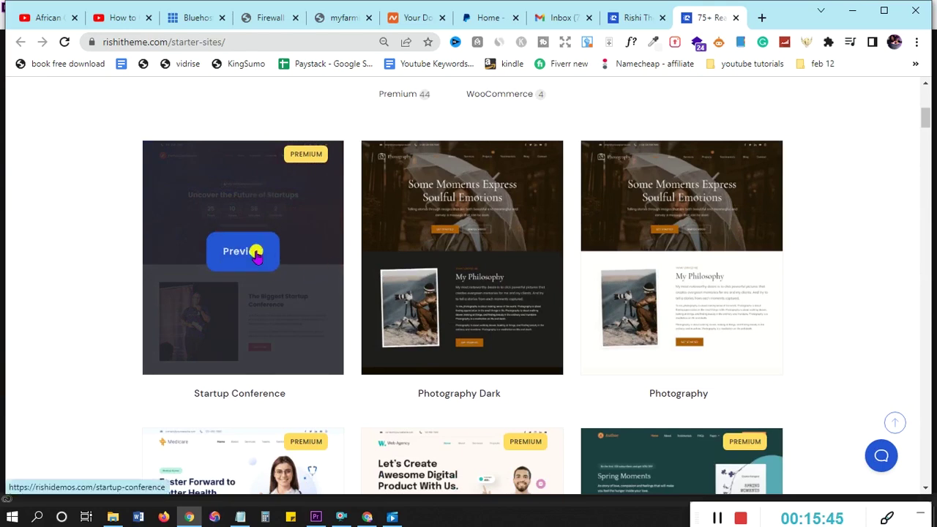
{"action": "left_click", "coordinate": [244, 257]}
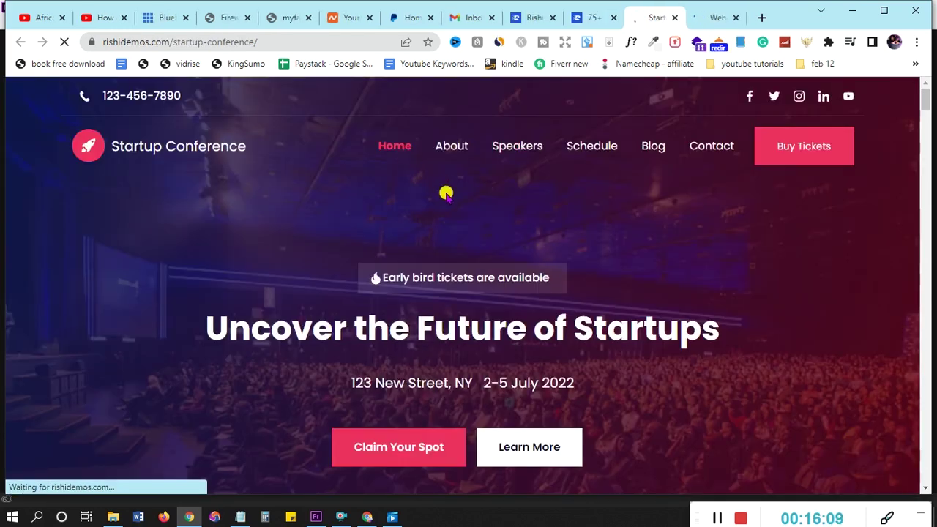
{"action": "scroll", "coordinate": [446, 193], "scroll_direction": "down", "scroll_amount": 12}
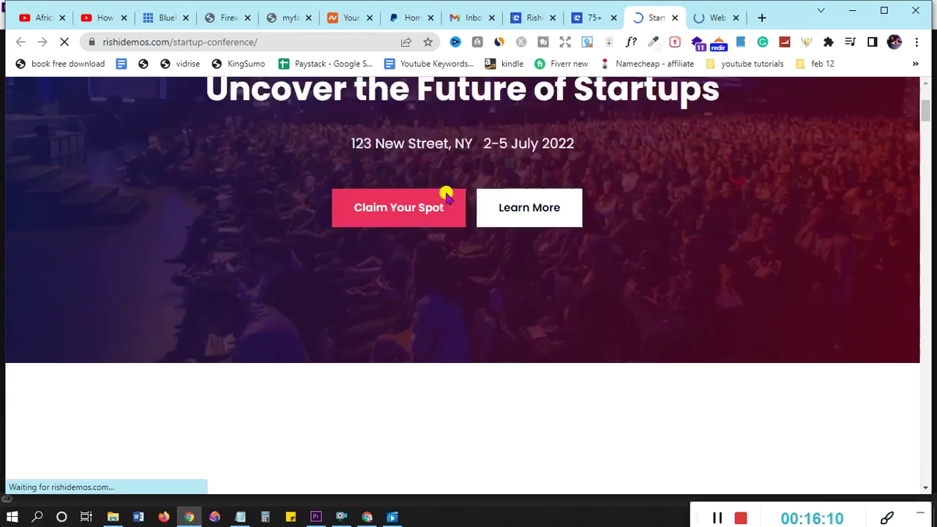
{"action": "scroll", "coordinate": [446, 196], "scroll_direction": "down", "scroll_amount": 15}
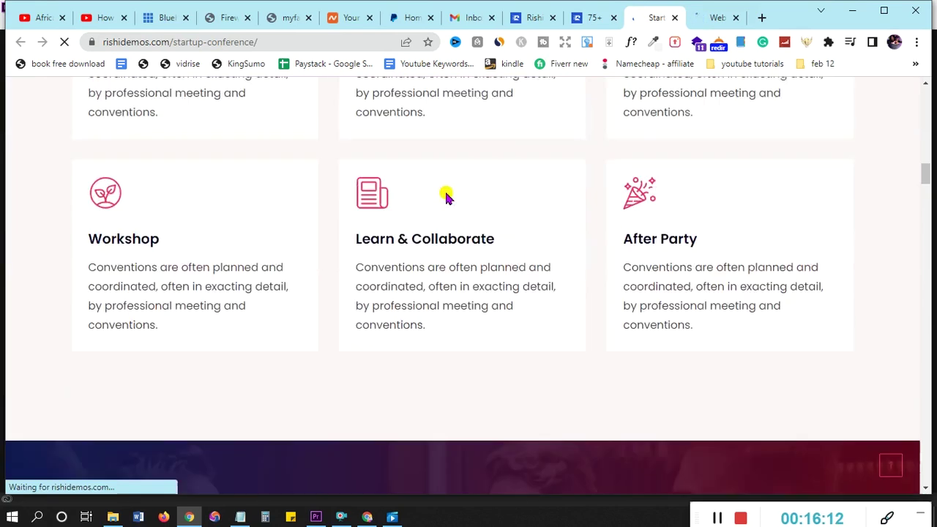
{"action": "scroll", "coordinate": [448, 196], "scroll_direction": "down", "scroll_amount": 10}
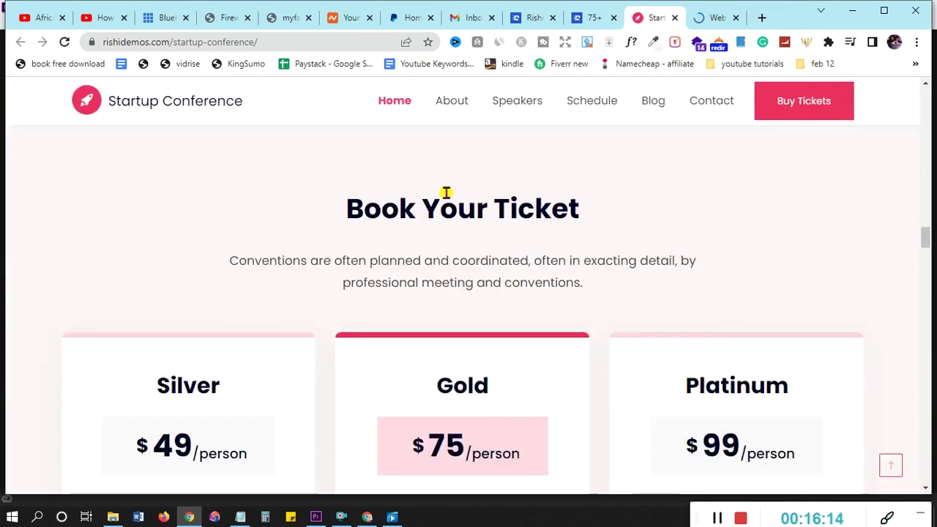
{"action": "scroll", "coordinate": [448, 196], "scroll_direction": "up", "scroll_amount": 5}
Switch to the Web Agency demo and scroll through its page
{"action": "key", "text": "ctrl+Tab"}
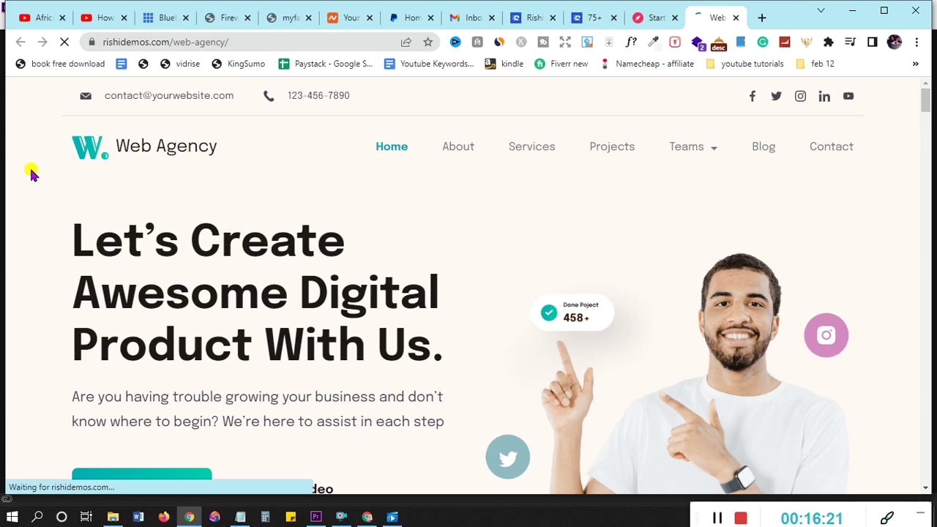
{"action": "scroll", "coordinate": [578, 230], "scroll_direction": "down", "scroll_amount": 10}
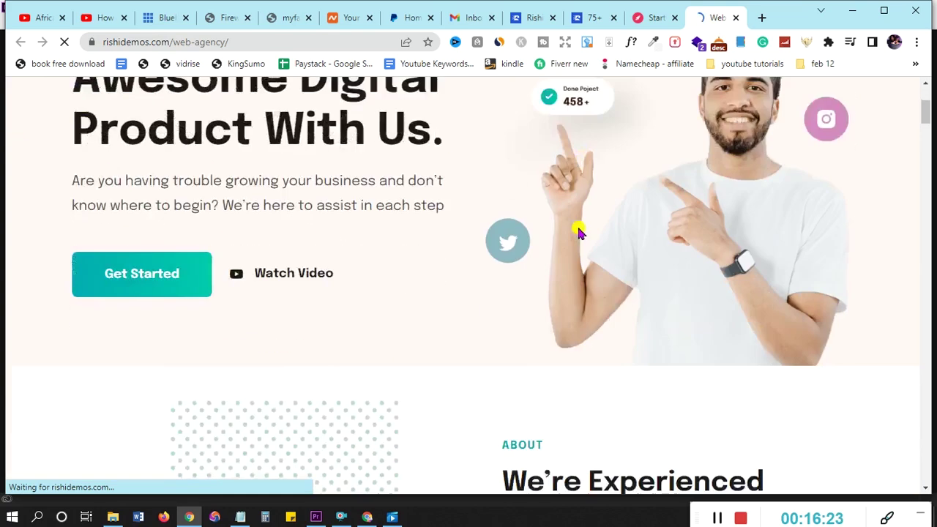
{"action": "scroll", "coordinate": [577, 229], "scroll_direction": "down", "scroll_amount": 5}
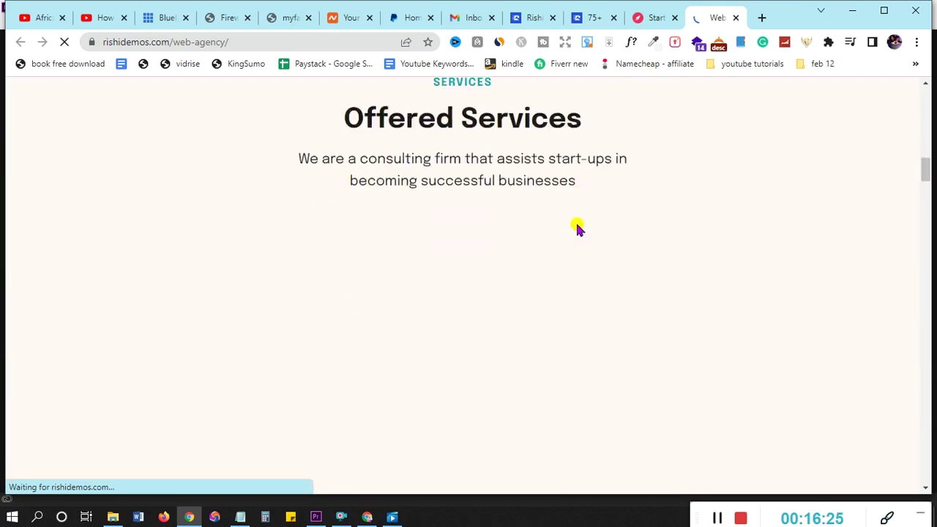
{"action": "scroll", "coordinate": [578, 229], "scroll_direction": "down", "scroll_amount": 8}
{"action": "scroll", "coordinate": [578, 229], "scroll_direction": "down", "scroll_amount": 5}
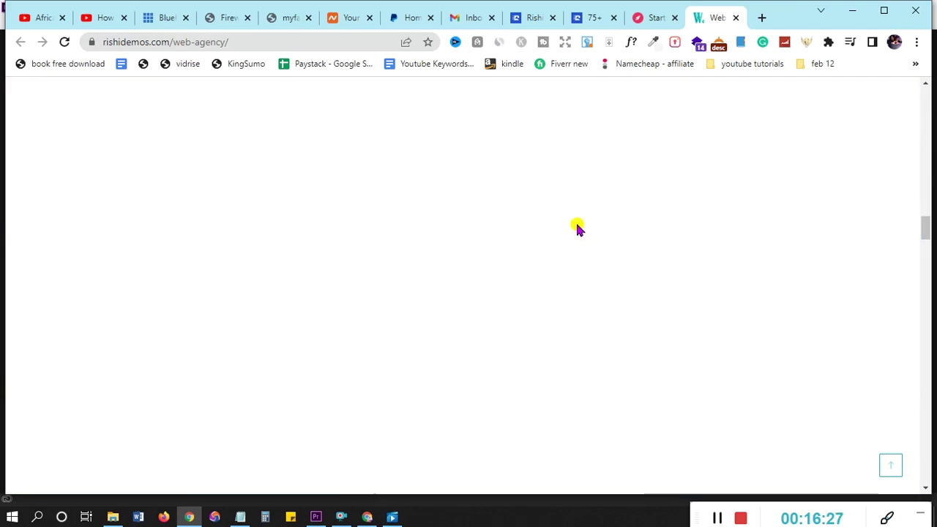
{"action": "scroll", "coordinate": [578, 229], "scroll_direction": "down", "scroll_amount": 2}
{"action": "scroll", "coordinate": [576, 227], "scroll_direction": "up", "scroll_amount": 2}
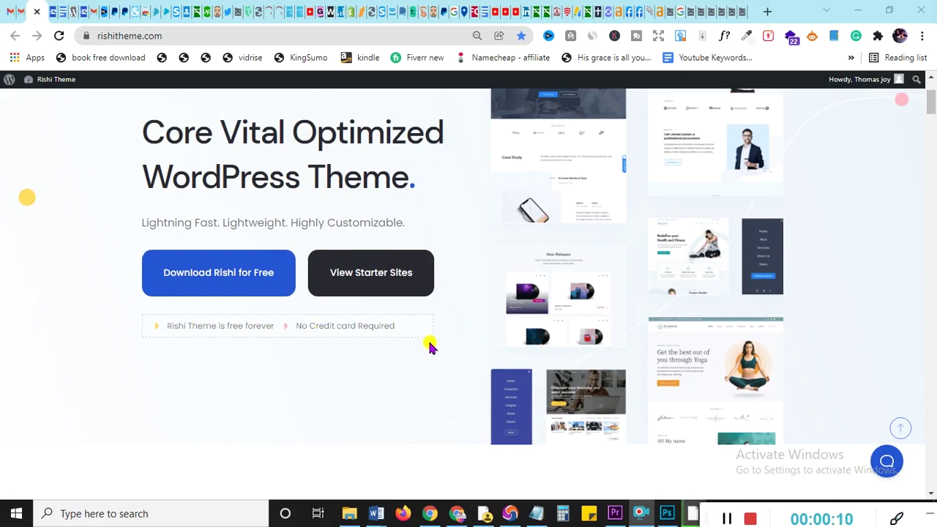
Review the free Rishi 1.1.1 purchase confirmation, highlighting the License Keys label and the download-email note
{"action": "scroll", "coordinate": [430, 347], "scroll_direction": "up", "scroll_amount": 2}
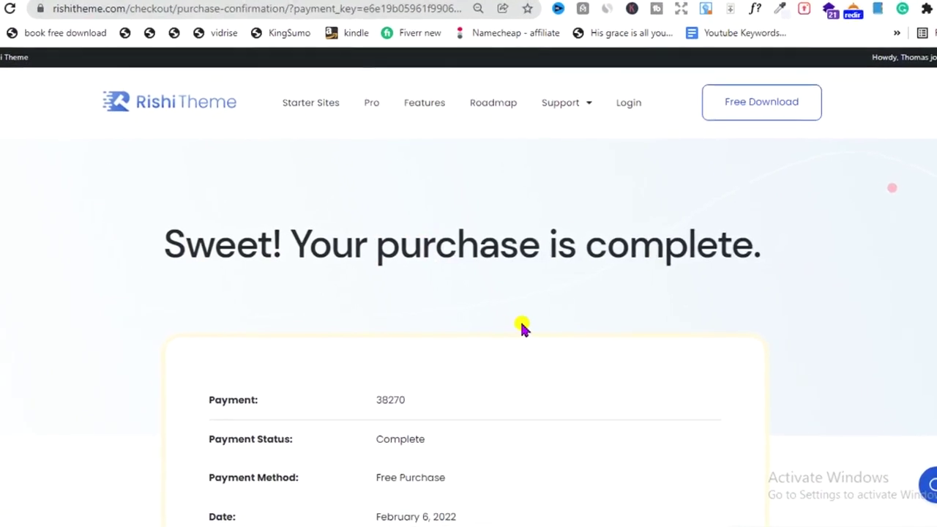
{"action": "scroll", "coordinate": [512, 326], "scroll_direction": "down", "scroll_amount": 3}
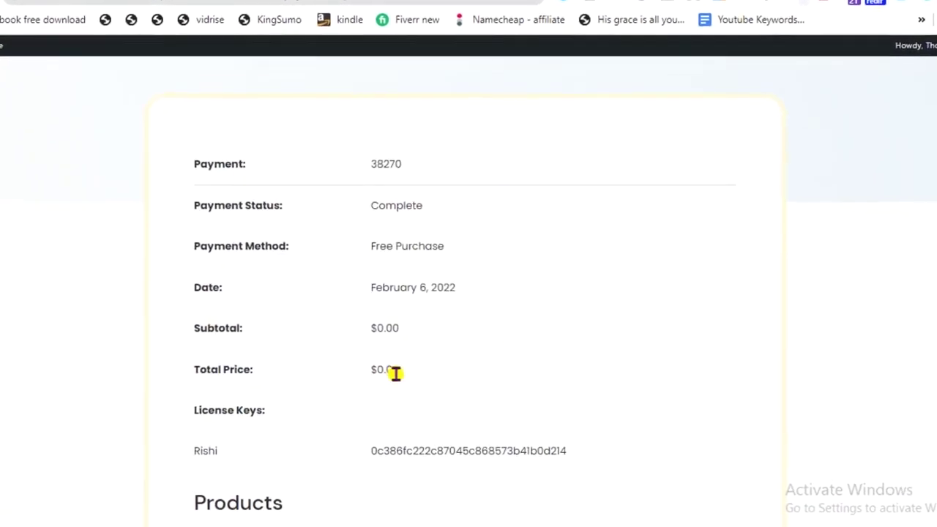
{"action": "scroll", "coordinate": [396, 370], "scroll_direction": "down", "scroll_amount": 2}
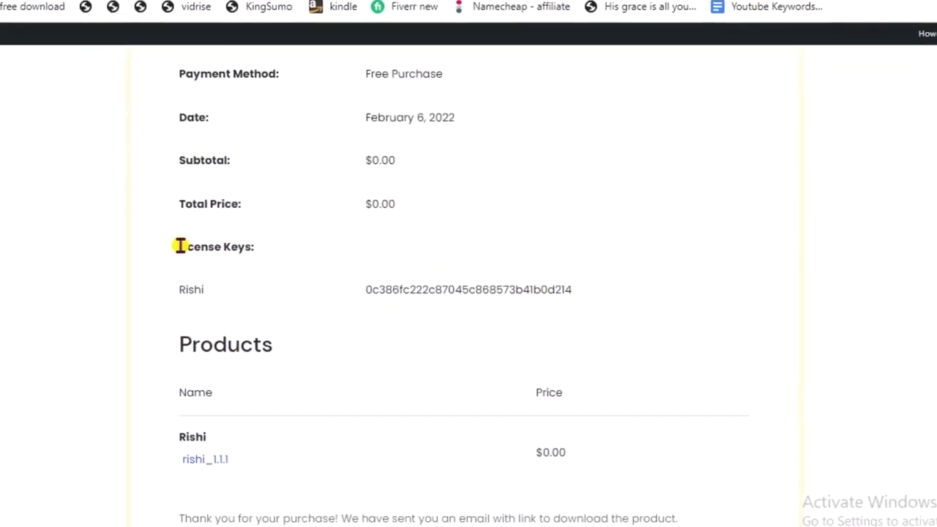
{"action": "left_click_drag", "start_coordinate": [183, 249], "coordinate": [312, 256]}
{"action": "scroll", "coordinate": [306, 256], "scroll_direction": "down", "scroll_amount": 1}
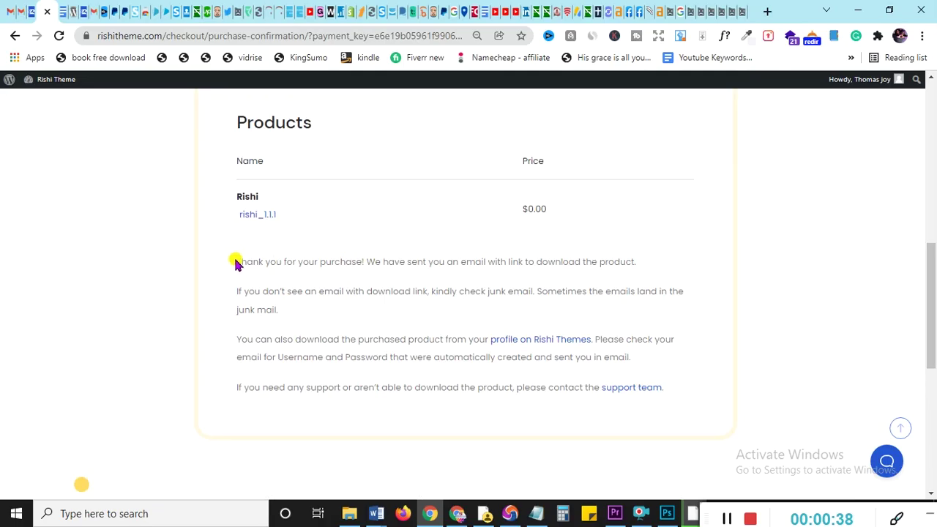
{"action": "left_click_drag", "start_coordinate": [238, 262], "coordinate": [652, 264]}
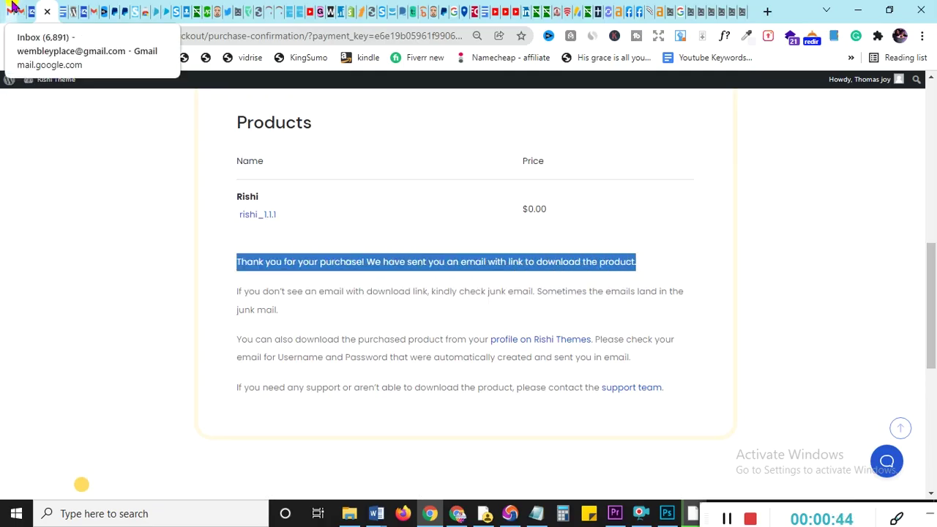
{"action": "left_click", "coordinate": [13, 9]}
Download the Rishi theme file from the Rishi Themes purchase receipt email
{"action": "left_click", "coordinate": [175, 162]}
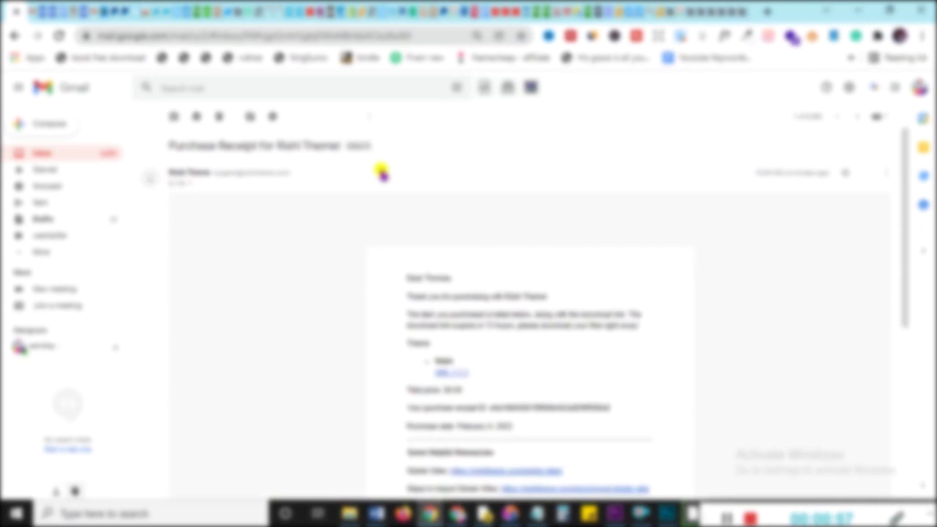
{"action": "scroll", "coordinate": [556, 293], "scroll_direction": "down", "scroll_amount": 3}
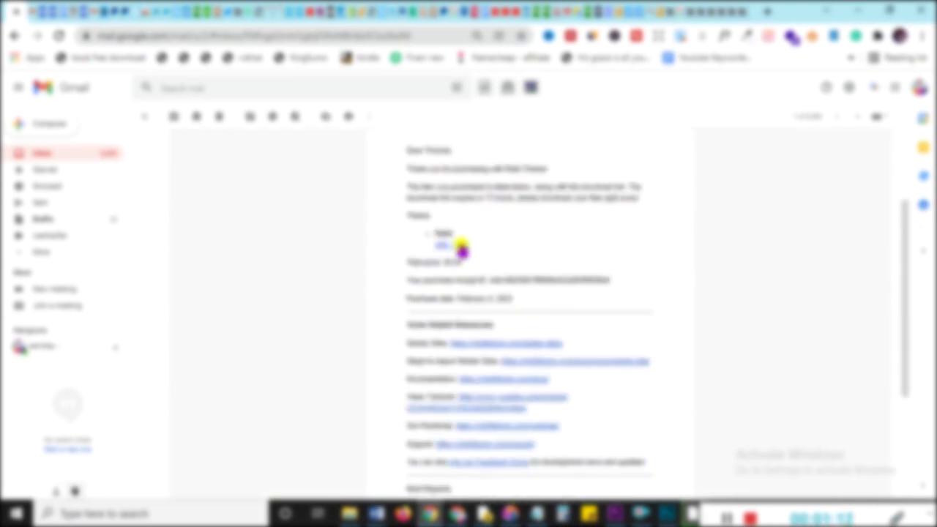
{"action": "left_click", "coordinate": [463, 247]}
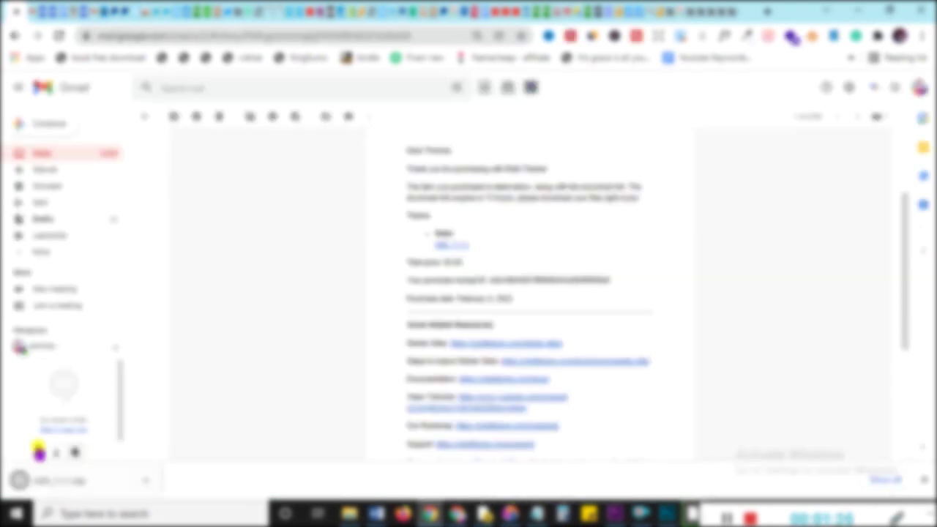
{"action": "scroll", "coordinate": [454, 219], "scroll_direction": "down", "scroll_amount": 2}
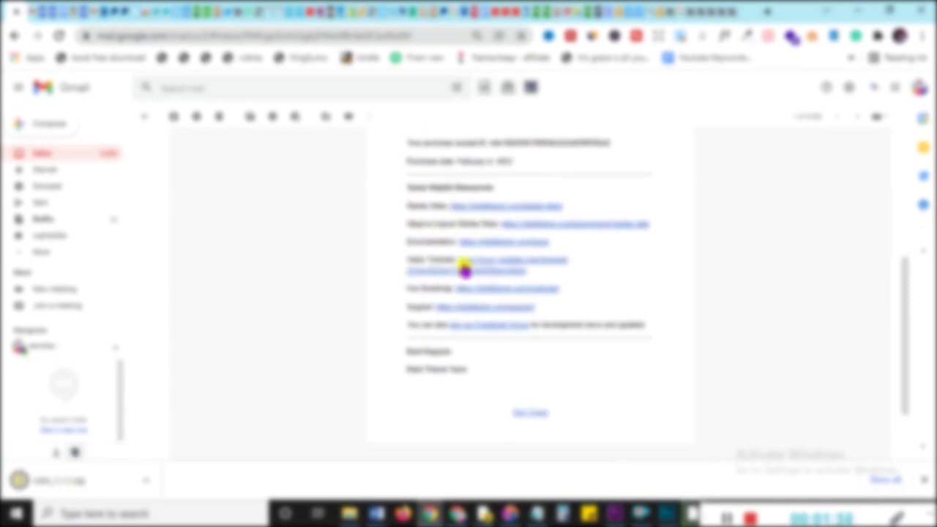
{"action": "scroll", "coordinate": [483, 389], "scroll_direction": "up", "scroll_amount": 4}
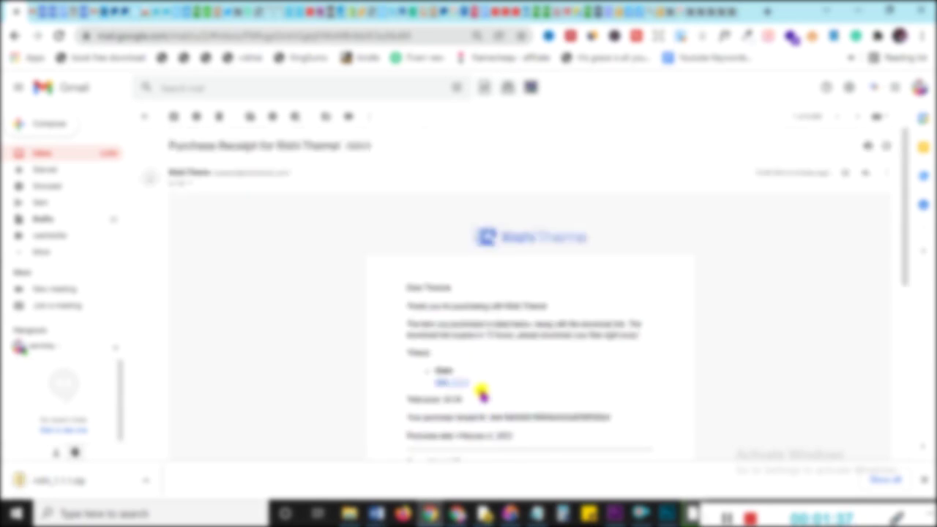
Open the Rishi login details email and highlight the username and password lines
{"action": "left_click", "coordinate": [58, 156]}
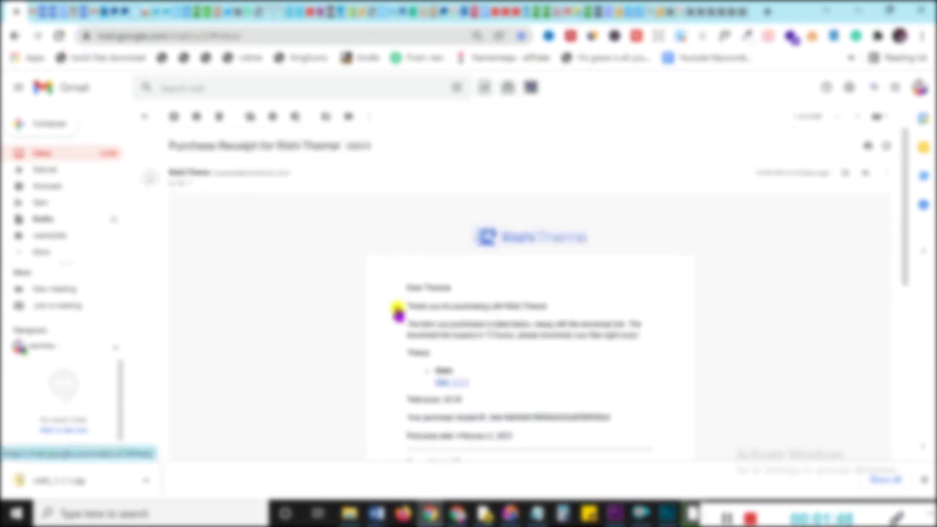
{"action": "left_click", "coordinate": [310, 188]}
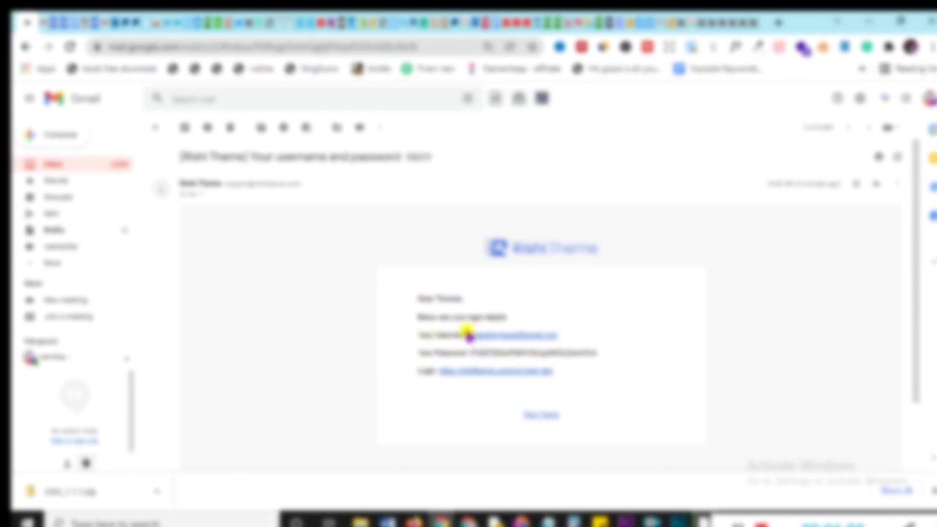
{"action": "left_click_drag", "start_coordinate": [423, 338], "coordinate": [466, 335]}
{"action": "left_click_drag", "start_coordinate": [416, 353], "coordinate": [468, 352]}
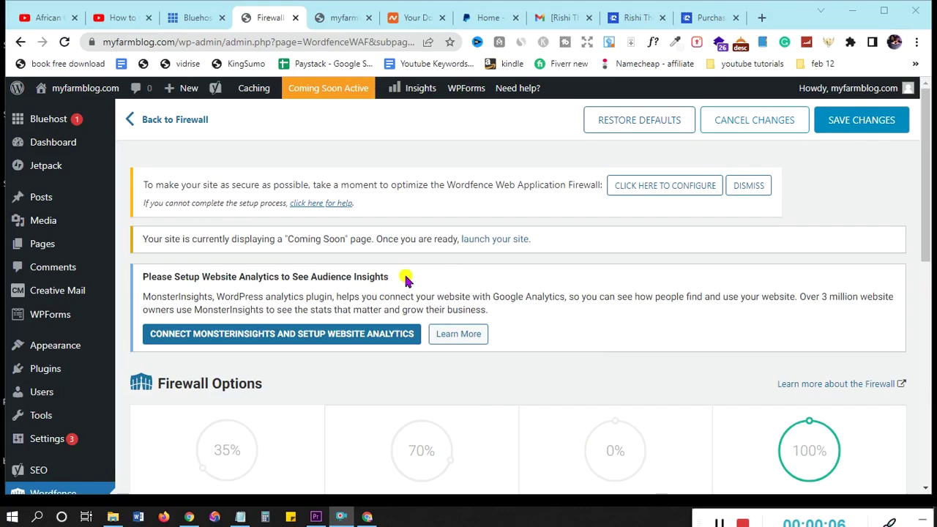
Go to Appearance > Themes and look over the three installed themes
{"action": "mouse_move", "coordinate": [107, 140]}
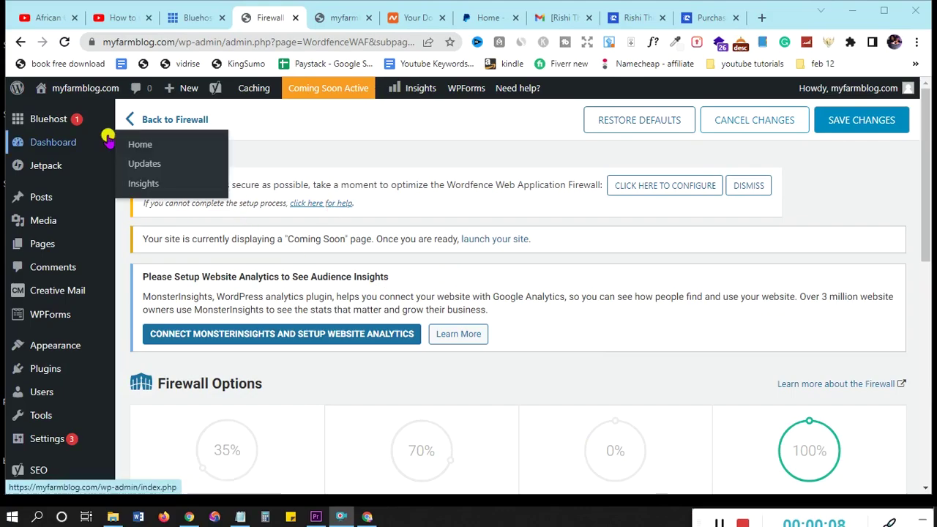
{"action": "mouse_move", "coordinate": [65, 195]}
{"action": "scroll", "coordinate": [64, 205], "scroll_direction": "down", "scroll_amount": 1}
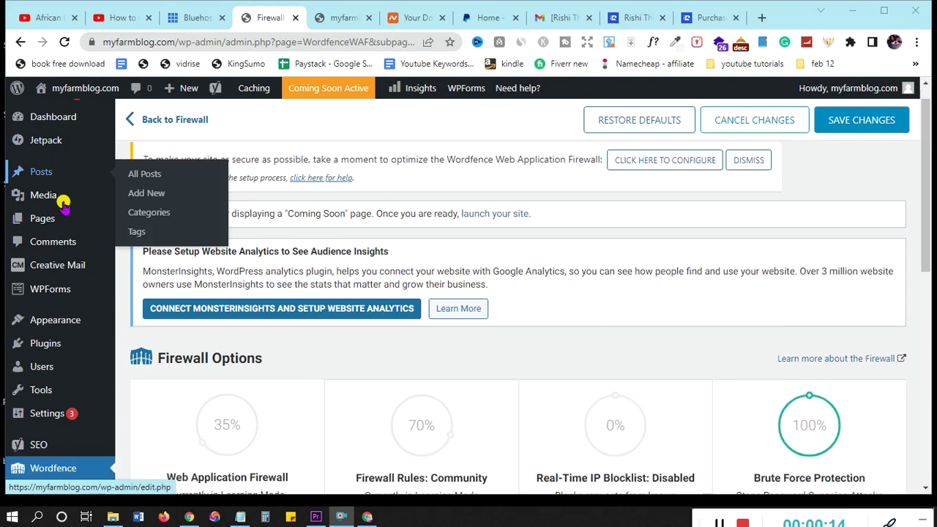
{"action": "scroll", "coordinate": [64, 205], "scroll_direction": "down", "scroll_amount": 2}
{"action": "mouse_move", "coordinate": [63, 211]}
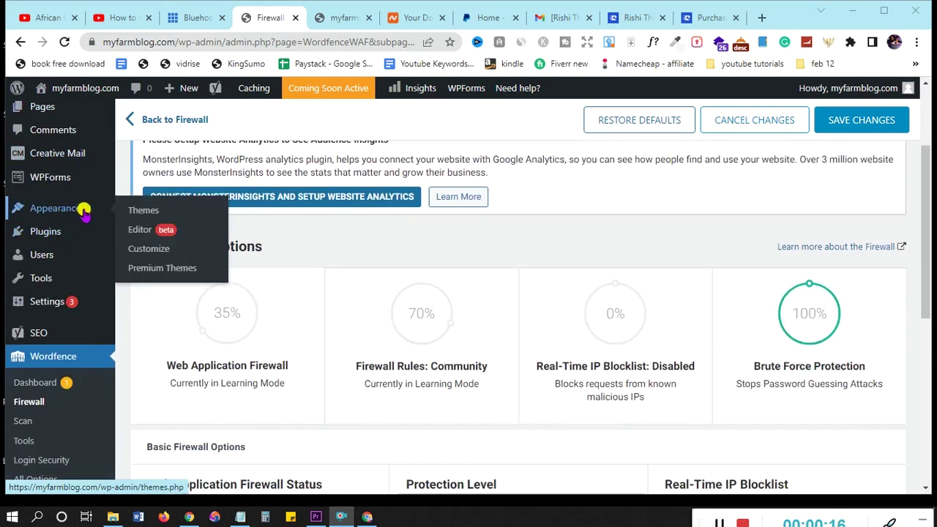
{"action": "left_click", "coordinate": [138, 213]}
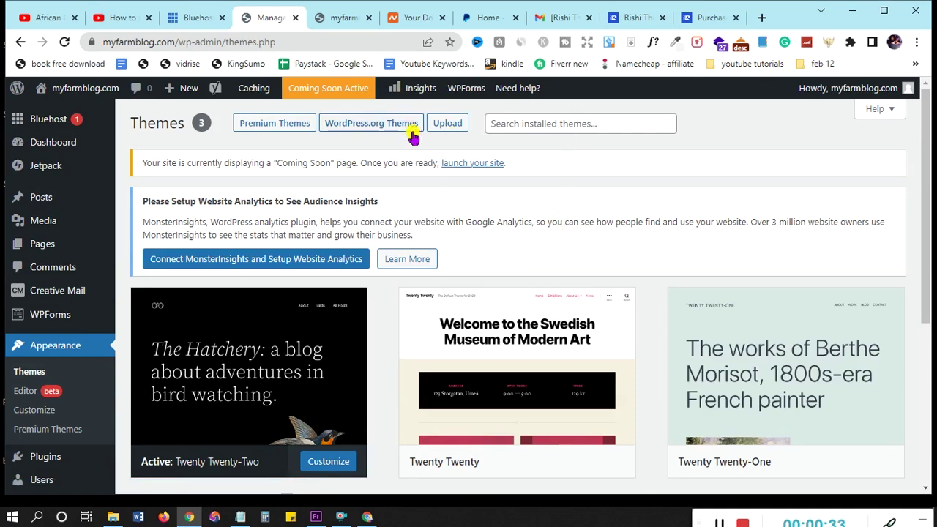
{"action": "scroll", "coordinate": [438, 296], "scroll_direction": "down", "scroll_amount": 2}
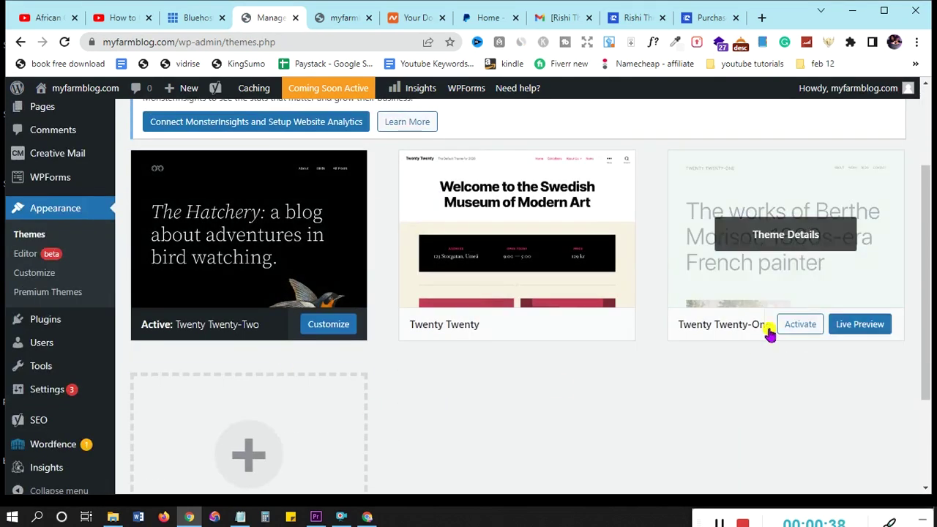
{"action": "scroll", "coordinate": [580, 366], "scroll_direction": "up", "scroll_amount": 2}
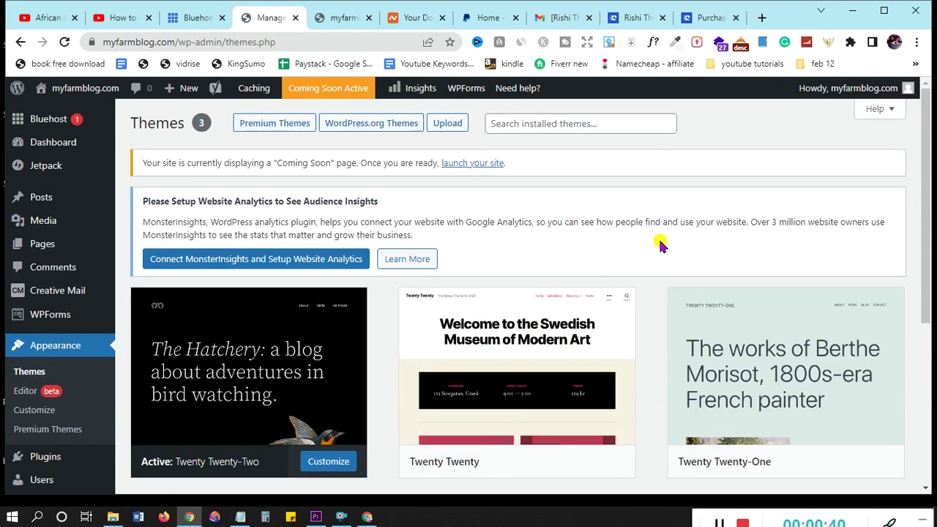
Upload rishi_1.1.1.zip from Downloads as a new theme and install it
{"action": "left_click", "coordinate": [447, 124]}
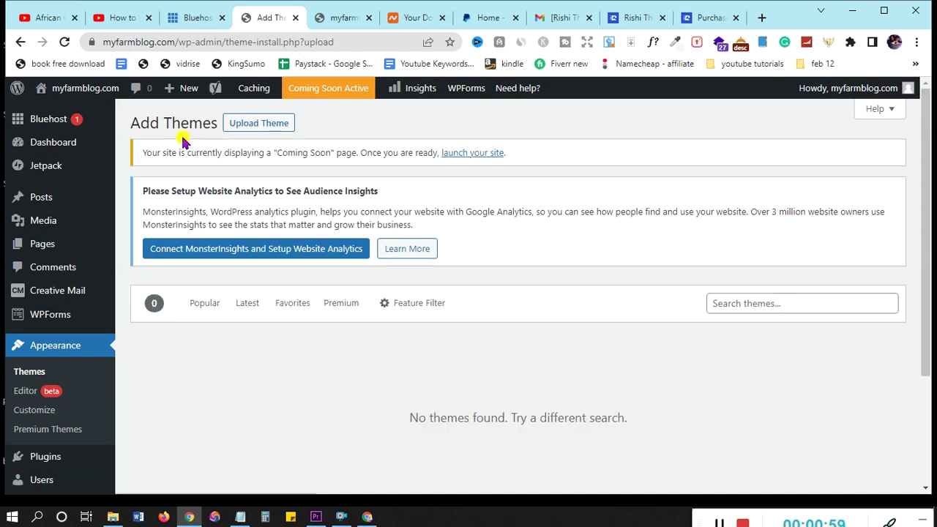
{"action": "left_click", "coordinate": [269, 129]}
{"action": "scroll", "coordinate": [543, 285], "scroll_direction": "down", "scroll_amount": 1}
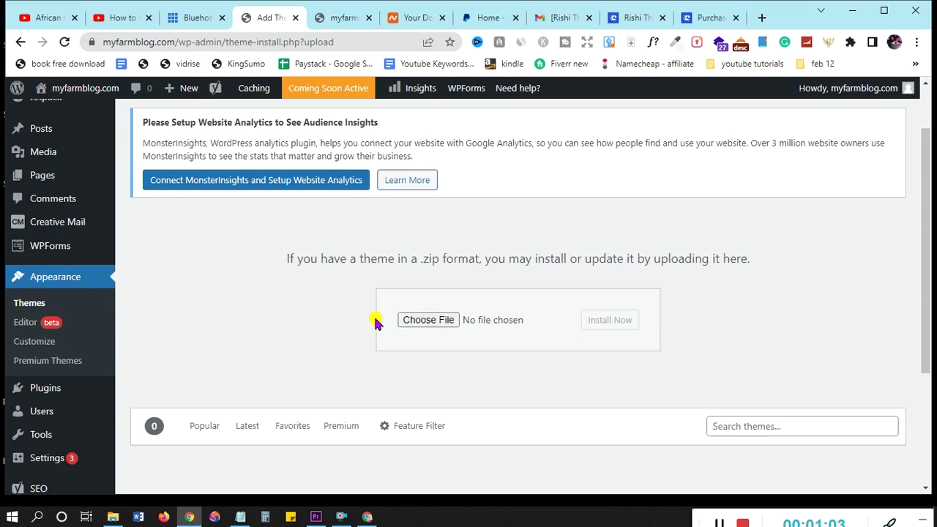
{"action": "scroll", "coordinate": [427, 318], "scroll_direction": "down", "scroll_amount": 1}
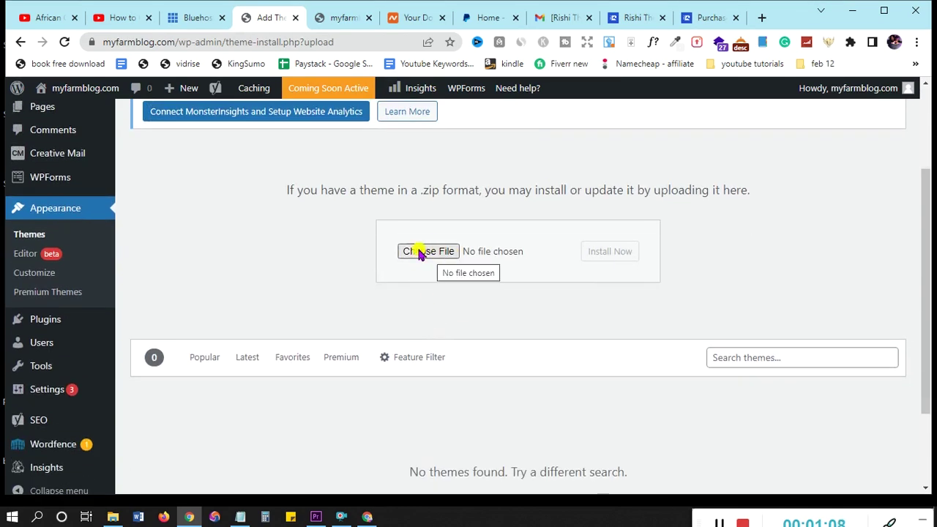
{"action": "left_click", "coordinate": [444, 250]}
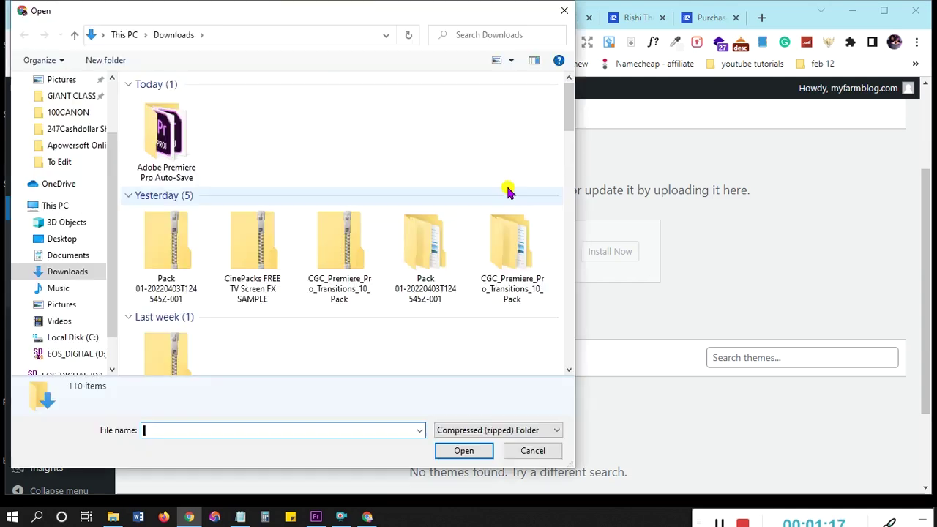
{"action": "scroll", "coordinate": [507, 190], "scroll_direction": "down", "scroll_amount": 8}
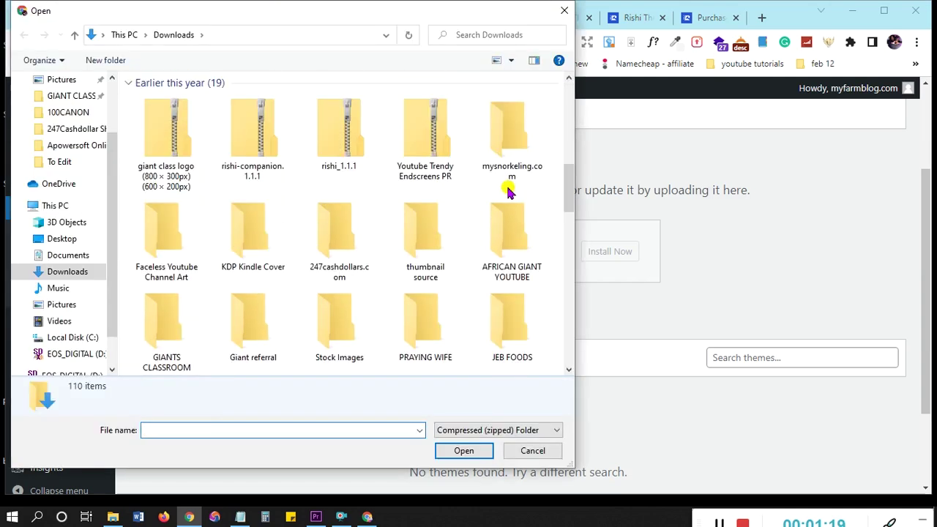
{"action": "double_click", "coordinate": [348, 144]}
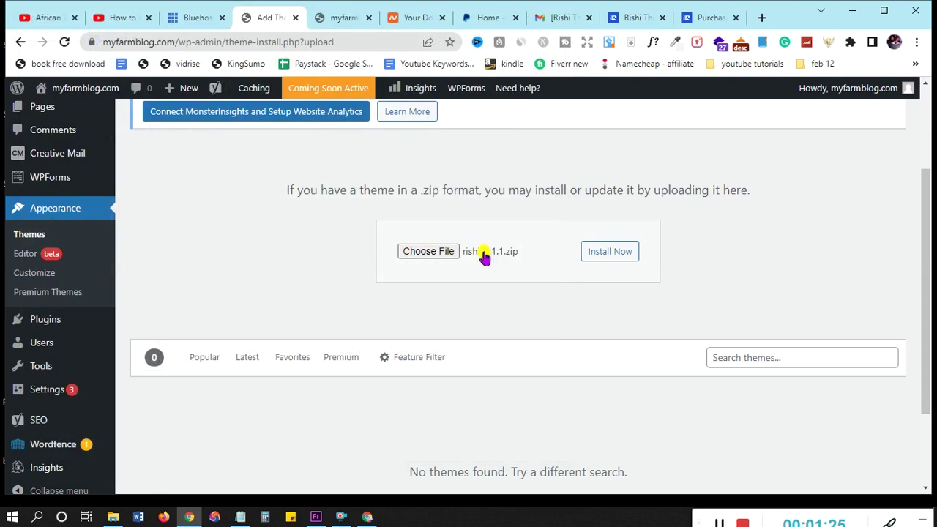
{"action": "left_click", "coordinate": [607, 252]}
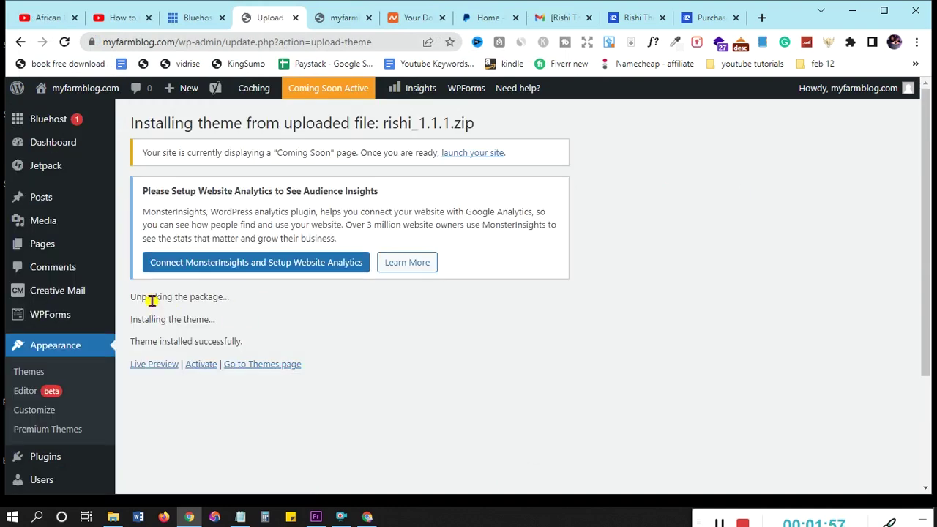
Activate the Rishi theme, then bring up the Visit site link's options to open the live site
{"action": "left_click", "coordinate": [199, 366]}
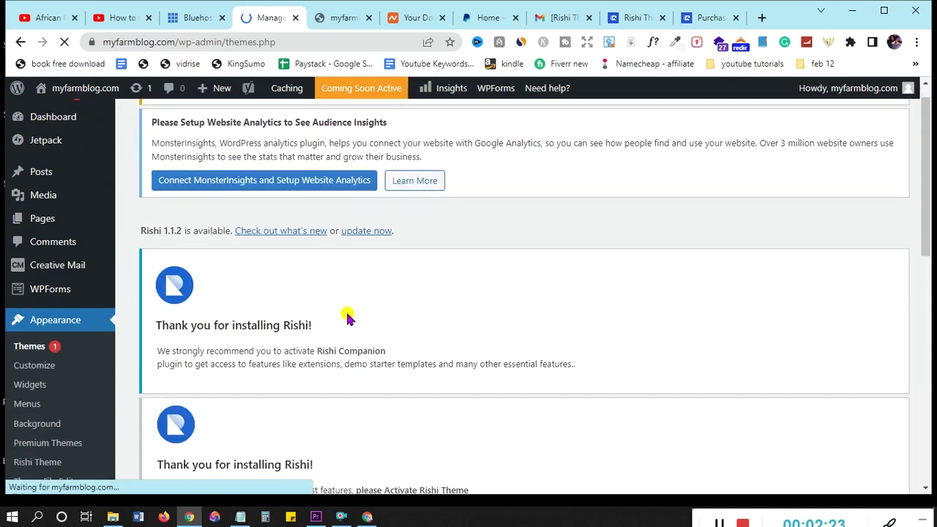
{"action": "scroll", "coordinate": [345, 314], "scroll_direction": "down", "scroll_amount": 2}
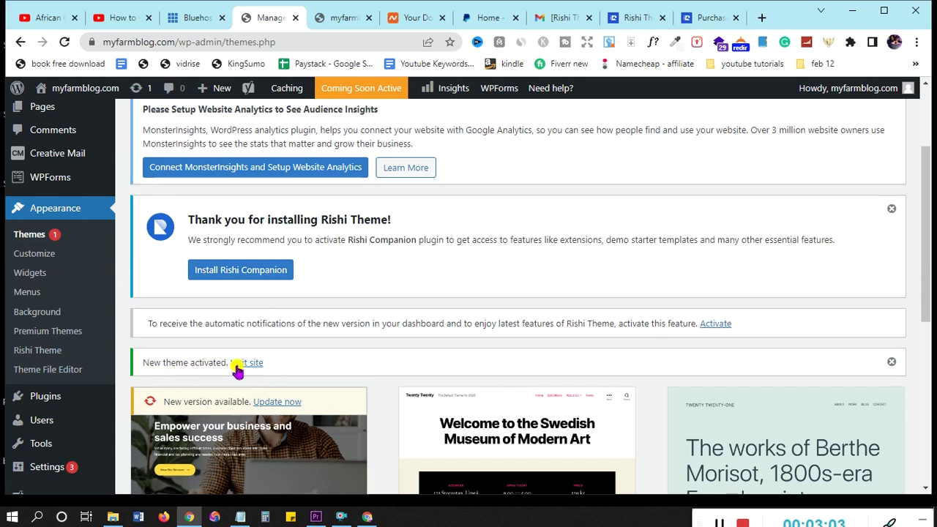
{"action": "right_click", "coordinate": [248, 366]}
{"action": "key", "text": "Escape"}
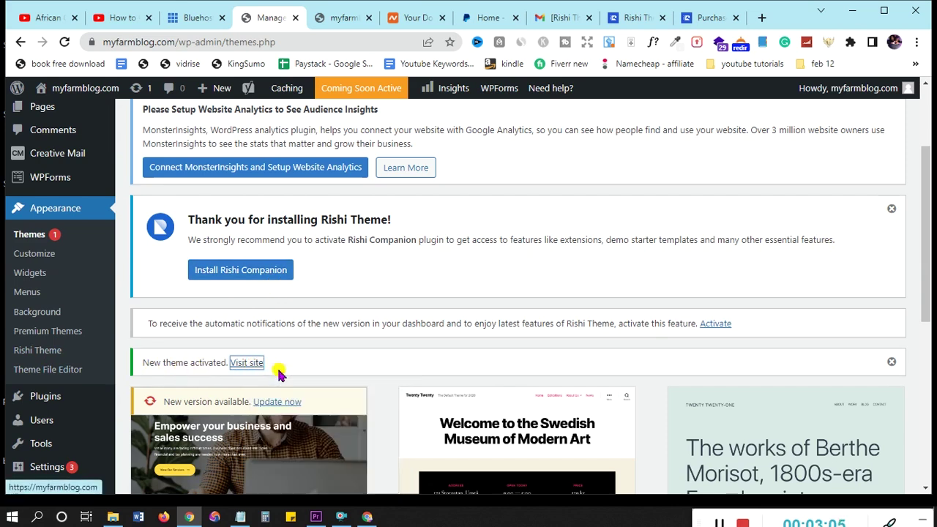
View the live myfarmblog.com homepage in its new tab, then go back to the Themes admin page
{"action": "left_click", "coordinate": [307, 17]}
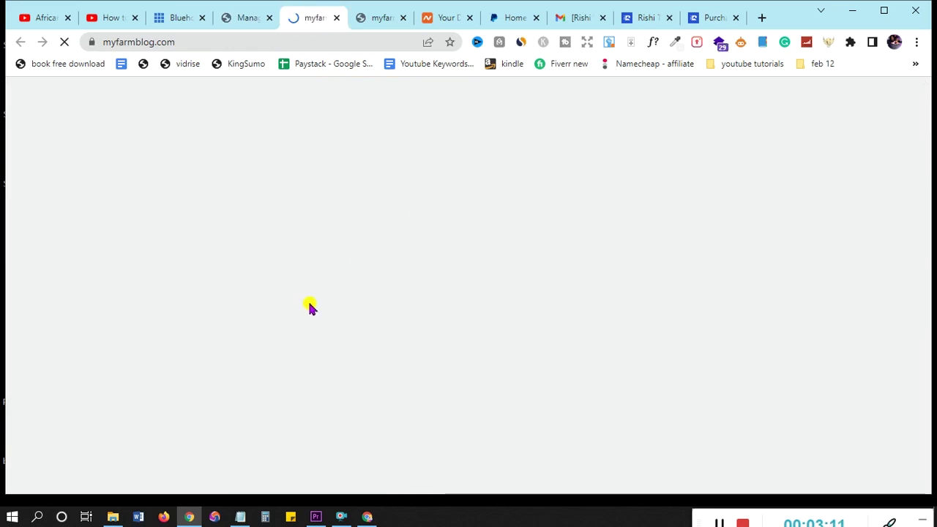
{"action": "scroll", "coordinate": [345, 263], "scroll_direction": "down", "scroll_amount": 3}
{"action": "scroll", "coordinate": [347, 264], "scroll_direction": "up", "scroll_amount": 2}
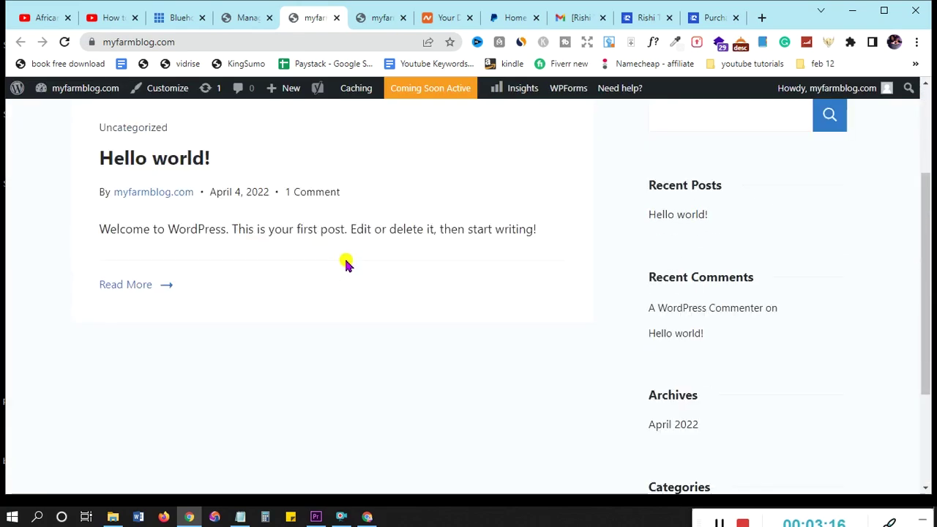
{"action": "key", "text": "ctrl+Tab"}
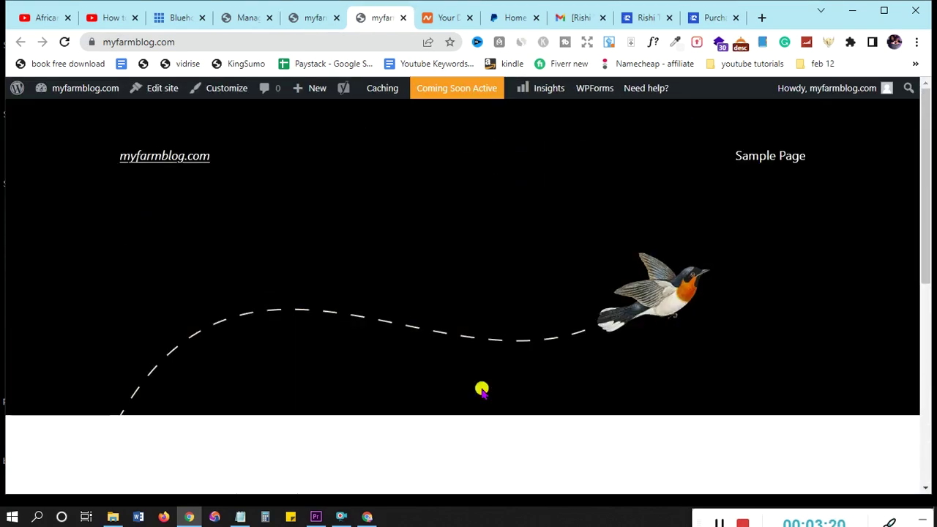
{"action": "left_click", "coordinate": [315, 22]}
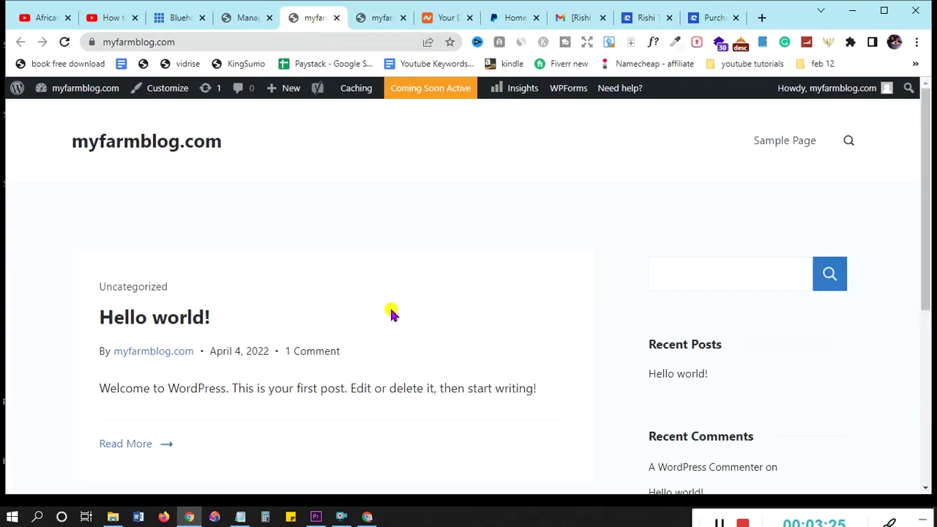
{"action": "left_click", "coordinate": [238, 18]}
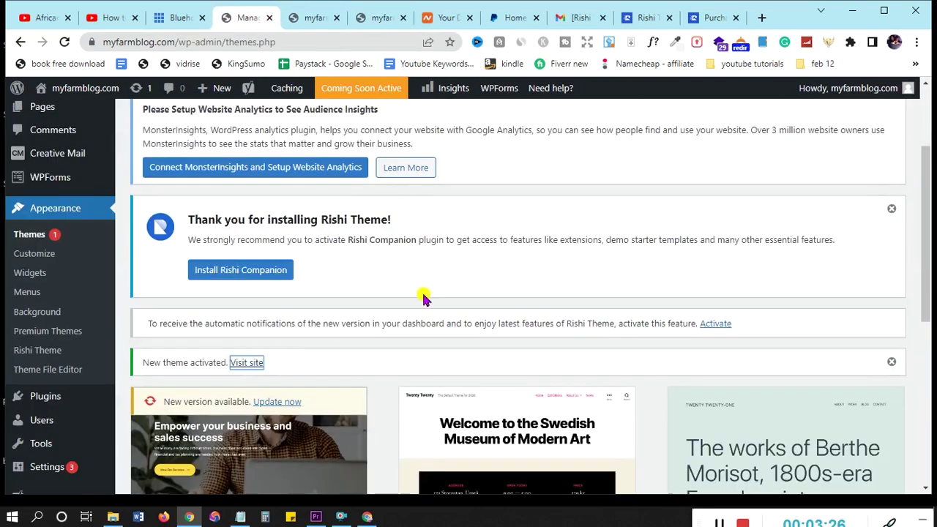
Install and activate the Rishi Companion plugin and review the Rishi dashboard
{"action": "left_click", "coordinate": [240, 273]}
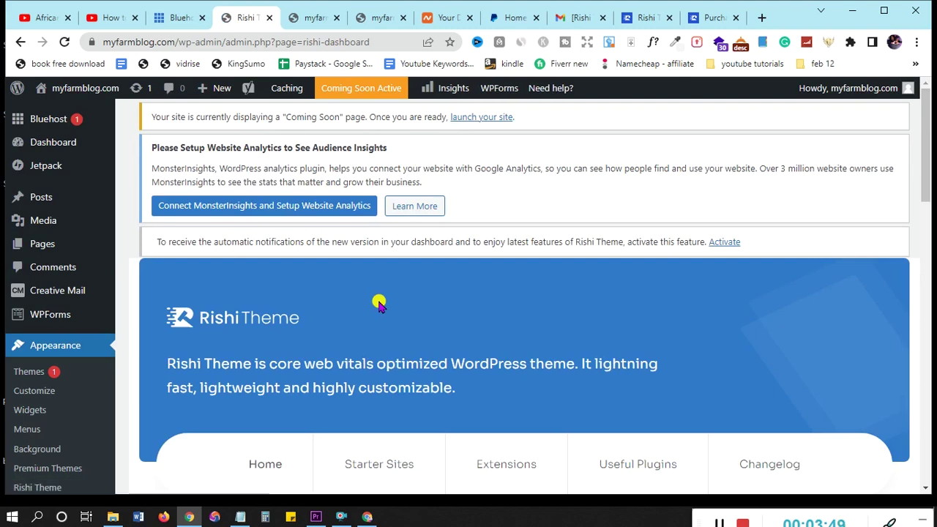
{"action": "scroll", "coordinate": [383, 304], "scroll_direction": "down", "scroll_amount": 4}
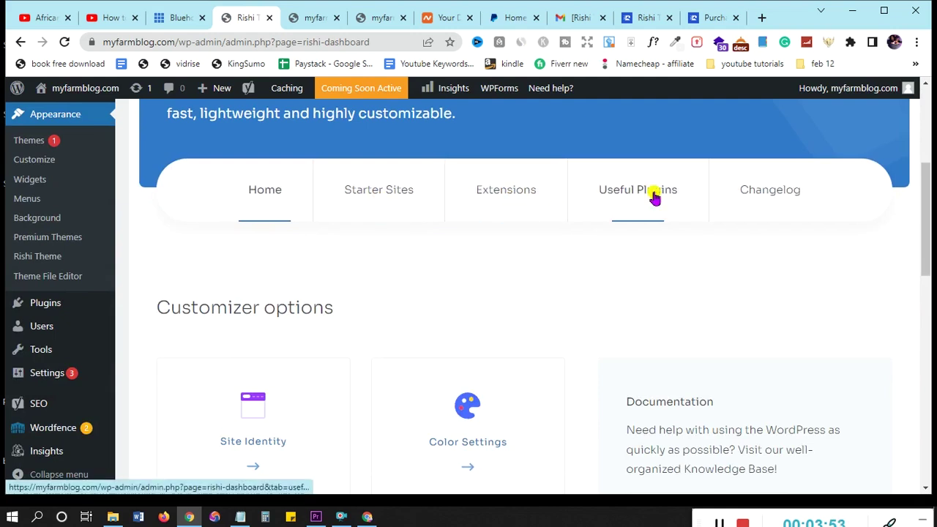
{"action": "scroll", "coordinate": [728, 254], "scroll_direction": "down", "scroll_amount": 7}
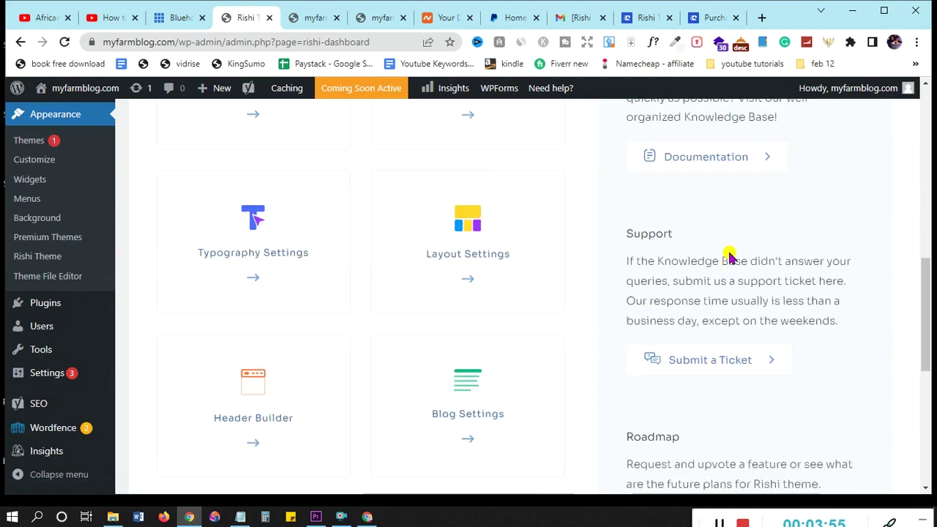
{"action": "scroll", "coordinate": [729, 257], "scroll_direction": "down", "scroll_amount": 4}
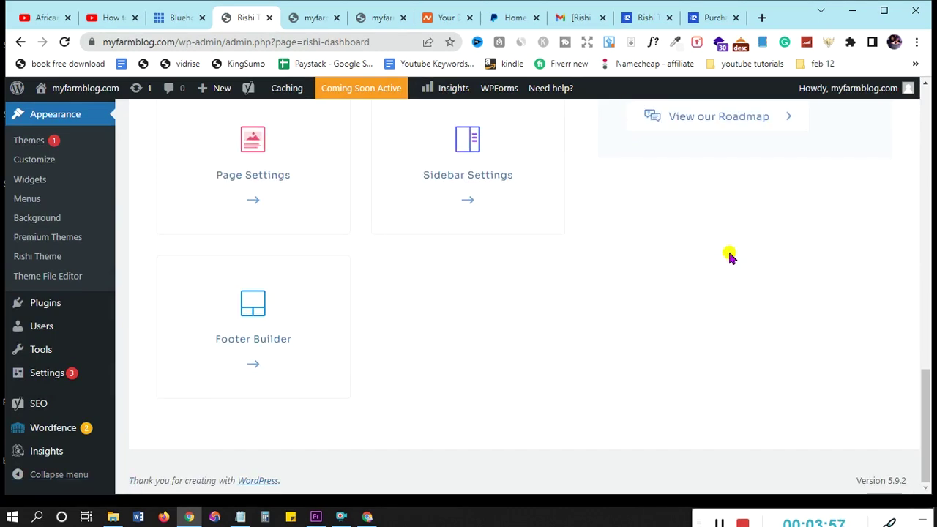
{"action": "scroll", "coordinate": [729, 256], "scroll_direction": "up", "scroll_amount": 4}
{"action": "scroll", "coordinate": [730, 256], "scroll_direction": "up", "scroll_amount": 8}
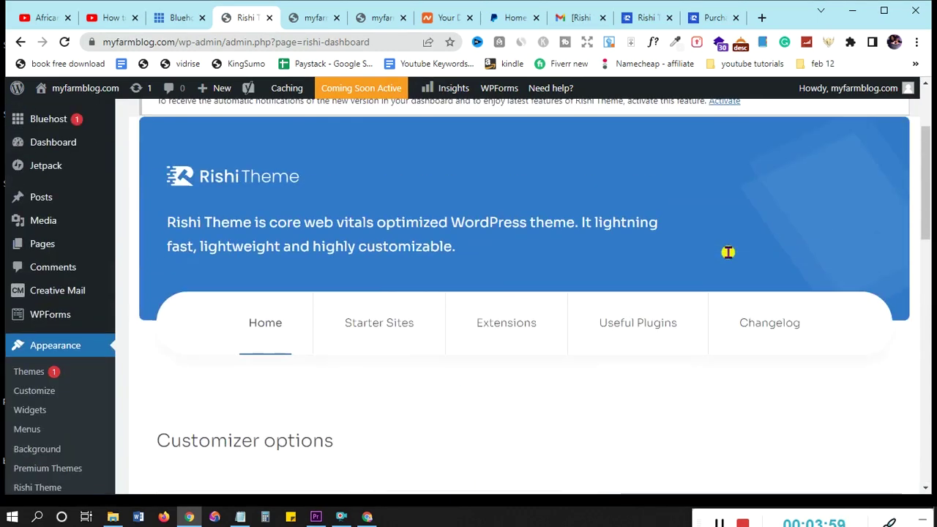
{"action": "scroll", "coordinate": [728, 254], "scroll_direction": "up", "scroll_amount": 2}
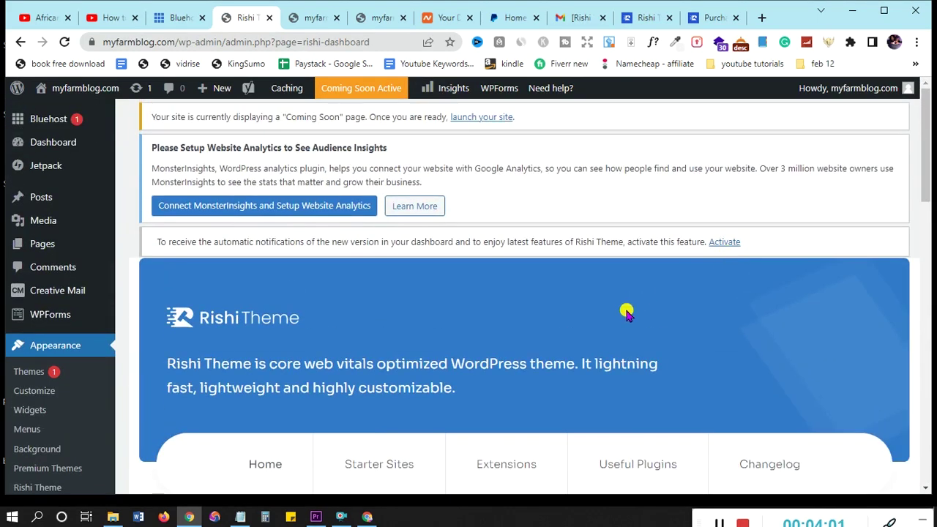
{"action": "scroll", "coordinate": [626, 313], "scroll_direction": "down", "scroll_amount": 3}
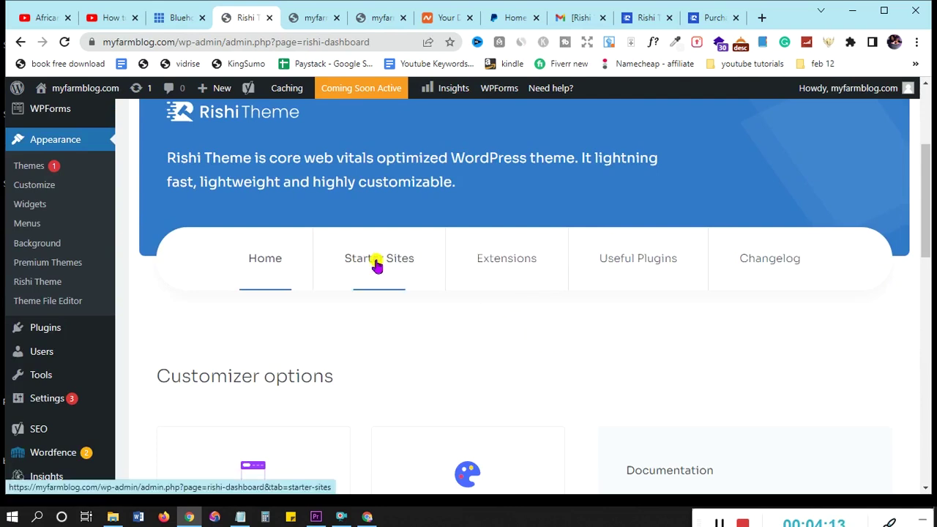
Show the Starter Sites section with the Install Rishi Starter Templates option
{"action": "left_click", "coordinate": [377, 262]}
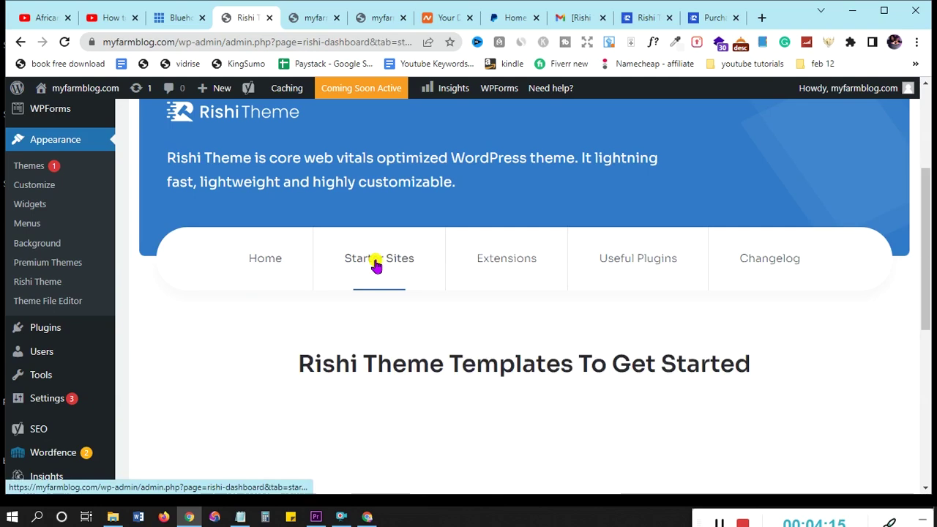
{"action": "scroll", "coordinate": [366, 201], "scroll_direction": "down", "scroll_amount": 3}
{"action": "scroll", "coordinate": [708, 319], "scroll_direction": "down", "scroll_amount": 3}
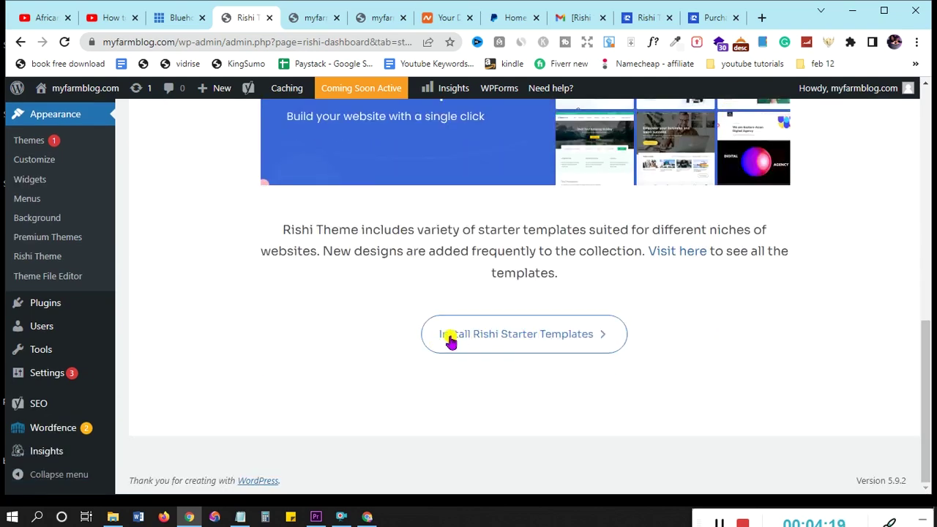
Install Rishi Starter Templates and scroll the Demo Importer Plus gallery to Photography dark
{"action": "left_click", "coordinate": [589, 337]}
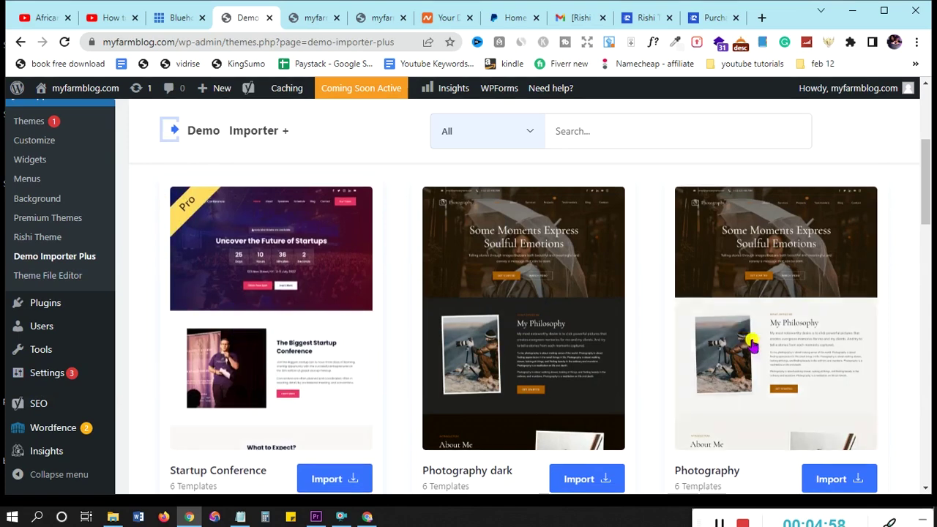
{"action": "scroll", "coordinate": [752, 344], "scroll_direction": "down", "scroll_amount": 5}
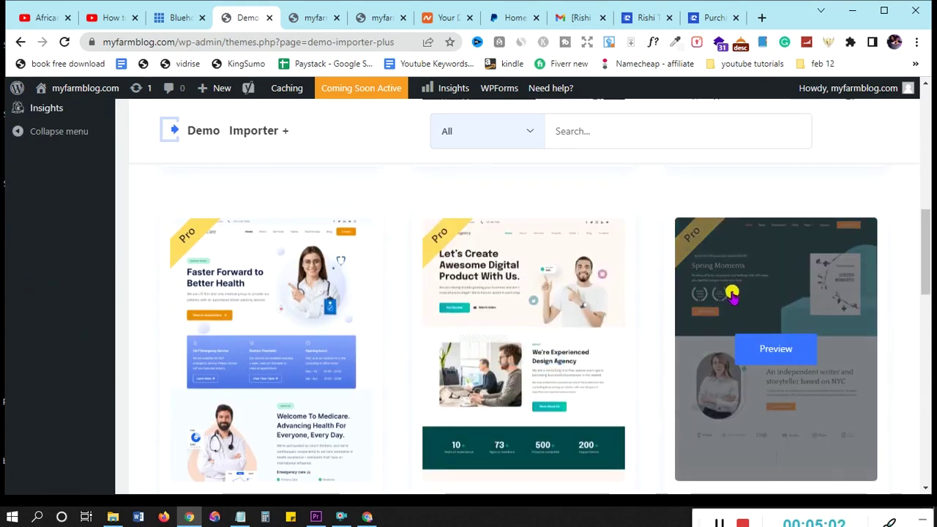
{"action": "scroll", "coordinate": [733, 295], "scroll_direction": "down", "scroll_amount": 5}
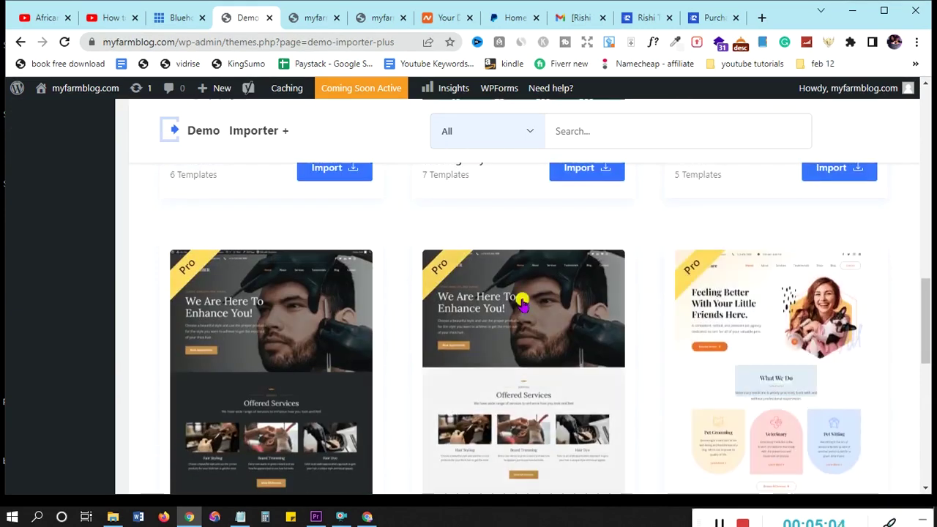
{"action": "scroll", "coordinate": [684, 329], "scroll_direction": "down", "scroll_amount": 7}
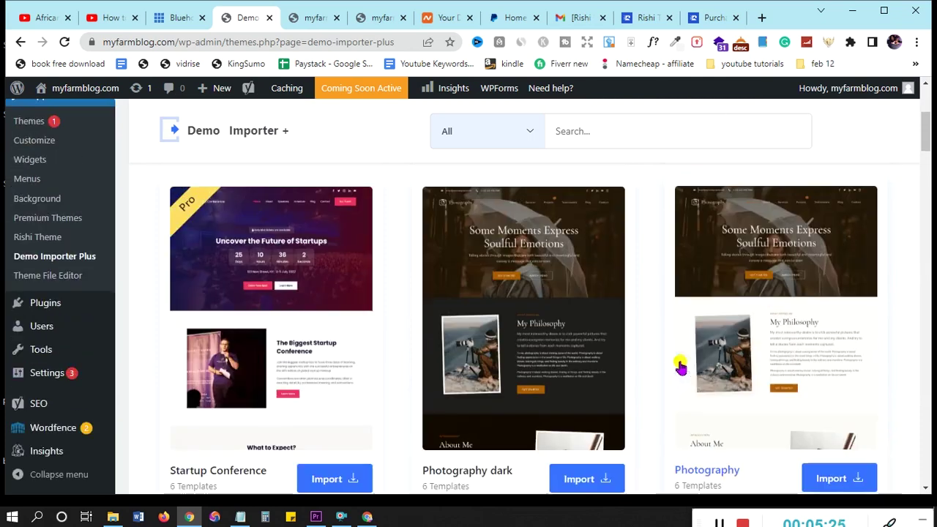
{"action": "scroll", "coordinate": [680, 367], "scroll_direction": "down", "scroll_amount": 2}
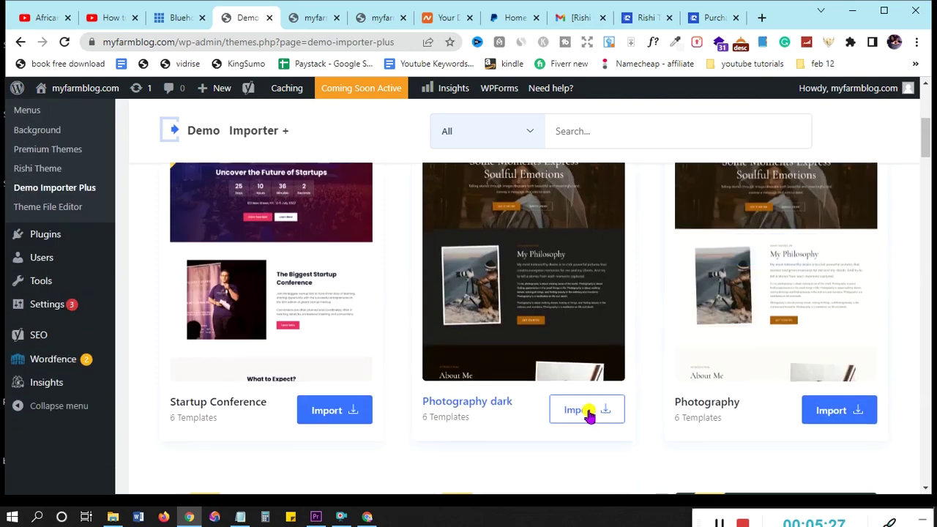
Import the complete Photography dark site, keeping customizer, widgets, plugins and content checked
{"action": "left_click", "coordinate": [590, 411]}
{"action": "scroll", "coordinate": [582, 352], "scroll_direction": "down", "scroll_amount": 2}
{"action": "scroll", "coordinate": [580, 352], "scroll_direction": "up", "scroll_amount": 2}
{"action": "scroll", "coordinate": [580, 351], "scroll_direction": "down", "scroll_amount": 5}
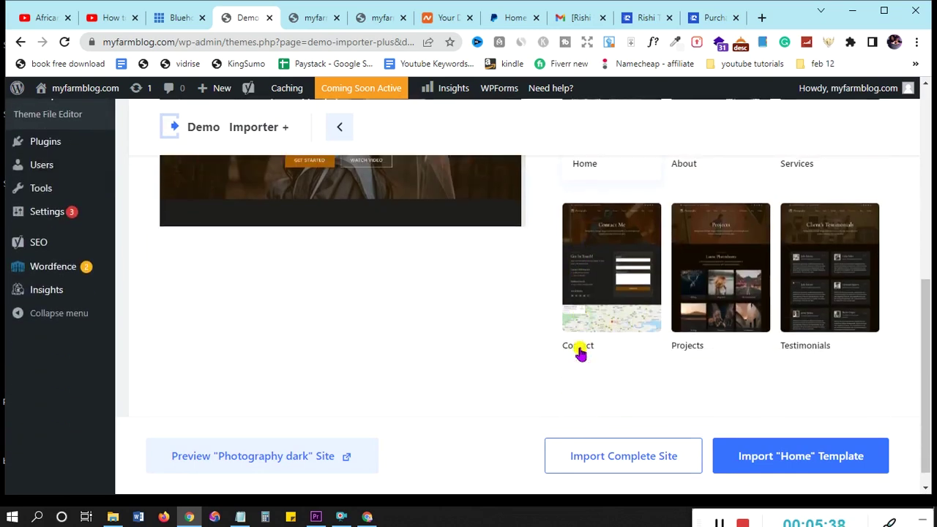
{"action": "scroll", "coordinate": [800, 304], "scroll_direction": "up", "scroll_amount": 1}
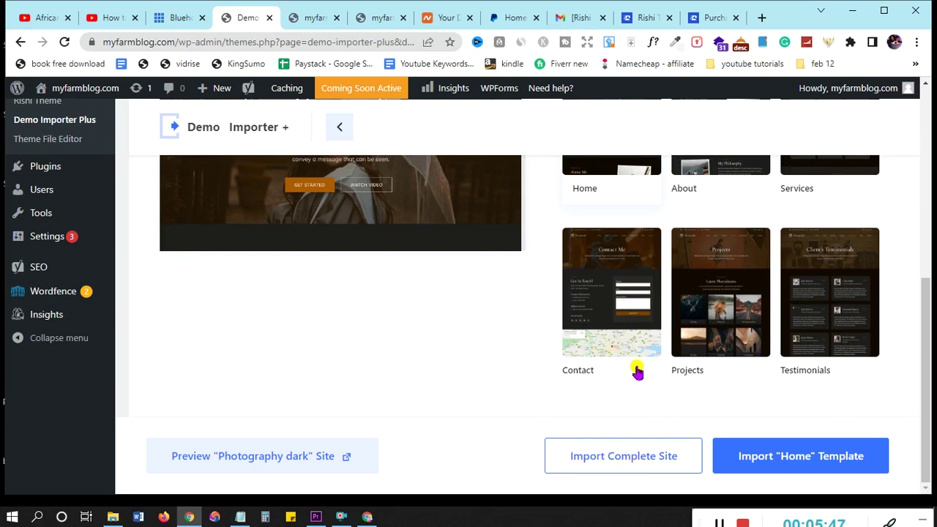
{"action": "scroll", "coordinate": [636, 358], "scroll_direction": "up", "scroll_amount": 2}
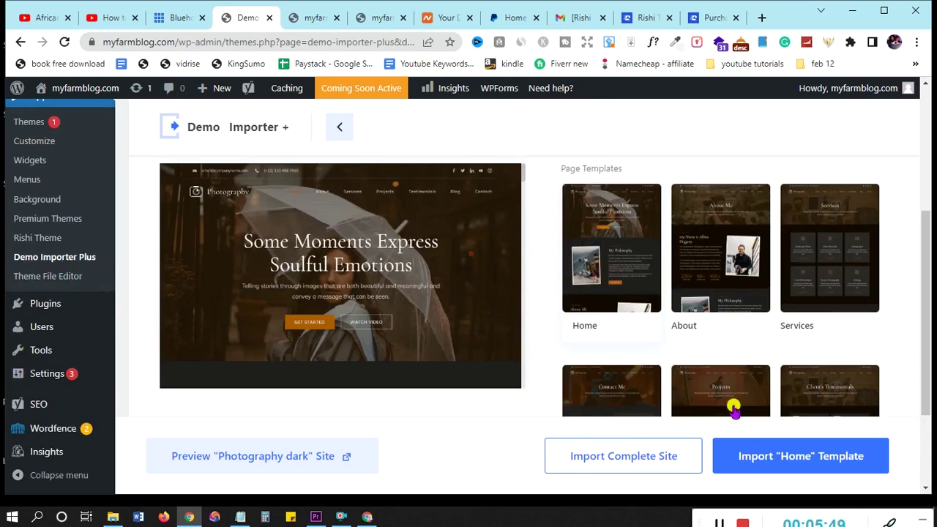
{"action": "scroll", "coordinate": [733, 407], "scroll_direction": "down", "scroll_amount": 2}
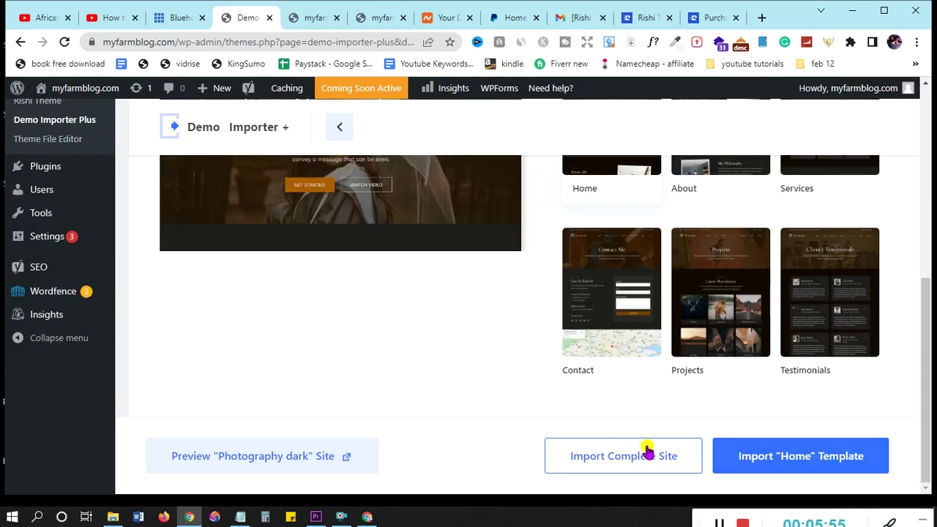
{"action": "scroll", "coordinate": [681, 351], "scroll_direction": "up", "scroll_amount": 4}
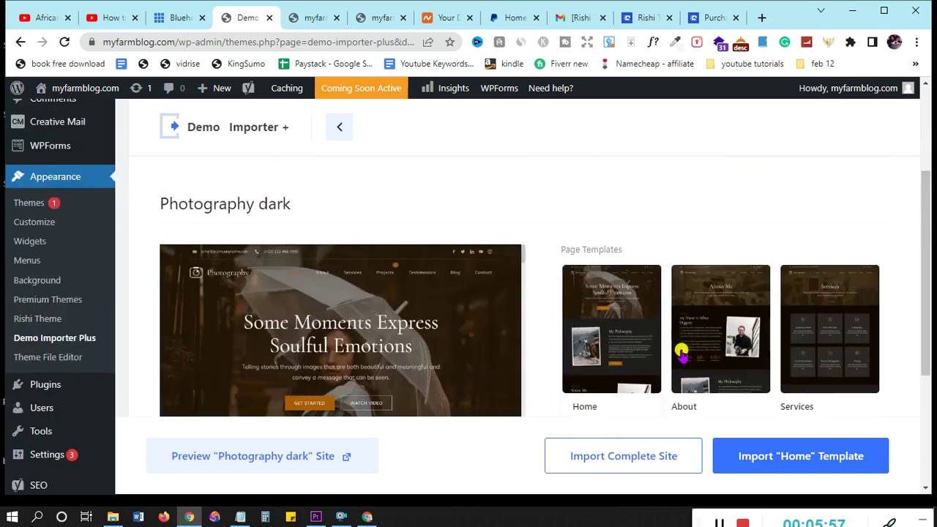
{"action": "scroll", "coordinate": [681, 351], "scroll_direction": "down", "scroll_amount": 3}
{"action": "scroll", "coordinate": [681, 352], "scroll_direction": "down", "scroll_amount": 1}
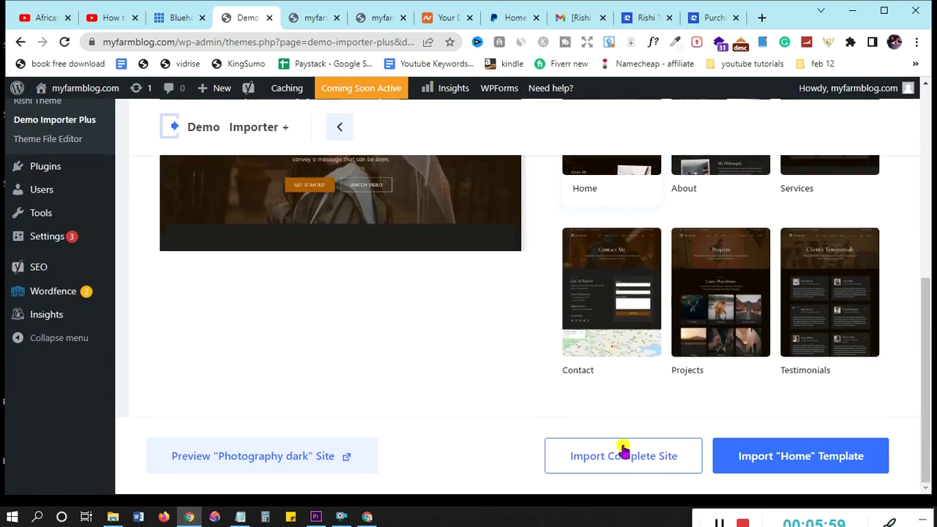
{"action": "left_click", "coordinate": [622, 457]}
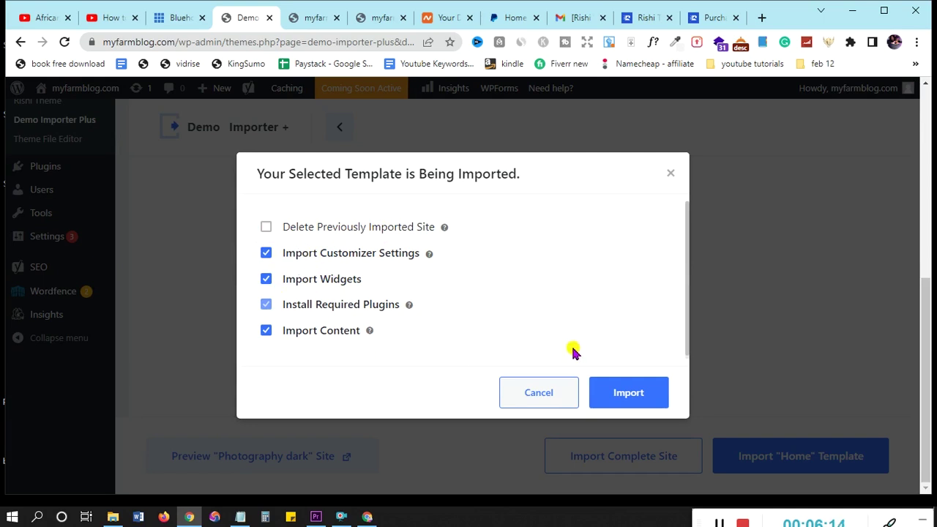
{"action": "left_click", "coordinate": [649, 399]}
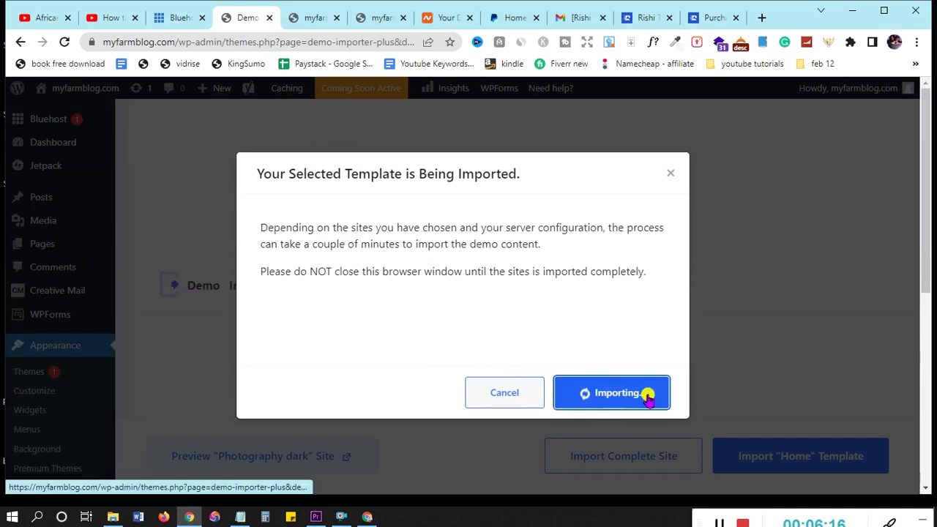
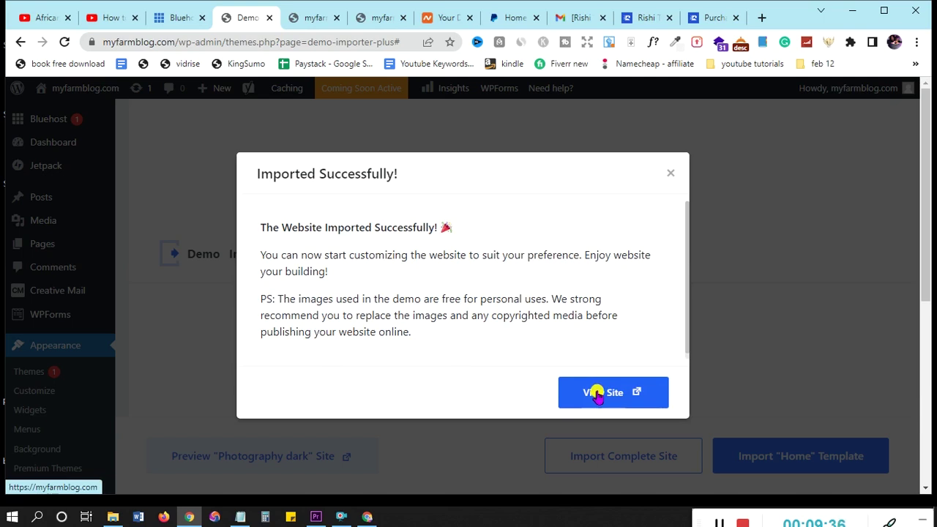
Open the imported Photography demo site in a new browser tab
{"action": "right_click", "coordinate": [597, 394]}
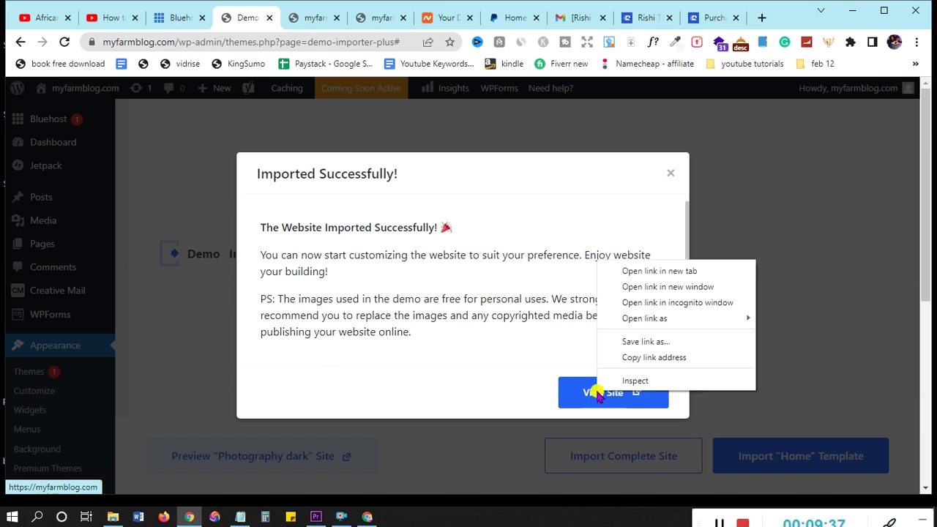
{"action": "left_click", "coordinate": [639, 273]}
{"action": "left_click", "coordinate": [275, 23]}
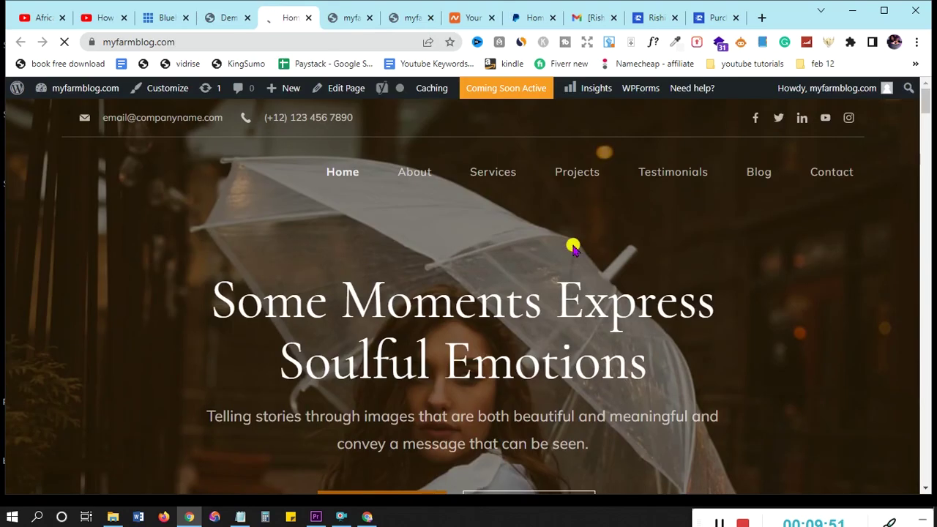
Compare the imported demo homepage with the old default site, ending back on the demo
{"action": "scroll", "coordinate": [593, 268], "scroll_direction": "down", "scroll_amount": 5}
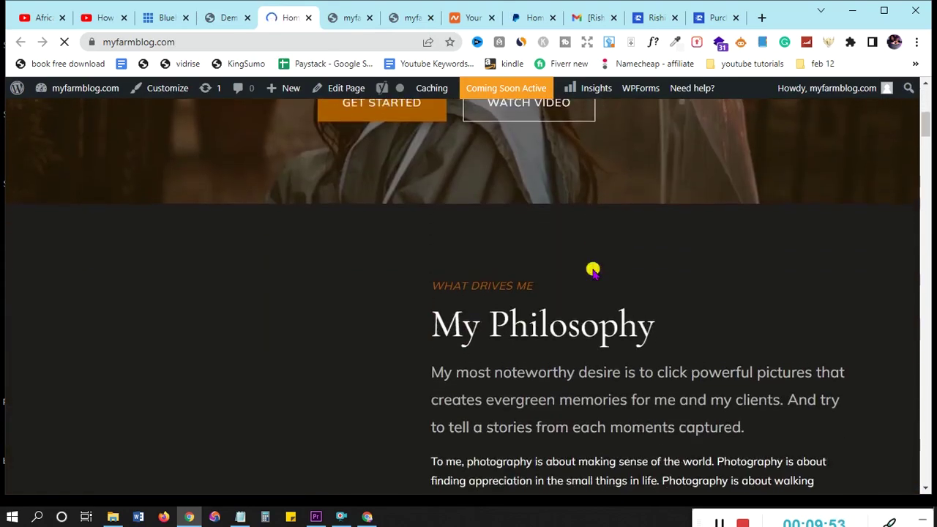
{"action": "scroll", "coordinate": [593, 268], "scroll_direction": "up", "scroll_amount": 5}
{"action": "left_click", "coordinate": [404, 18]}
{"action": "scroll", "coordinate": [621, 387], "scroll_direction": "down", "scroll_amount": 5}
{"action": "scroll", "coordinate": [622, 387], "scroll_direction": "up", "scroll_amount": 5}
{"action": "left_click", "coordinate": [342, 17]}
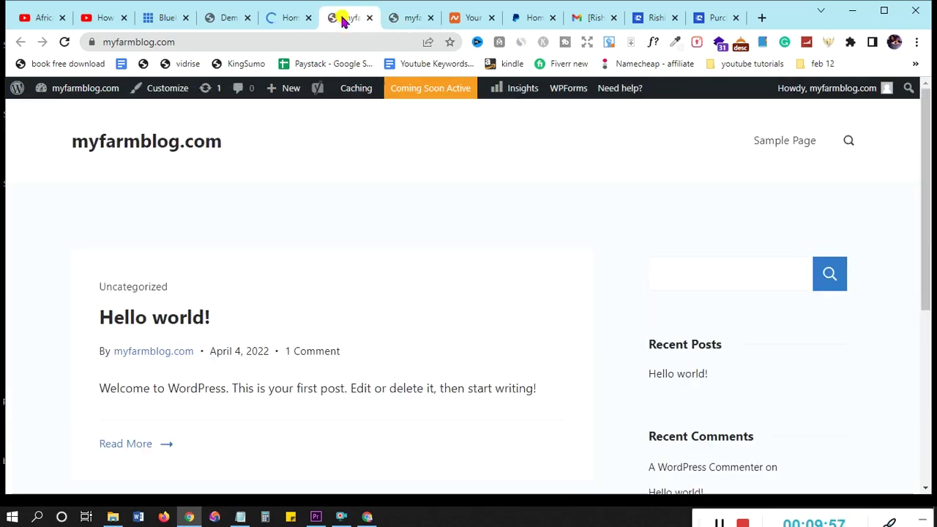
{"action": "scroll", "coordinate": [518, 269], "scroll_direction": "down", "scroll_amount": 5}
{"action": "scroll", "coordinate": [518, 270], "scroll_direction": "up", "scroll_amount": 5}
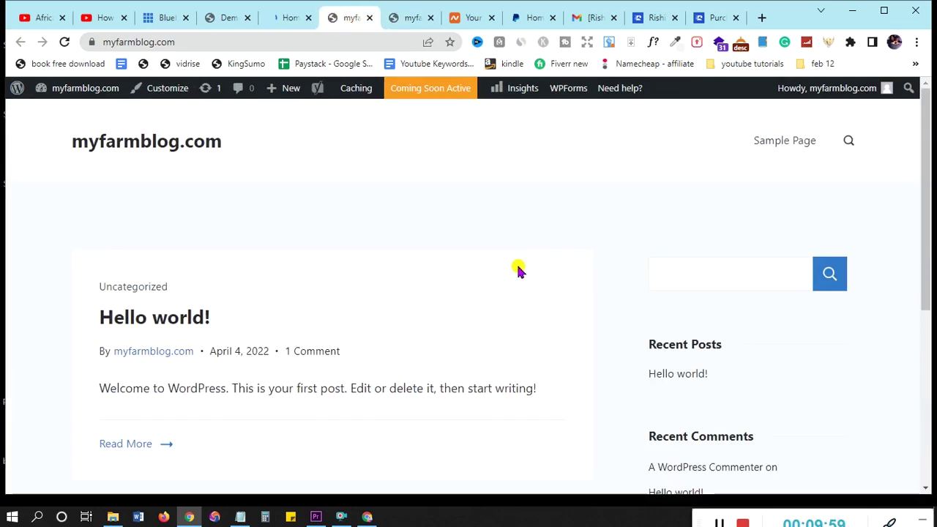
{"action": "left_click", "coordinate": [276, 22]}
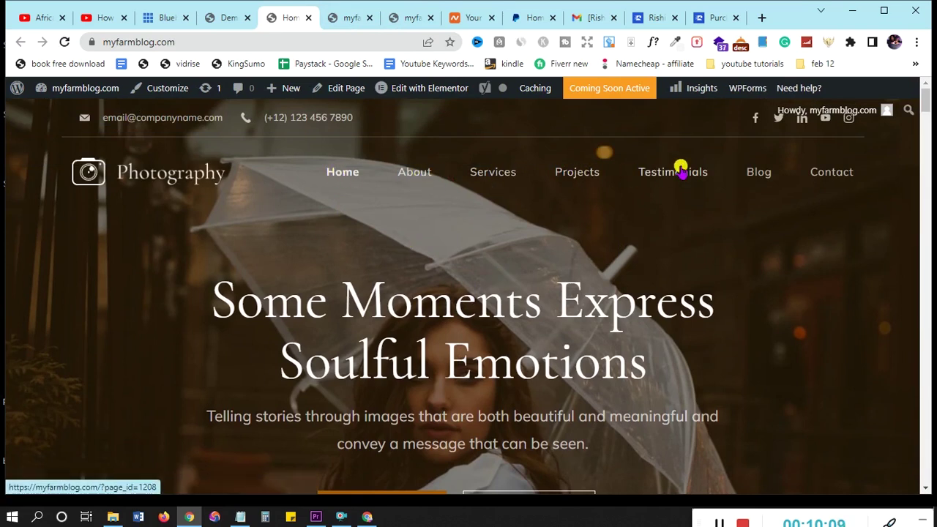
Open the demo's Blog page from the nav menu and browse through its posts
{"action": "left_click", "coordinate": [761, 175]}
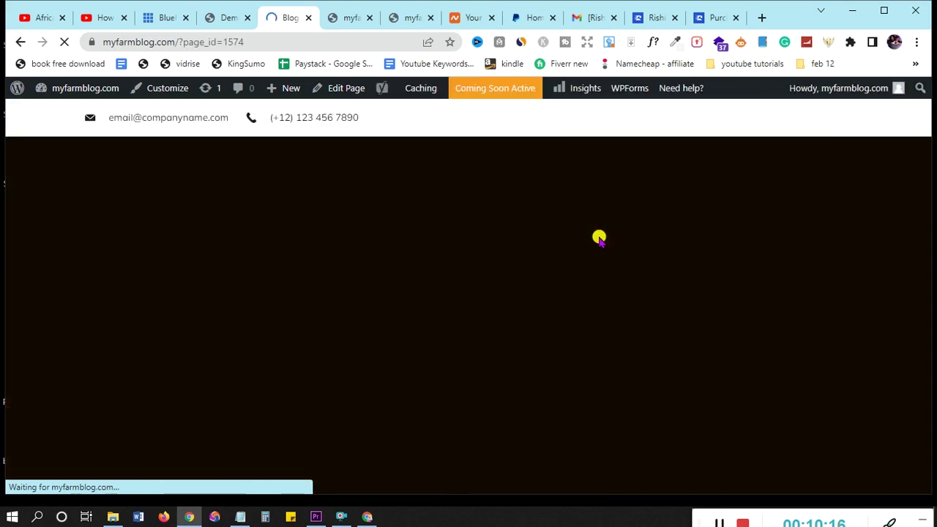
{"action": "scroll", "coordinate": [599, 238], "scroll_direction": "down", "scroll_amount": 6}
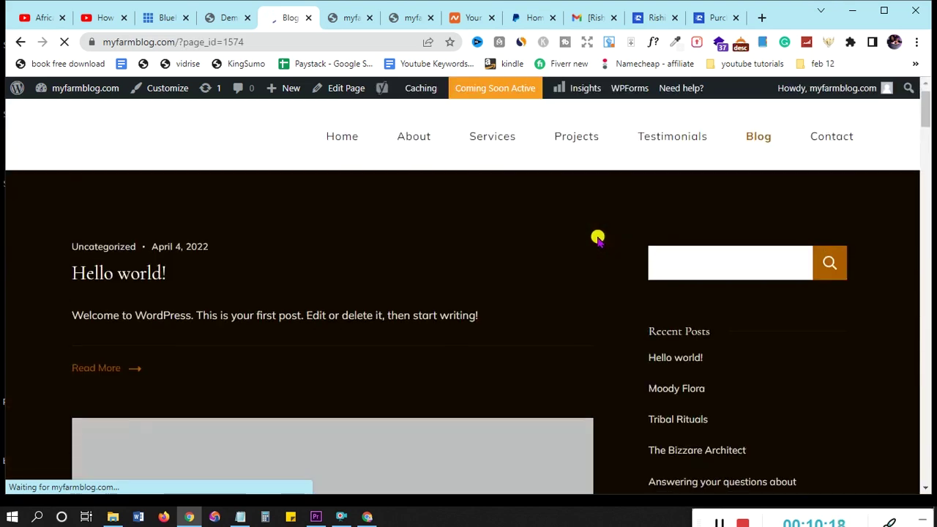
{"action": "scroll", "coordinate": [598, 236], "scroll_direction": "up", "scroll_amount": 5}
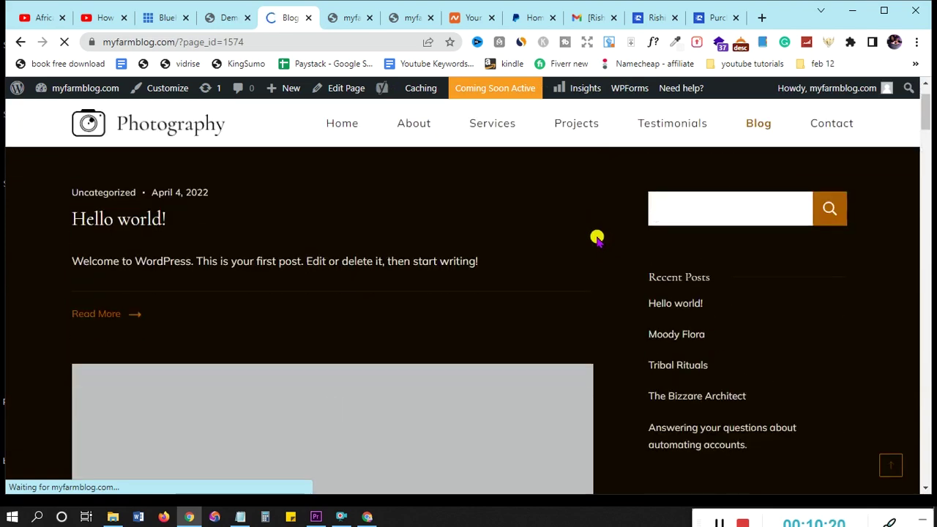
{"action": "scroll", "coordinate": [722, 334], "scroll_direction": "down", "scroll_amount": 2}
{"action": "scroll", "coordinate": [718, 335], "scroll_direction": "down", "scroll_amount": 2}
{"action": "scroll", "coordinate": [718, 335], "scroll_direction": "up", "scroll_amount": 2}
{"action": "scroll", "coordinate": [717, 333], "scroll_direction": "up", "scroll_amount": 3}
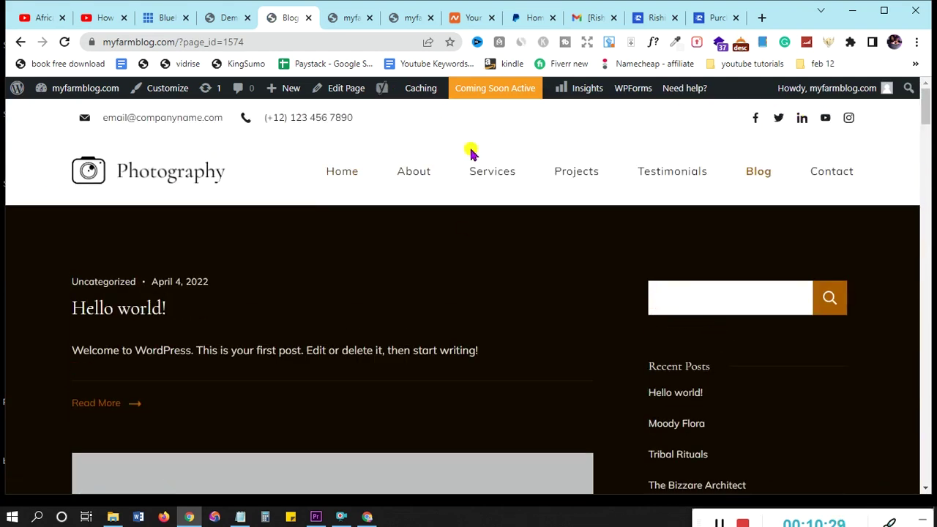
{"action": "scroll", "coordinate": [475, 268], "scroll_direction": "down", "scroll_amount": 10}
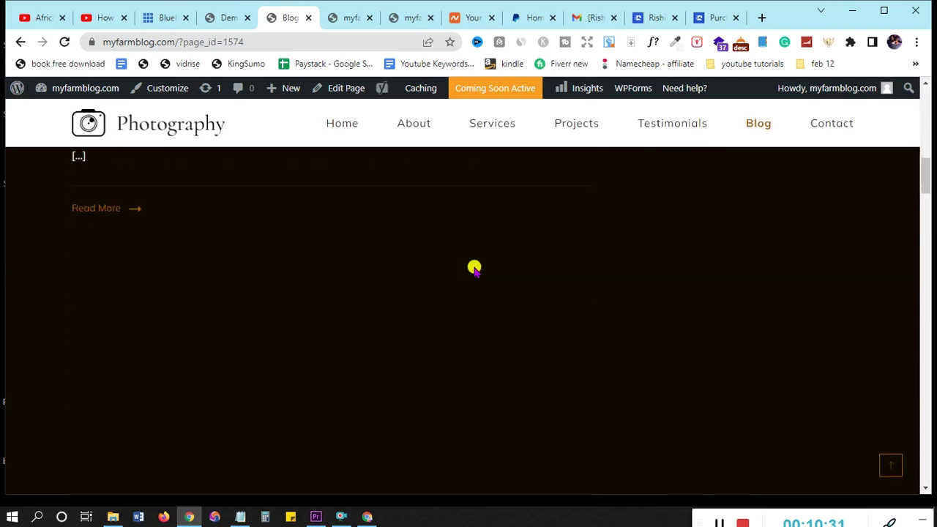
{"action": "scroll", "coordinate": [474, 269], "scroll_direction": "down", "scroll_amount": 10}
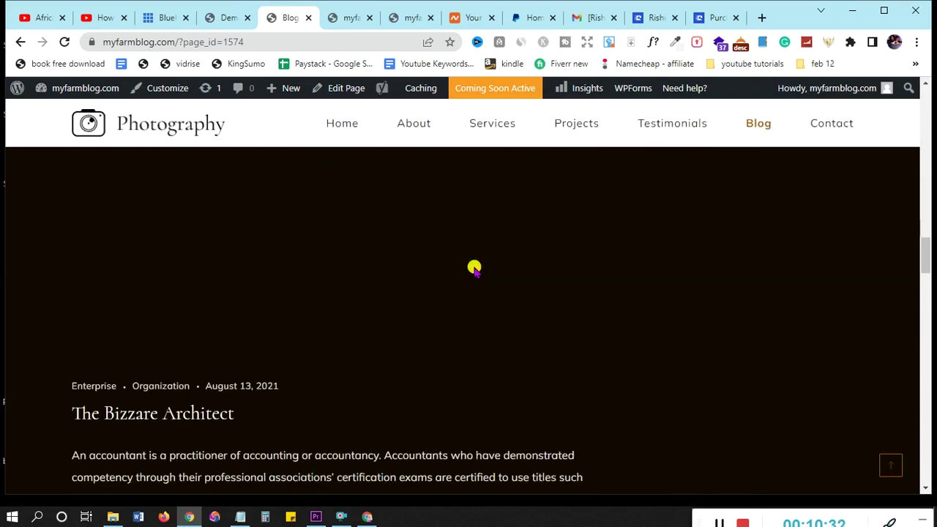
{"action": "scroll", "coordinate": [475, 269], "scroll_direction": "down", "scroll_amount": 5}
{"action": "scroll", "coordinate": [475, 269], "scroll_direction": "up", "scroll_amount": 2}
{"action": "scroll", "coordinate": [474, 269], "scroll_direction": "down", "scroll_amount": 10}
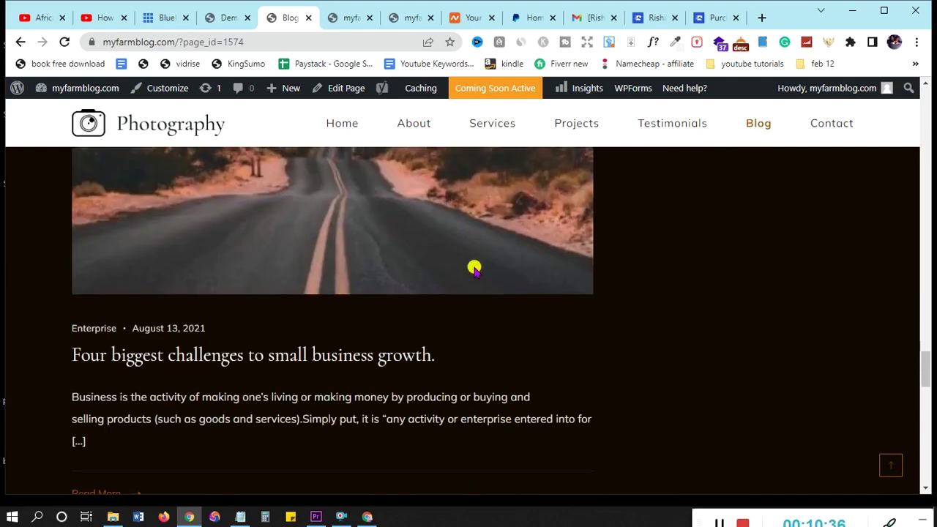
{"action": "scroll", "coordinate": [475, 268], "scroll_direction": "up", "scroll_amount": 15}
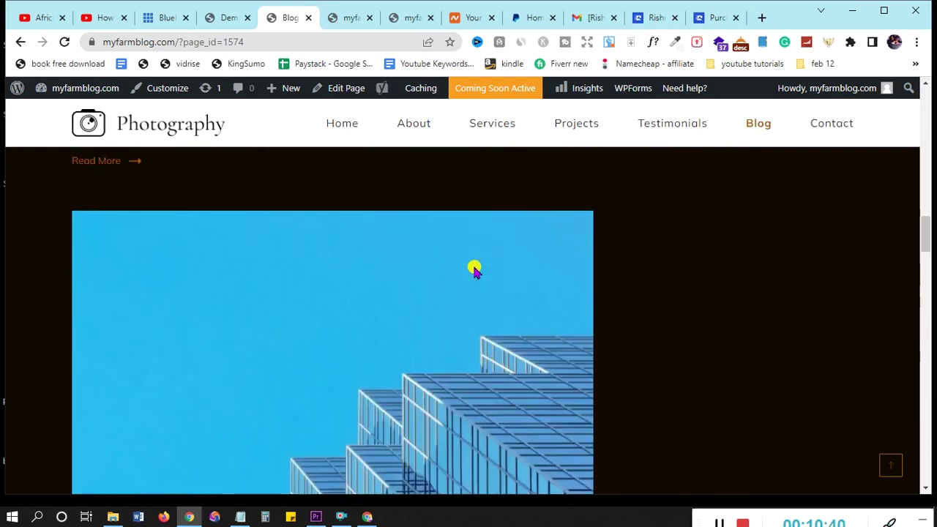
{"action": "scroll", "coordinate": [474, 269], "scroll_direction": "up", "scroll_amount": 12}
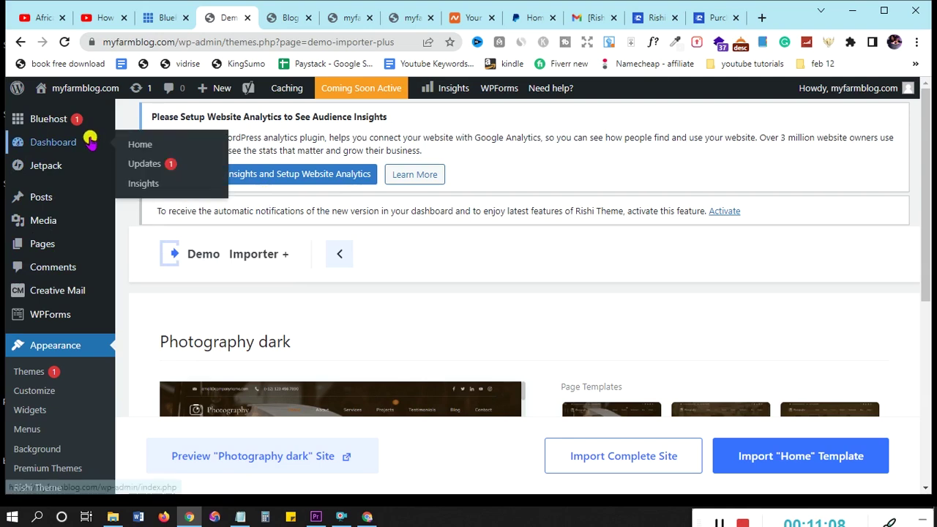
Open Plugins > Installed Plugins and scroll the list to find Elementor
{"action": "scroll", "coordinate": [79, 206], "scroll_direction": "down", "scroll_amount": 5}
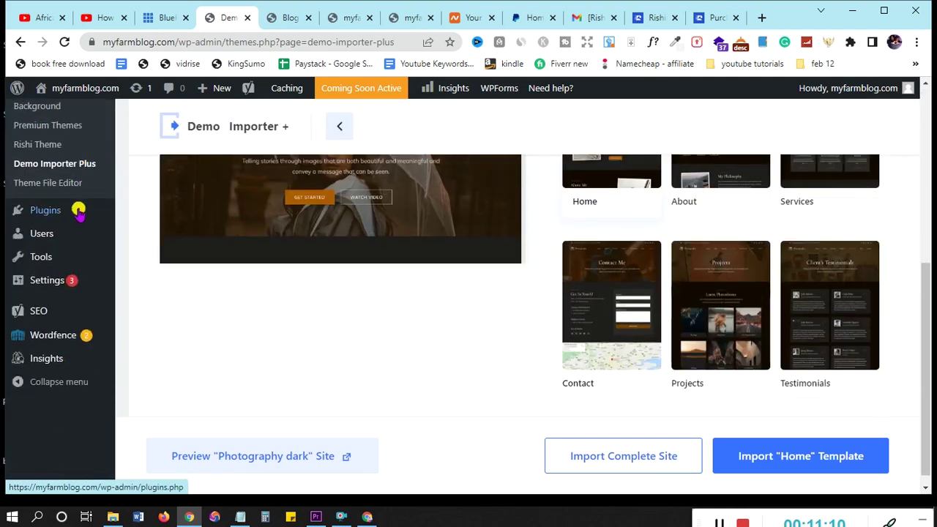
{"action": "mouse_move", "coordinate": [63, 216]}
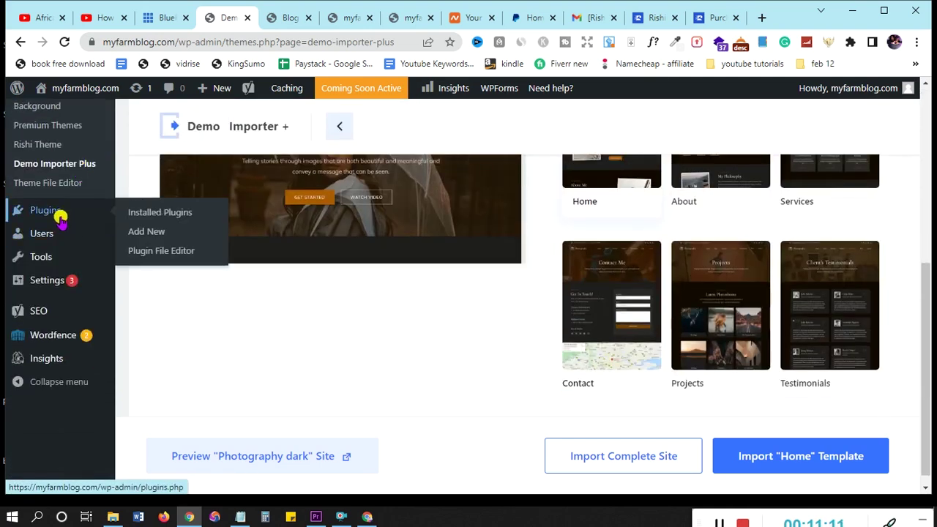
{"action": "left_click", "coordinate": [153, 214]}
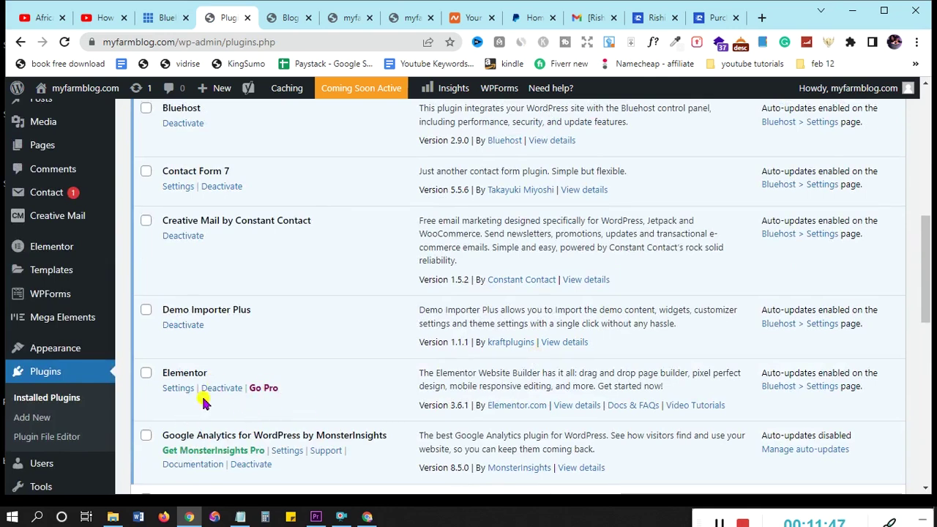
{"action": "scroll", "coordinate": [333, 361], "scroll_direction": "up", "scroll_amount": 3}
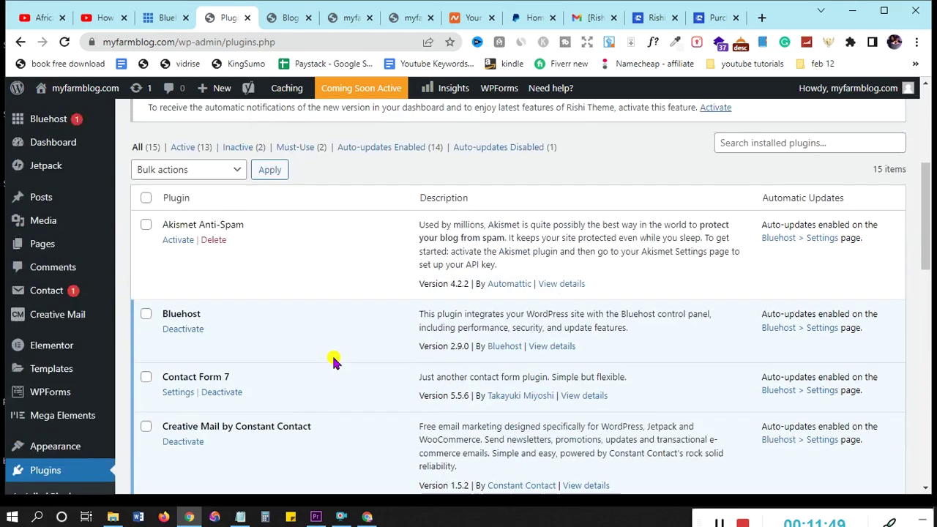
{"action": "scroll", "coordinate": [334, 361], "scroll_direction": "up", "scroll_amount": 5}
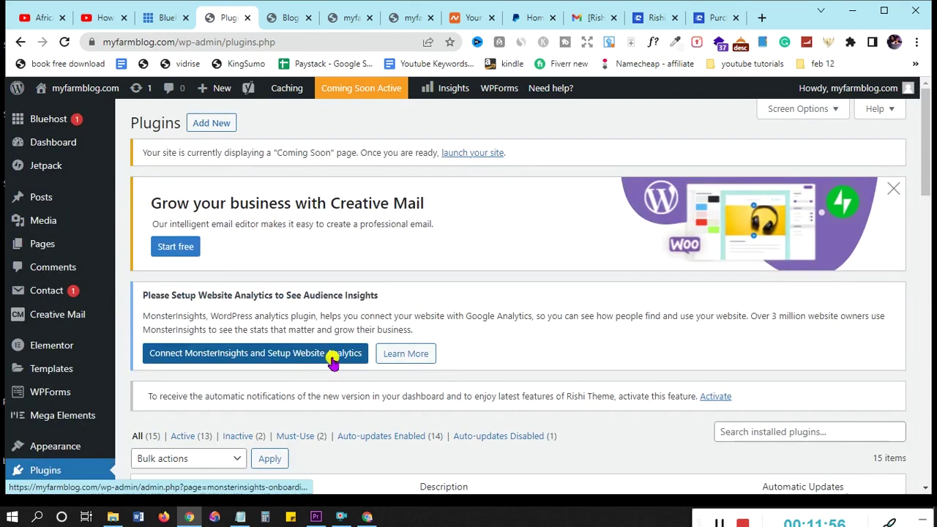
{"action": "mouse_move", "coordinate": [53, 247]}
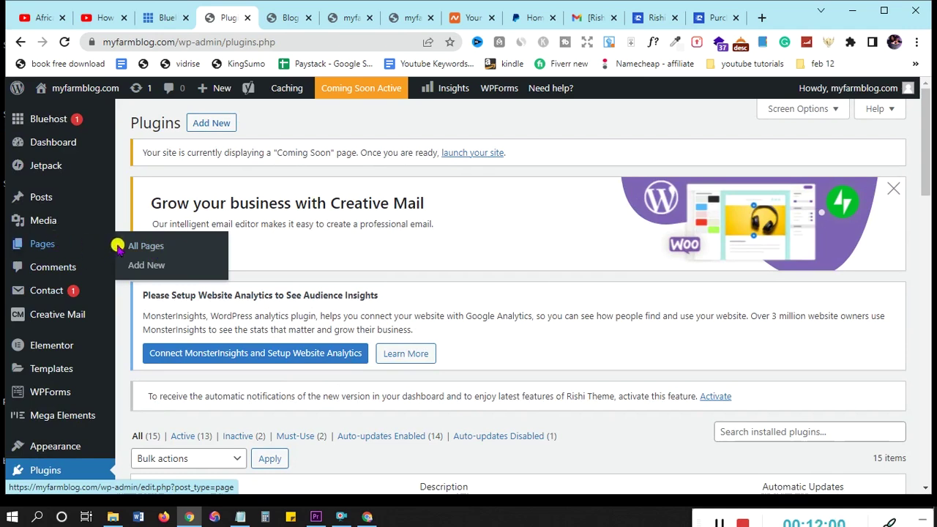
From All Pages, open the Home page's Elementor editor in a new tab, then return to Pages
{"action": "left_click", "coordinate": [139, 248]}
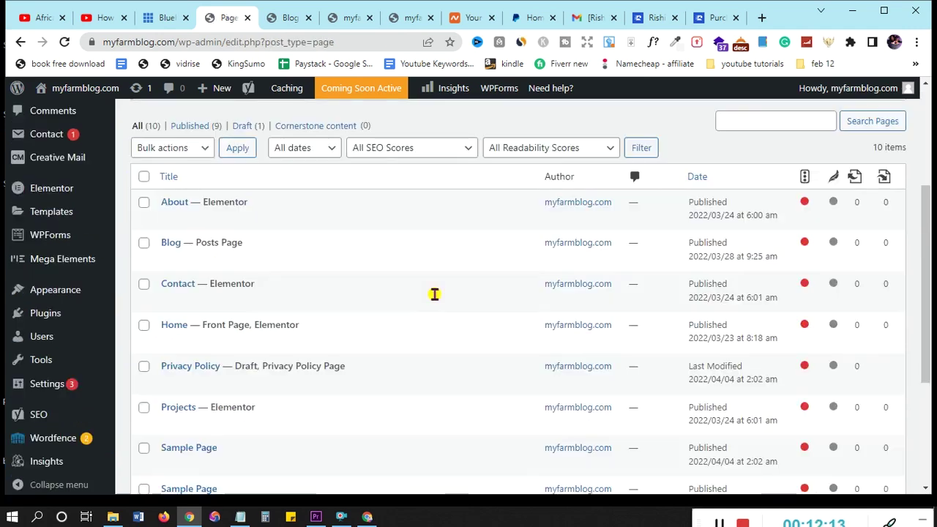
{"action": "scroll", "coordinate": [435, 295], "scroll_direction": "down", "scroll_amount": 3}
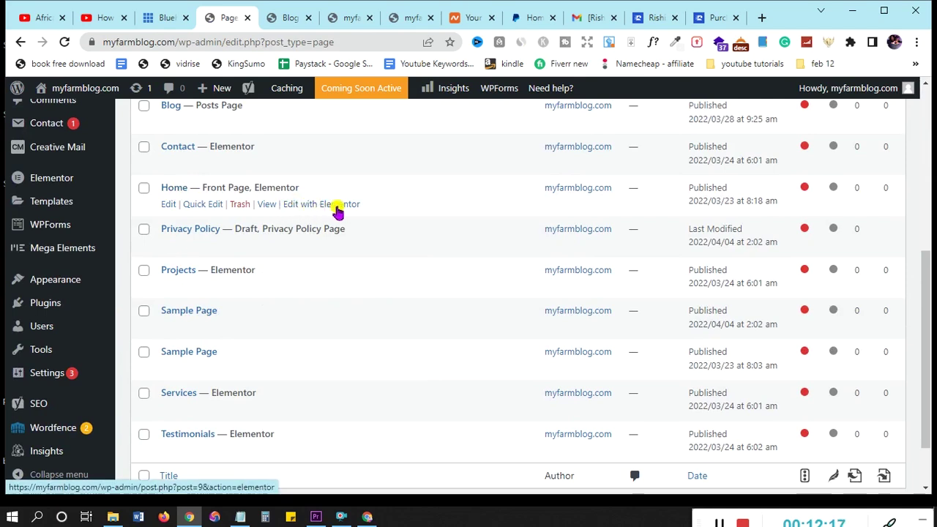
{"action": "right_click", "coordinate": [321, 207]}
{"action": "left_click", "coordinate": [348, 218]}
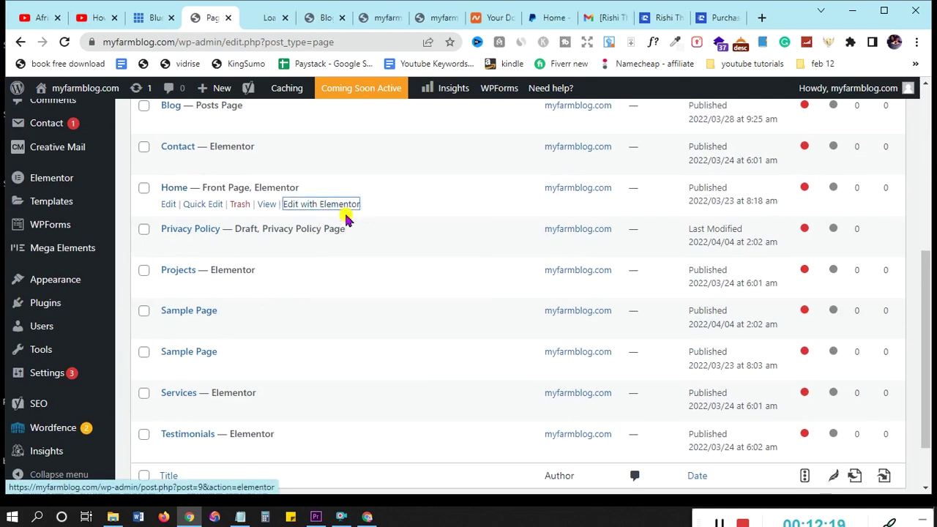
{"action": "left_click", "coordinate": [254, 20]}
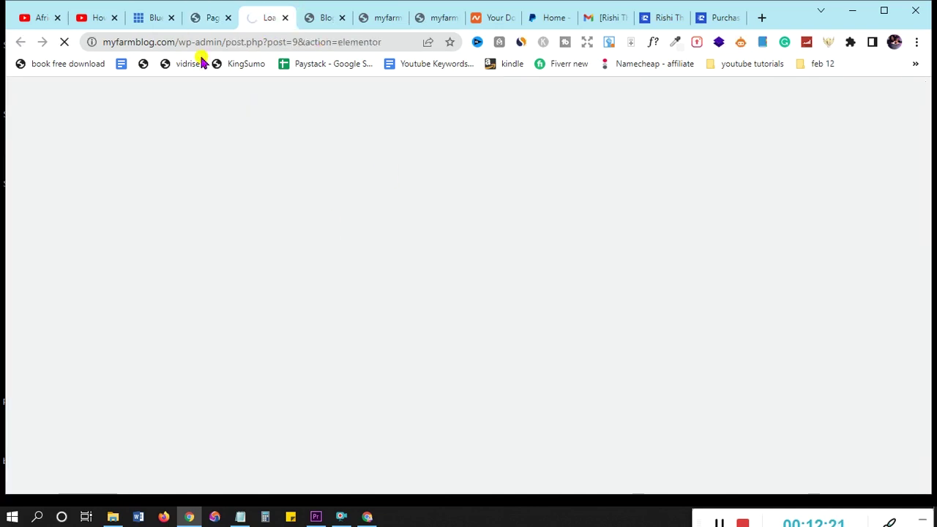
{"action": "left_click", "coordinate": [204, 19]}
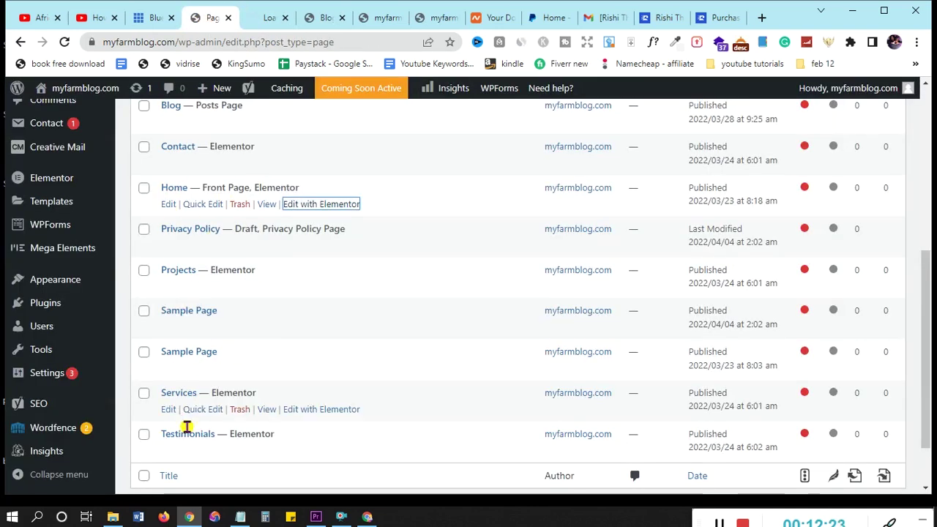
{"action": "scroll", "coordinate": [188, 213], "scroll_direction": "up", "scroll_amount": 2}
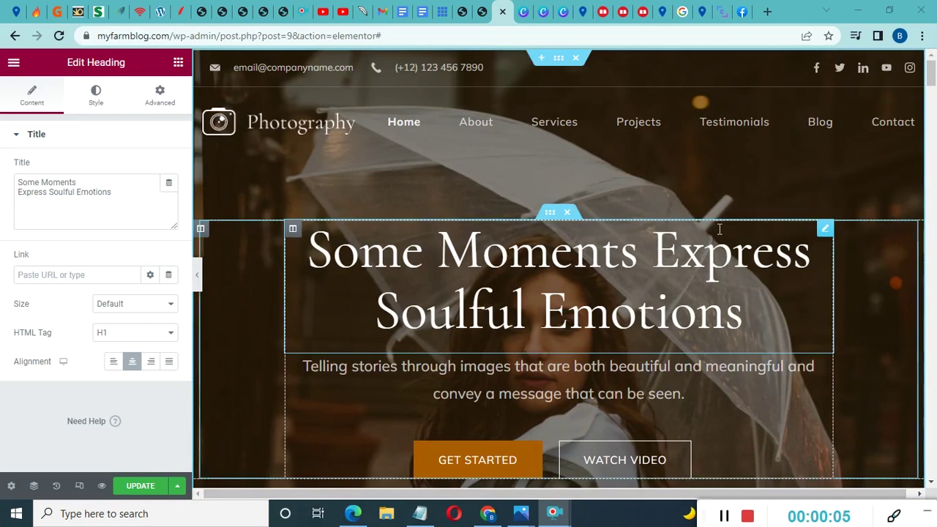
{"action": "scroll", "coordinate": [620, 236], "scroll_direction": "down", "scroll_amount": 15}
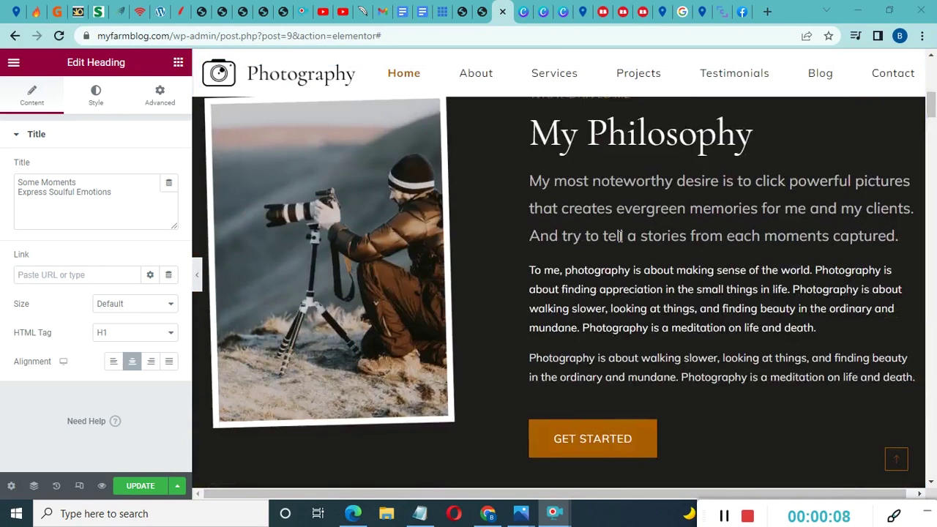
{"action": "scroll", "coordinate": [620, 235], "scroll_direction": "down", "scroll_amount": 15}
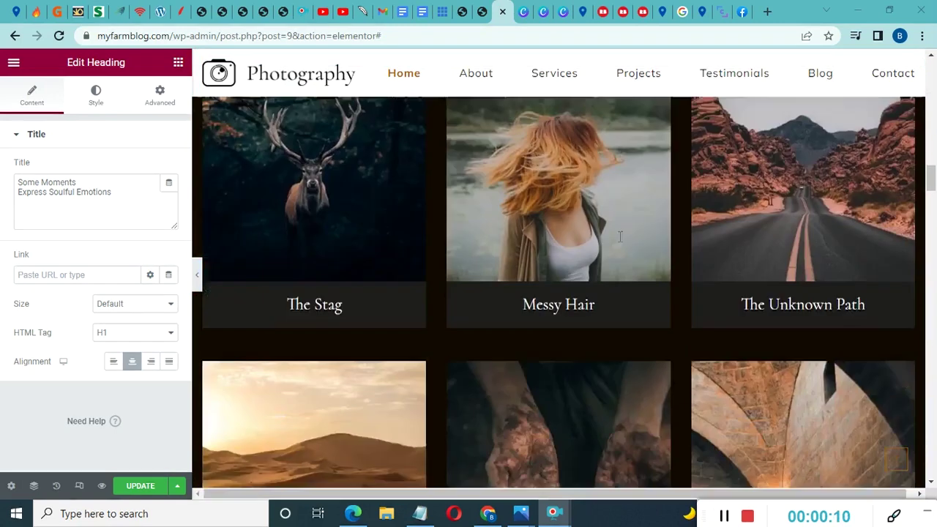
{"action": "scroll", "coordinate": [620, 236], "scroll_direction": "down", "scroll_amount": 15}
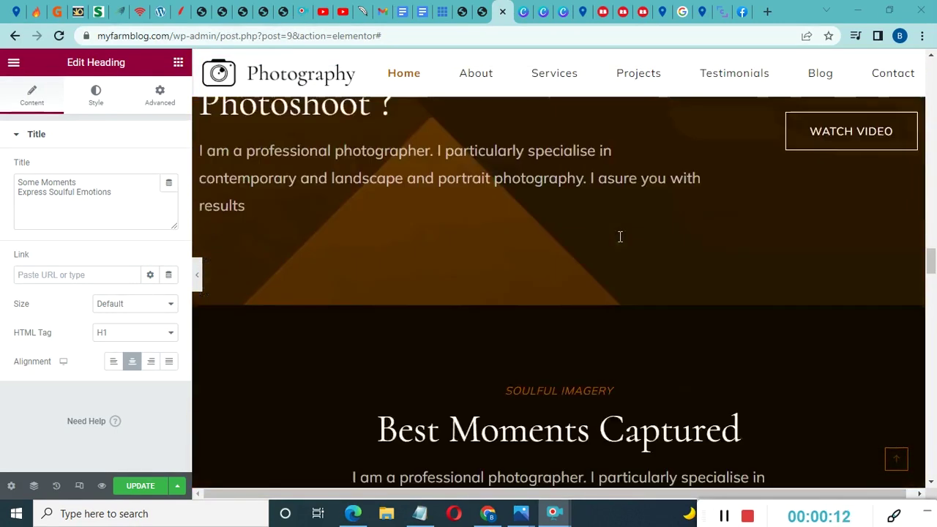
{"action": "scroll", "coordinate": [620, 236], "scroll_direction": "down", "scroll_amount": 15}
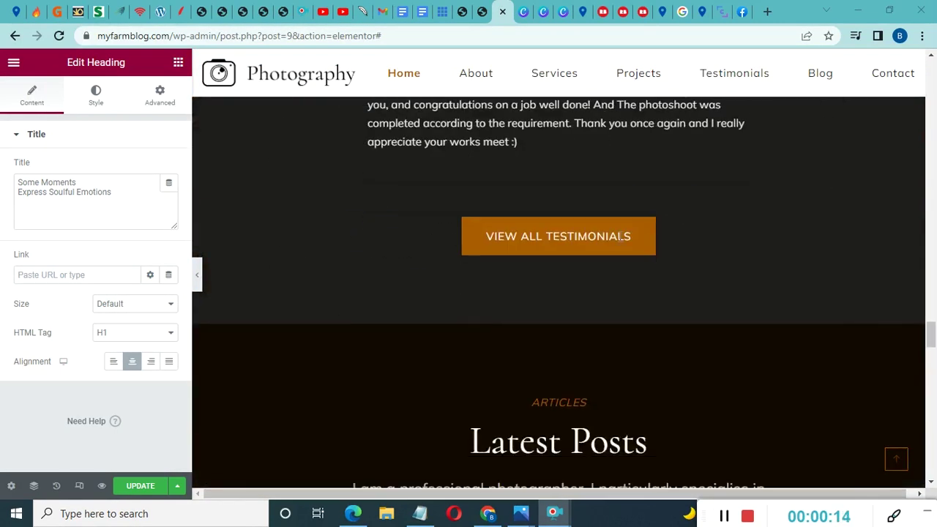
{"action": "scroll", "coordinate": [620, 236], "scroll_direction": "down", "scroll_amount": 15}
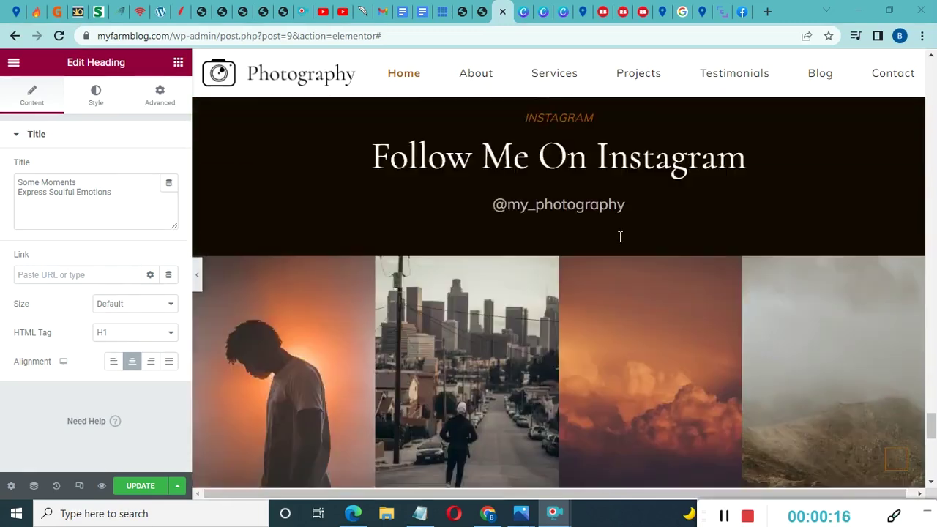
{"action": "scroll", "coordinate": [620, 236], "scroll_direction": "down", "scroll_amount": 3}
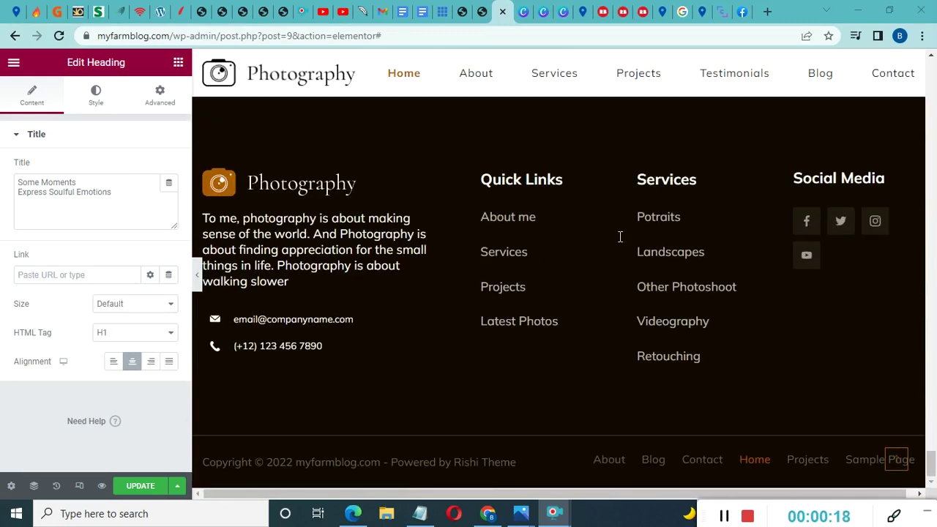
{"action": "scroll", "coordinate": [620, 237], "scroll_direction": "up", "scroll_amount": 20}
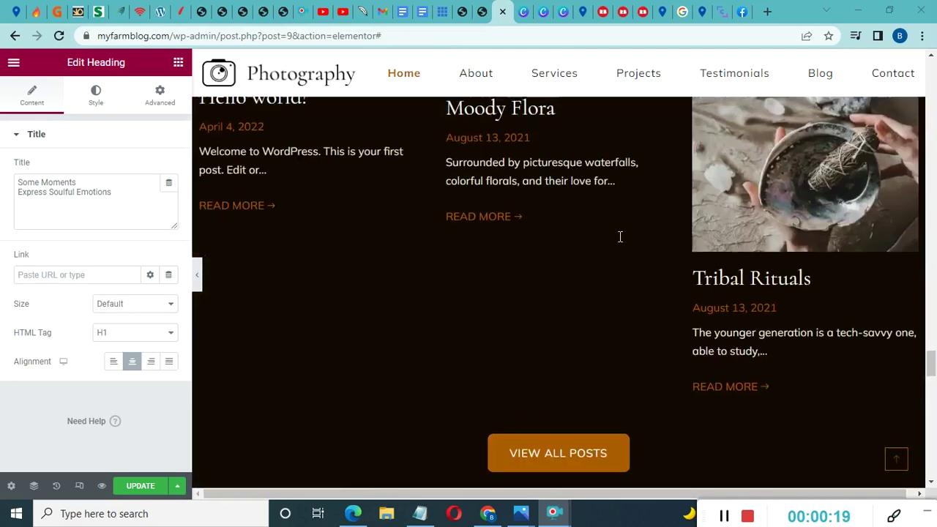
{"action": "scroll", "coordinate": [621, 236], "scroll_direction": "up", "scroll_amount": 15}
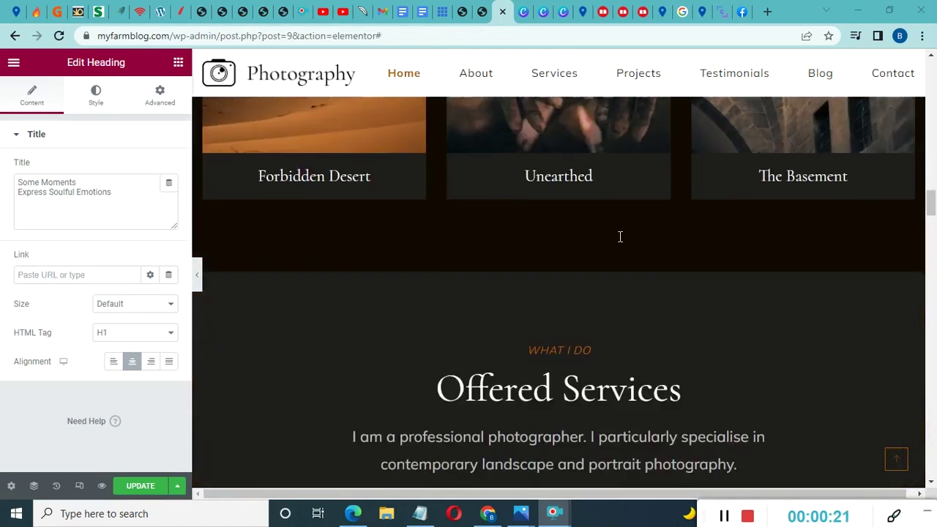
{"action": "scroll", "coordinate": [620, 237], "scroll_direction": "up", "scroll_amount": 15}
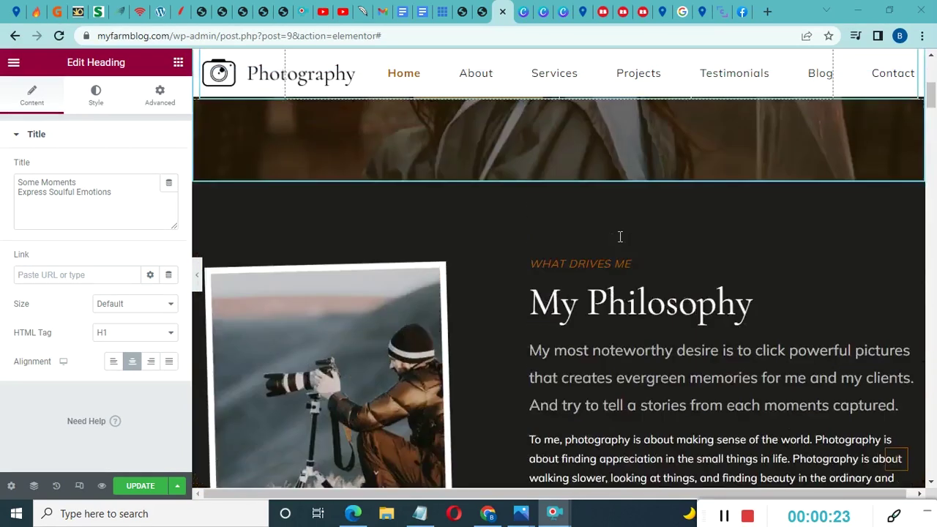
{"action": "scroll", "coordinate": [621, 236], "scroll_direction": "up", "scroll_amount": 2}
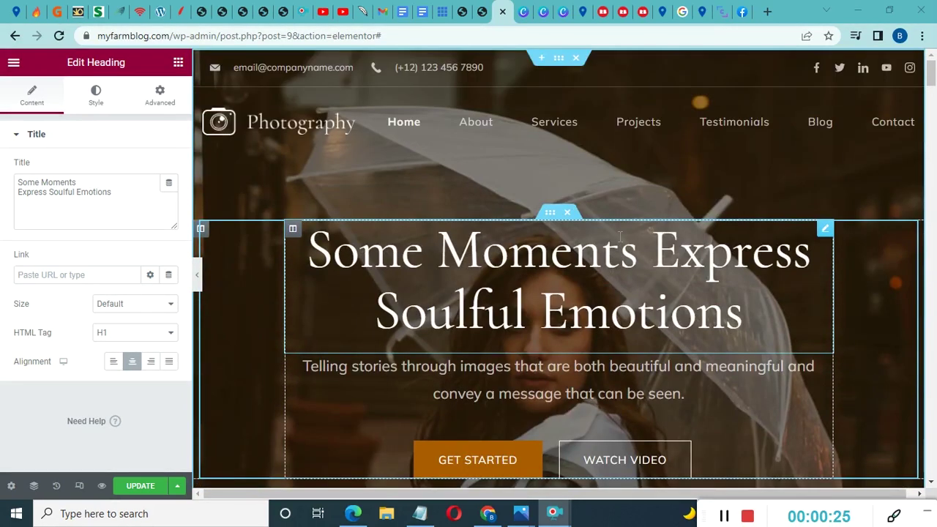
{"action": "scroll", "coordinate": [598, 234], "scroll_direction": "down", "scroll_amount": 3}
{"action": "scroll", "coordinate": [599, 234], "scroll_direction": "up", "scroll_amount": 3}
{"action": "scroll", "coordinate": [600, 235], "scroll_direction": "down", "scroll_amount": 1}
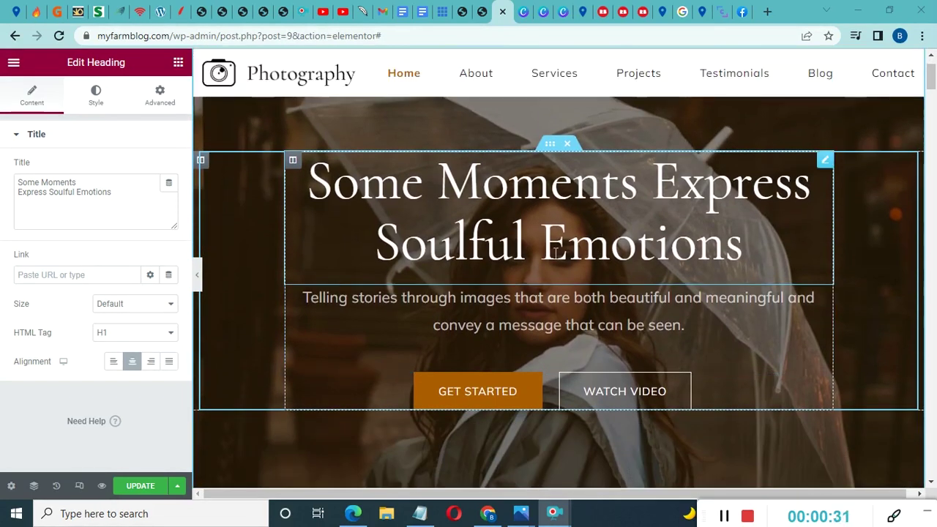
{"action": "scroll", "coordinate": [484, 272], "scroll_direction": "up", "scroll_amount": 1}
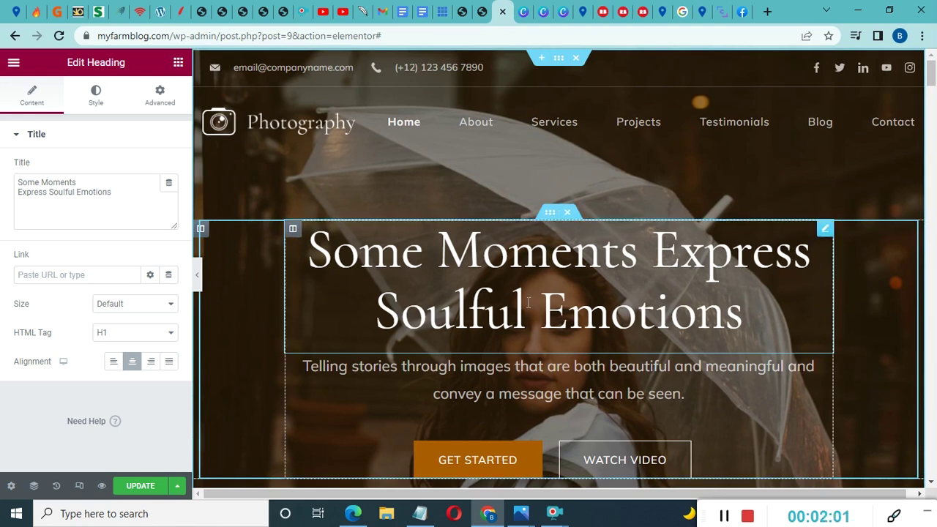
{"action": "scroll", "coordinate": [487, 313], "scroll_direction": "down", "scroll_amount": 5}
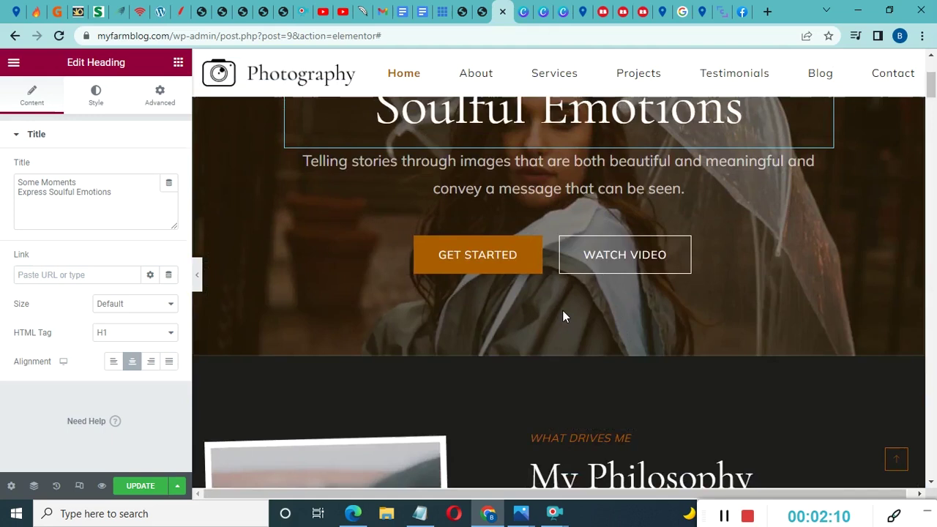
{"action": "scroll", "coordinate": [562, 316], "scroll_direction": "up", "scroll_amount": 3}
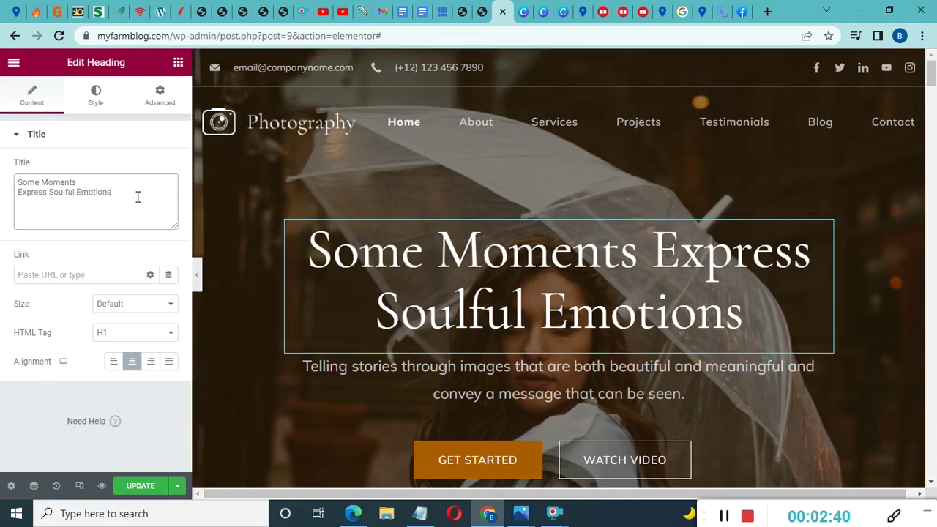
Replace the hero heading text with 'Everything Organic'
{"action": "left_click_drag", "start_coordinate": [139, 197], "coordinate": [7, 183]}
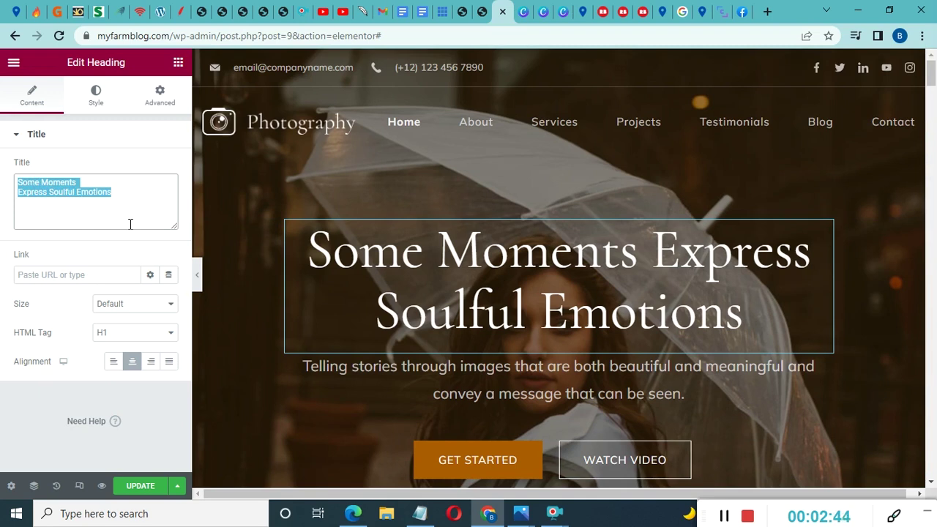
{"action": "key", "text": "BackSpace"}
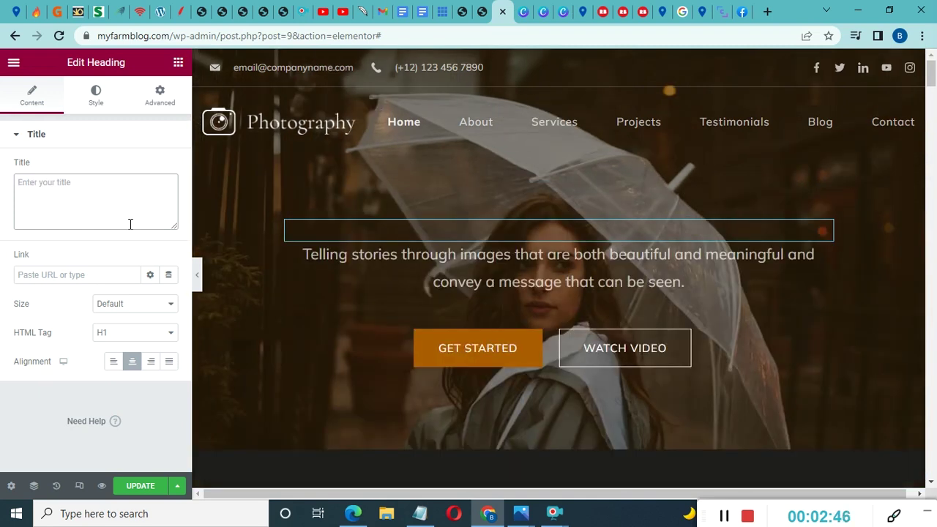
{"action": "type", "text": "Everything Organi"}
{"action": "type", "text": "c"}
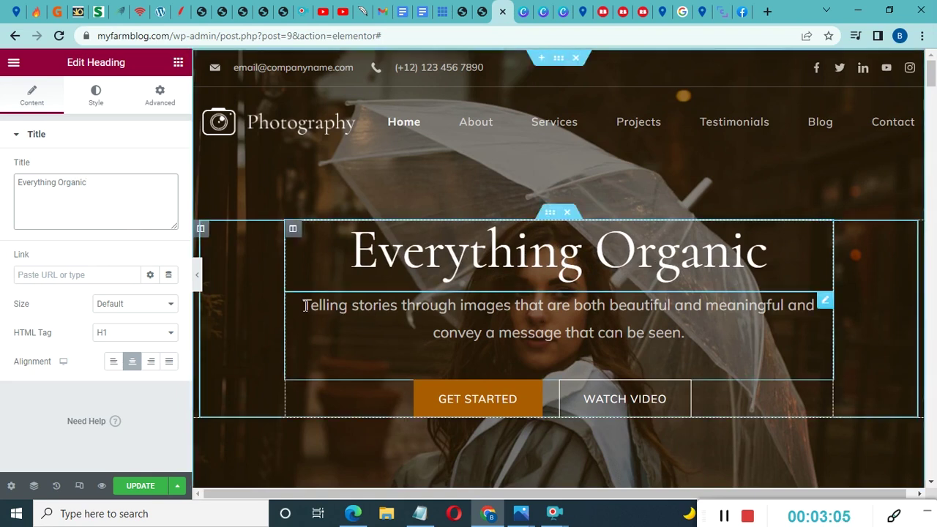
Change the text editor line beneath the heading to 'Feeding the nation'
{"action": "left_click", "coordinate": [825, 303]}
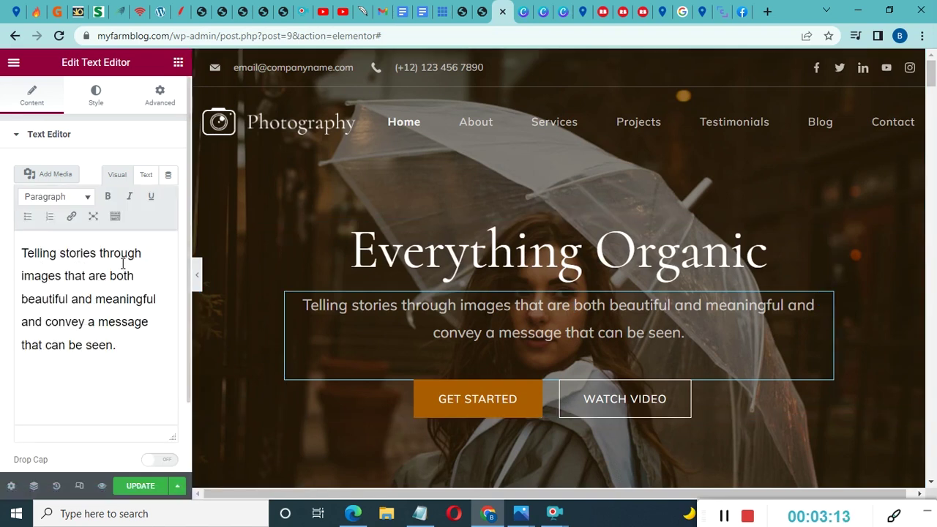
{"action": "left_click_drag", "start_coordinate": [123, 348], "coordinate": [98, 321]}
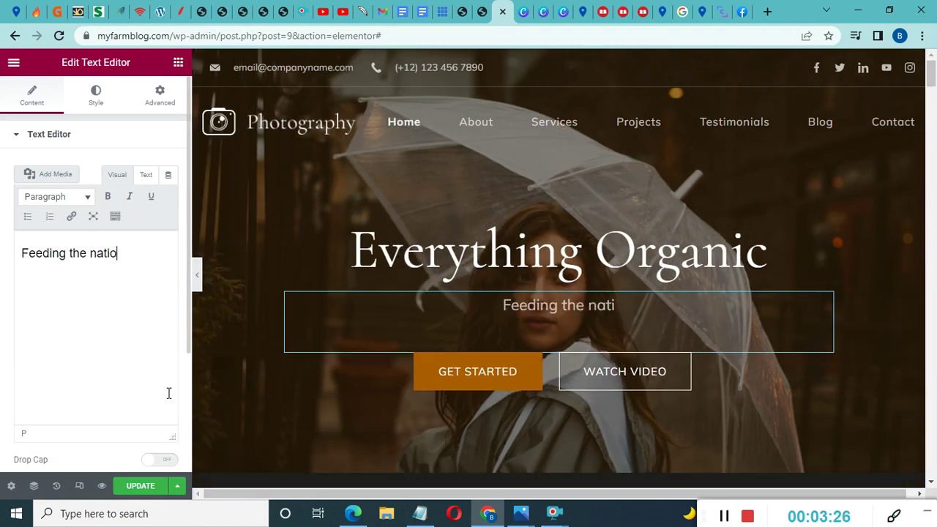
{"action": "type", "text": "ng the nation"}
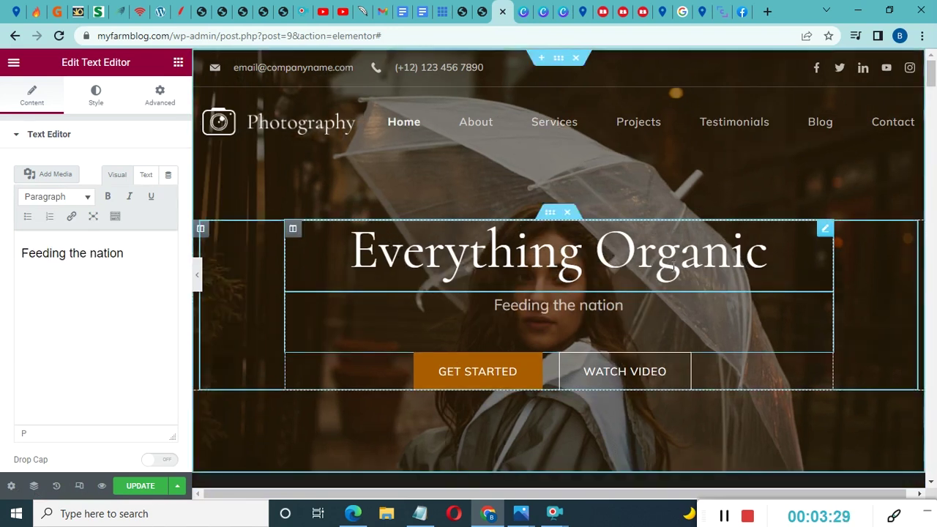
{"action": "scroll", "coordinate": [674, 267], "scroll_direction": "down", "scroll_amount": 1}
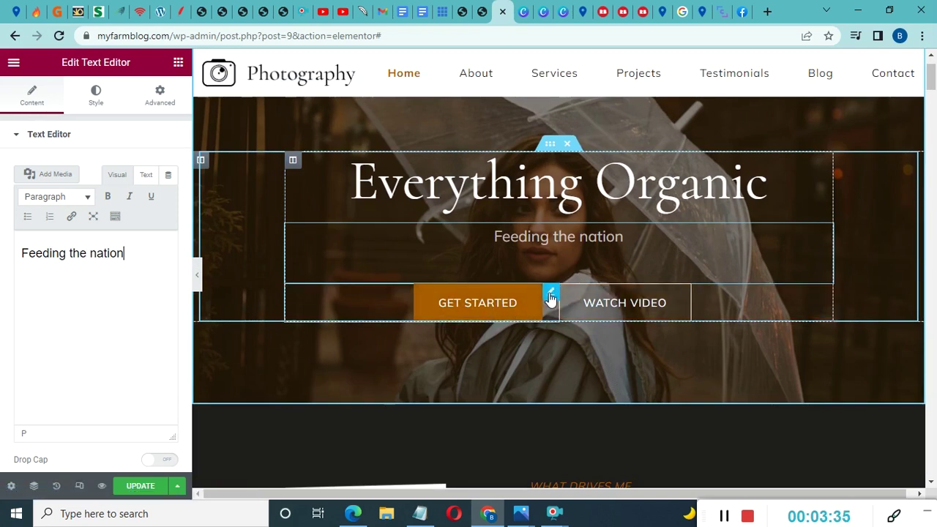
Open the GET STARTED button's settings and its Link field, then view the African Giants store
{"action": "left_click", "coordinate": [551, 297]}
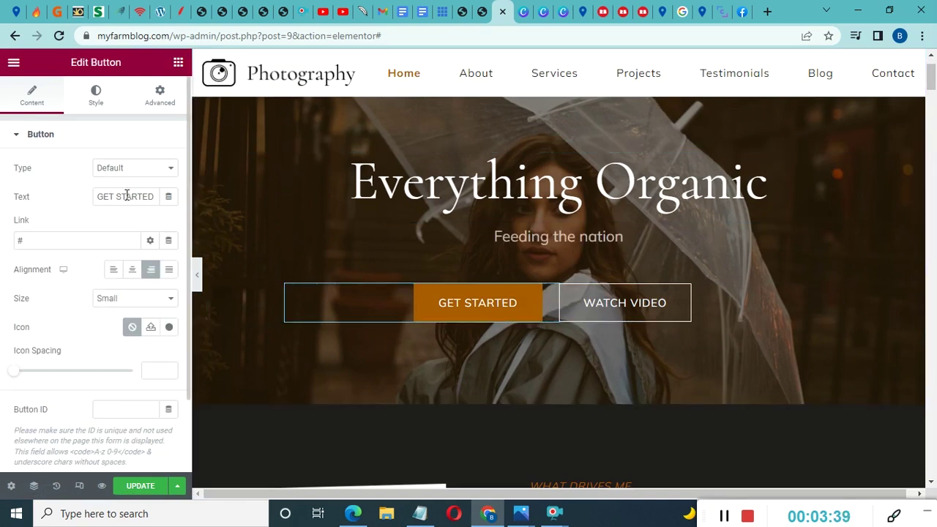
{"action": "left_click_drag", "start_coordinate": [95, 198], "coordinate": [136, 201]}
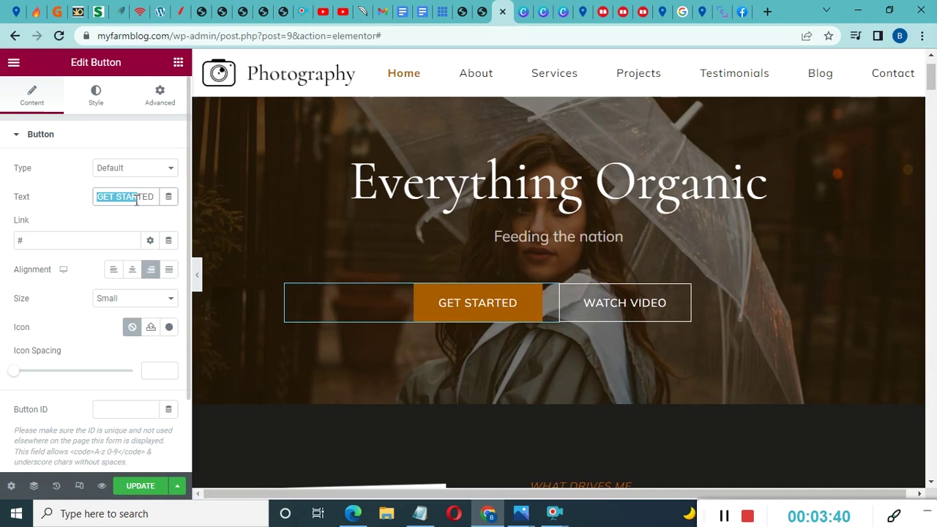
{"action": "left_click", "coordinate": [38, 248]}
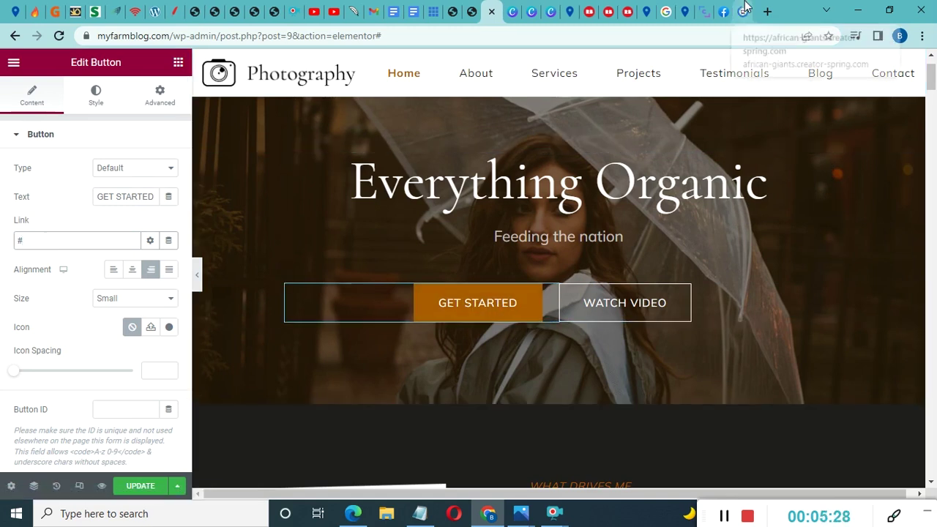
{"action": "left_click", "coordinate": [745, 6]}
Copy the African Giants store's URL and select the # placeholder in the button's Link field
{"action": "left_click_drag", "start_coordinate": [259, 33], "coordinate": [86, 40]}
{"action": "right_click", "coordinate": [117, 36]}
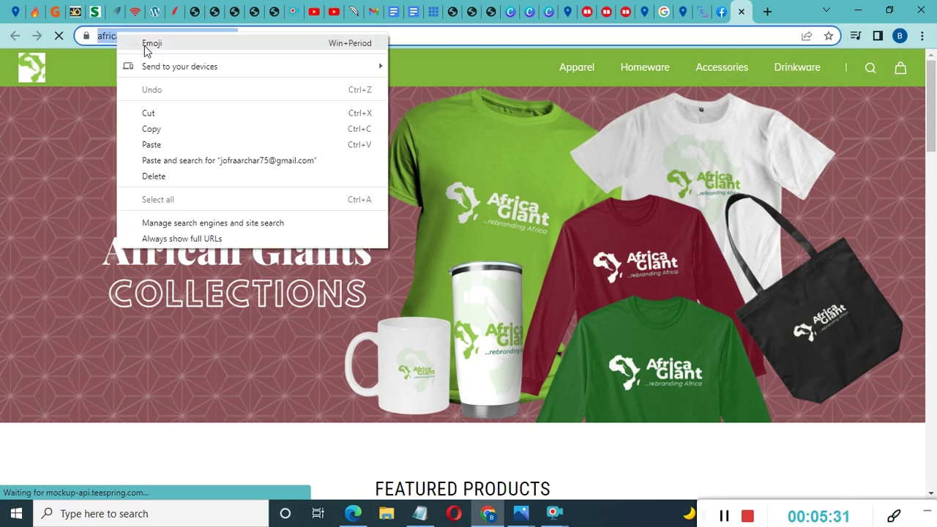
{"action": "left_click", "coordinate": [184, 131]}
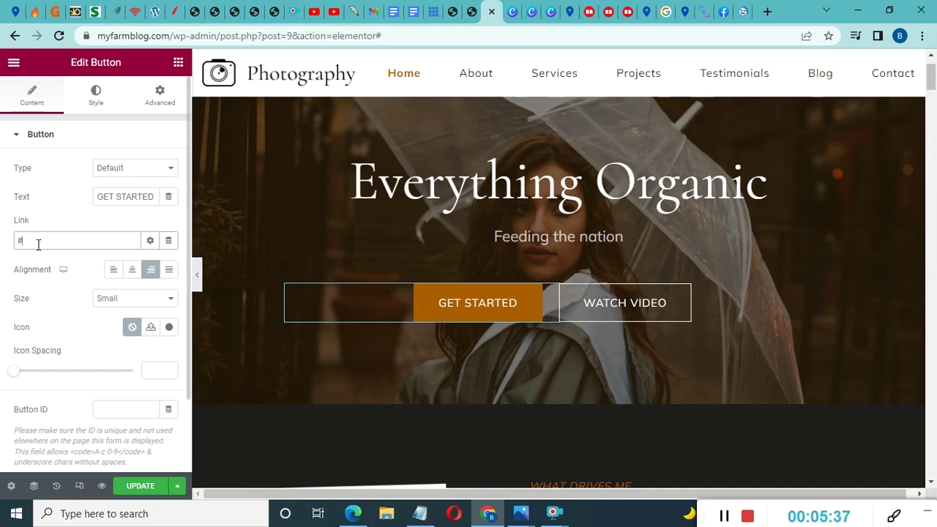
{"action": "double_click", "coordinate": [38, 245]}
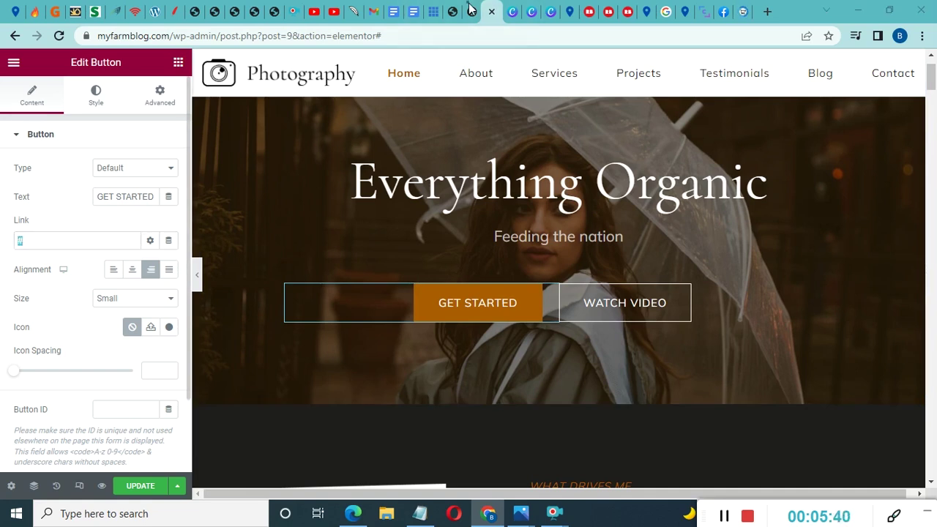
Paste the store URL as GET STARTED's link and set it to open in a new window
{"action": "key", "text": "Right"}
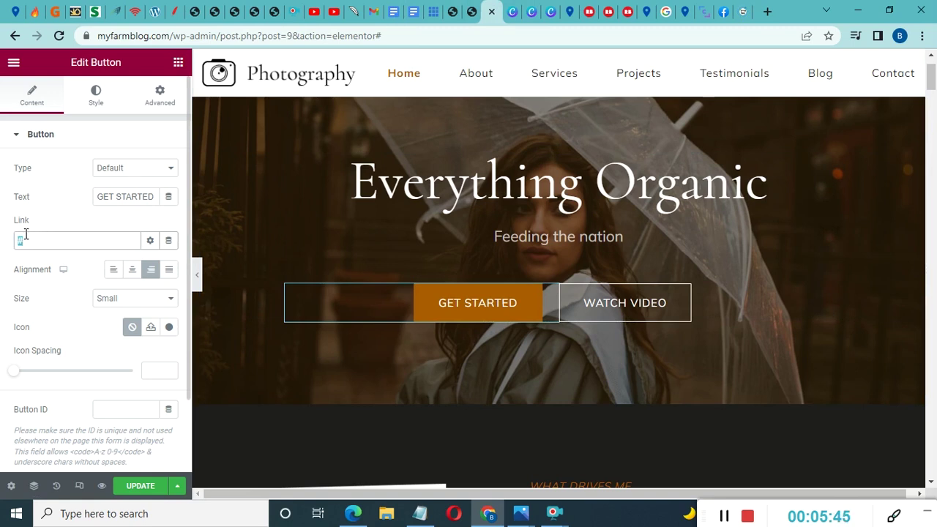
{"action": "key", "text": "ctrl+v"}
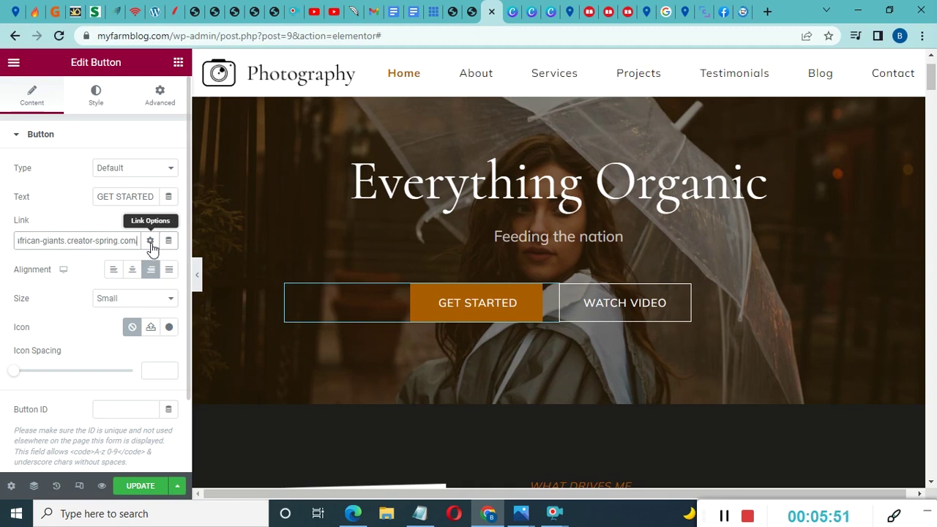
{"action": "left_click", "coordinate": [150, 242]}
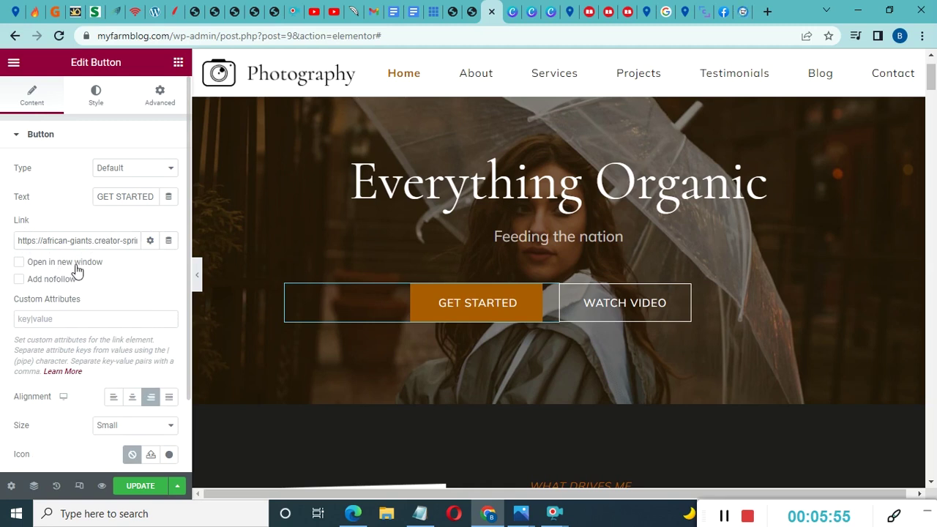
{"action": "left_click", "coordinate": [19, 262]}
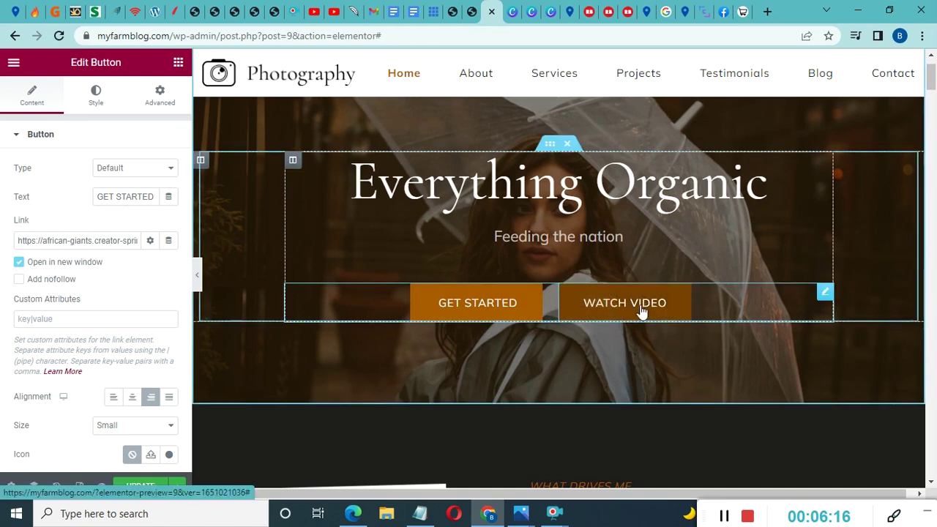
Change the second hero button's label from 'WATCH VIDEO' to 'More Info', keeping its # link
{"action": "left_click", "coordinate": [825, 296]}
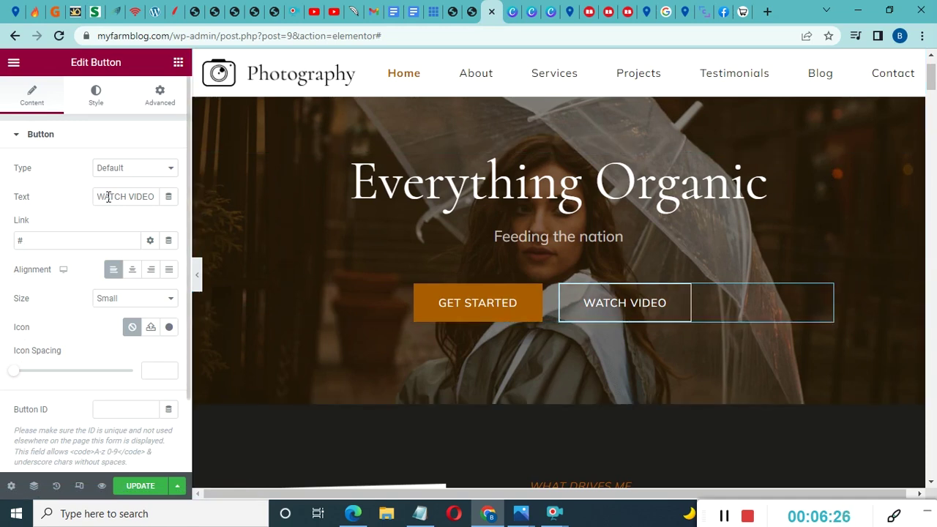
{"action": "left_click_drag", "start_coordinate": [102, 196], "coordinate": [166, 192]}
{"action": "left_click_drag", "start_coordinate": [29, 239], "coordinate": [11, 243]}
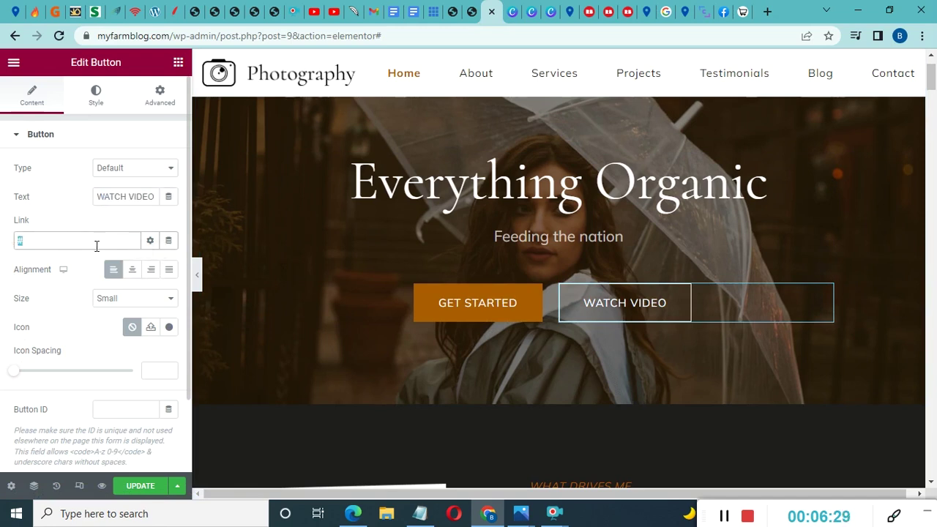
{"action": "left_click", "coordinate": [95, 196]}
{"action": "left_click_drag", "start_coordinate": [131, 196], "coordinate": [156, 197]}
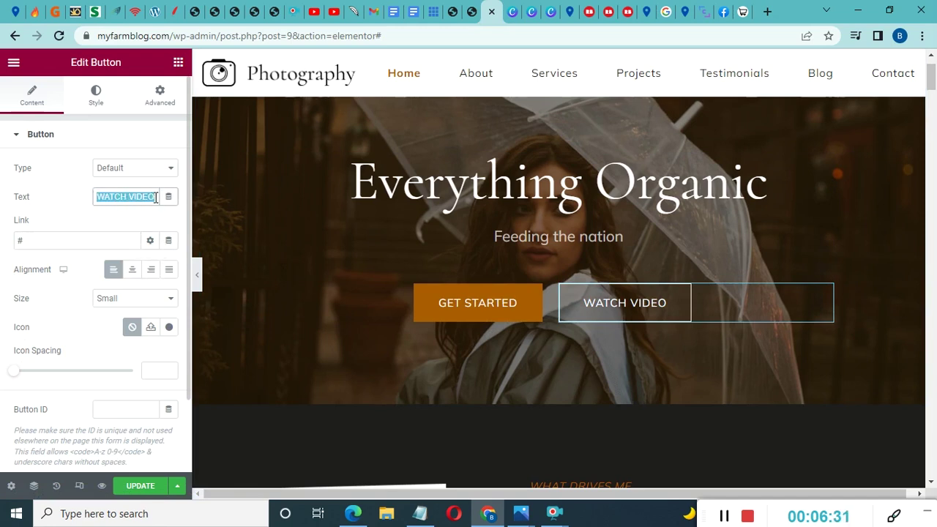
{"action": "key", "text": "BackSpace"}
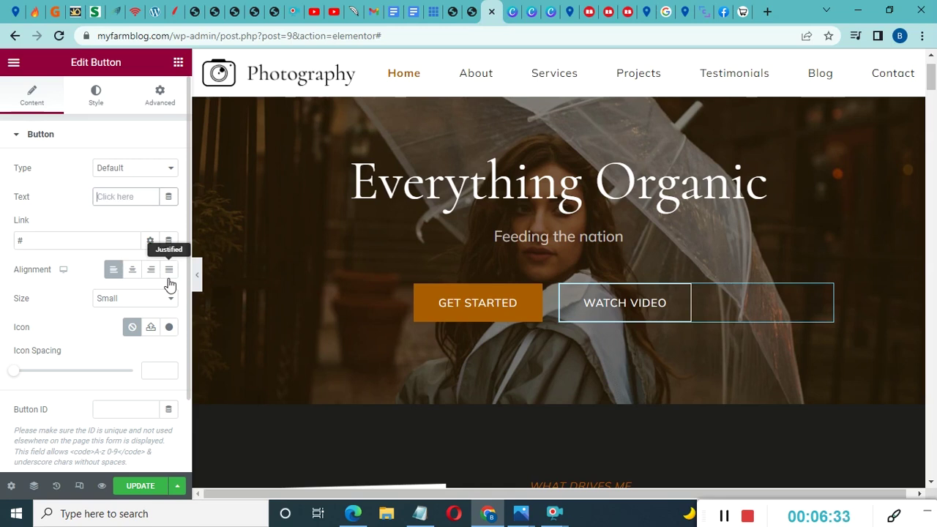
{"action": "type", "text": "M"}
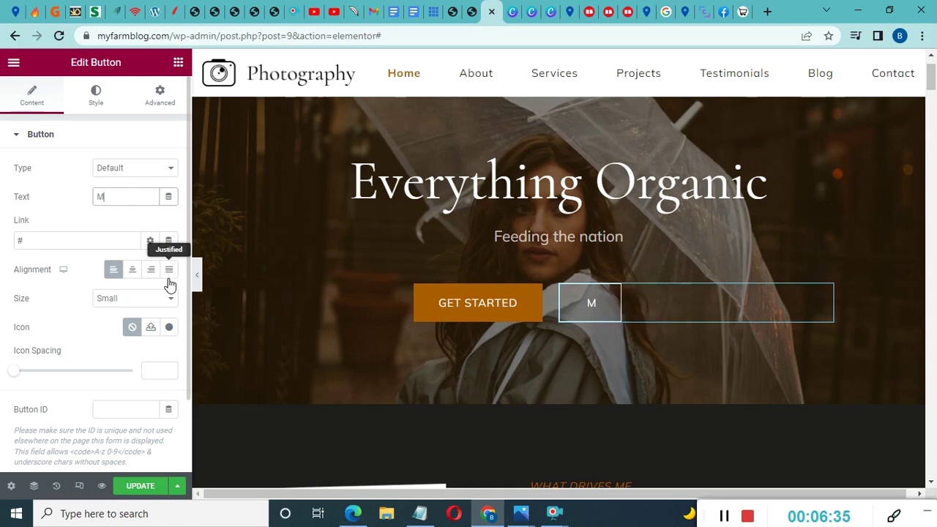
{"action": "type", "text": "ore"}
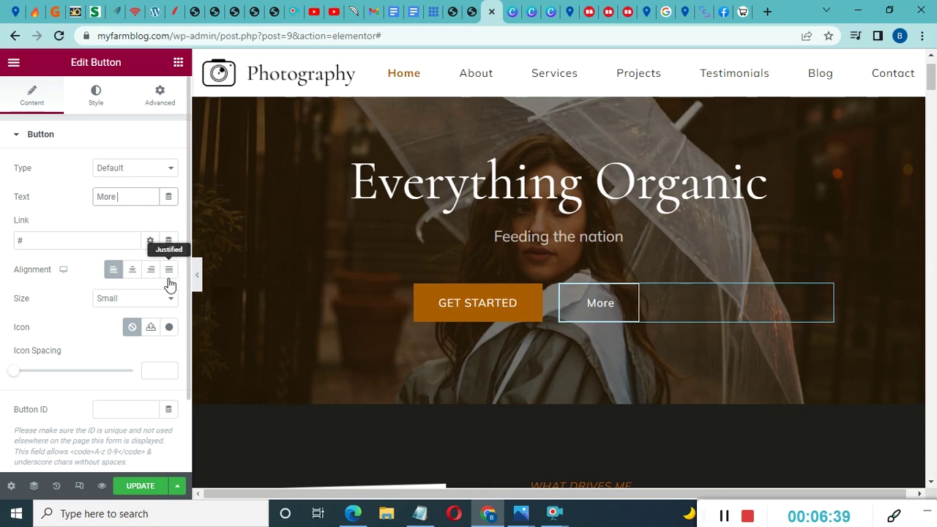
{"action": "type", "text": " Info"}
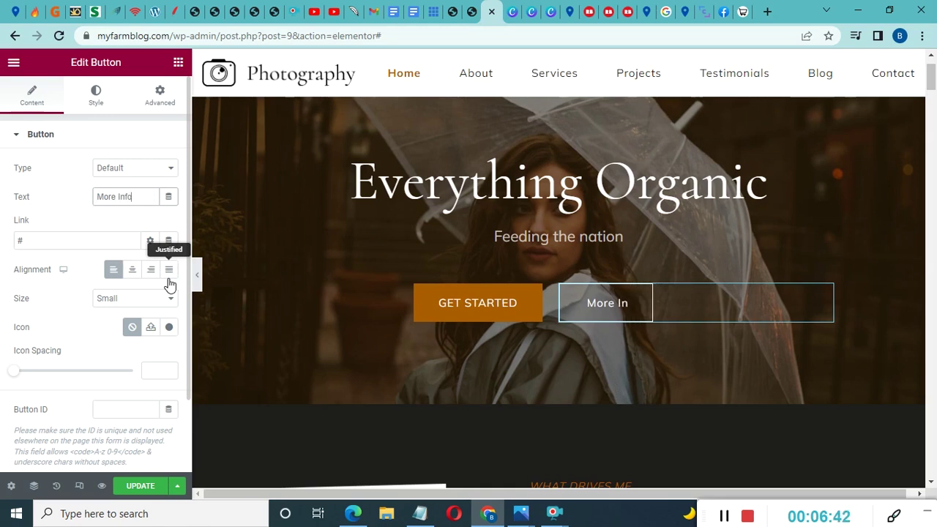
{"action": "double_click", "coordinate": [49, 240]}
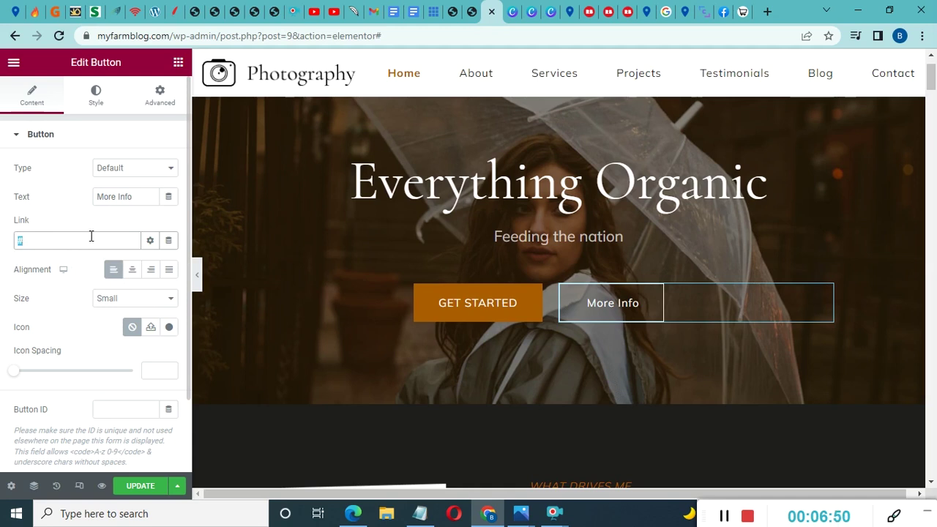
{"action": "left_click", "coordinate": [389, 271]}
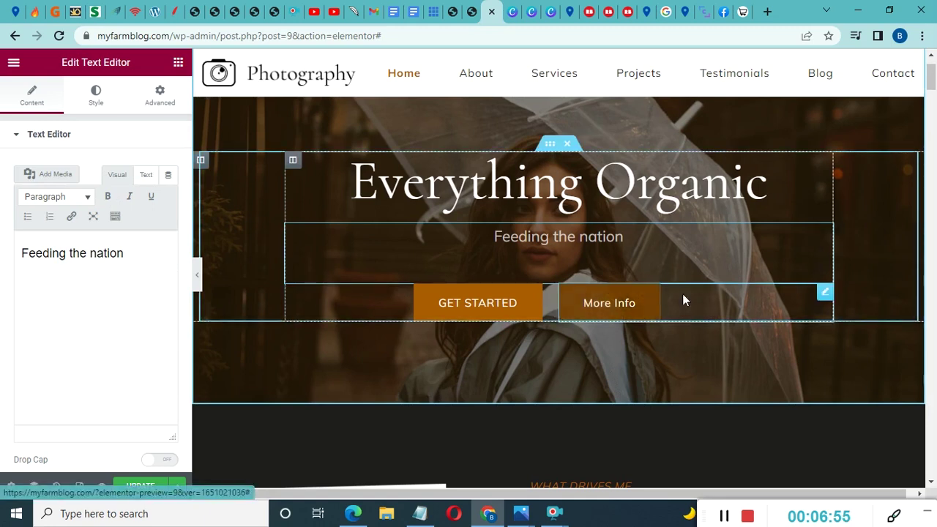
{"action": "left_click", "coordinate": [826, 294]}
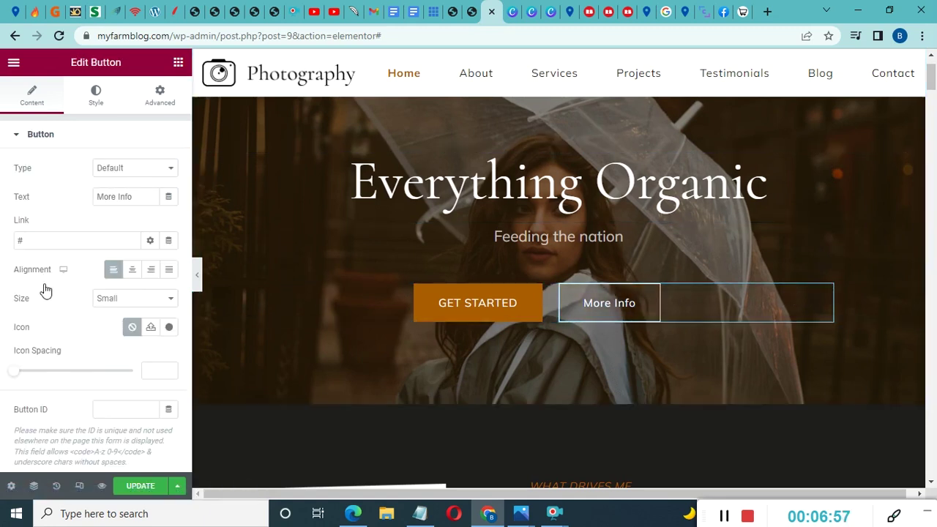
{"action": "scroll", "coordinate": [37, 305], "scroll_direction": "down", "scroll_amount": 2}
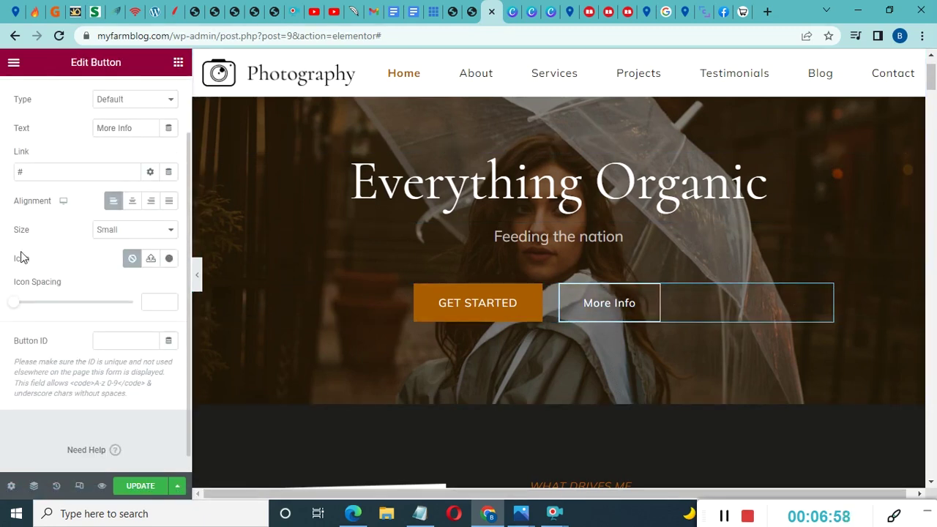
{"action": "left_click", "coordinate": [128, 233]}
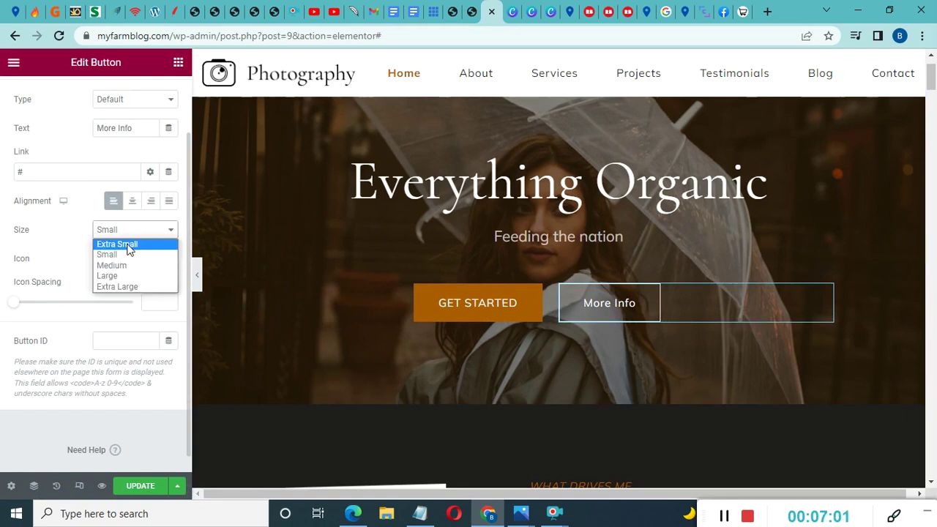
{"action": "left_click", "coordinate": [129, 245]}
{"action": "left_click", "coordinate": [135, 233]}
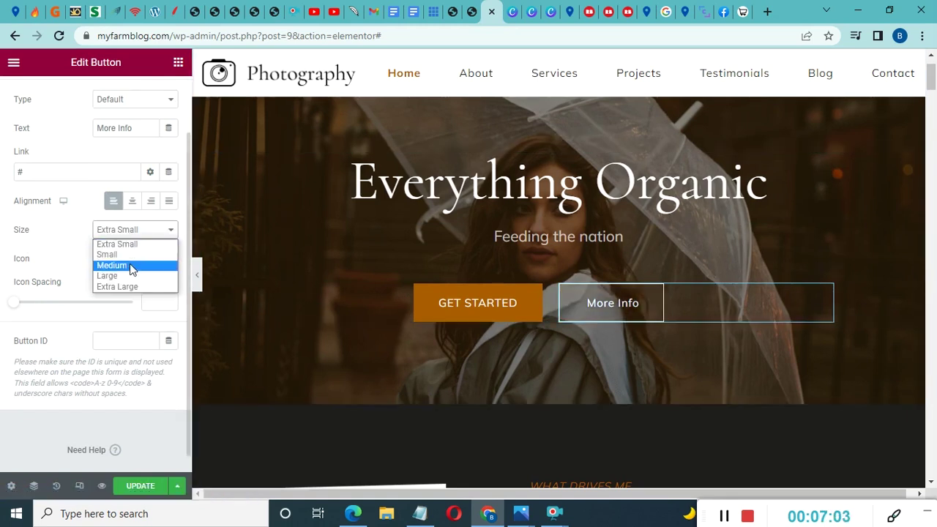
{"action": "left_click", "coordinate": [124, 278]}
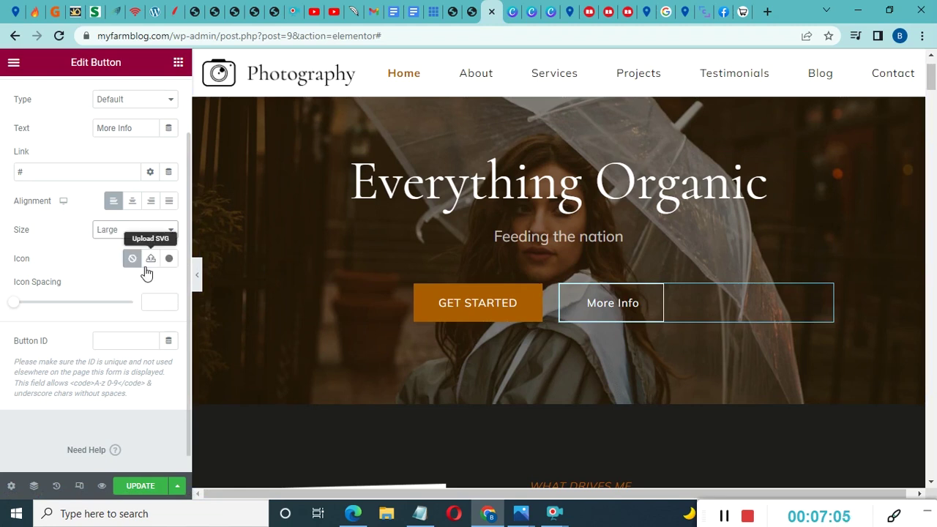
{"action": "left_click", "coordinate": [137, 231]}
{"action": "left_click", "coordinate": [129, 287]}
{"action": "key", "text": "Up"}
{"action": "key", "text": "Up"}
{"action": "key", "text": "Up"}
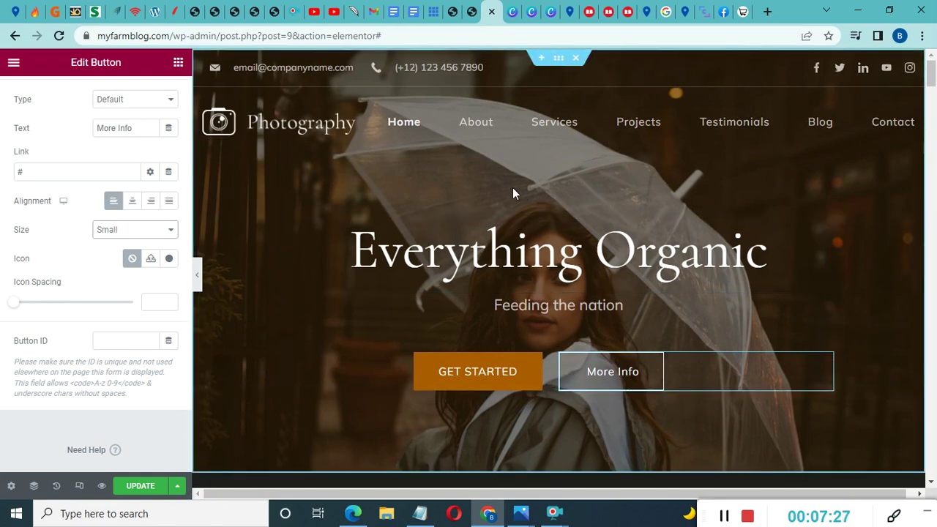
{"action": "scroll", "coordinate": [490, 327], "scroll_direction": "down", "scroll_amount": 1}
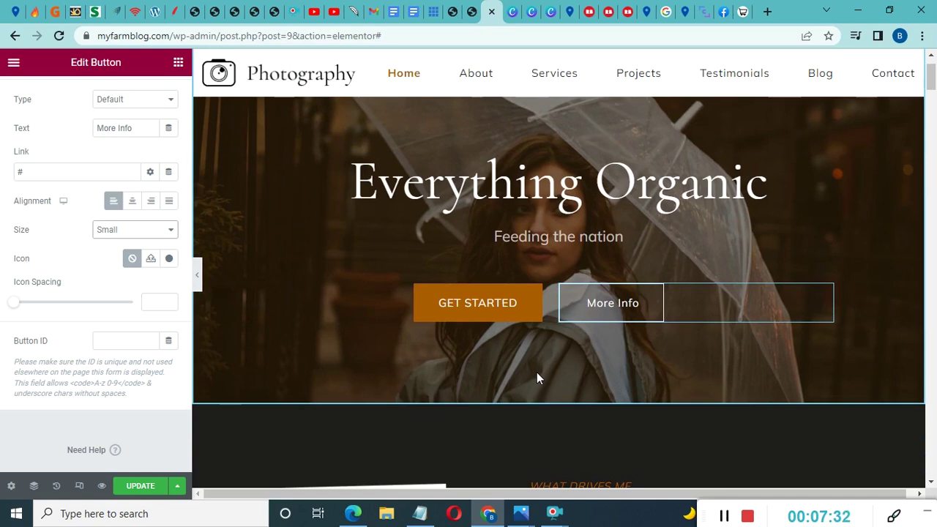
{"action": "scroll", "coordinate": [537, 372], "scroll_direction": "up", "scroll_amount": 1}
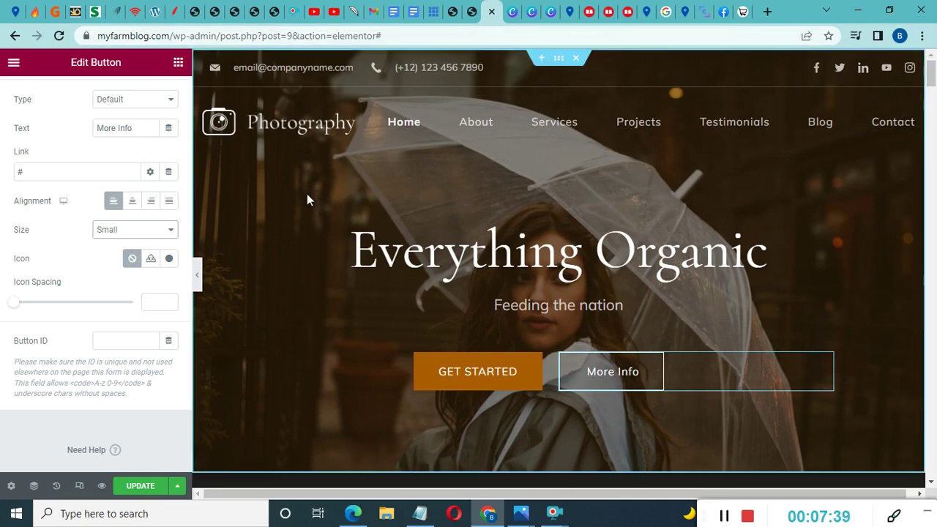
Set the hero banner background to myfarmblog-banner-1.png, the goat-and-rooster barn photo
{"action": "right_click", "coordinate": [516, 182]}
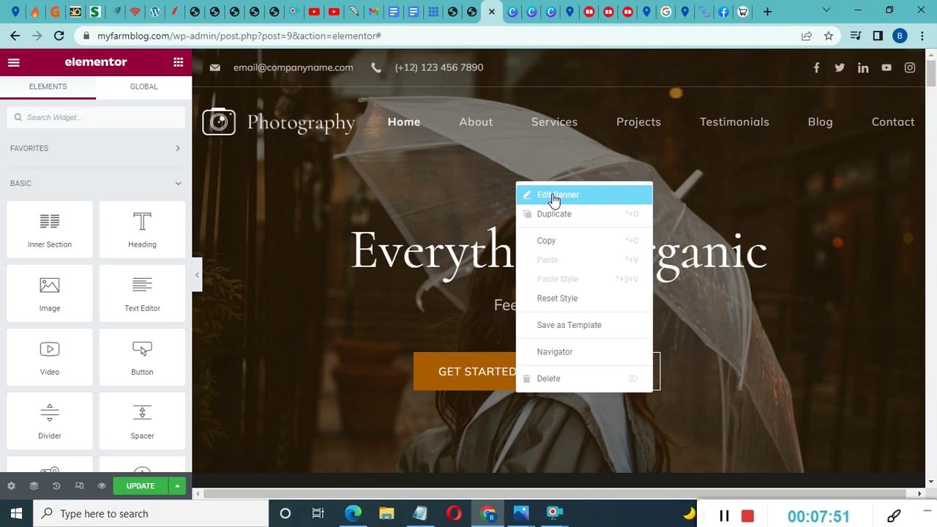
{"action": "left_click", "coordinate": [557, 195]}
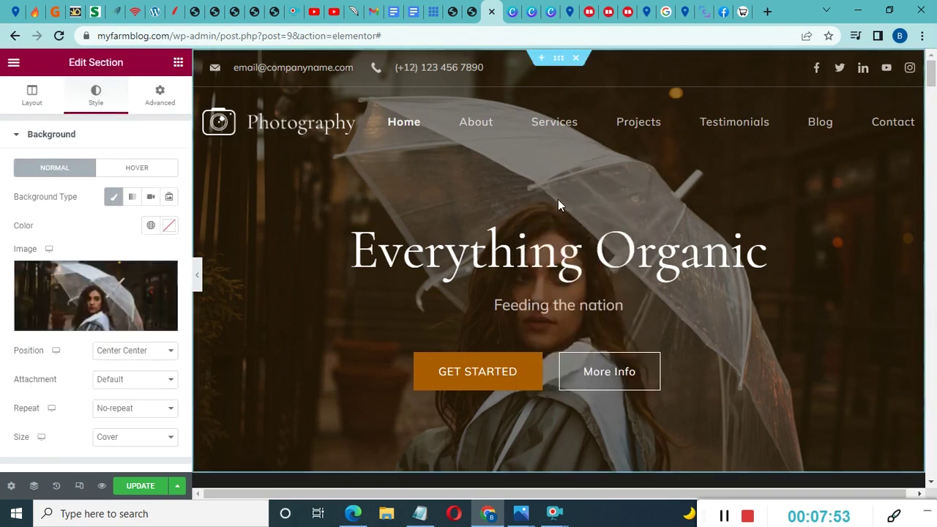
{"action": "scroll", "coordinate": [96, 322], "scroll_direction": "down", "scroll_amount": 2}
{"action": "scroll", "coordinate": [96, 322], "scroll_direction": "up", "scroll_amount": 2}
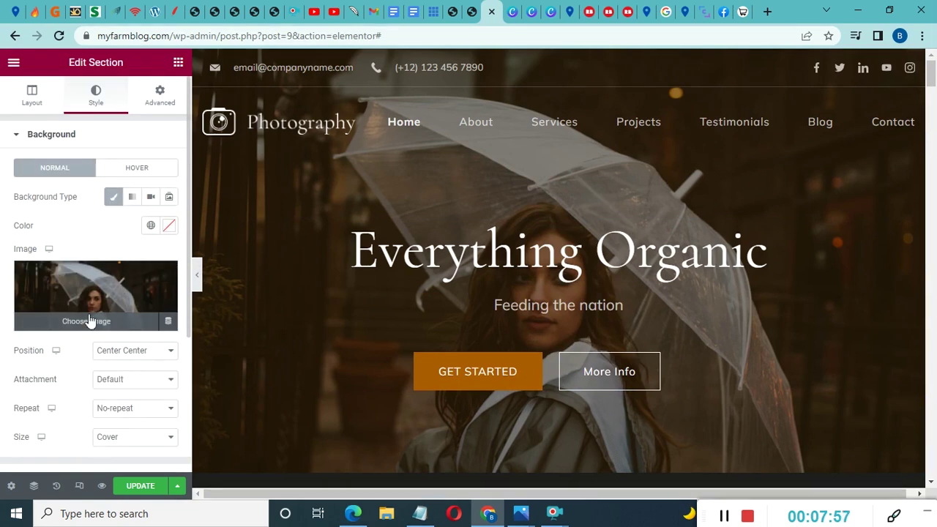
{"action": "left_click", "coordinate": [103, 325]}
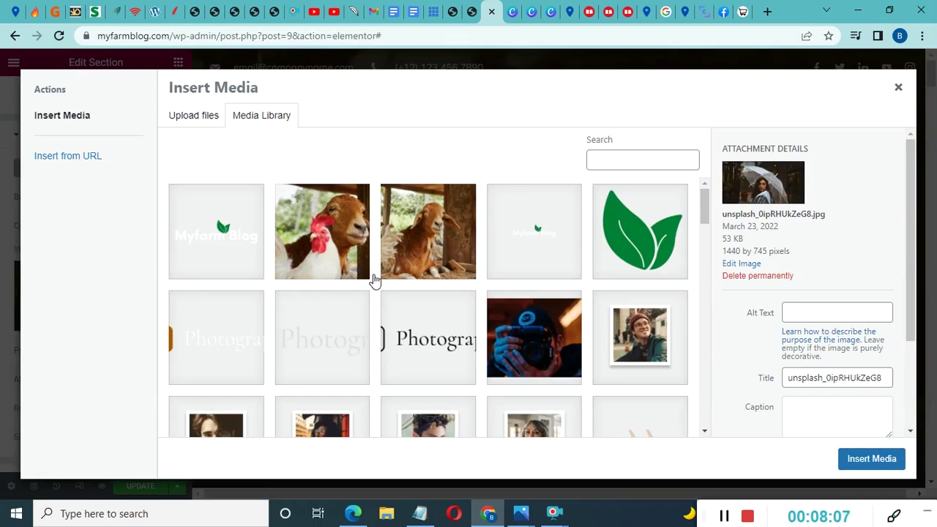
{"action": "left_click", "coordinate": [417, 245]}
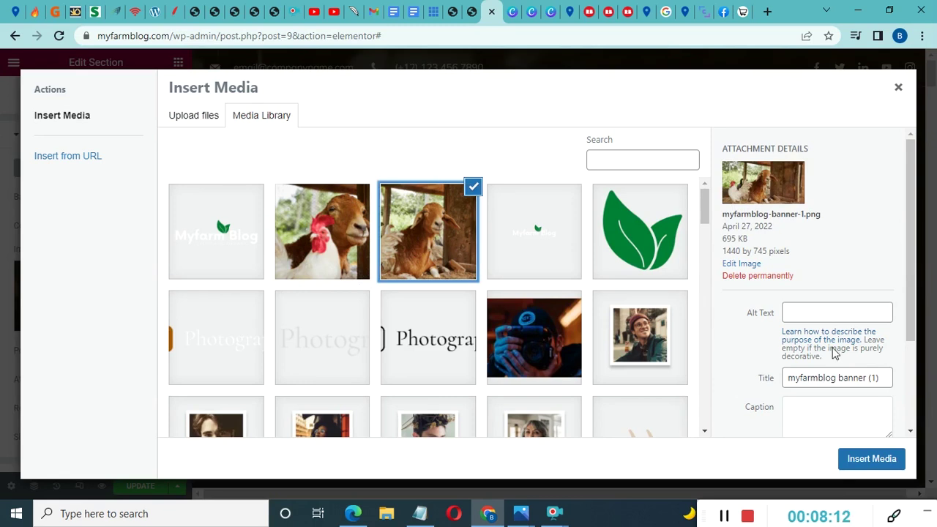
{"action": "left_click", "coordinate": [867, 462]}
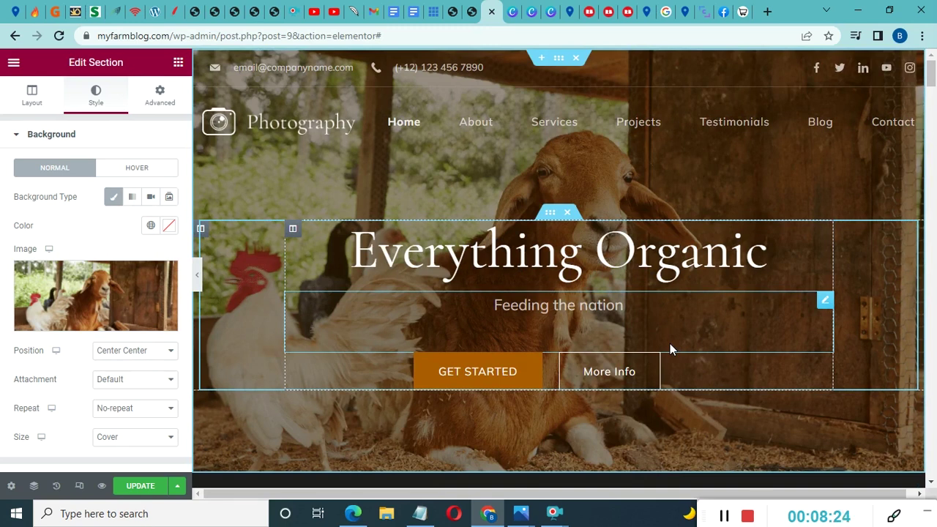
Scroll the Elementor preview to the My Philosophy section beside the photographer-with-tripod picture
{"action": "scroll", "coordinate": [670, 343], "scroll_direction": "down", "scroll_amount": 5}
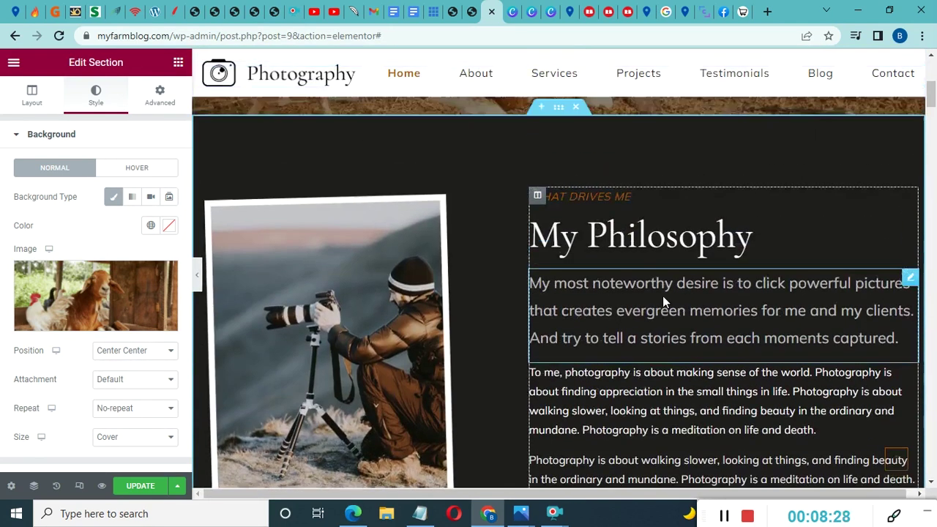
{"action": "scroll", "coordinate": [662, 296], "scroll_direction": "up", "scroll_amount": 1}
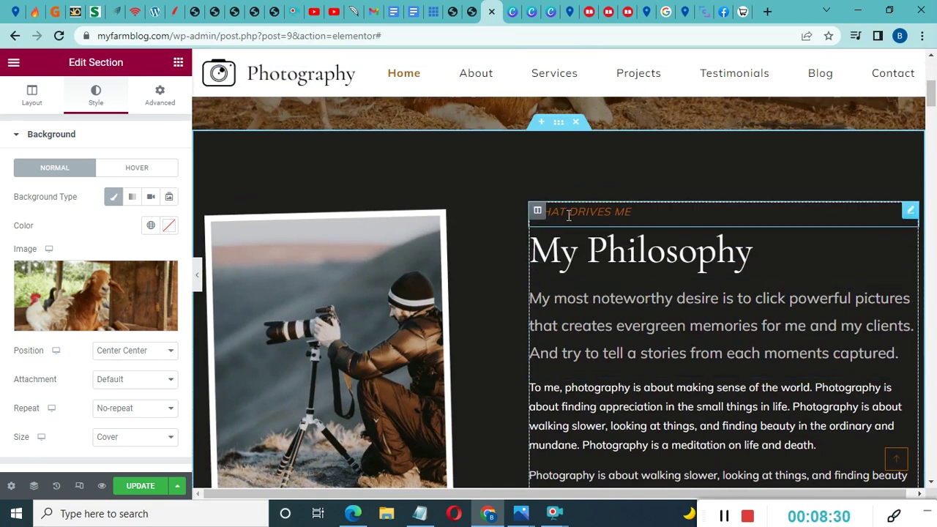
{"action": "scroll", "coordinate": [640, 309], "scroll_direction": "down", "scroll_amount": 2}
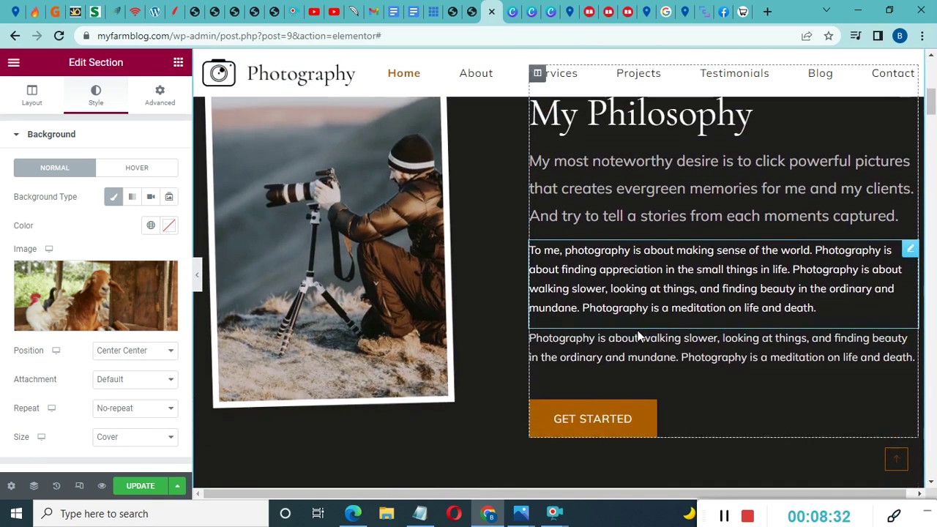
{"action": "scroll", "coordinate": [651, 207], "scroll_direction": "up", "scroll_amount": 1}
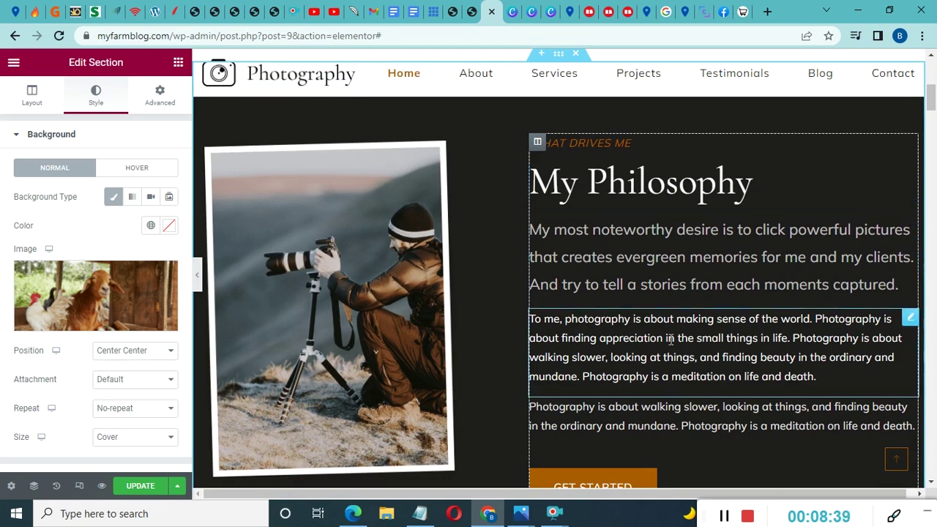
{"action": "scroll", "coordinate": [665, 367], "scroll_direction": "down", "scroll_amount": 1}
{"action": "scroll", "coordinate": [665, 372], "scroll_direction": "up", "scroll_amount": 1}
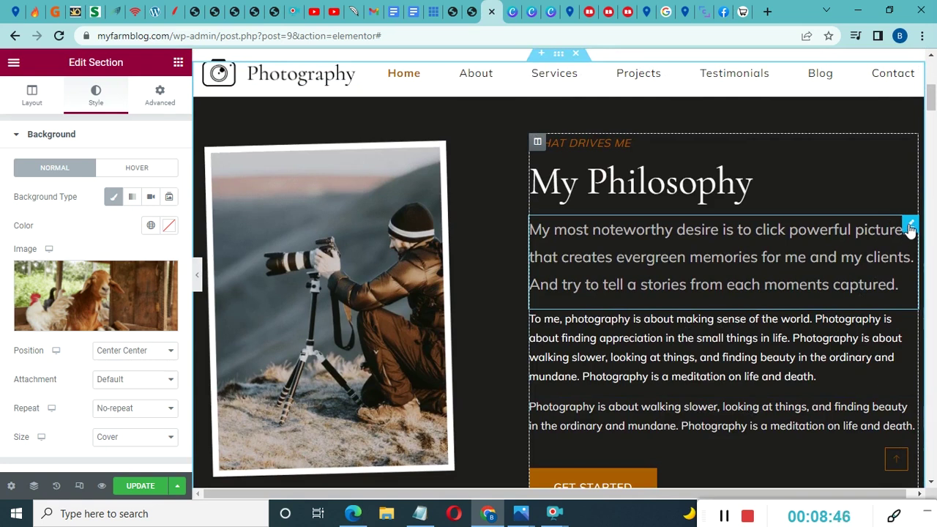
Select the My Philosophy intro paragraph and open its Style tab Typography settings
{"action": "left_click", "coordinate": [911, 227]}
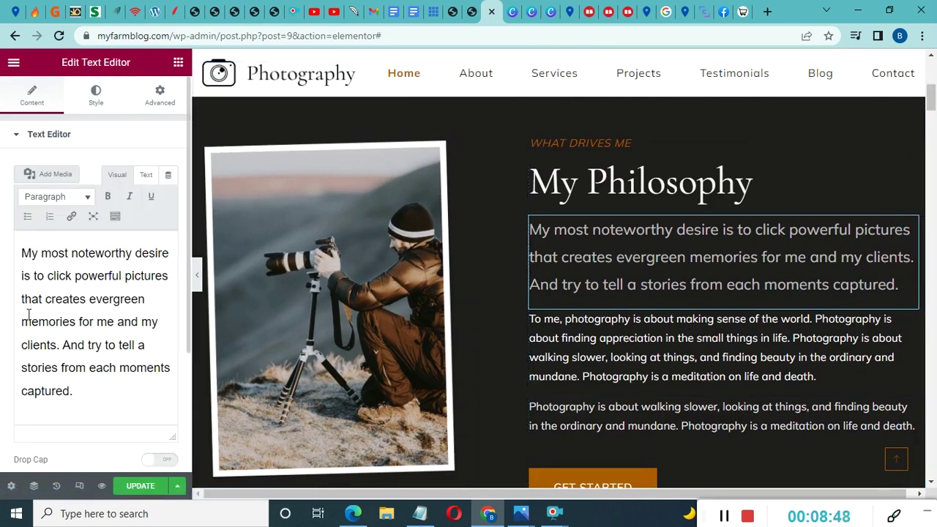
{"action": "left_click_drag", "start_coordinate": [22, 253], "coordinate": [125, 396]}
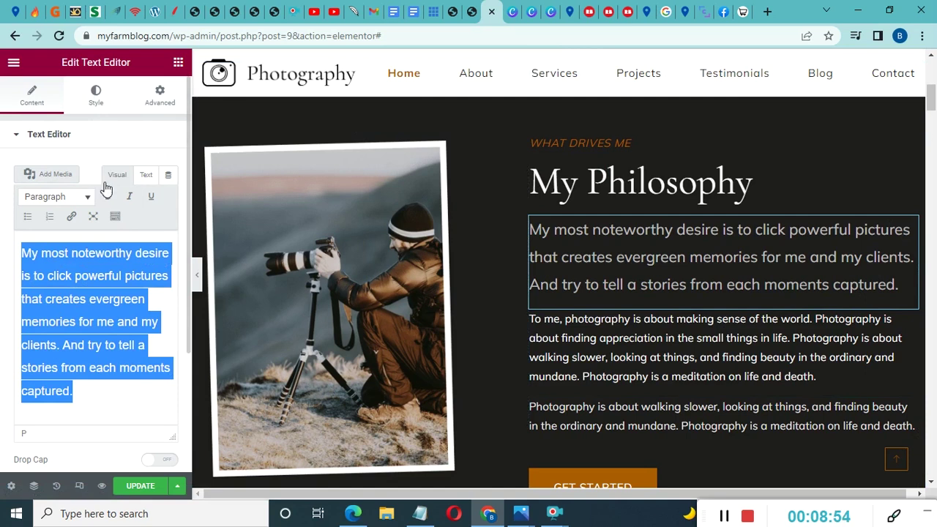
{"action": "left_click", "coordinate": [96, 95]}
{"action": "left_click", "coordinate": [96, 95]}
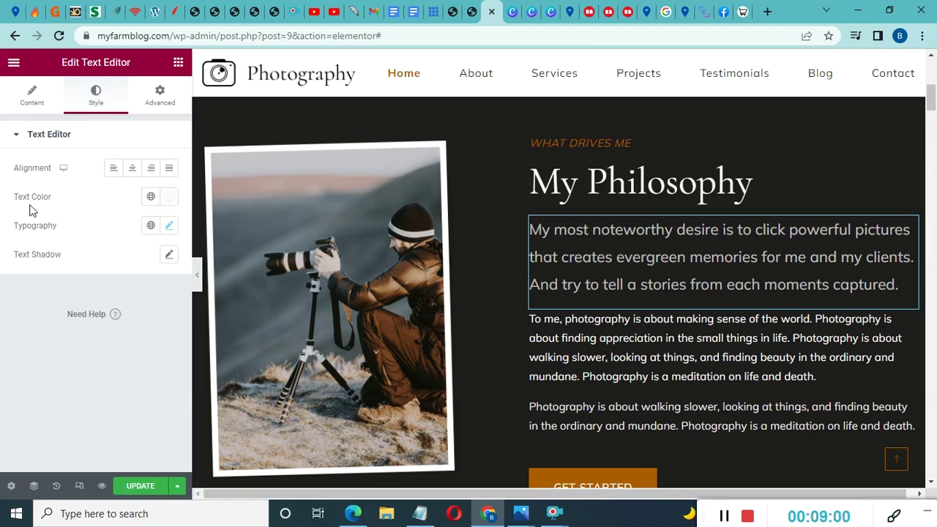
{"action": "left_click", "coordinate": [171, 227]}
{"action": "scroll", "coordinate": [64, 268], "scroll_direction": "down", "scroll_amount": 1}
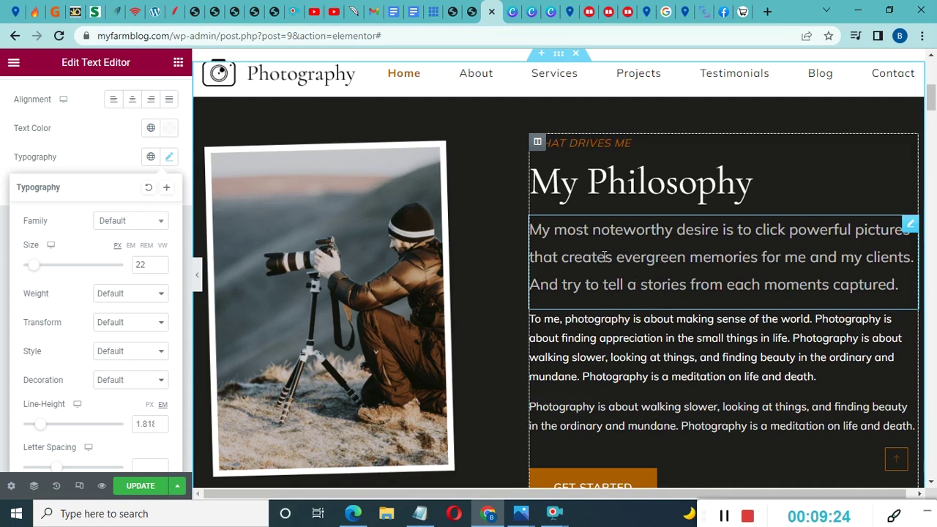
Set the paragraph's font family to Akronim and enlarge the text
{"action": "left_click", "coordinate": [132, 230]}
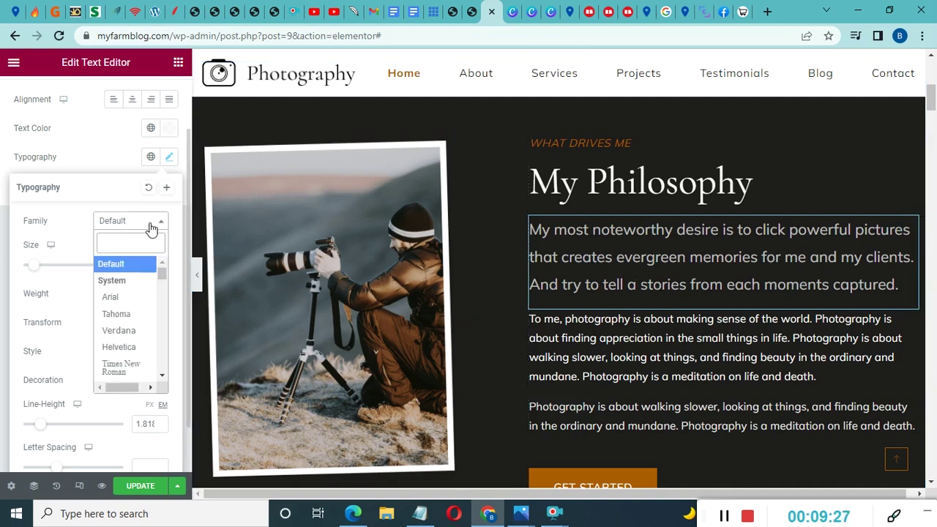
{"action": "left_click", "coordinate": [116, 320]}
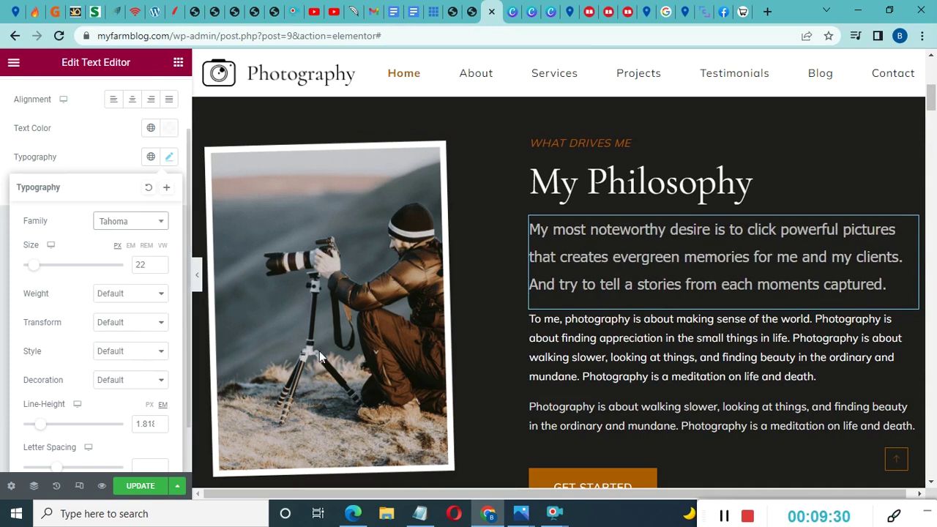
{"action": "left_click", "coordinate": [121, 229]}
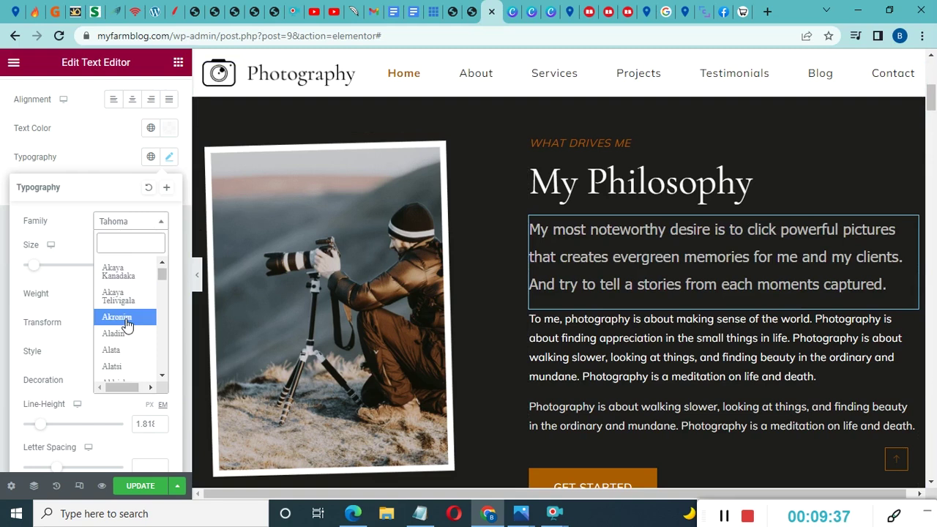
{"action": "left_click", "coordinate": [117, 317]}
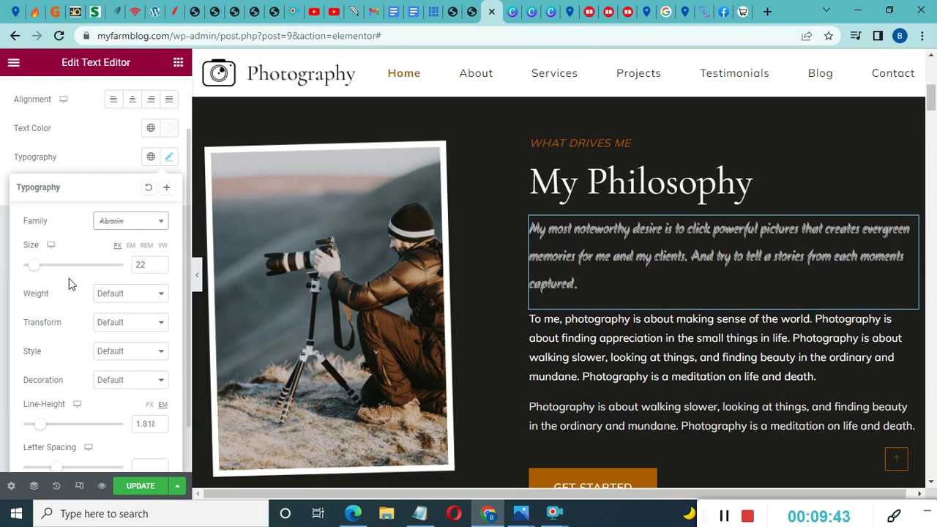
{"action": "left_click_drag", "start_coordinate": [37, 271], "coordinate": [34, 280]}
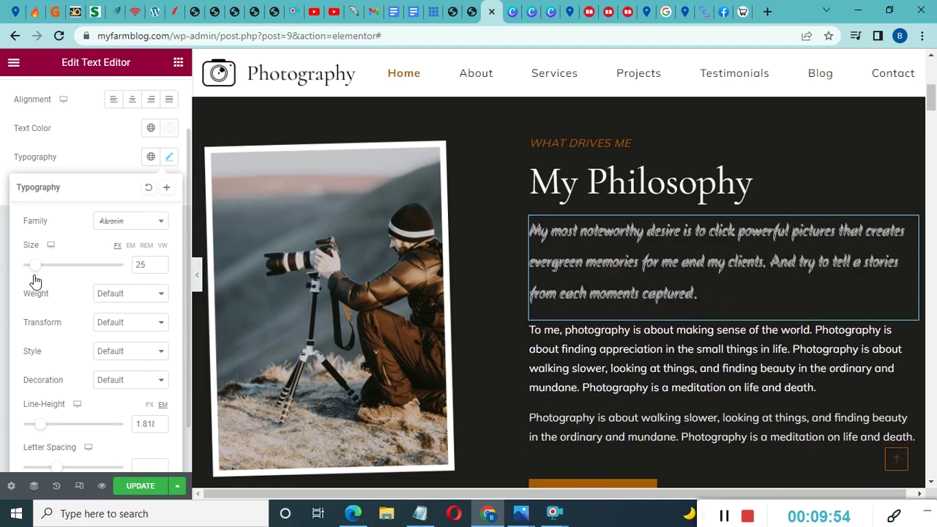
Try paragraph weights 100 and 900, and set the font size to 59
{"action": "left_click", "coordinate": [134, 296]}
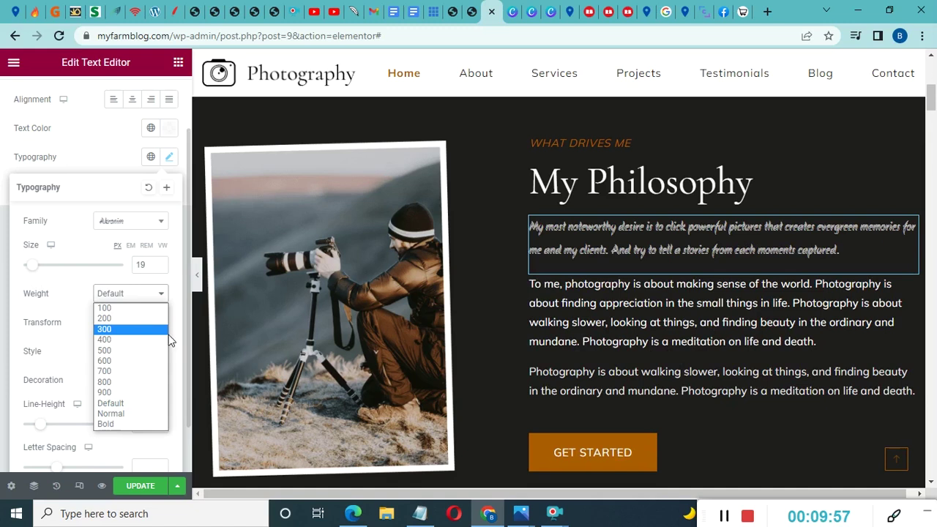
{"action": "left_click", "coordinate": [117, 309]}
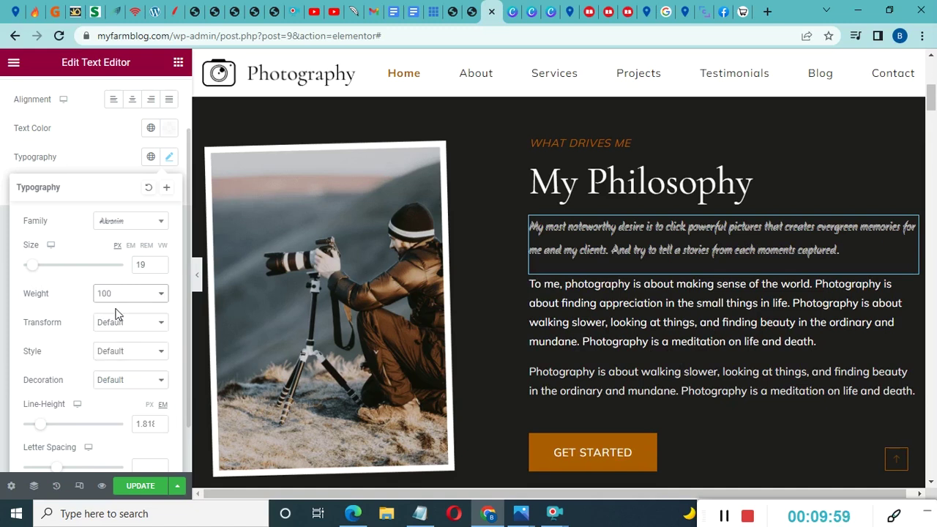
{"action": "left_click", "coordinate": [134, 296]}
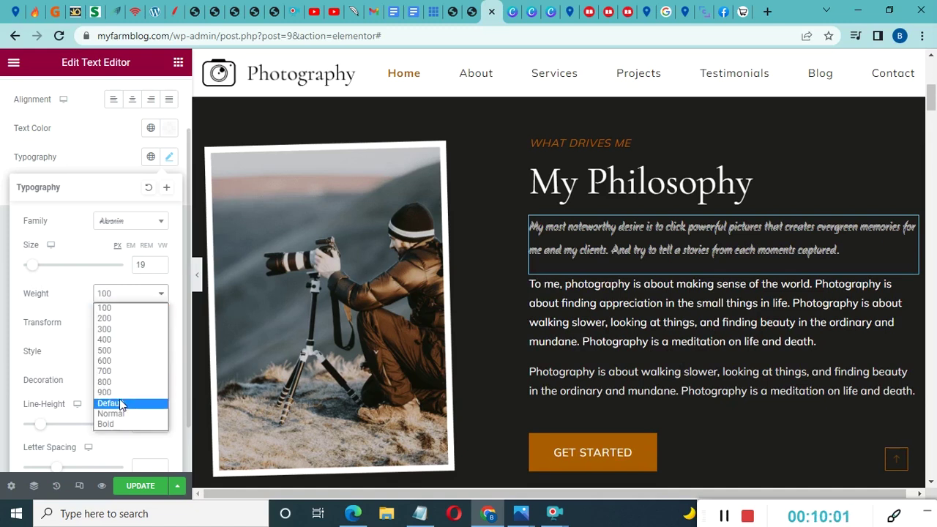
{"action": "left_click", "coordinate": [121, 393]}
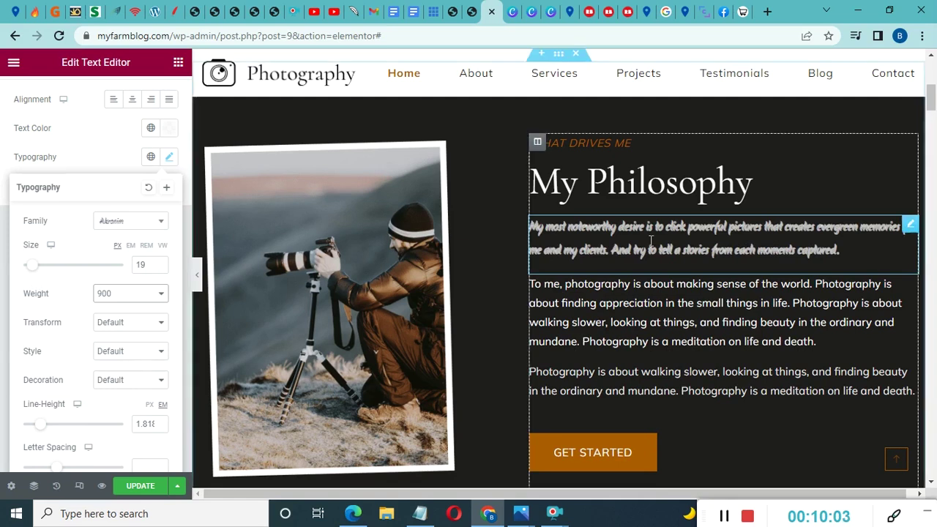
{"action": "left_click_drag", "start_coordinate": [29, 267], "coordinate": [53, 267]}
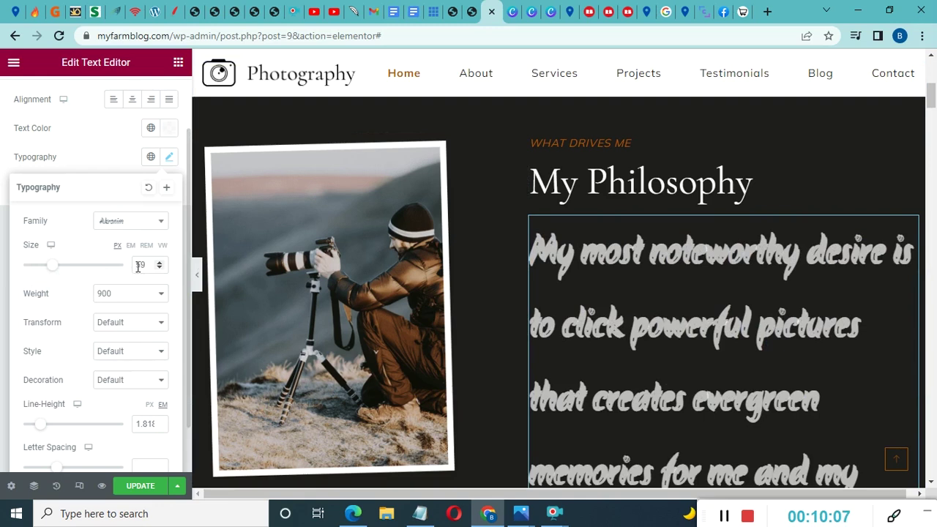
Try weights 100 and 900 again, then reset the paragraph weight to Default
{"action": "left_click", "coordinate": [140, 295]}
{"action": "left_click", "coordinate": [117, 310]}
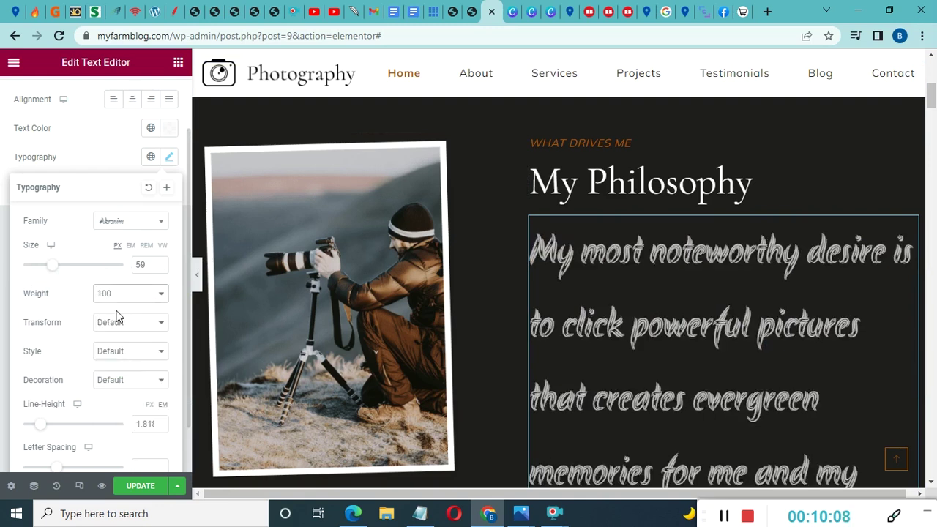
{"action": "left_click", "coordinate": [124, 297]}
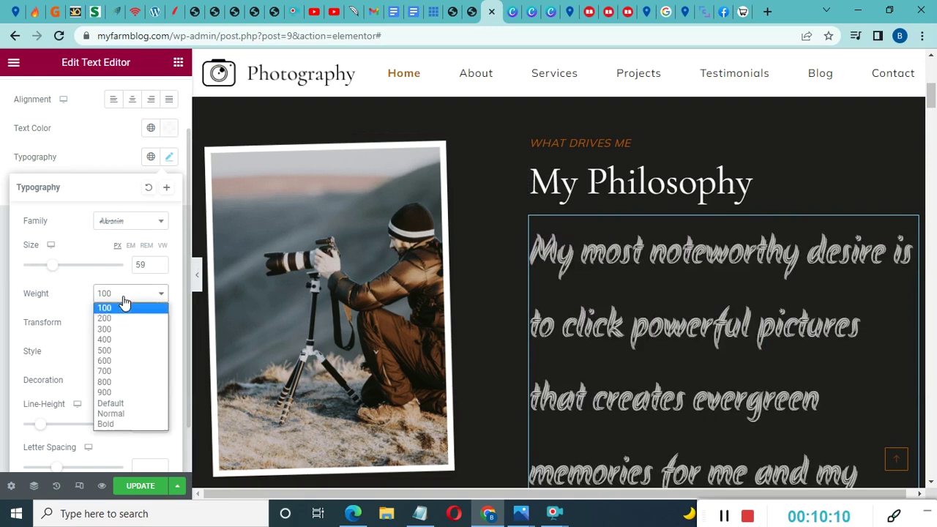
{"action": "left_click", "coordinate": [110, 392]}
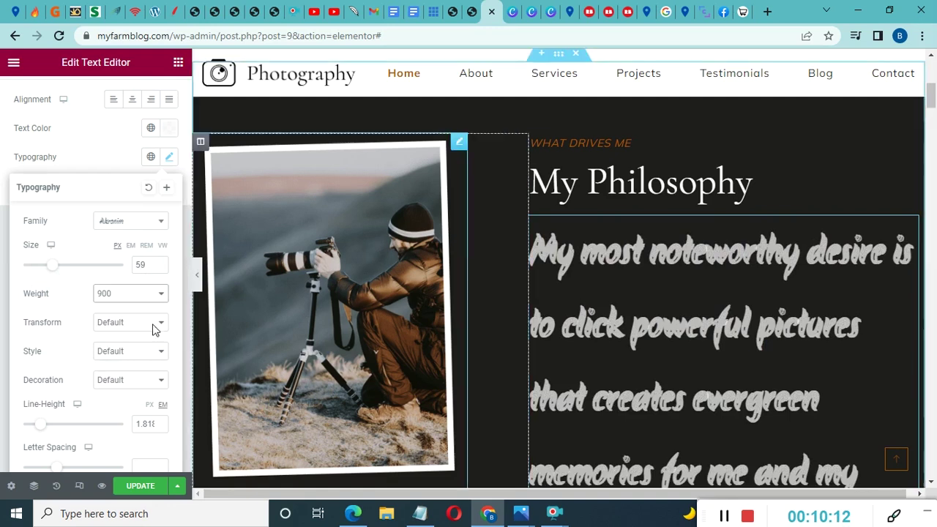
{"action": "left_click", "coordinate": [110, 294]}
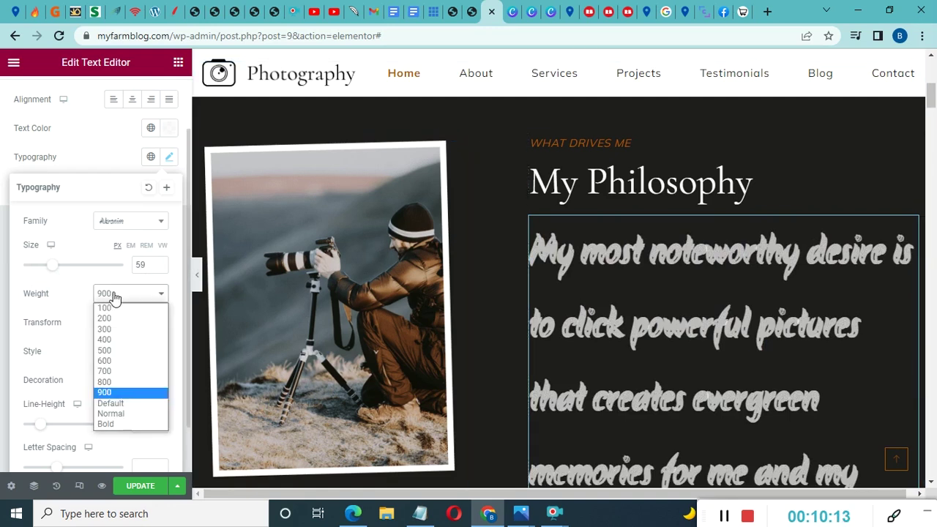
{"action": "left_click", "coordinate": [110, 404]}
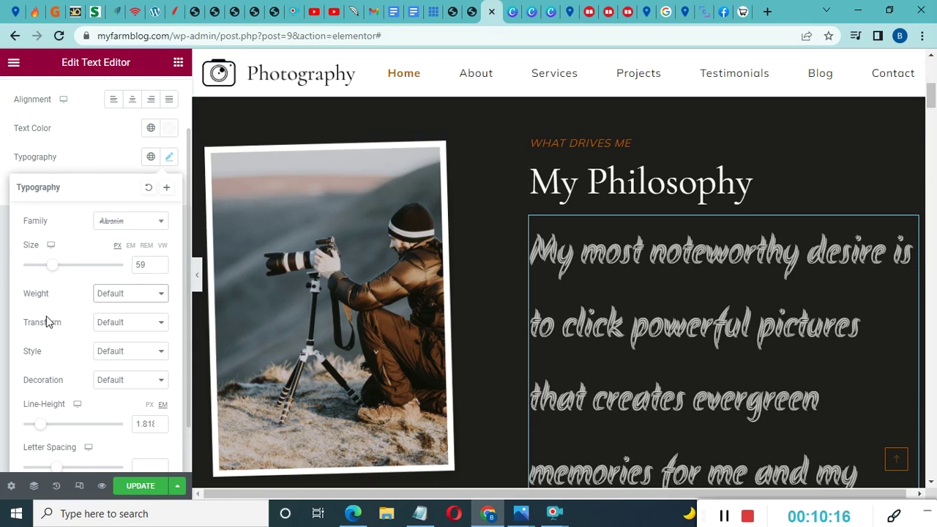
{"action": "scroll", "coordinate": [72, 317], "scroll_direction": "down", "scroll_amount": 1}
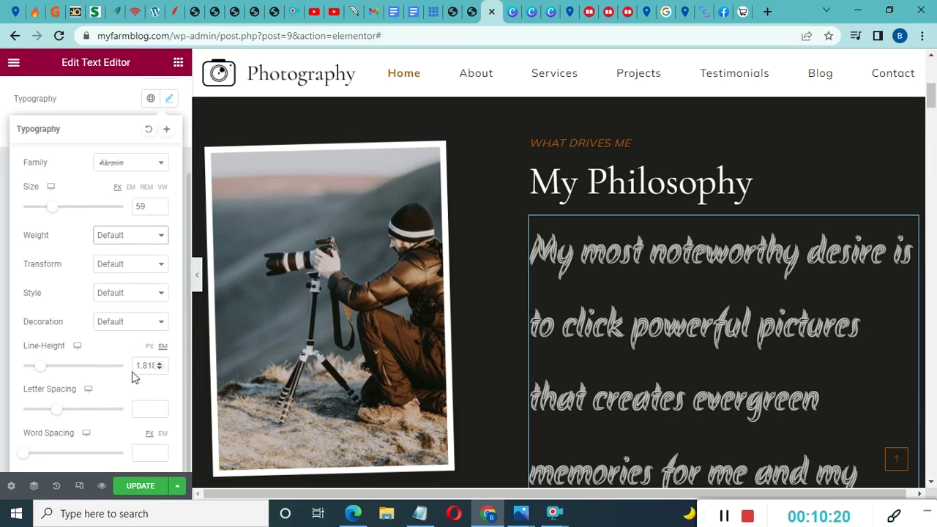
{"action": "scroll", "coordinate": [683, 281], "scroll_direction": "down", "scroll_amount": 5}
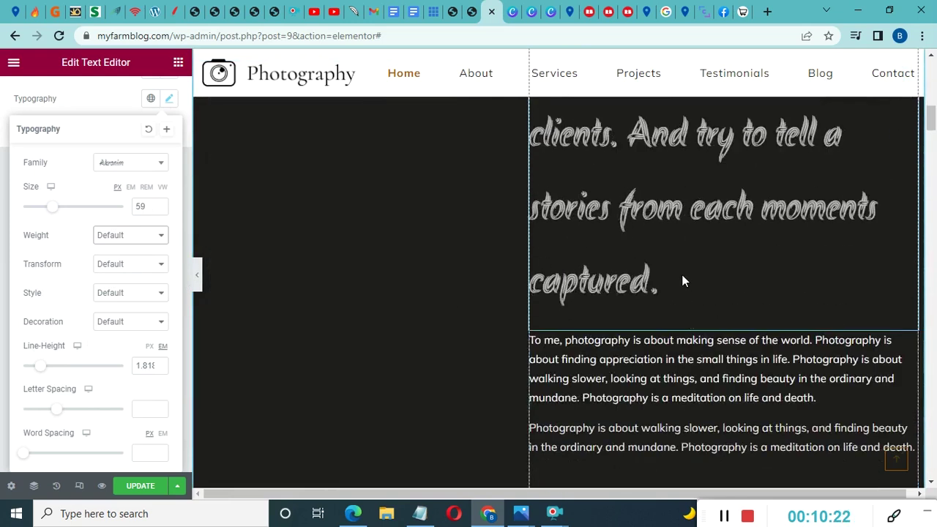
{"action": "scroll", "coordinate": [682, 281], "scroll_direction": "down", "scroll_amount": 7}
{"action": "scroll", "coordinate": [682, 281], "scroll_direction": "up", "scroll_amount": 4}
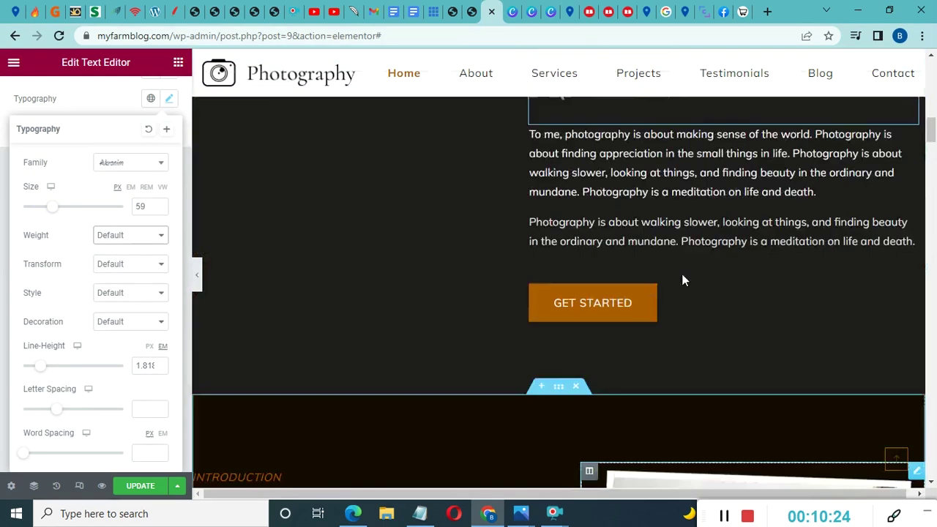
{"action": "scroll", "coordinate": [682, 282], "scroll_direction": "up", "scroll_amount": 10}
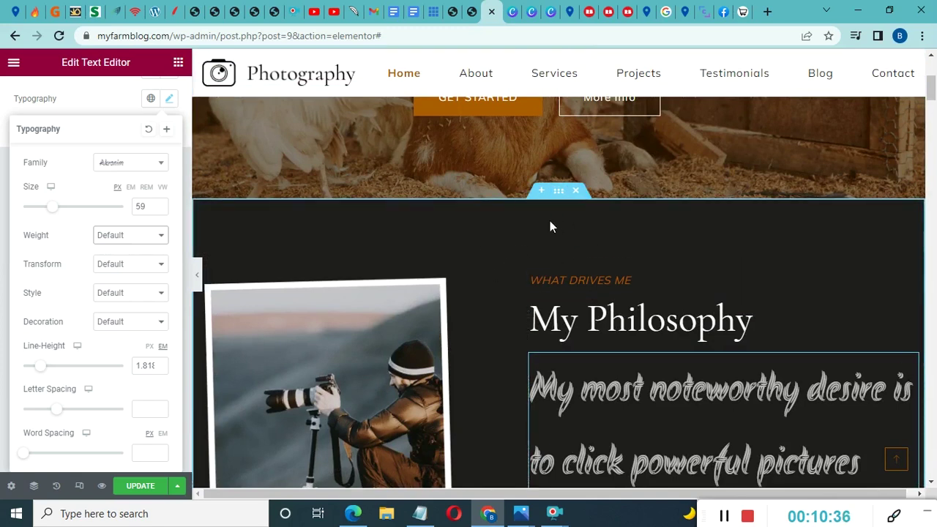
{"action": "left_click", "coordinate": [576, 191]}
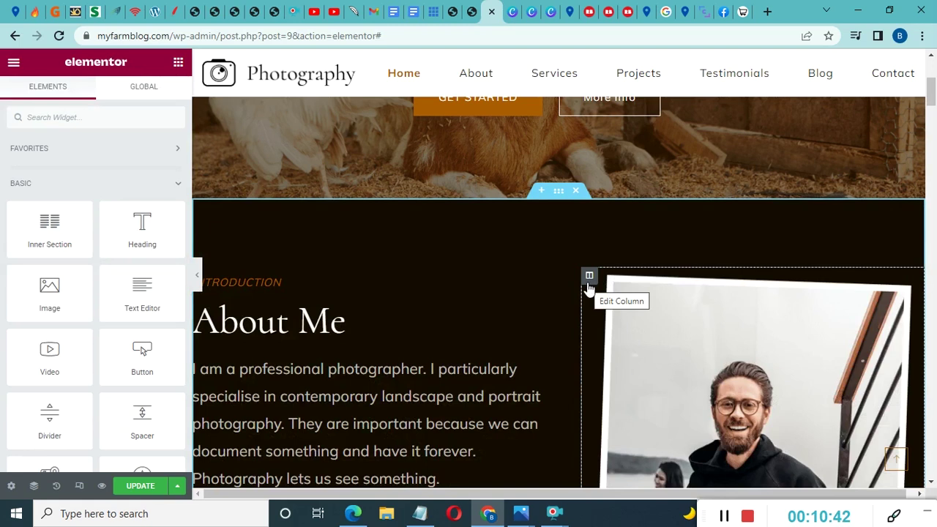
{"action": "scroll", "coordinate": [725, 246], "scroll_direction": "down", "scroll_amount": 4}
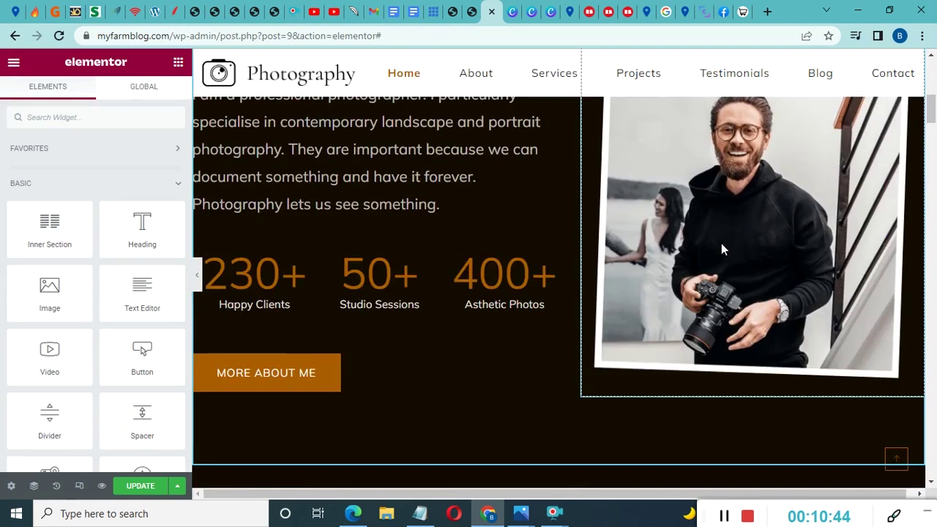
{"action": "scroll", "coordinate": [665, 290], "scroll_direction": "up", "scroll_amount": 4}
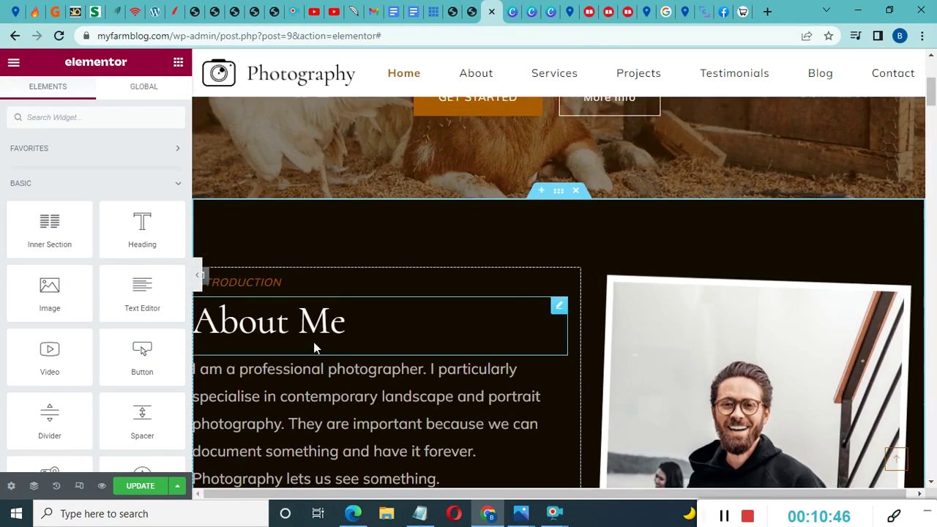
{"action": "scroll", "coordinate": [619, 340], "scroll_direction": "down", "scroll_amount": 7}
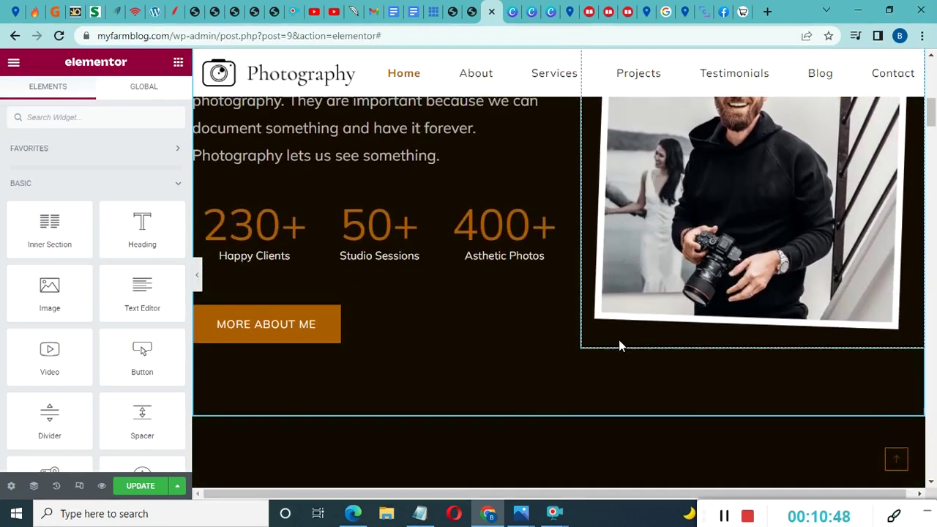
{"action": "scroll", "coordinate": [619, 346], "scroll_direction": "down", "scroll_amount": 10}
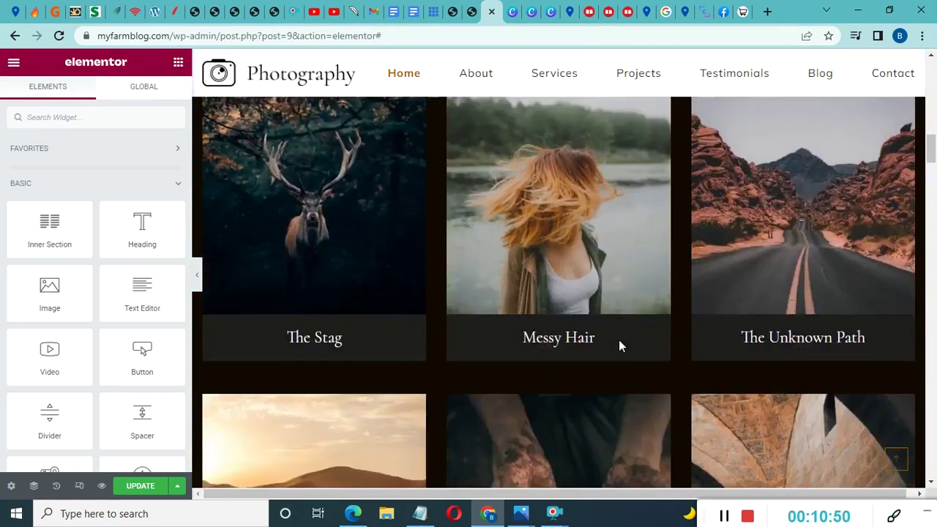
{"action": "scroll", "coordinate": [620, 341], "scroll_direction": "down", "scroll_amount": 12}
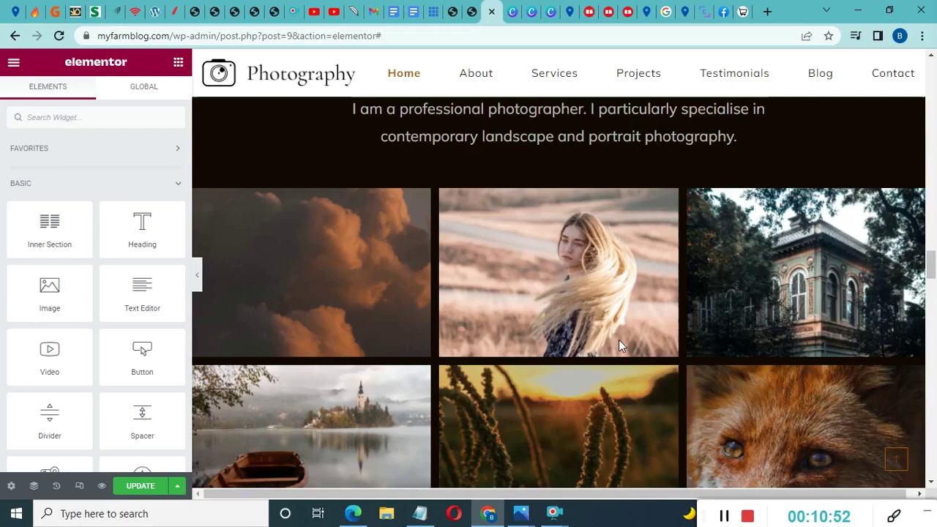
{"action": "scroll", "coordinate": [619, 341], "scroll_direction": "down", "scroll_amount": 10}
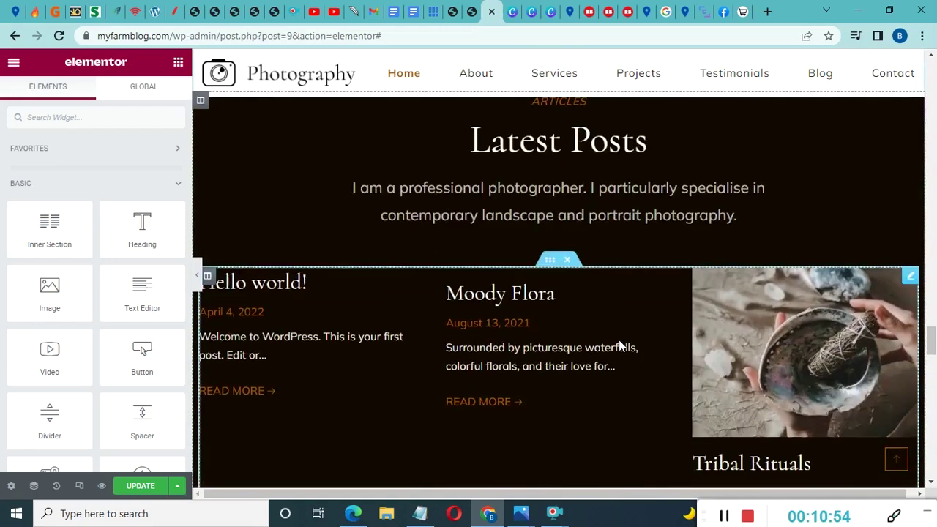
{"action": "scroll", "coordinate": [619, 341], "scroll_direction": "up", "scroll_amount": 5}
{"action": "scroll", "coordinate": [619, 340], "scroll_direction": "up", "scroll_amount": 10}
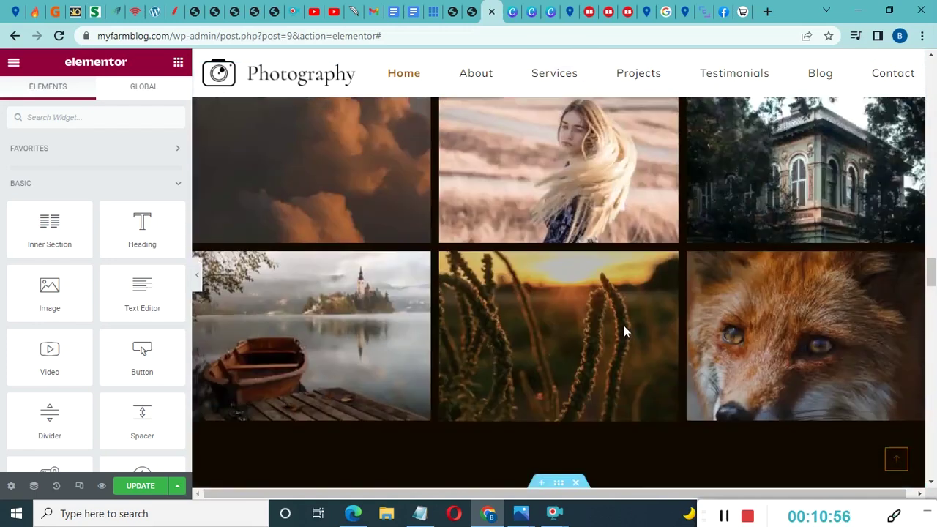
{"action": "scroll", "coordinate": [624, 332], "scroll_direction": "up", "scroll_amount": 12}
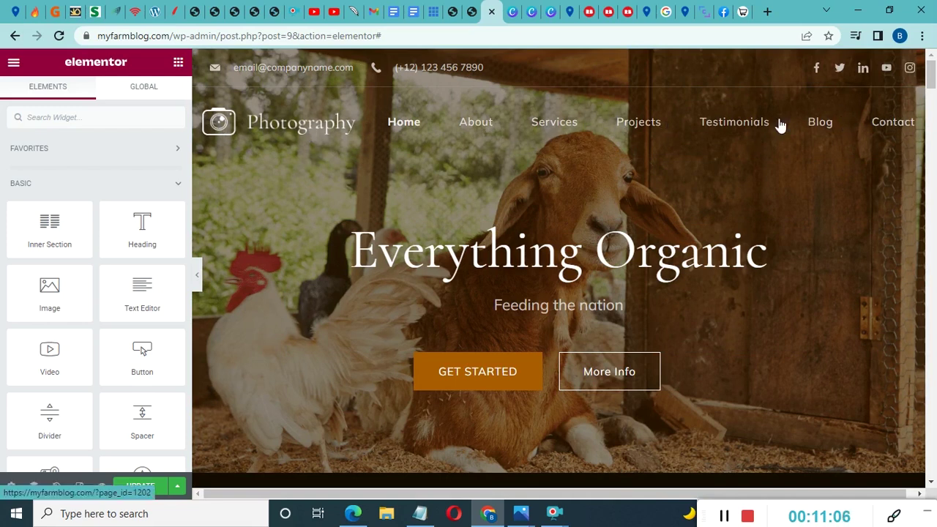
{"action": "scroll", "coordinate": [483, 286], "scroll_direction": "down", "scroll_amount": 6}
{"action": "scroll", "coordinate": [485, 293], "scroll_direction": "down", "scroll_amount": 20}
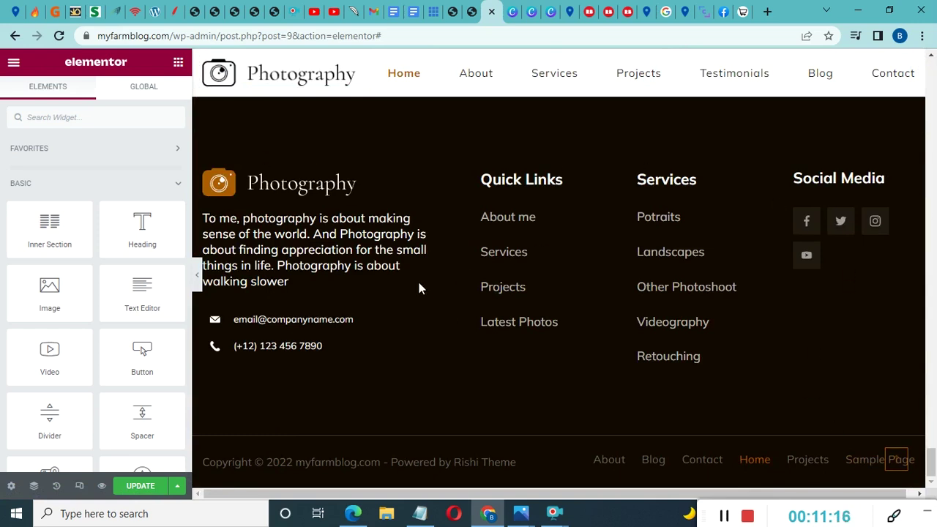
{"action": "scroll", "coordinate": [419, 287], "scroll_direction": "up", "scroll_amount": 3}
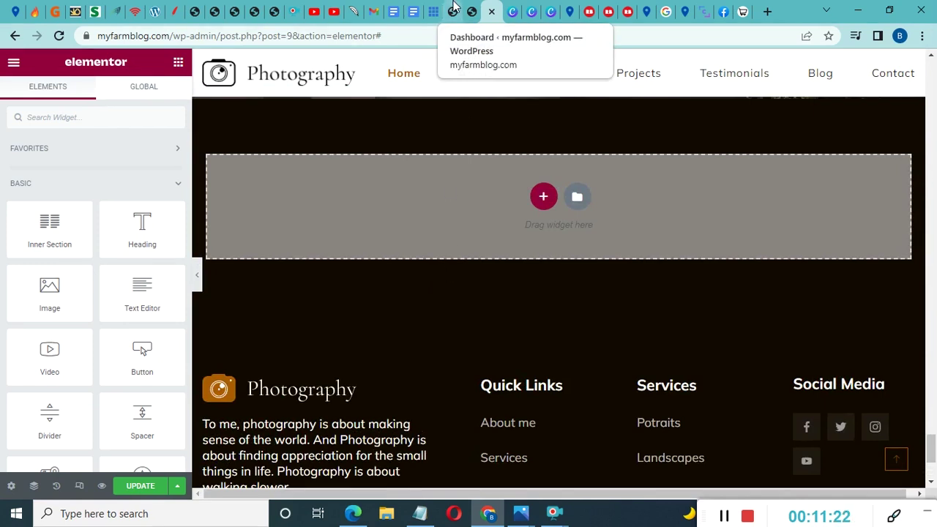
Open the Rishi Theme dashboard under Appearance in the Dashboard tab
{"action": "left_click", "coordinate": [452, 11]}
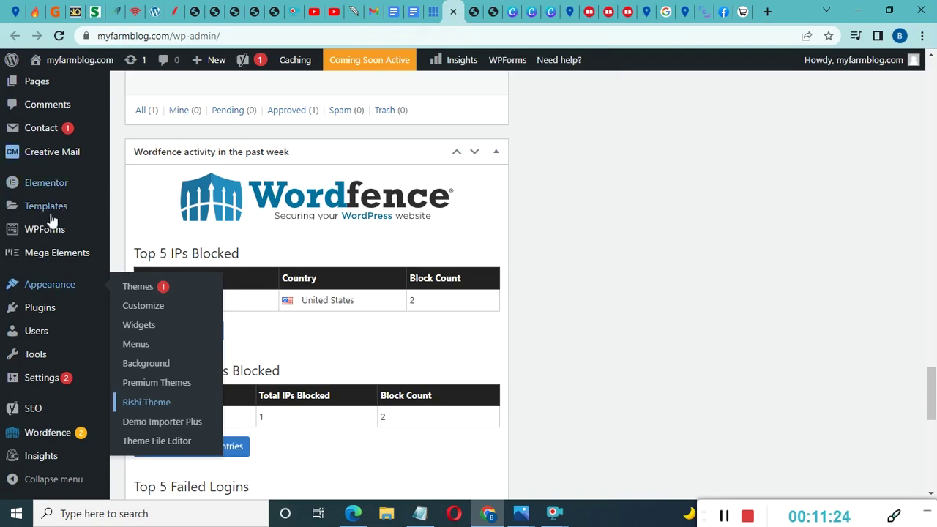
{"action": "mouse_move", "coordinate": [71, 295]}
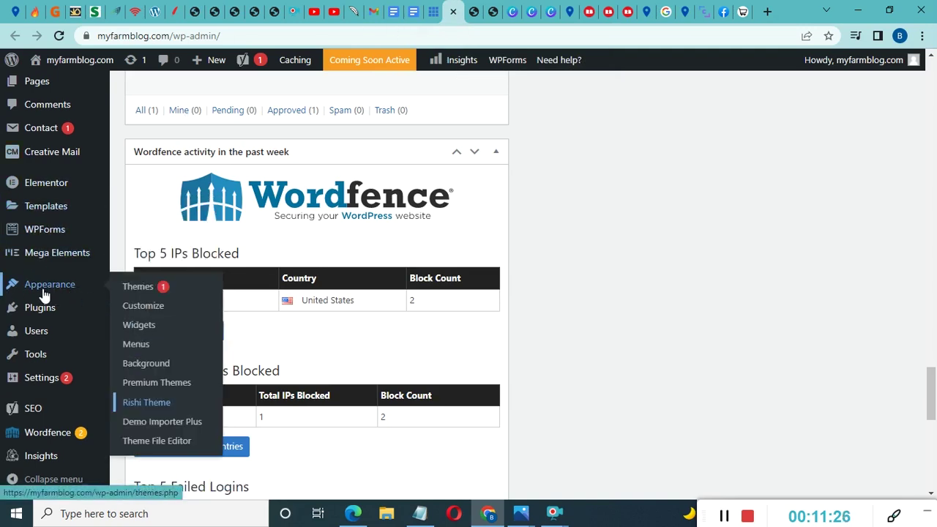
{"action": "left_click", "coordinate": [146, 403]}
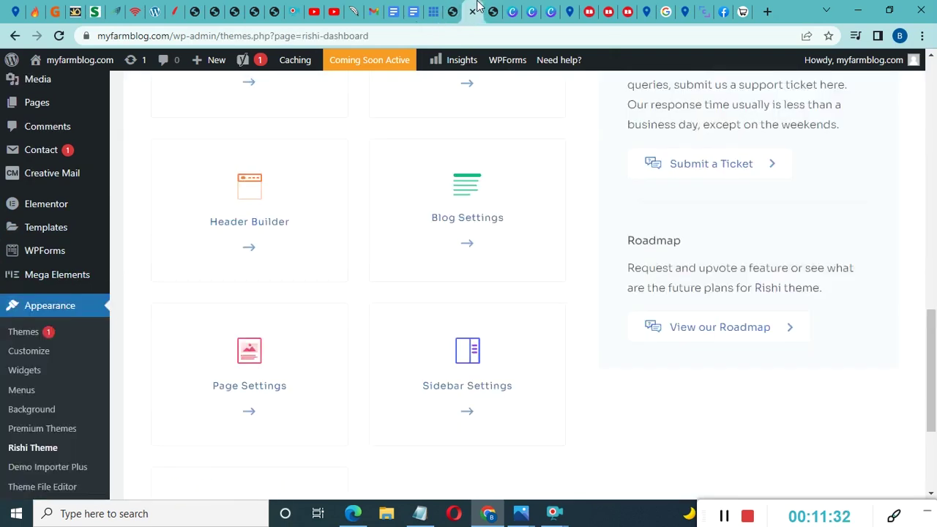
Open Site Identity from the Customizer options in a new tab and switch to it
{"action": "scroll", "coordinate": [443, 268], "scroll_direction": "up", "scroll_amount": 10}
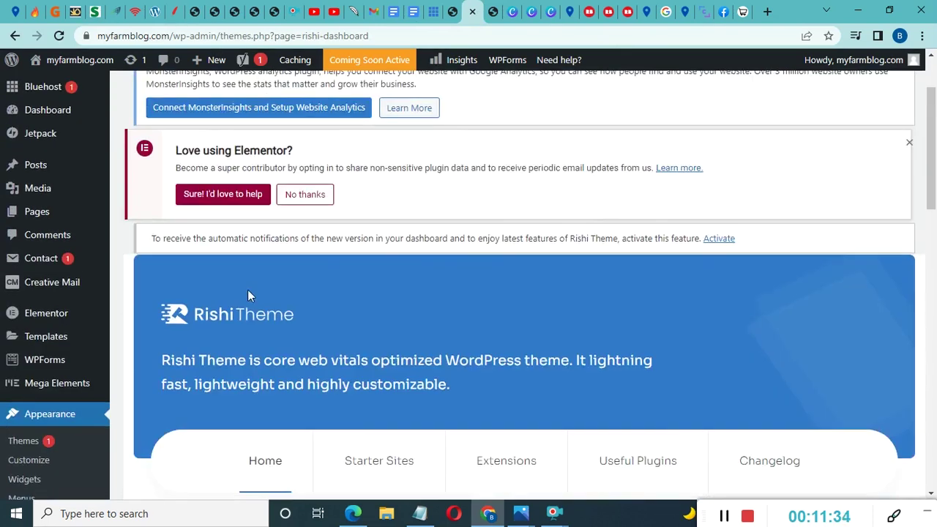
{"action": "scroll", "coordinate": [248, 293], "scroll_direction": "down", "scroll_amount": 6}
{"action": "scroll", "coordinate": [278, 298], "scroll_direction": "down", "scroll_amount": 1}
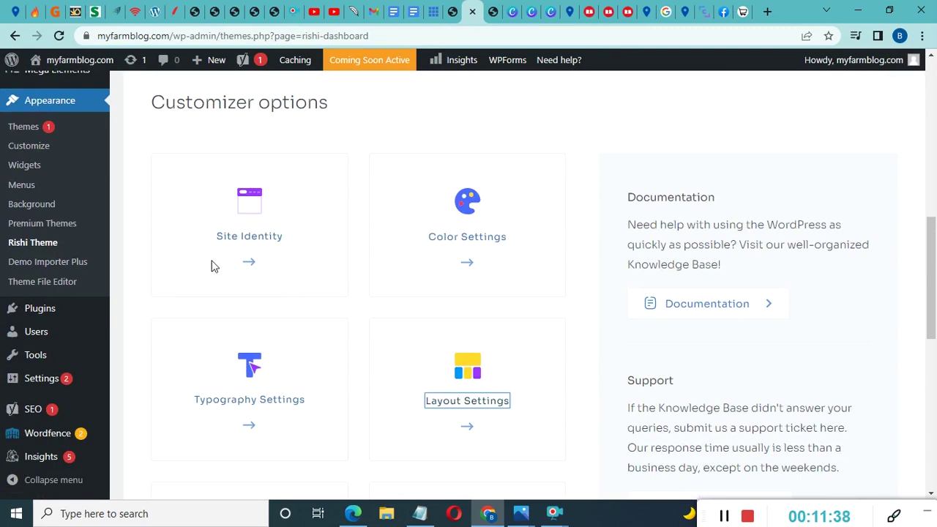
{"action": "right_click", "coordinate": [250, 245]}
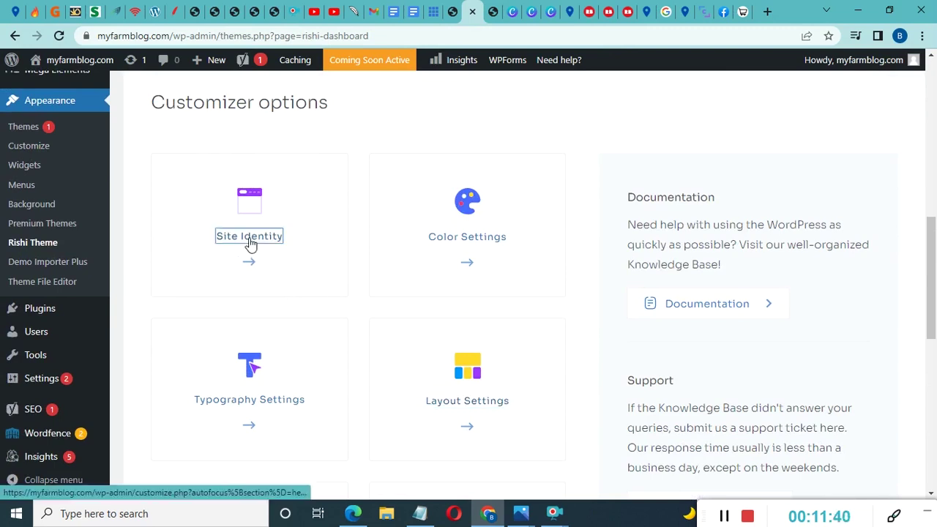
{"action": "left_click", "coordinate": [279, 249]}
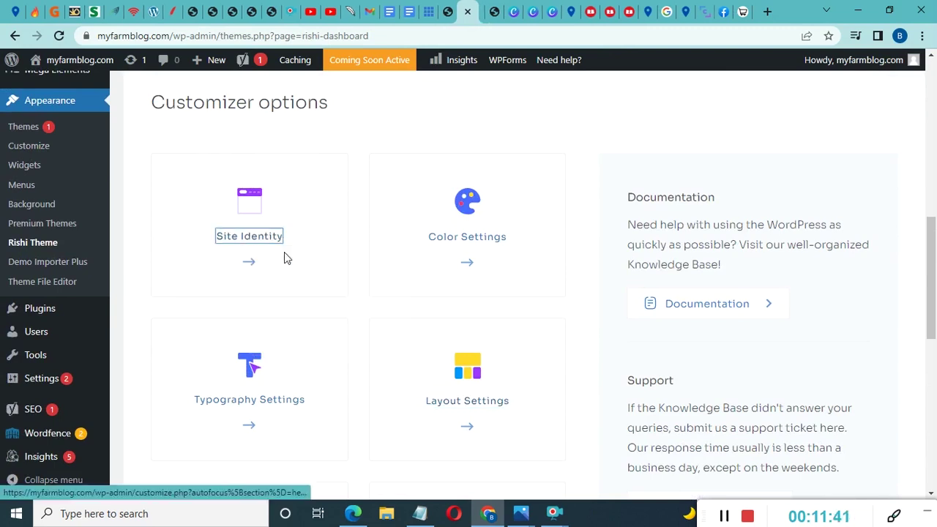
{"action": "left_click", "coordinate": [474, 11]}
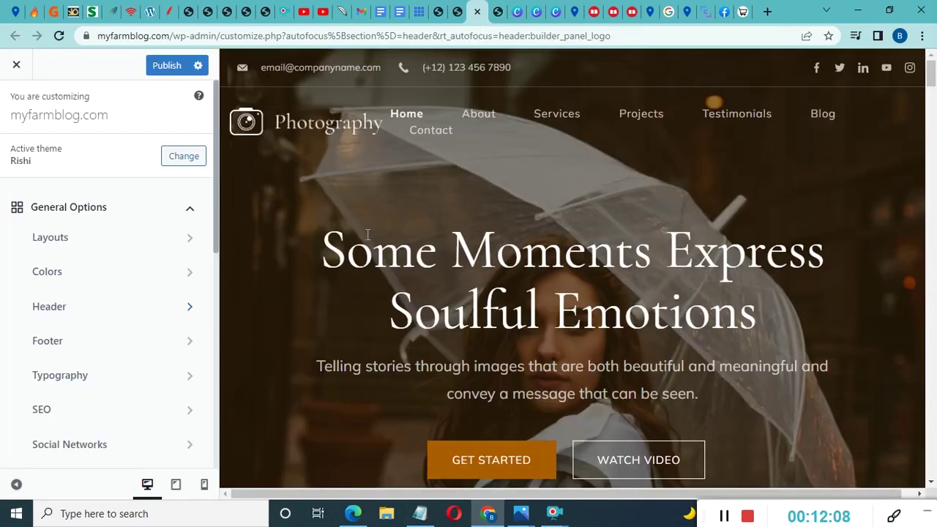
Scroll the Customizer preview to review the site header, then return to the Elementor editor
{"action": "scroll", "coordinate": [367, 235], "scroll_direction": "down", "scroll_amount": 2}
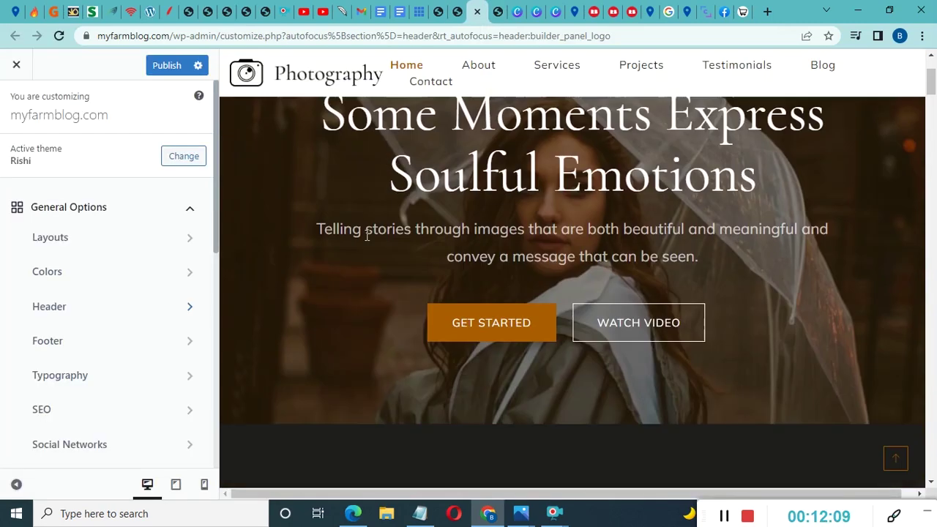
{"action": "scroll", "coordinate": [368, 235], "scroll_direction": "up", "scroll_amount": 2}
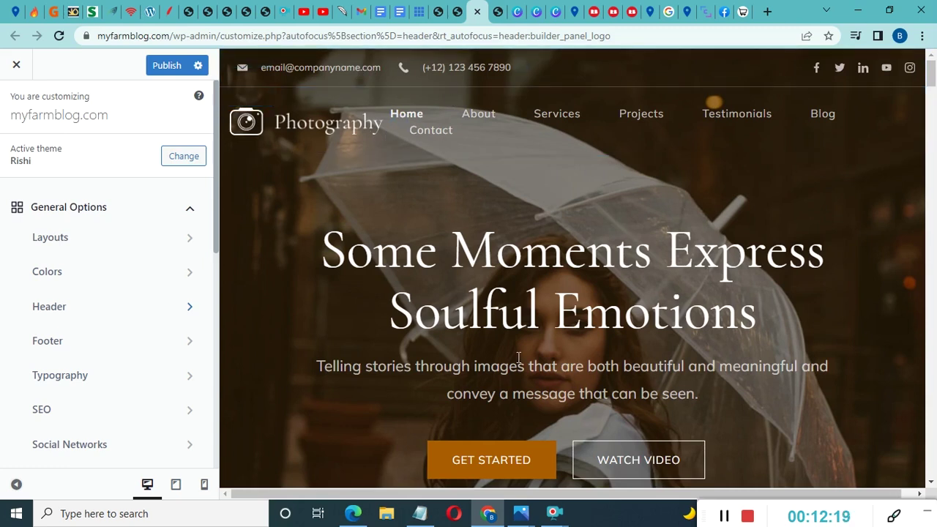
{"action": "scroll", "coordinate": [613, 291], "scroll_direction": "down", "scroll_amount": 2}
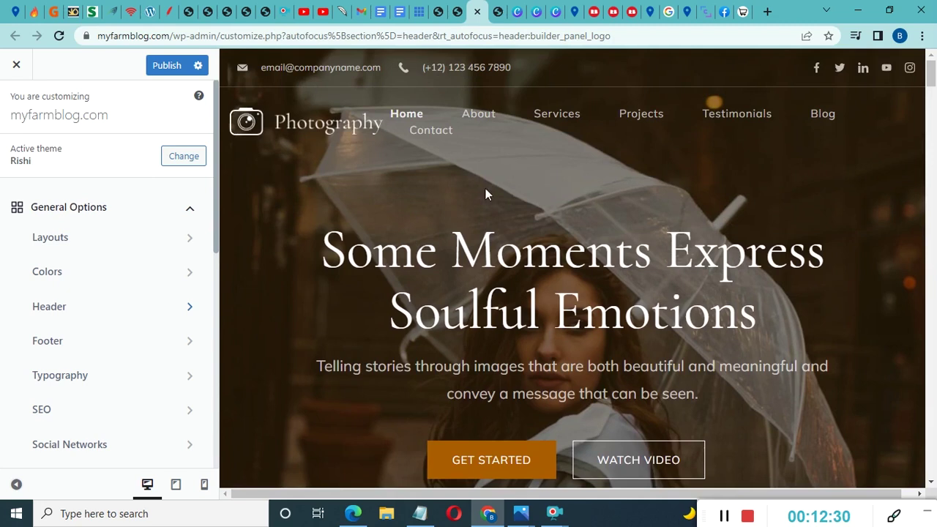
{"action": "scroll", "coordinate": [523, 312], "scroll_direction": "down", "scroll_amount": 2}
{"action": "scroll", "coordinate": [322, 255], "scroll_direction": "up", "scroll_amount": 2}
{"action": "left_click", "coordinate": [499, 9]}
Scroll the Elementor preview to the top and switch to the Rishi Theme and Customizer tabs
{"action": "scroll", "coordinate": [518, 271], "scroll_direction": "up", "scroll_amount": 20}
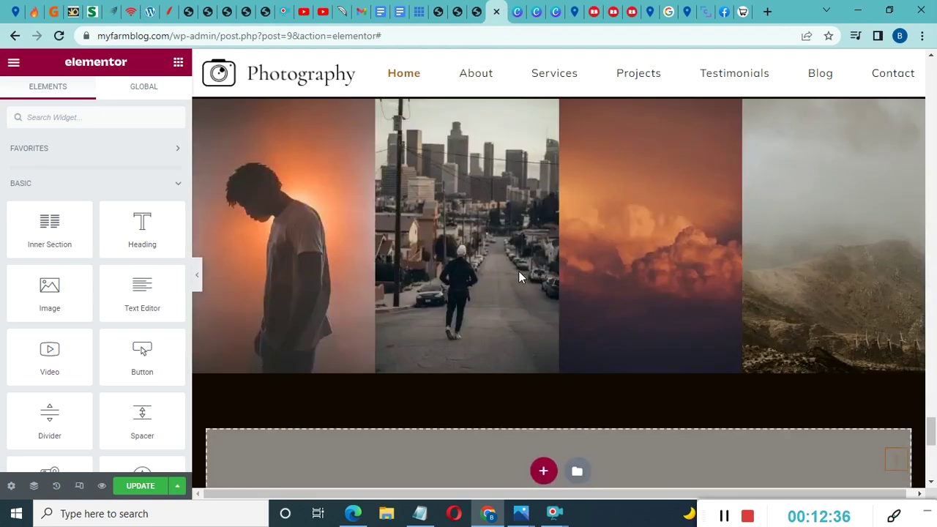
{"action": "scroll", "coordinate": [520, 276], "scroll_direction": "up", "scroll_amount": 20}
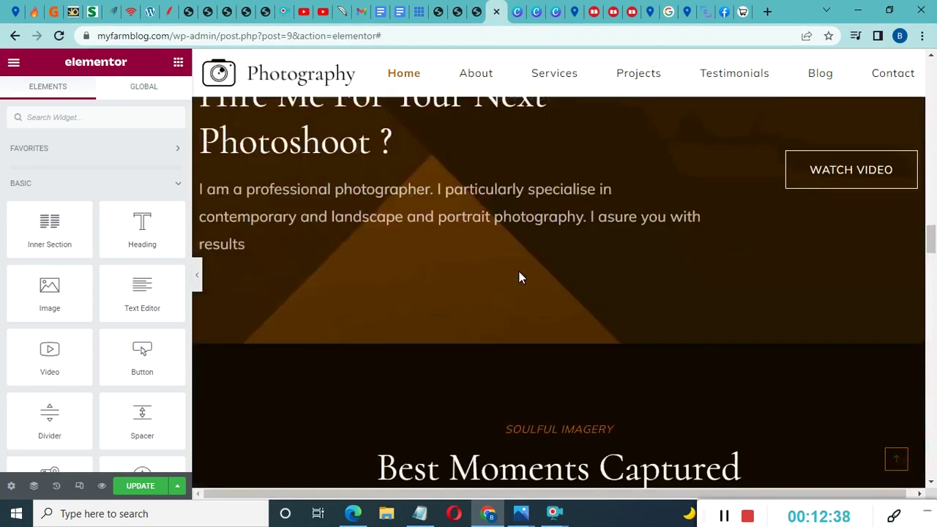
{"action": "scroll", "coordinate": [518, 271], "scroll_direction": "up", "scroll_amount": 3}
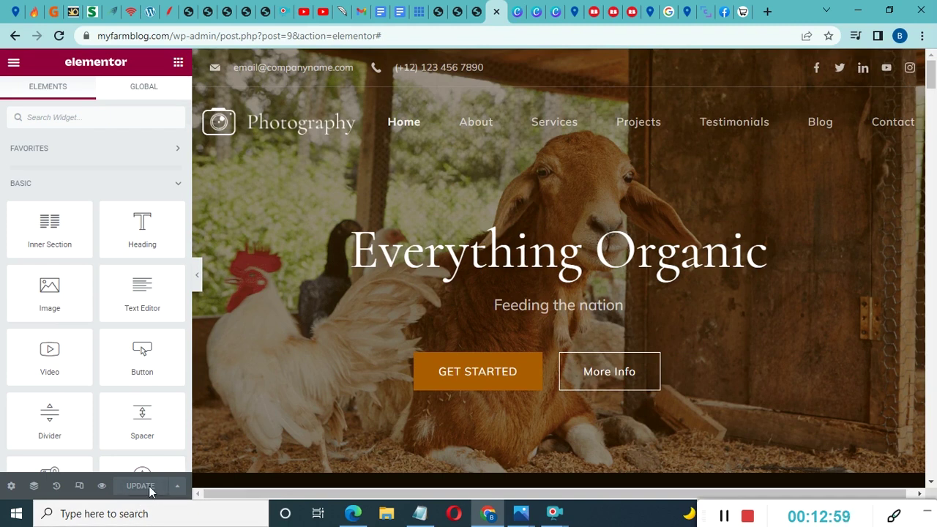
{"action": "left_click", "coordinate": [460, 6]}
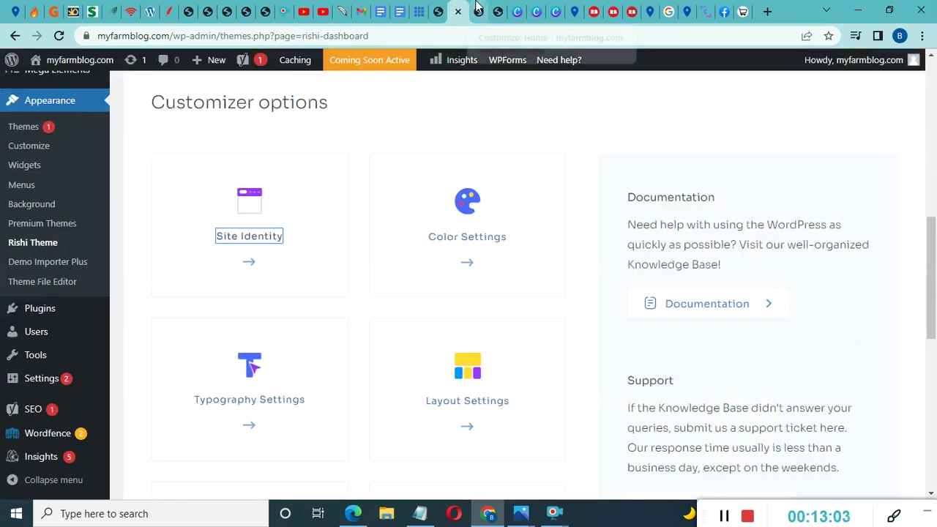
{"action": "left_click", "coordinate": [477, 11]}
Reload the Customizer, confirm the reload, and return to the main options
{"action": "left_click", "coordinate": [59, 36]}
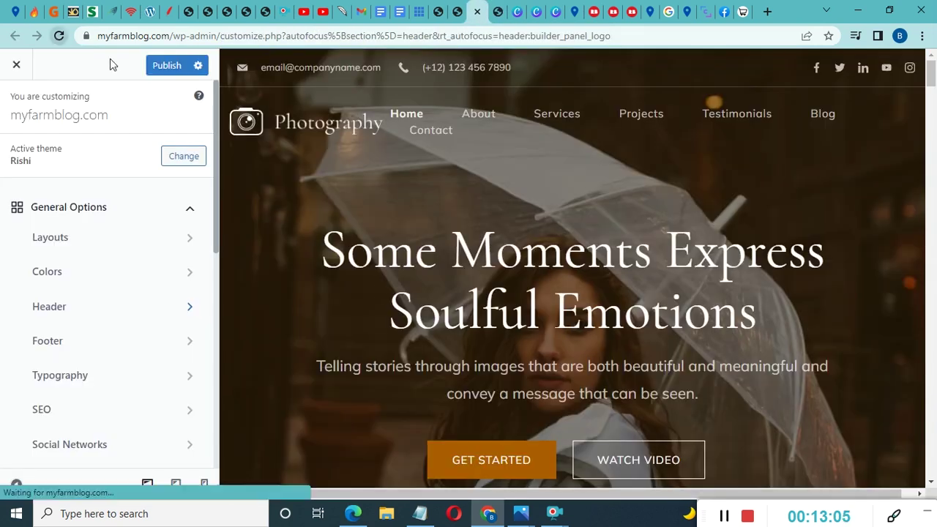
{"action": "left_click", "coordinate": [540, 118]}
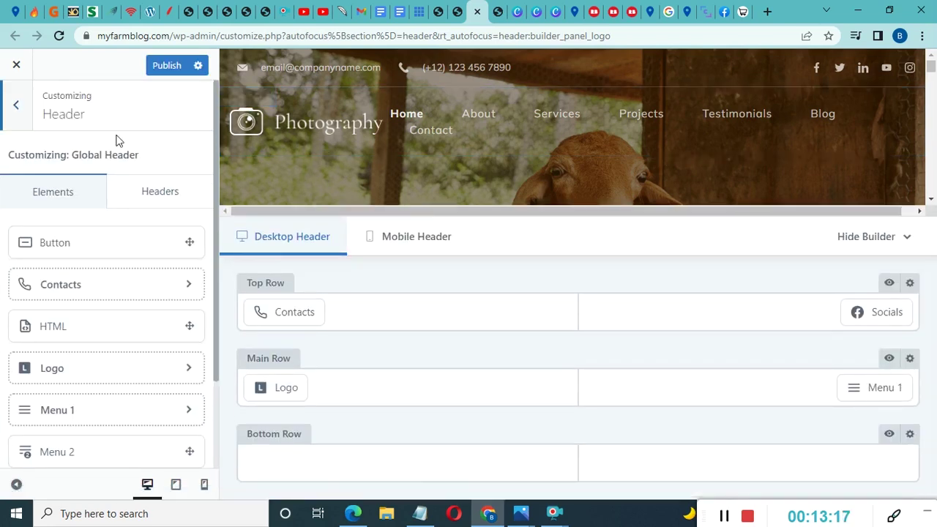
{"action": "left_click", "coordinate": [20, 105]}
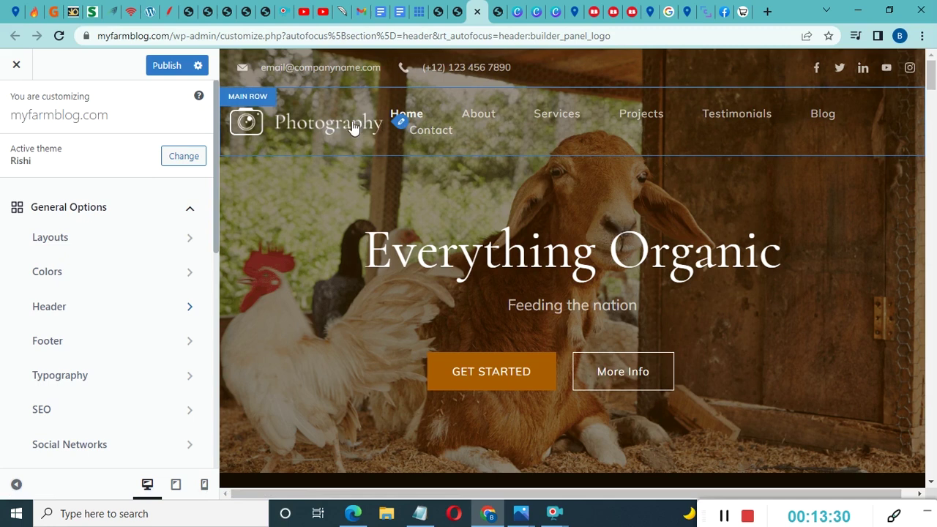
Open the header Logo settings and bring up the media library to replace the logo
{"action": "left_click", "coordinate": [400, 122]}
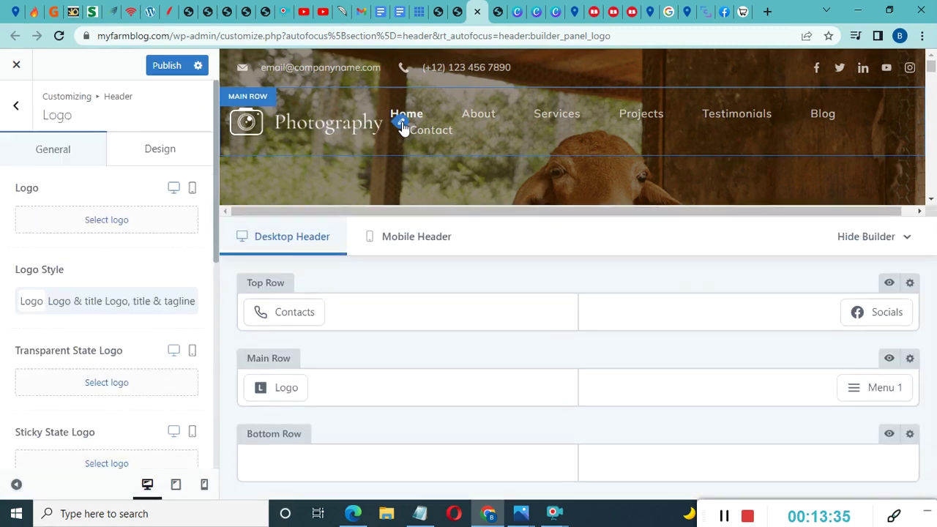
{"action": "mouse_move", "coordinate": [161, 232]}
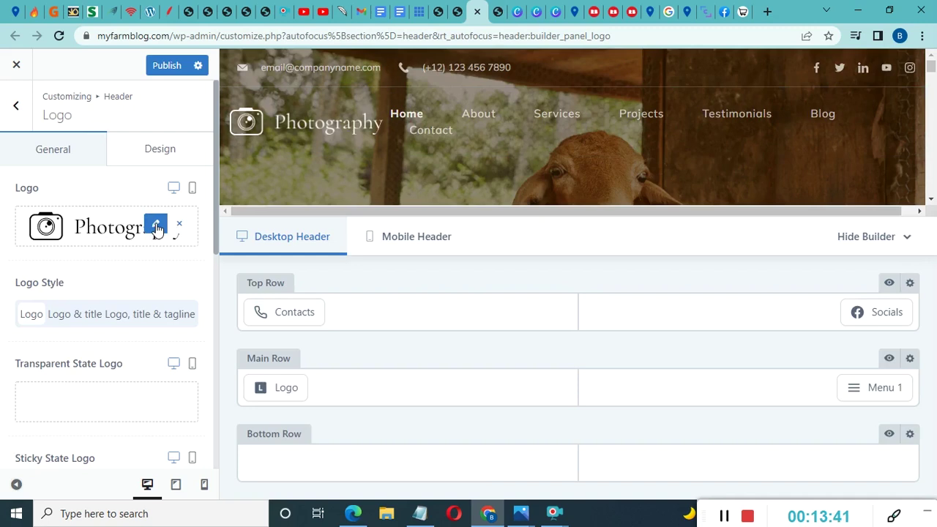
{"action": "left_click", "coordinate": [157, 226]}
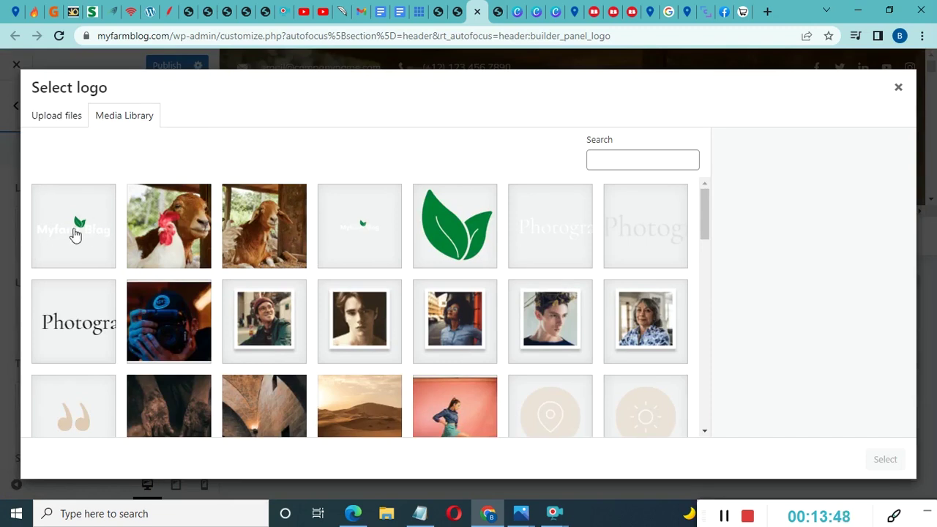
Apply the Myfarm Blog image as the header logo
{"action": "left_click", "coordinate": [77, 232]}
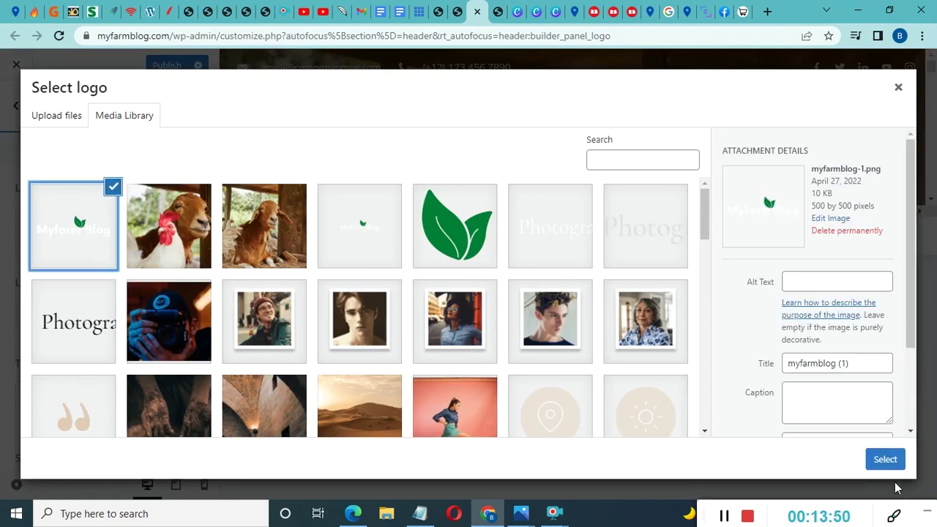
{"action": "left_click", "coordinate": [887, 461]}
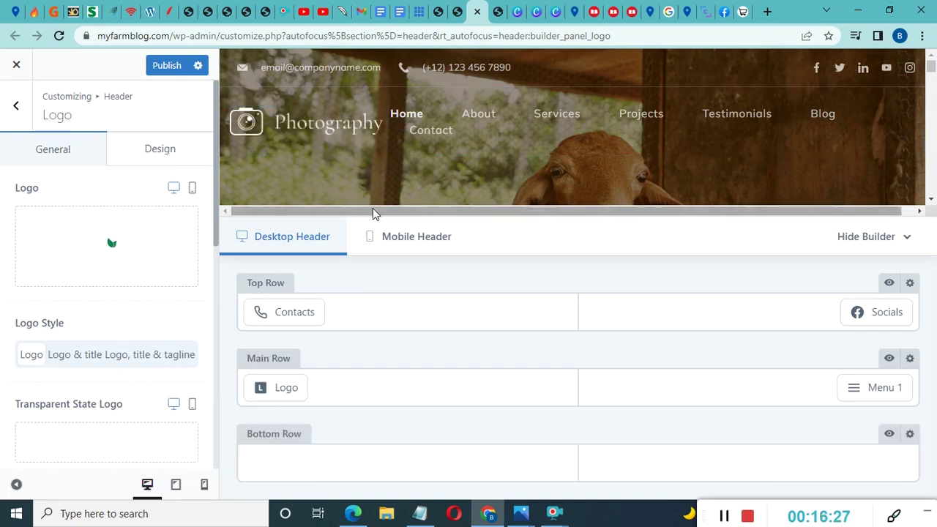
{"action": "mouse_move", "coordinate": [146, 236]}
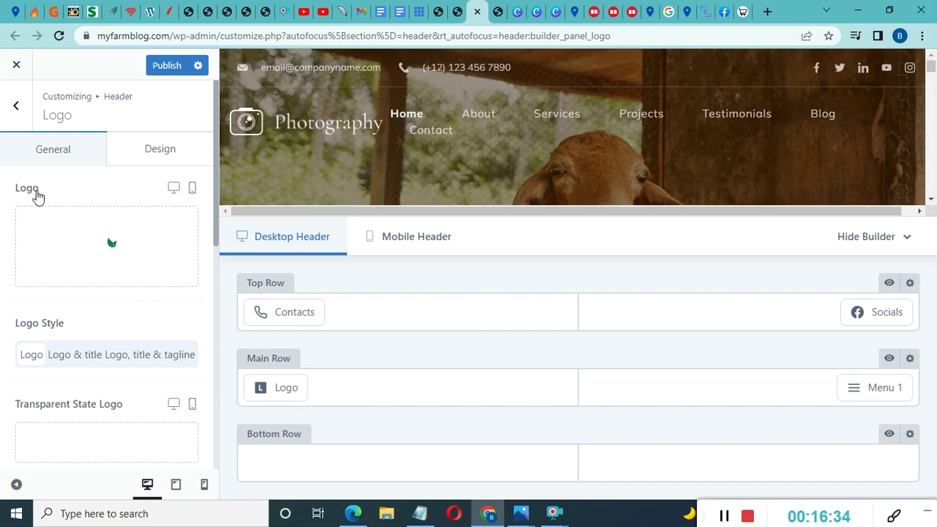
Set the white myfarmblog-1 image as the Transparent State Logo
{"action": "scroll", "coordinate": [83, 222], "scroll_direction": "down", "scroll_amount": 4}
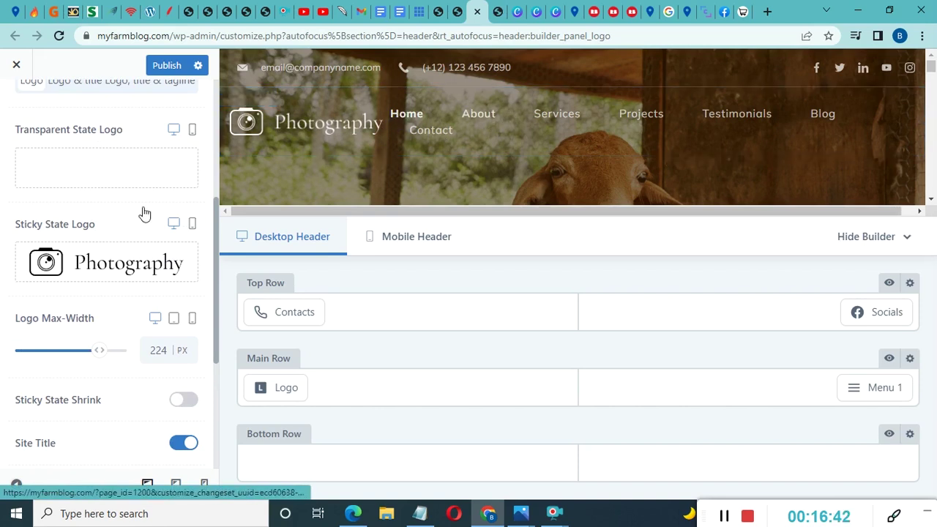
{"action": "scroll", "coordinate": [64, 237], "scroll_direction": "down", "scroll_amount": 1}
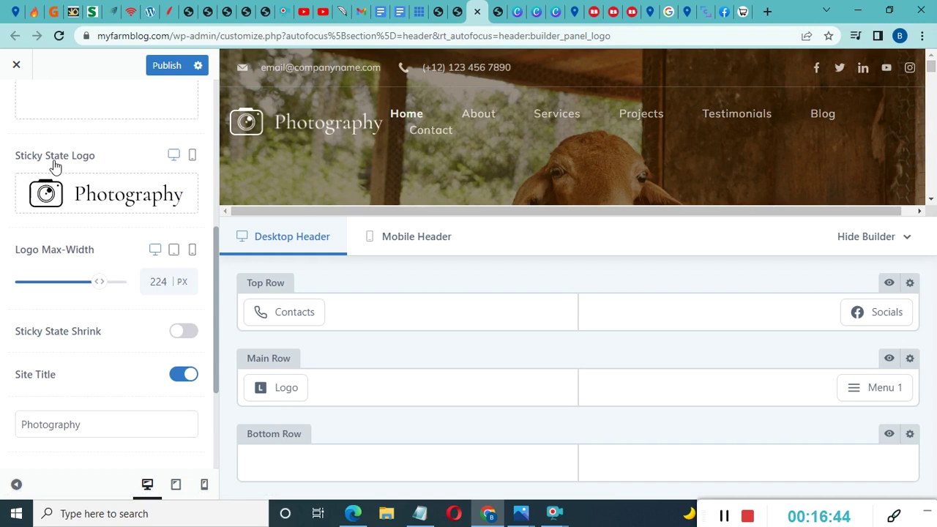
{"action": "scroll", "coordinate": [446, 140], "scroll_direction": "down", "scroll_amount": 4}
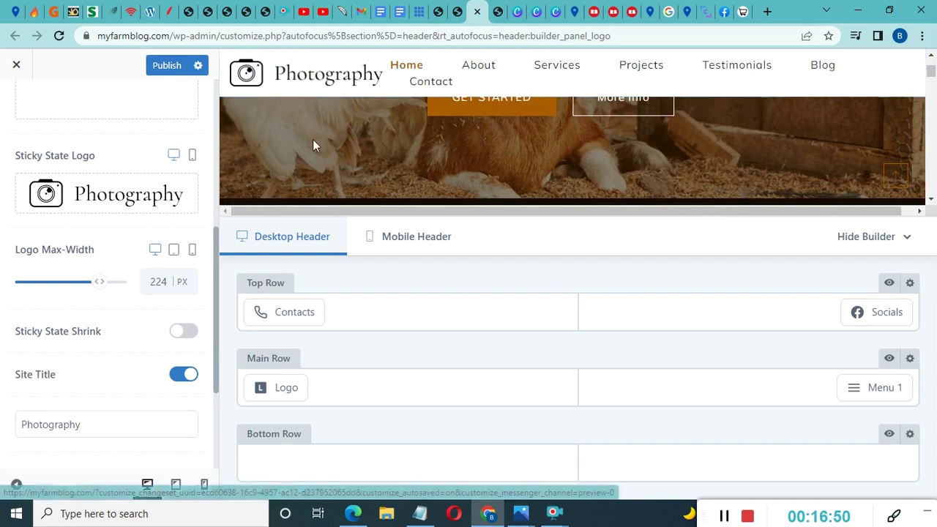
{"action": "scroll", "coordinate": [363, 178], "scroll_direction": "up", "scroll_amount": 4}
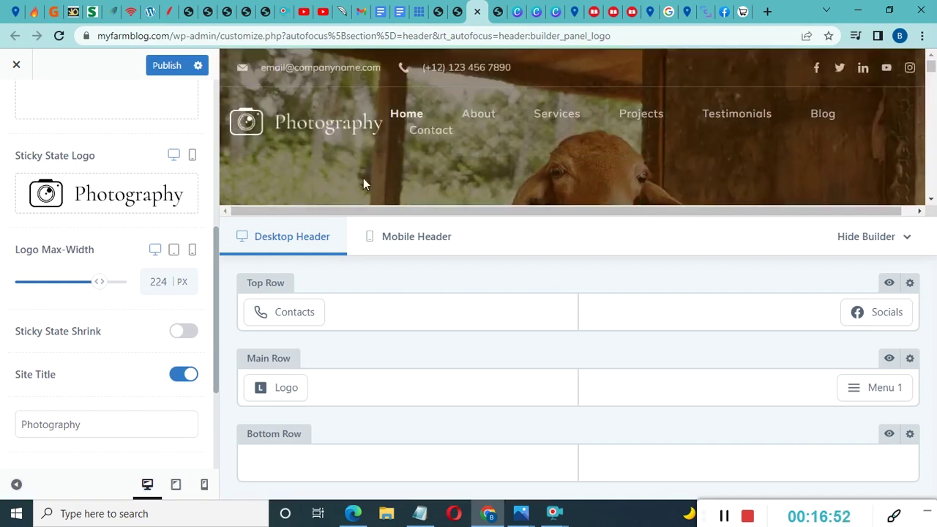
{"action": "scroll", "coordinate": [95, 234], "scroll_direction": "up", "scroll_amount": 5}
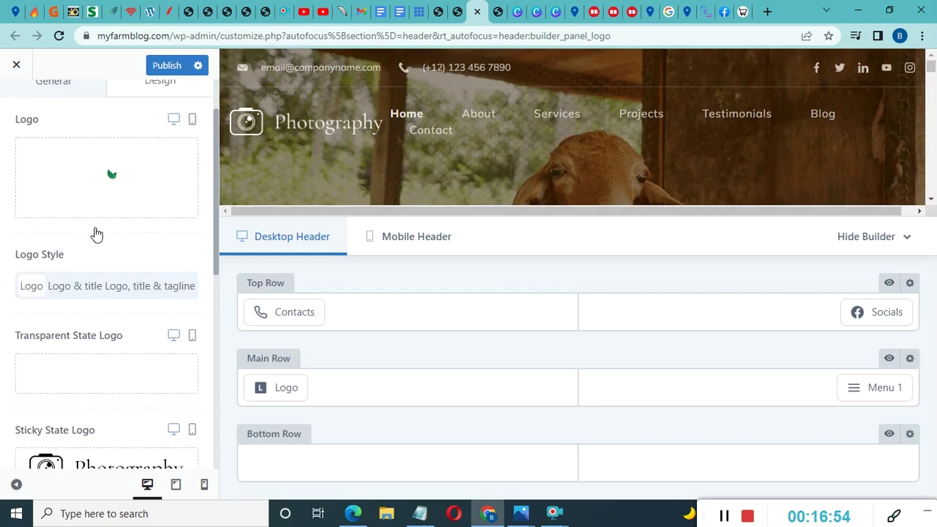
{"action": "scroll", "coordinate": [115, 247], "scroll_direction": "down", "scroll_amount": 3}
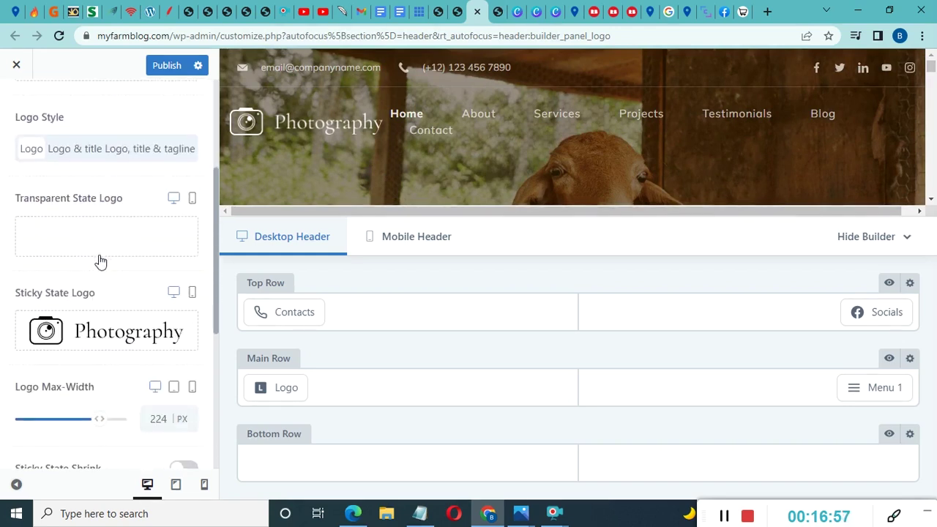
{"action": "left_click", "coordinate": [156, 235]}
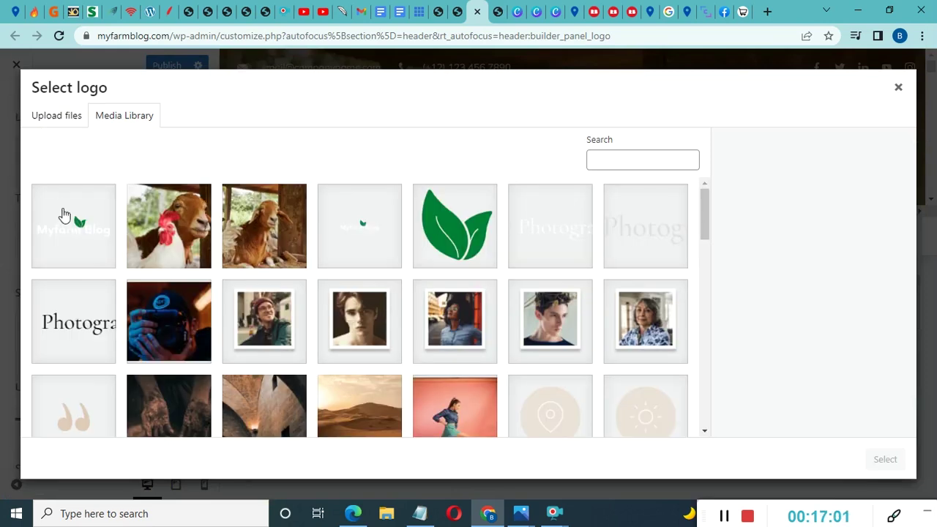
{"action": "left_click", "coordinate": [73, 220]}
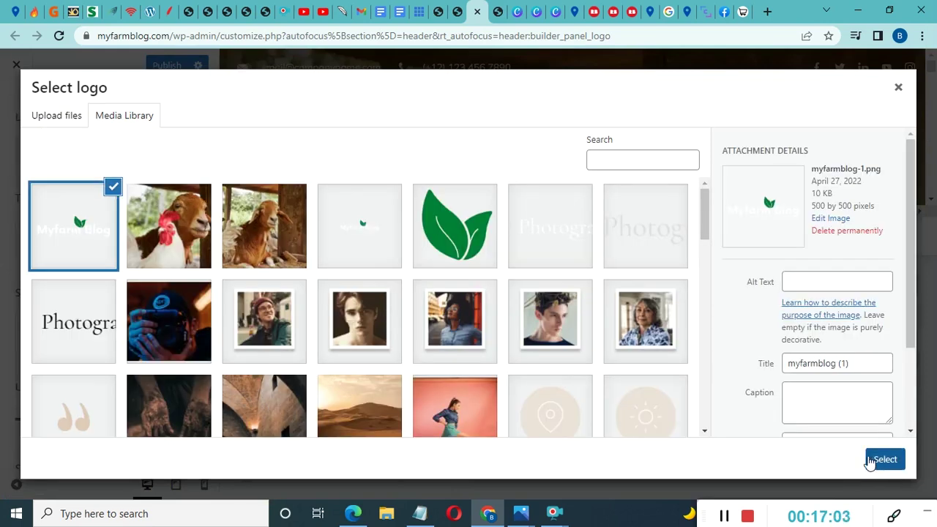
{"action": "left_click", "coordinate": [872, 461]}
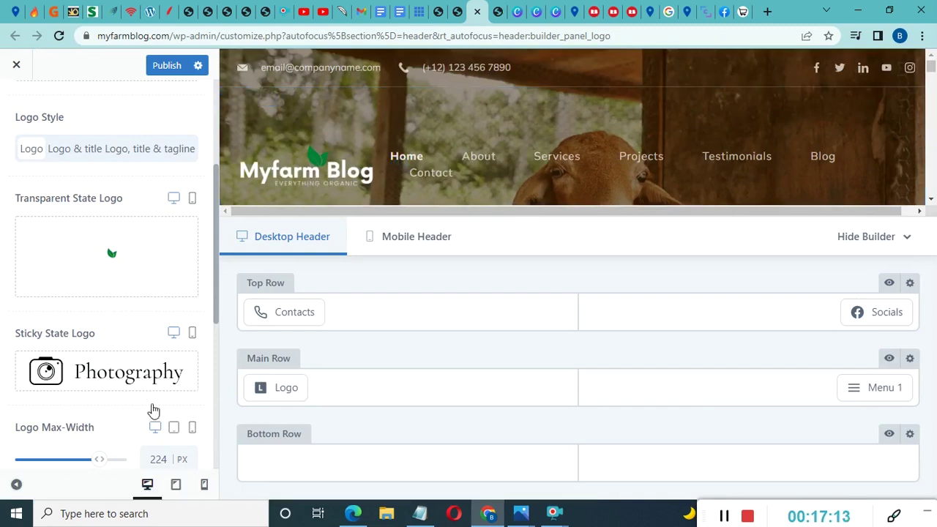
Drag the Logo Max-Width slider from 224 down to 165 px
{"action": "scroll", "coordinate": [127, 421], "scroll_direction": "down", "scroll_amount": 3}
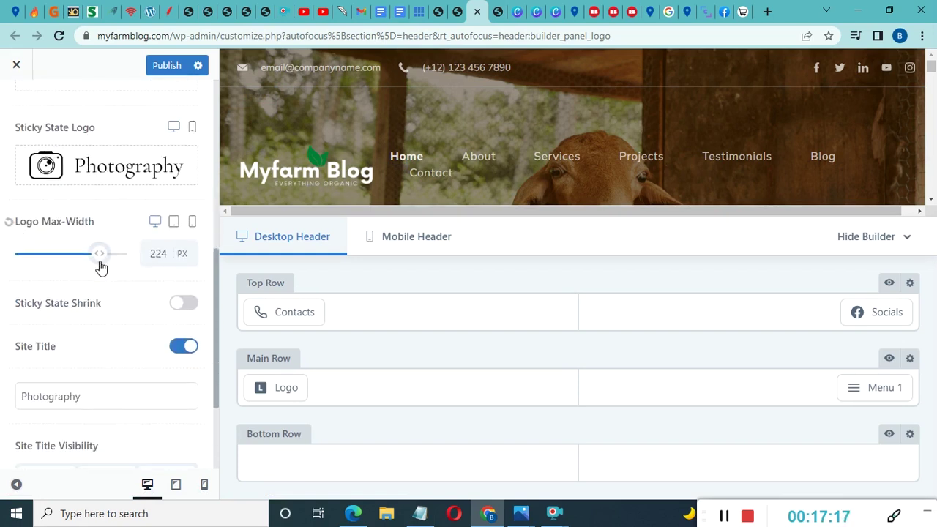
{"action": "left_click_drag", "start_coordinate": [103, 255], "coordinate": [74, 250]}
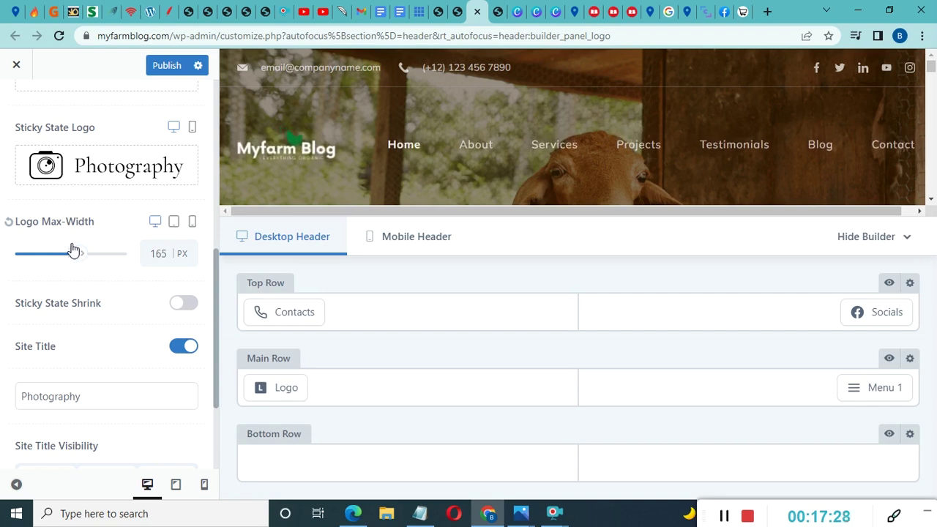
{"action": "mouse_move", "coordinate": [93, 176]}
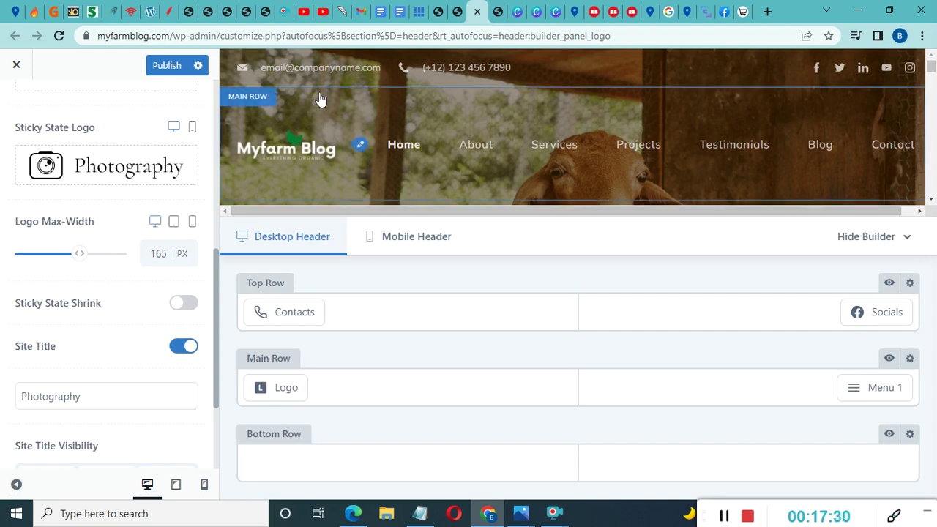
{"action": "scroll", "coordinate": [360, 159], "scroll_direction": "down", "scroll_amount": 5}
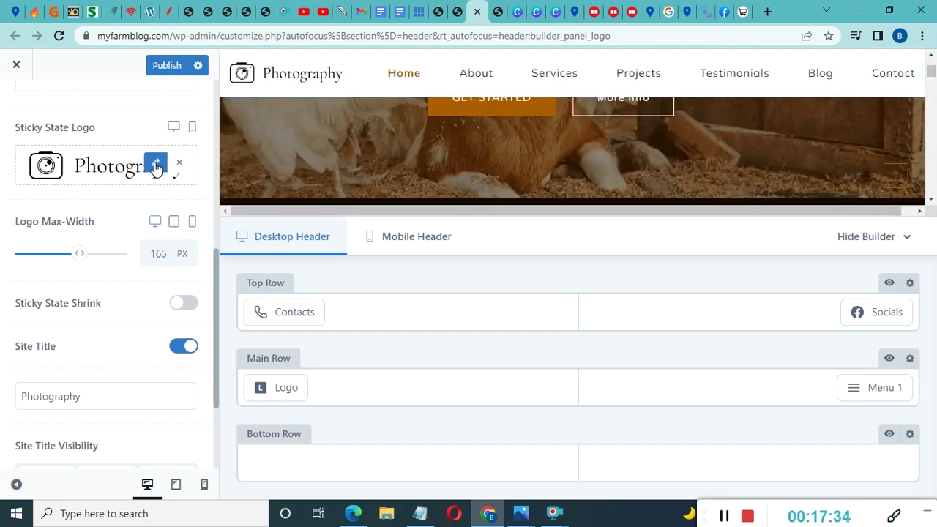
Upload myfarmblog.jpg from Downloads and set it as the Sticky State Logo
{"action": "left_click", "coordinate": [154, 165]}
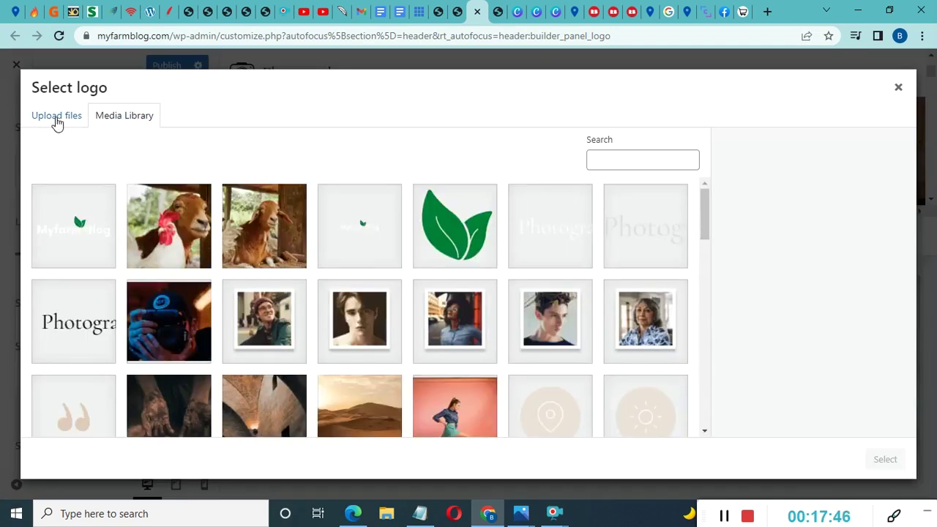
{"action": "left_click", "coordinate": [57, 120]}
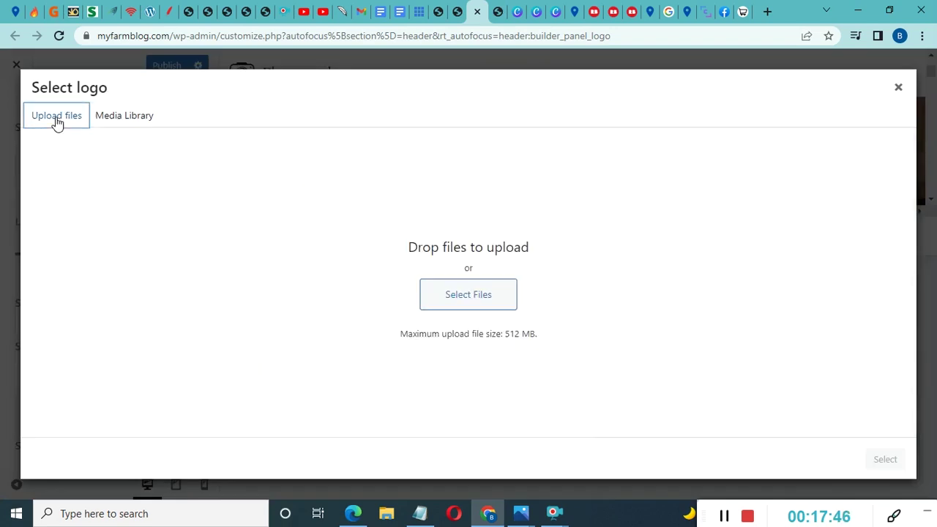
{"action": "left_click", "coordinate": [469, 299]}
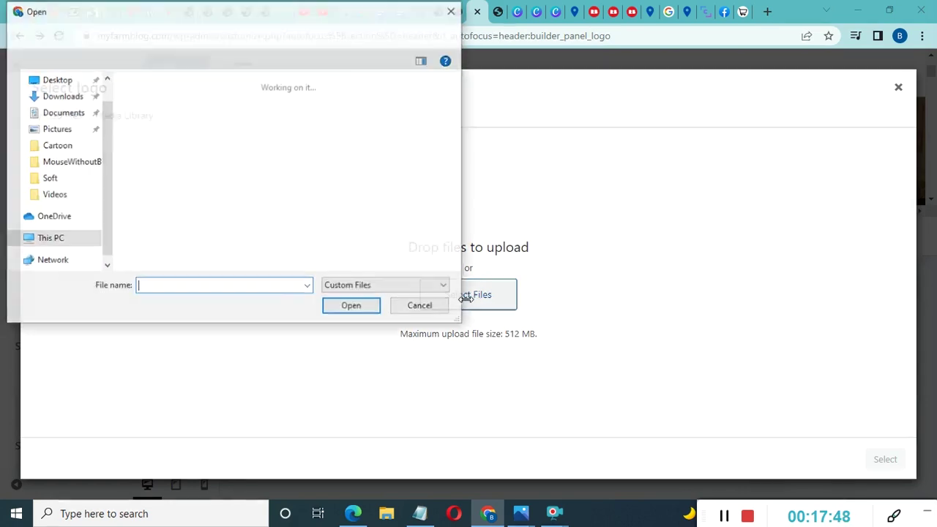
{"action": "left_click", "coordinate": [173, 142]}
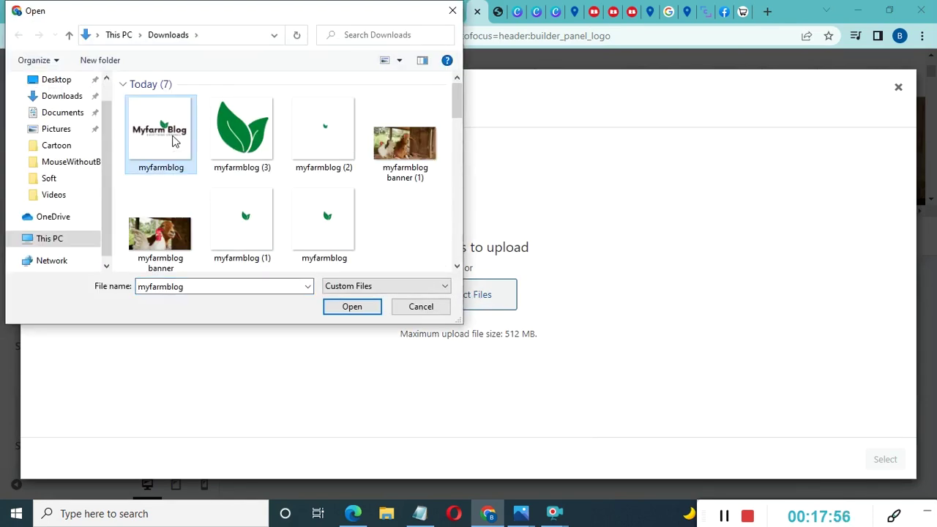
{"action": "left_click", "coordinate": [350, 306]}
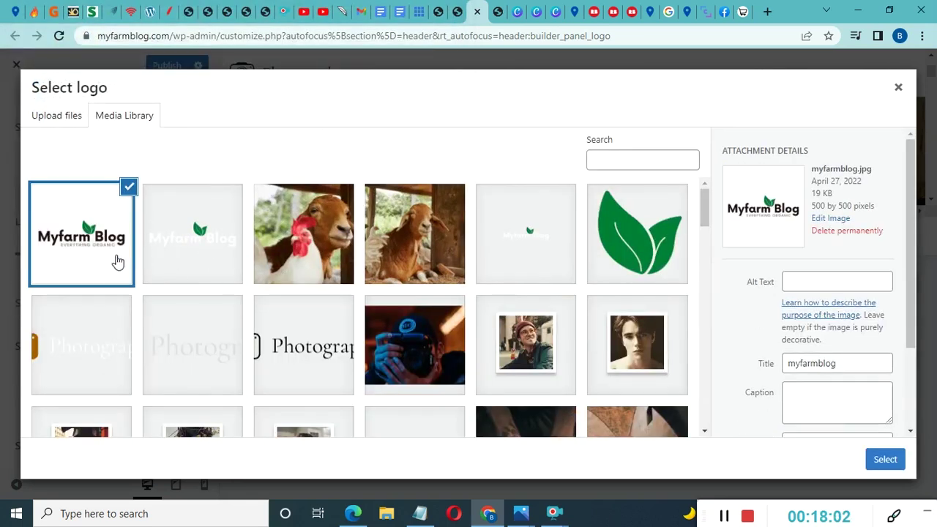
{"action": "left_click", "coordinate": [884, 459]}
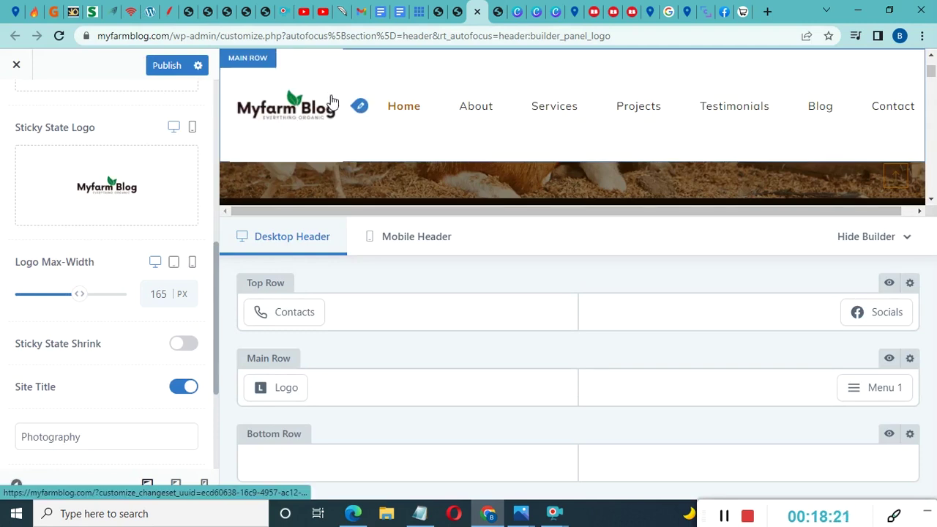
Narrow the Logo Max-Width to 149 px and check the seven-item menu in the preview
{"action": "left_click_drag", "start_coordinate": [79, 294], "coordinate": [55, 297]}
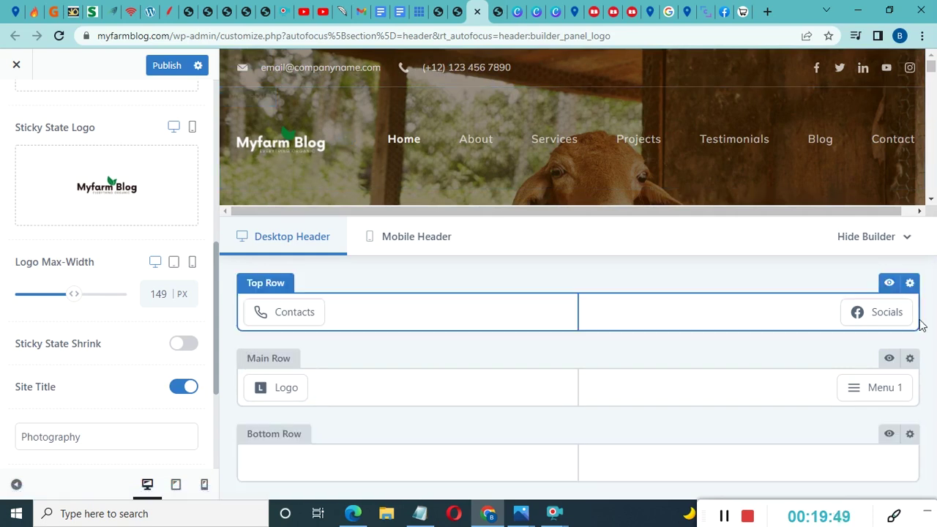
{"action": "mouse_move", "coordinate": [876, 320]}
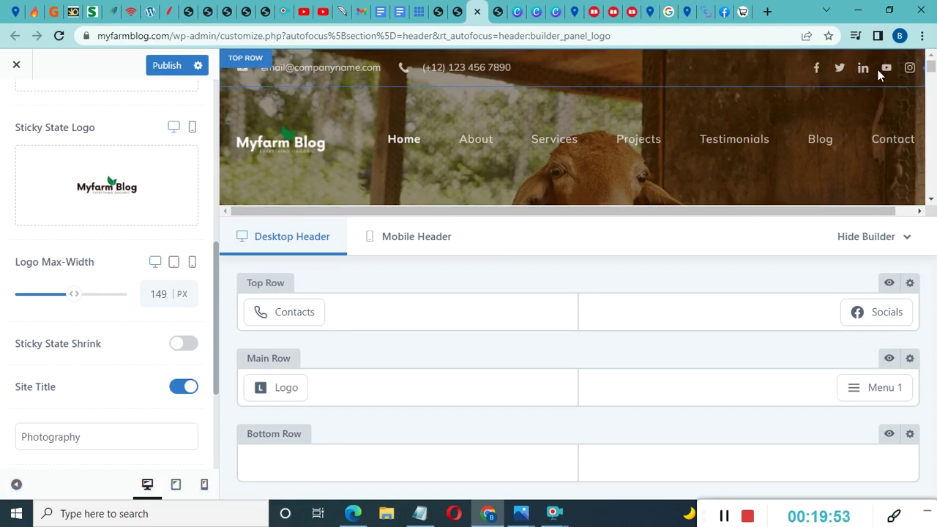
{"action": "mouse_move", "coordinate": [887, 381]}
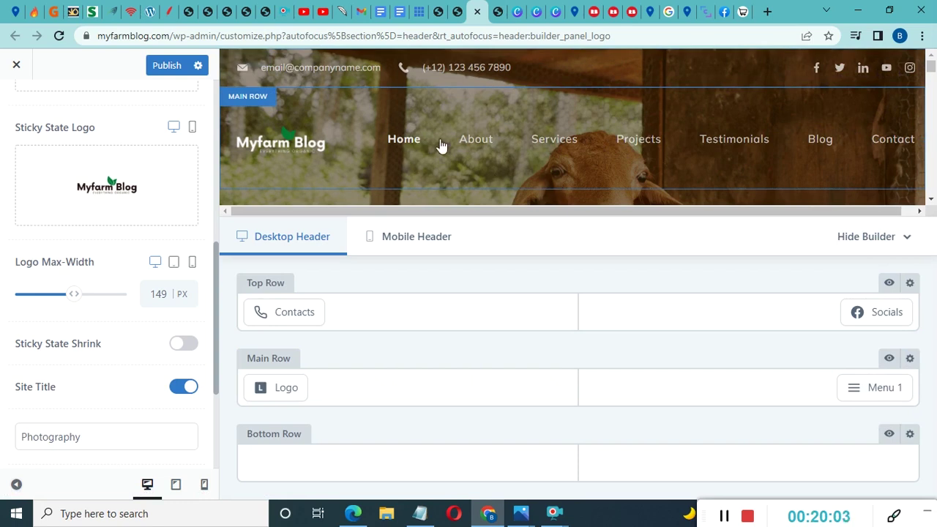
{"action": "mouse_move", "coordinate": [527, 69]}
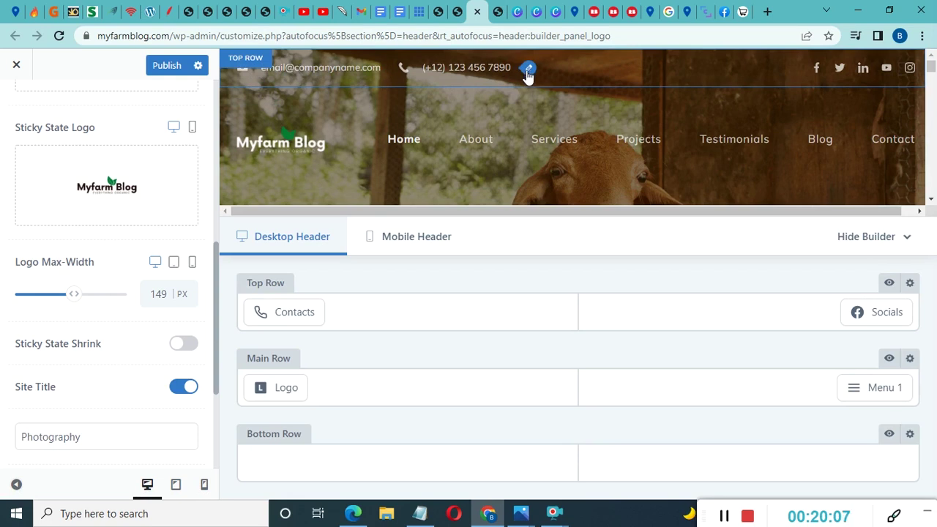
Paste the new address into the top-bar Email contact and hide the Phone contact
{"action": "left_click", "coordinate": [528, 72]}
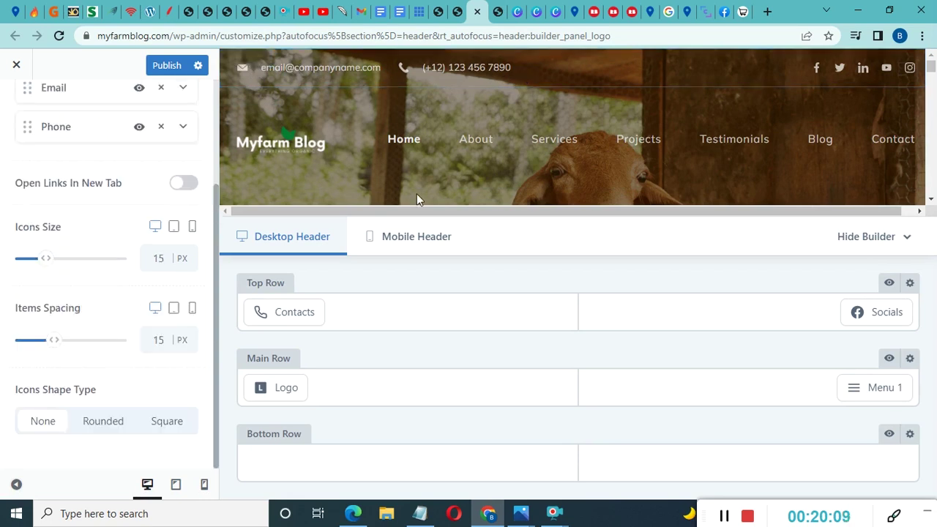
{"action": "scroll", "coordinate": [59, 132], "scroll_direction": "up", "scroll_amount": 3}
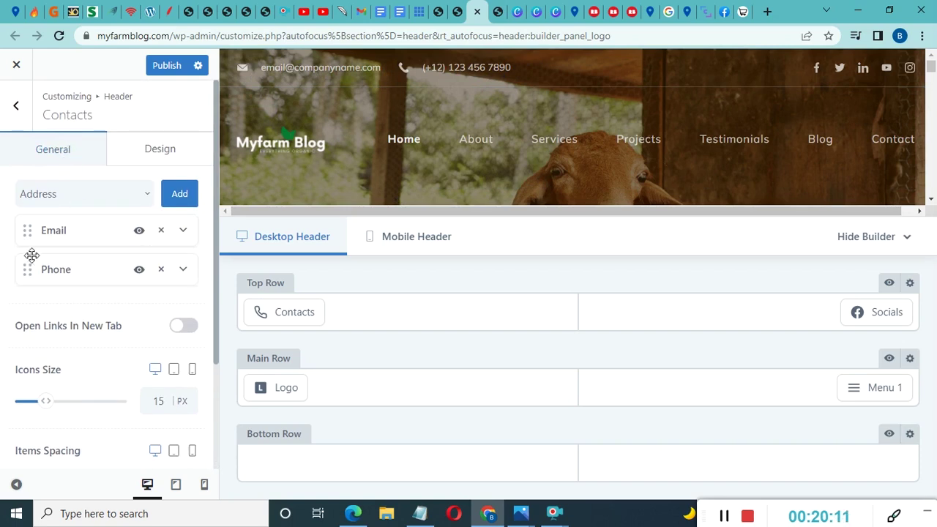
{"action": "left_click", "coordinate": [183, 231]}
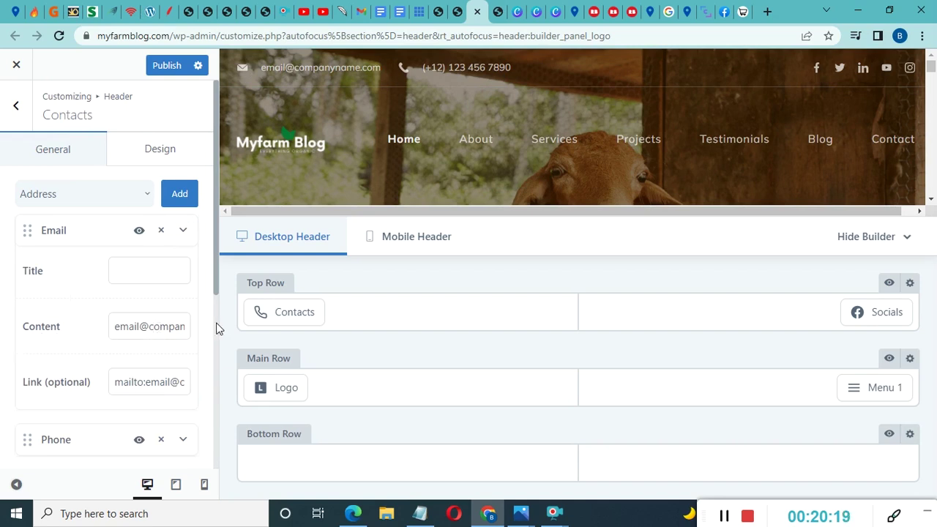
{"action": "key", "text": "Right"}
{"action": "key", "text": "Right"}
{"action": "key", "text": "Right"}
{"action": "key", "text": "Right"}
{"action": "key", "text": "Right"}
{"action": "key", "text": "Right"}
{"action": "key", "text": "Right"}
{"action": "key", "text": "Right"}
{"action": "key", "text": "Right"}
{"action": "key", "text": "Right"}
{"action": "key", "text": "Right"}
{"action": "key", "text": "Right"}
{"action": "key", "text": "Right"}
{"action": "key", "text": "Right"}
{"action": "key", "text": "Left"}
{"action": "key", "text": "Left"}
{"action": "key", "text": "Left"}
{"action": "key", "text": "Left"}
{"action": "key", "text": "Left"}
{"action": "key", "text": "Left"}
{"action": "key", "text": "Left"}
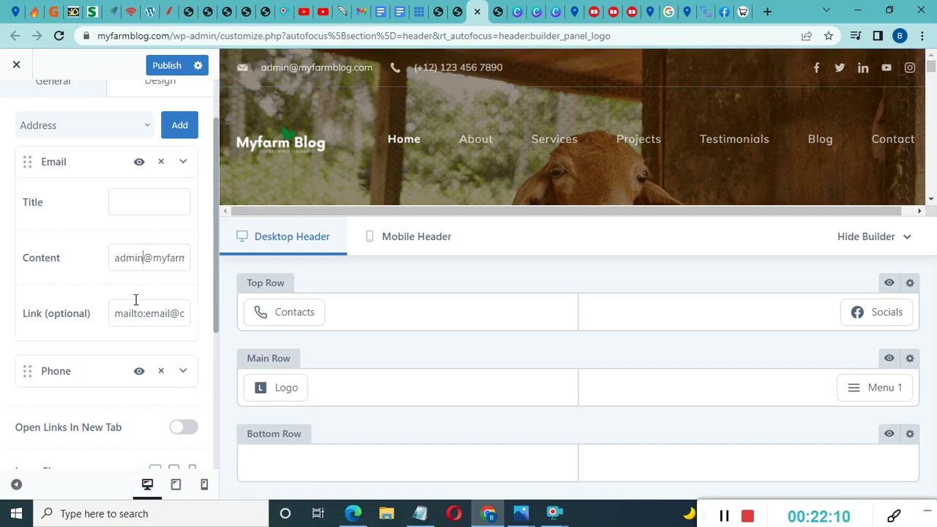
{"action": "scroll", "coordinate": [134, 299], "scroll_direction": "down", "scroll_amount": 1}
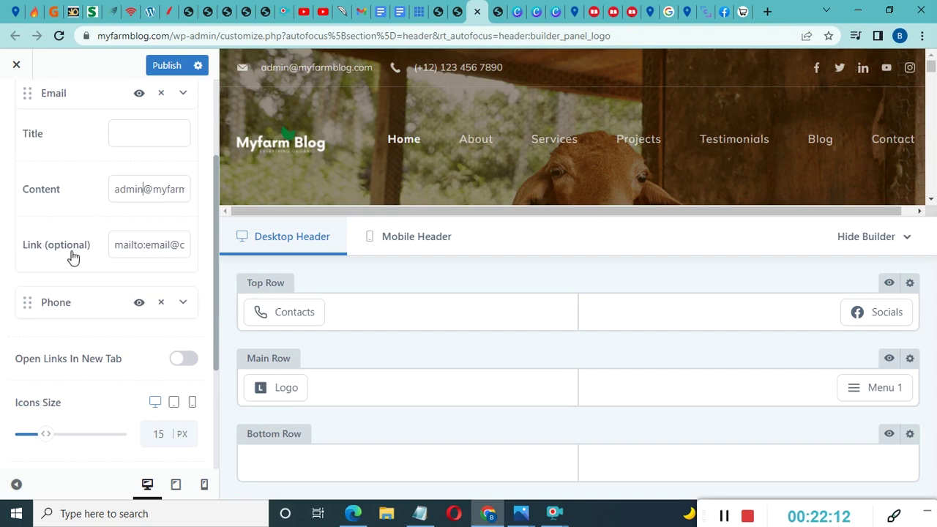
{"action": "triple_click", "coordinate": [143, 188]}
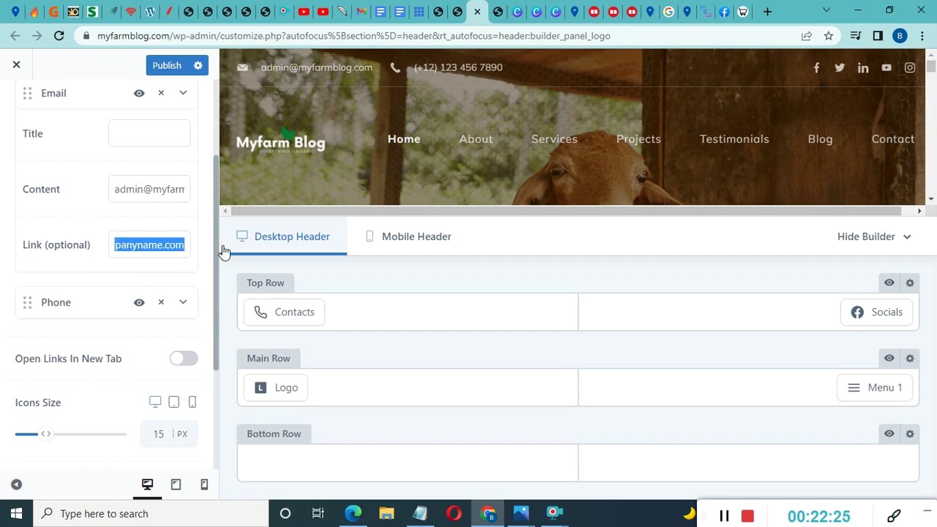
{"action": "key", "text": "ctrl+v"}
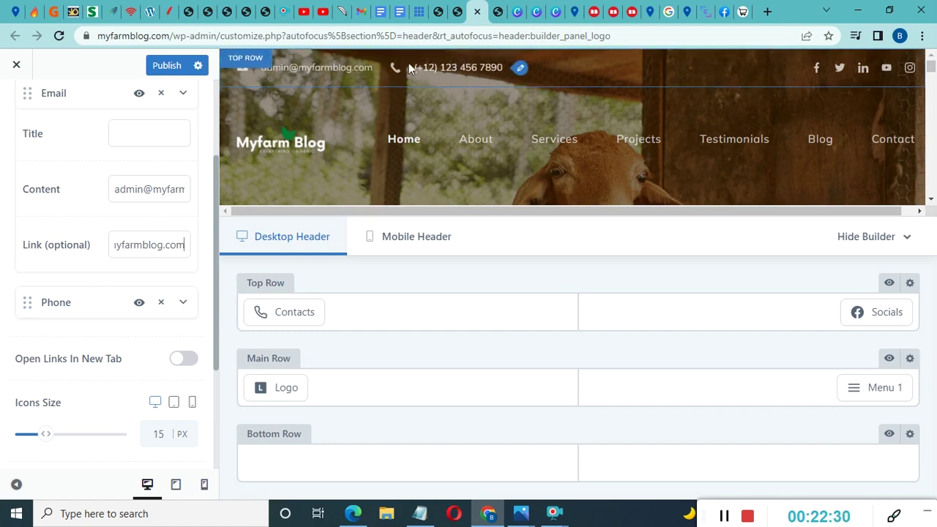
{"action": "left_click", "coordinate": [143, 306]}
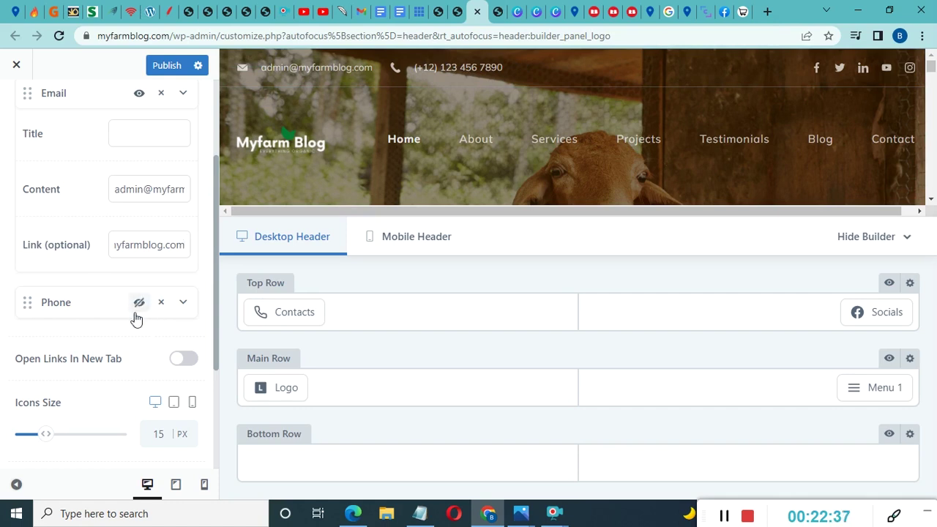
{"action": "left_click", "coordinate": [140, 305]}
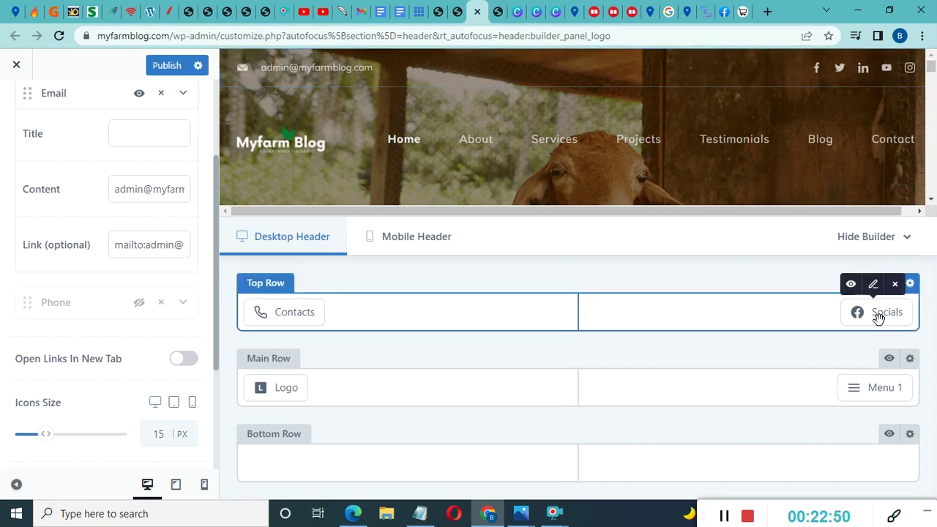
Hide the Instagram, LinkedIn and Twitter icons in header Socials, keeping Facebook and YouTube visible
{"action": "left_click", "coordinate": [874, 285]}
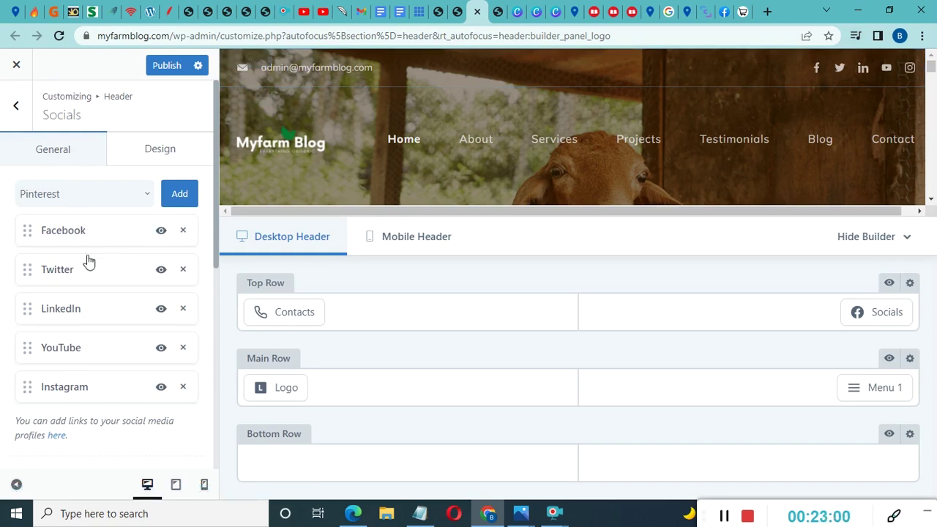
{"action": "left_click", "coordinate": [160, 388]}
{"action": "left_click", "coordinate": [161, 388]}
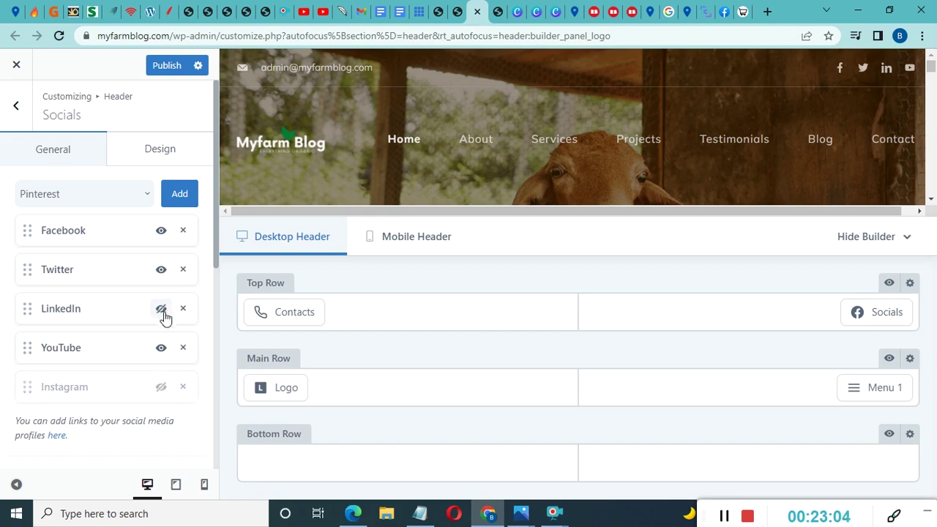
{"action": "left_click", "coordinate": [162, 311]}
{"action": "left_click", "coordinate": [162, 270]}
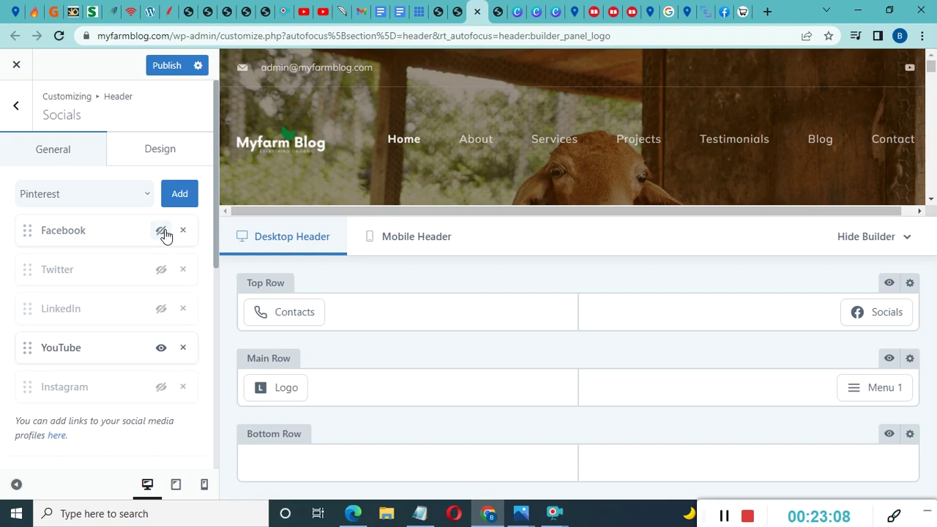
{"action": "left_click", "coordinate": [162, 233]}
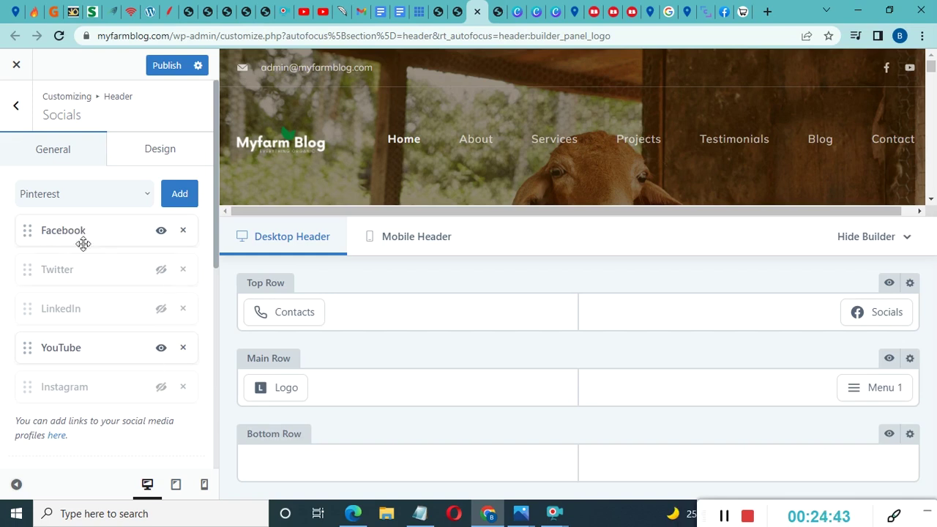
{"action": "scroll", "coordinate": [124, 410], "scroll_direction": "down", "scroll_amount": 3}
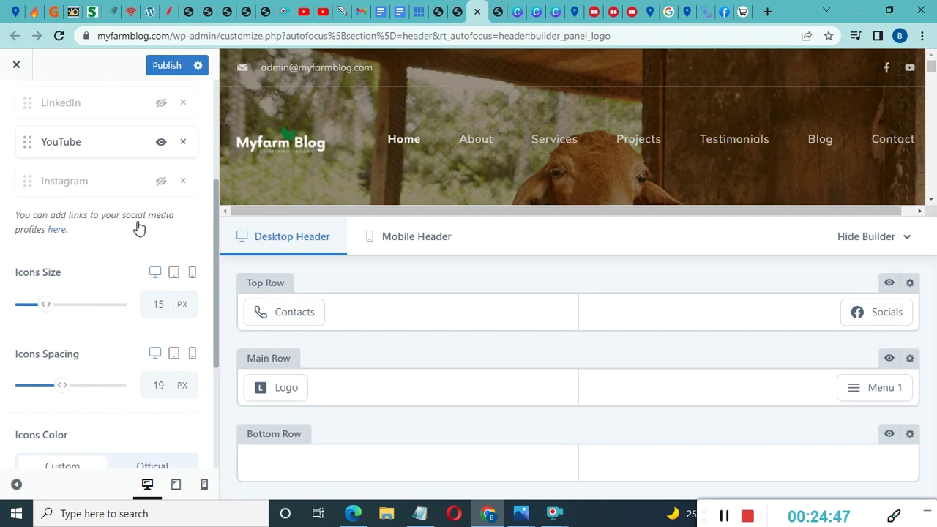
Browse the Social Networks account link fields, then go back to the main Customizer panel
{"action": "left_click", "coordinate": [58, 229]}
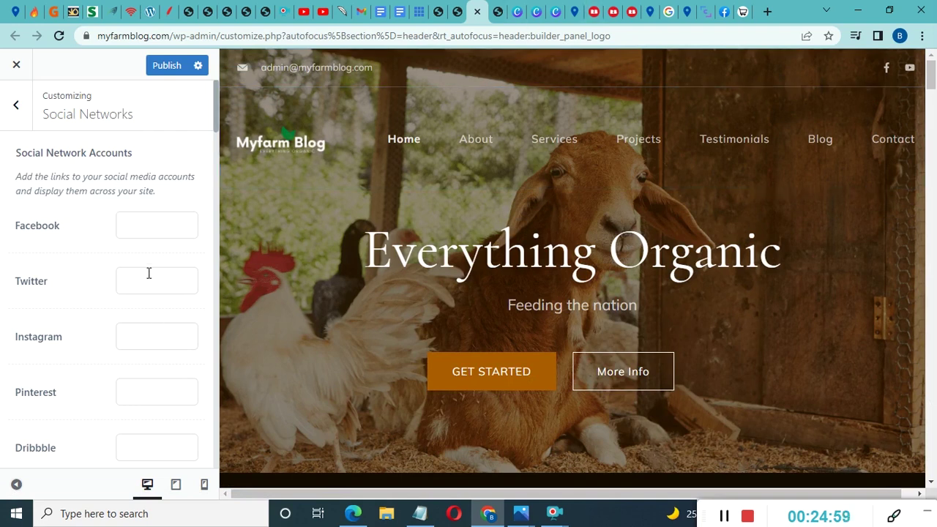
{"action": "scroll", "coordinate": [143, 225], "scroll_direction": "down", "scroll_amount": 15}
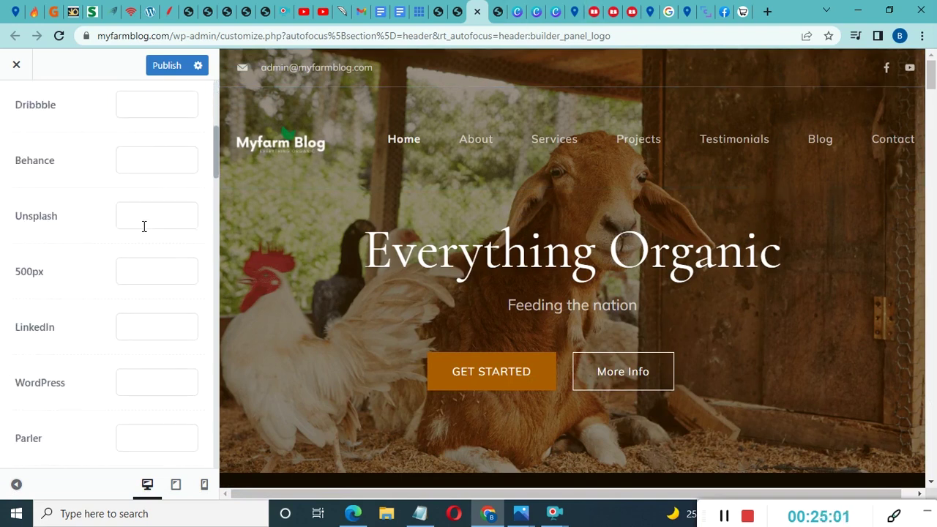
{"action": "scroll", "coordinate": [144, 231], "scroll_direction": "down", "scroll_amount": 15}
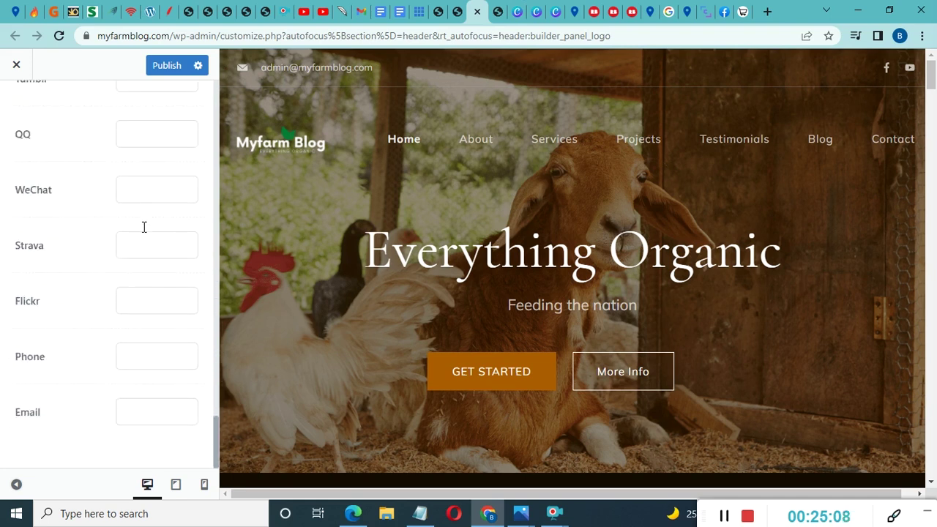
{"action": "scroll", "coordinate": [144, 231], "scroll_direction": "up", "scroll_amount": 10}
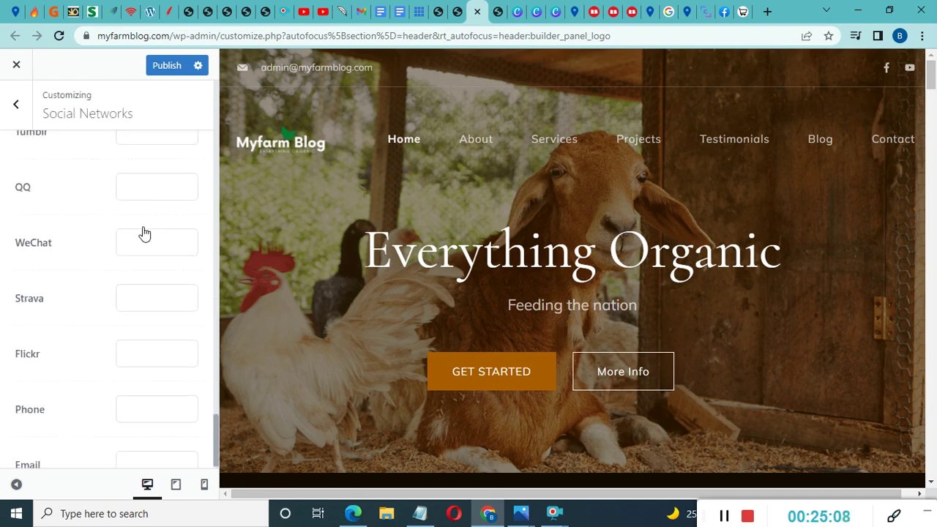
{"action": "left_click", "coordinate": [16, 105]}
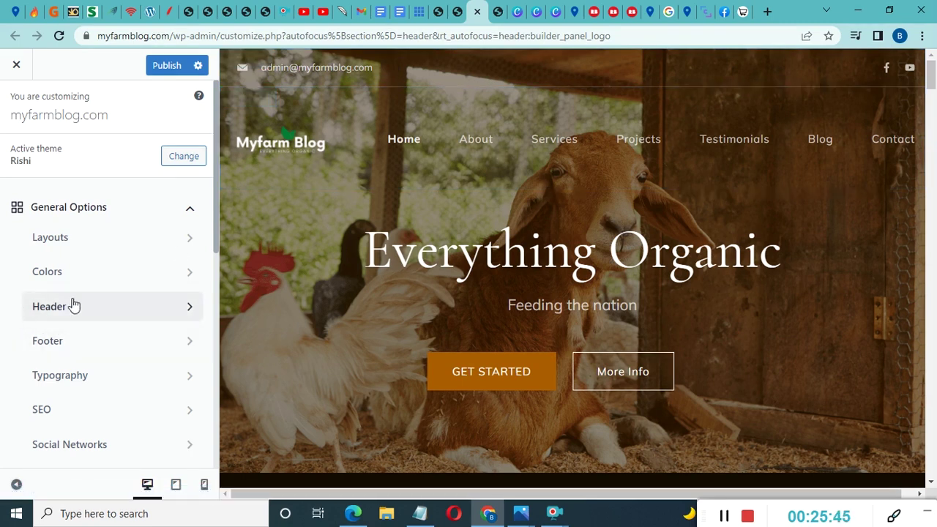
Compare the Menu 1 layout types 3 and 4, then settle on the Type 2 underline style
{"action": "left_click", "coordinate": [82, 307]}
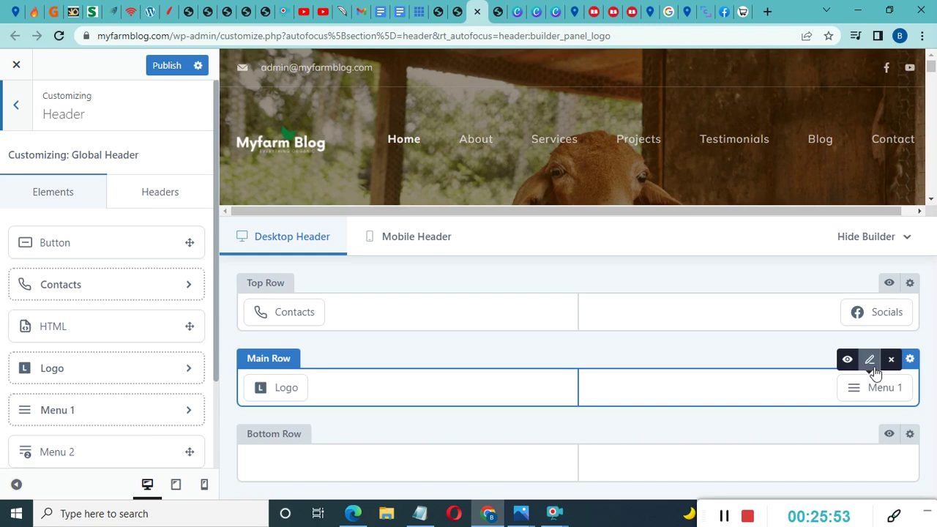
{"action": "left_click", "coordinate": [871, 361]}
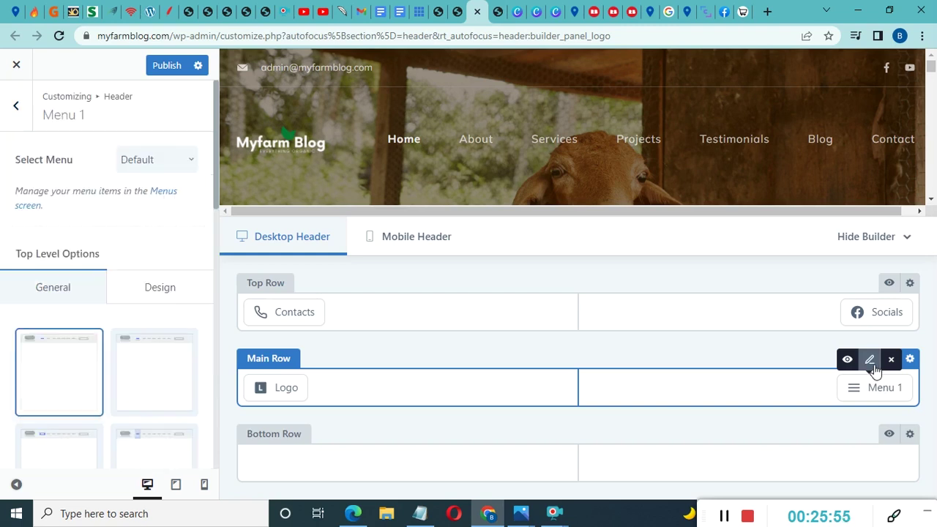
{"action": "scroll", "coordinate": [135, 293], "scroll_direction": "down", "scroll_amount": 3}
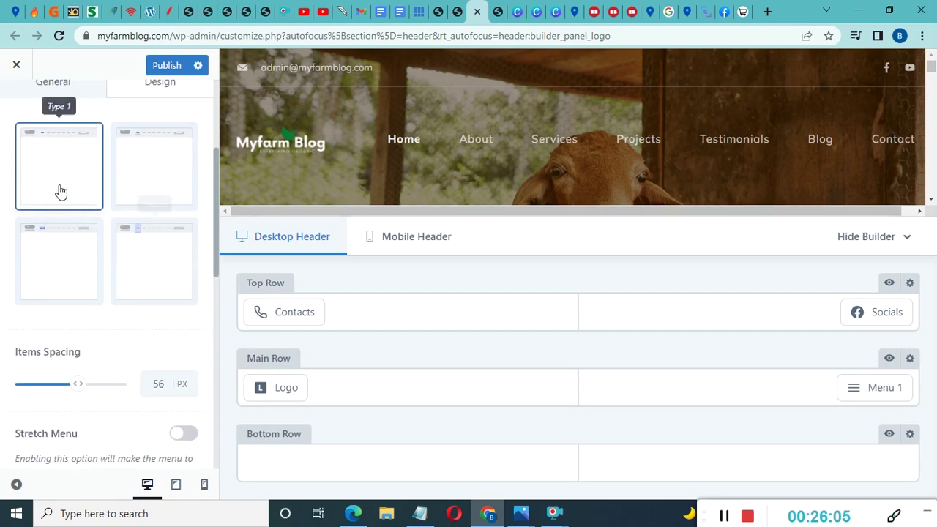
{"action": "left_click", "coordinate": [163, 174]}
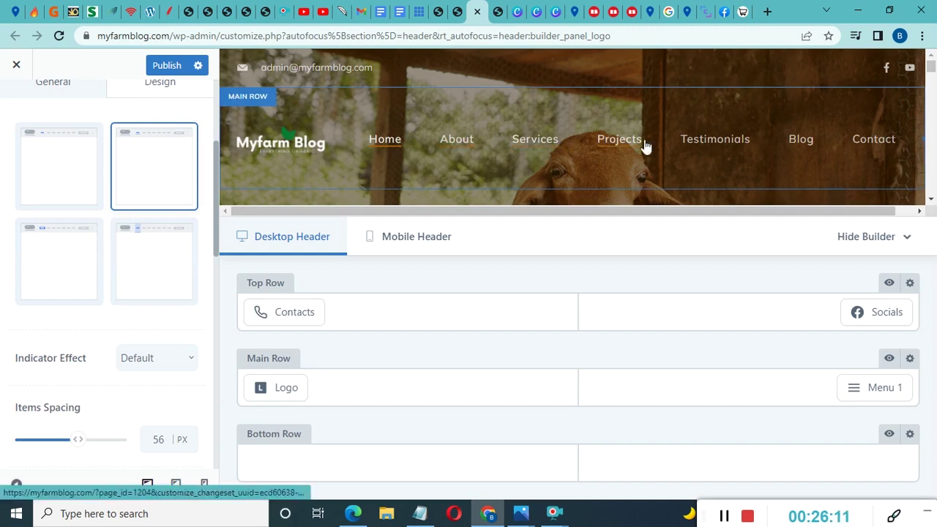
{"action": "left_click", "coordinate": [44, 267]}
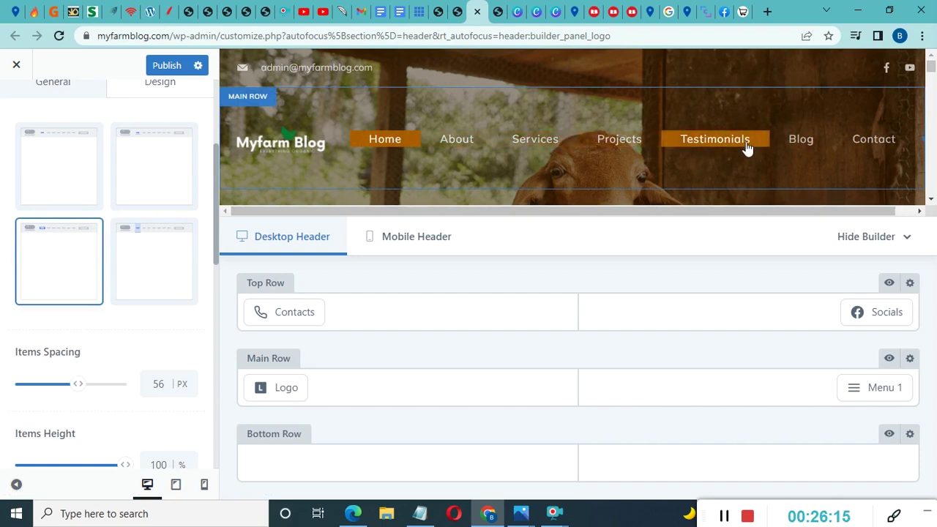
{"action": "left_click", "coordinate": [143, 269]}
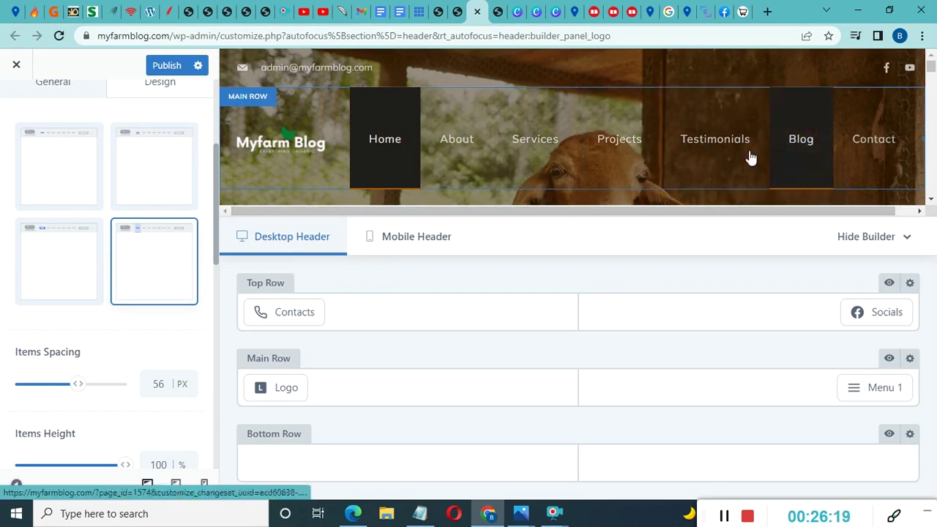
{"action": "left_click", "coordinate": [168, 165]}
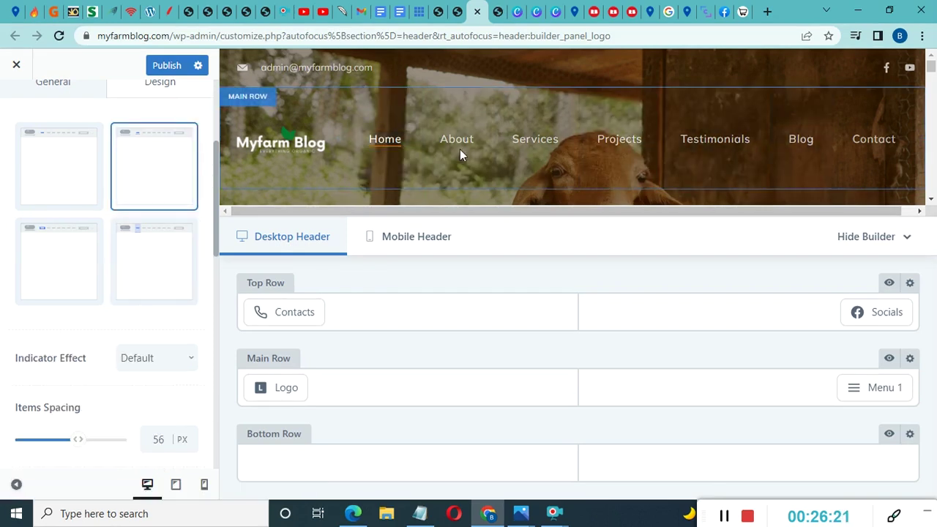
{"action": "scroll", "coordinate": [125, 220], "scroll_direction": "down", "scroll_amount": 3}
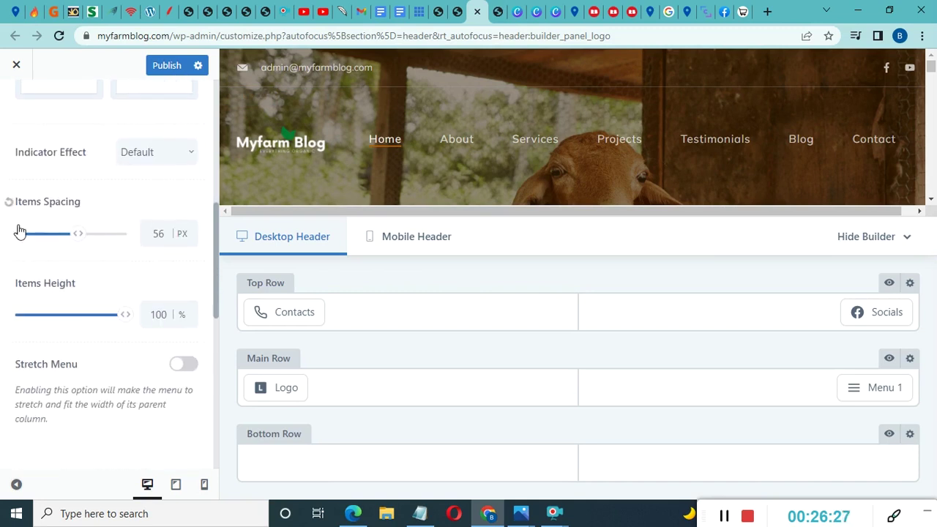
{"action": "scroll", "coordinate": [115, 337], "scroll_direction": "up", "scroll_amount": 3}
{"action": "scroll", "coordinate": [115, 337], "scroll_direction": "up", "scroll_amount": 3}
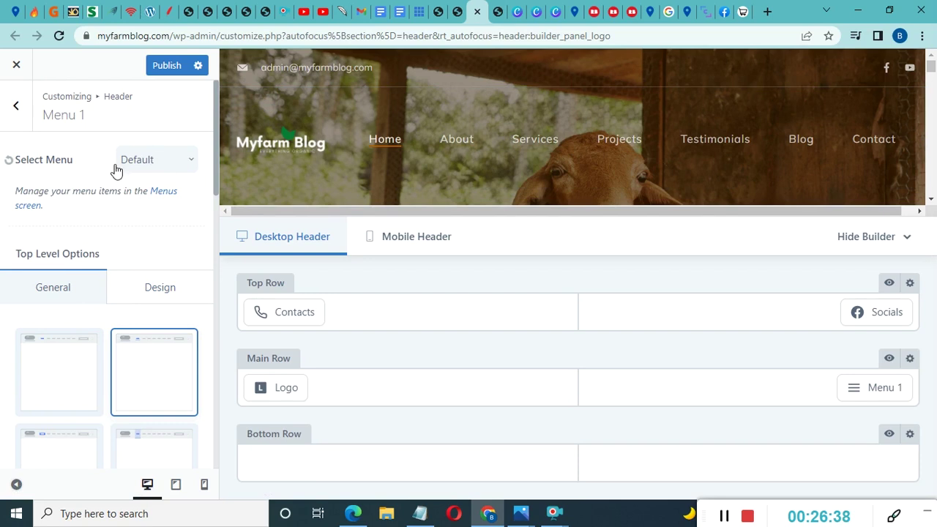
Assign the Primary menu to Menu 1 and go to the Menus admin page
{"action": "left_click", "coordinate": [165, 167]}
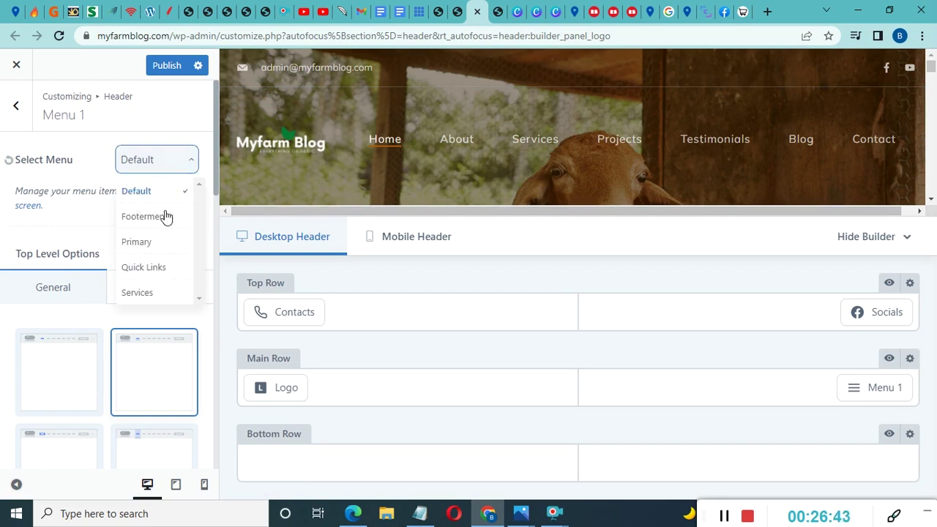
{"action": "scroll", "coordinate": [162, 224], "scroll_direction": "down", "scroll_amount": 2}
{"action": "scroll", "coordinate": [161, 222], "scroll_direction": "up", "scroll_amount": 2}
{"action": "left_click", "coordinate": [136, 242]}
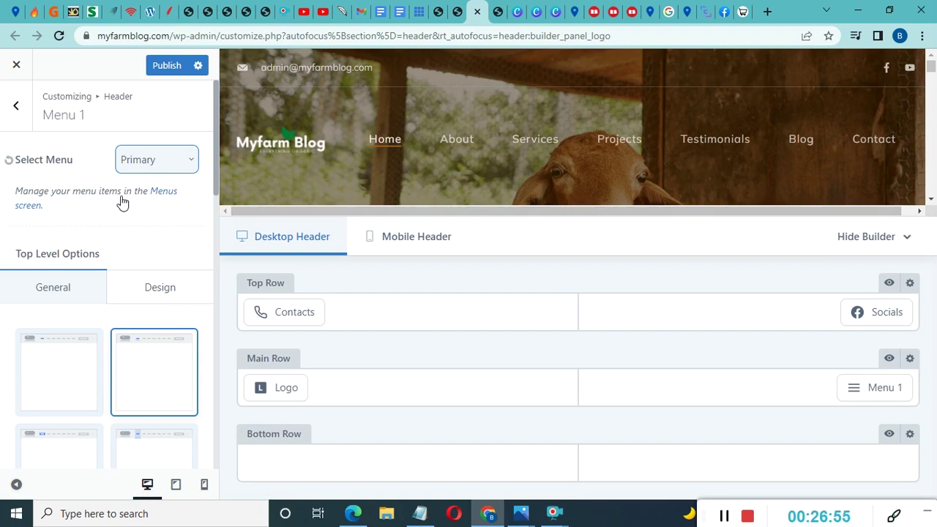
{"action": "left_click", "coordinate": [162, 195]}
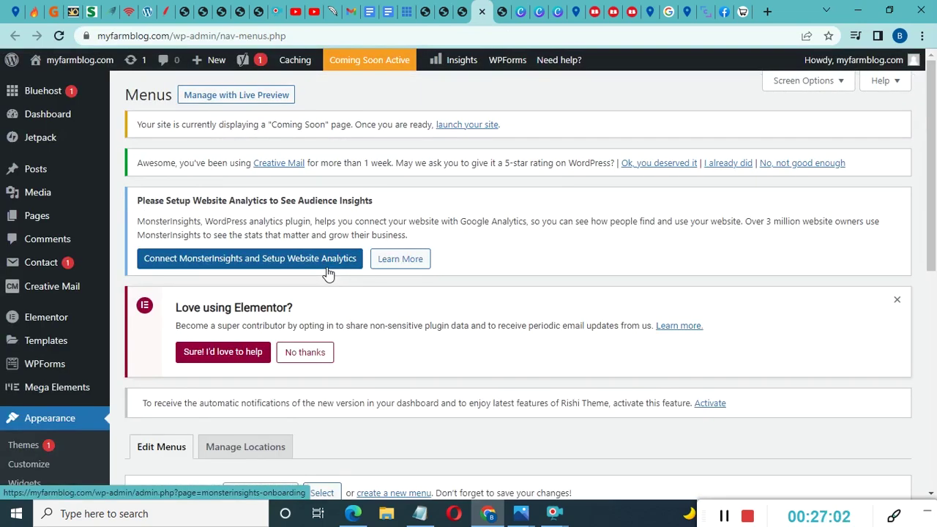
Pick Primary in the 'Select a menu to edit' dropdown and load it
{"action": "scroll", "coordinate": [328, 273], "scroll_direction": "down", "scroll_amount": 6}
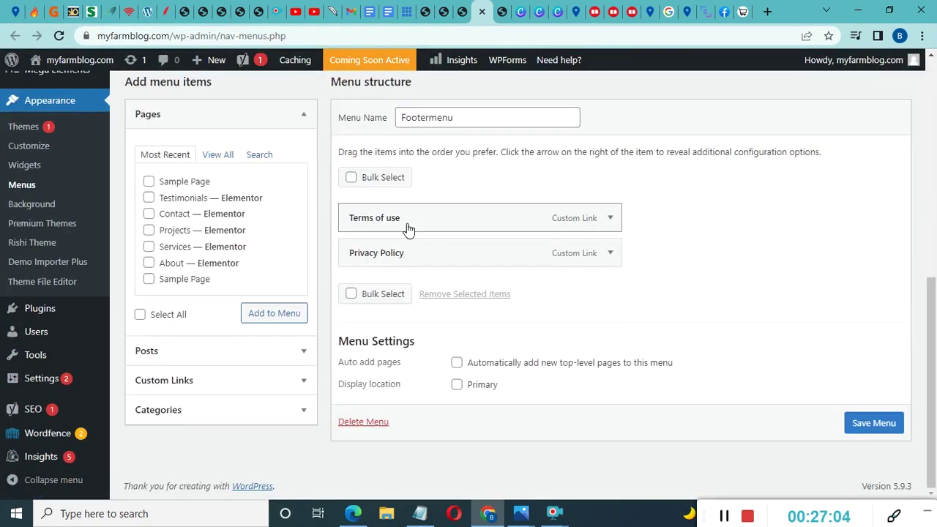
{"action": "scroll", "coordinate": [486, 242], "scroll_direction": "up", "scroll_amount": 1}
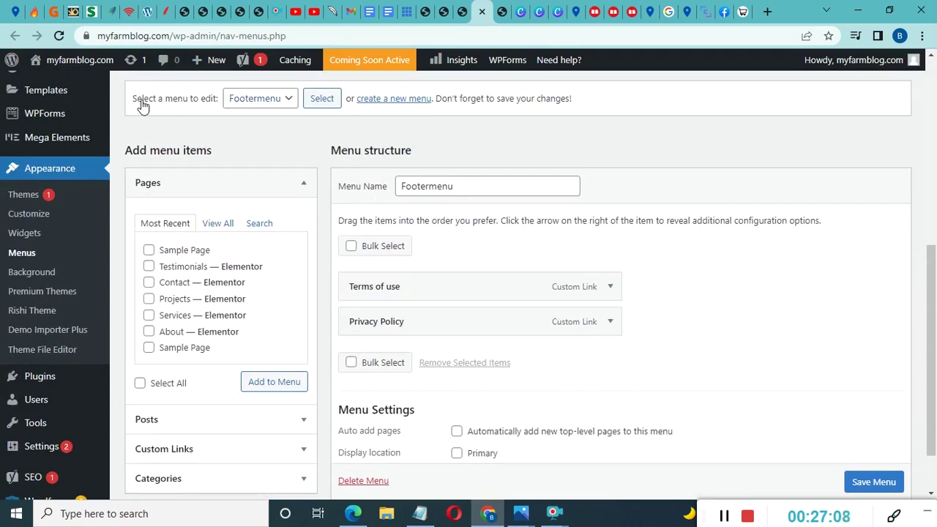
{"action": "scroll", "coordinate": [251, 145], "scroll_direction": "up", "scroll_amount": 3}
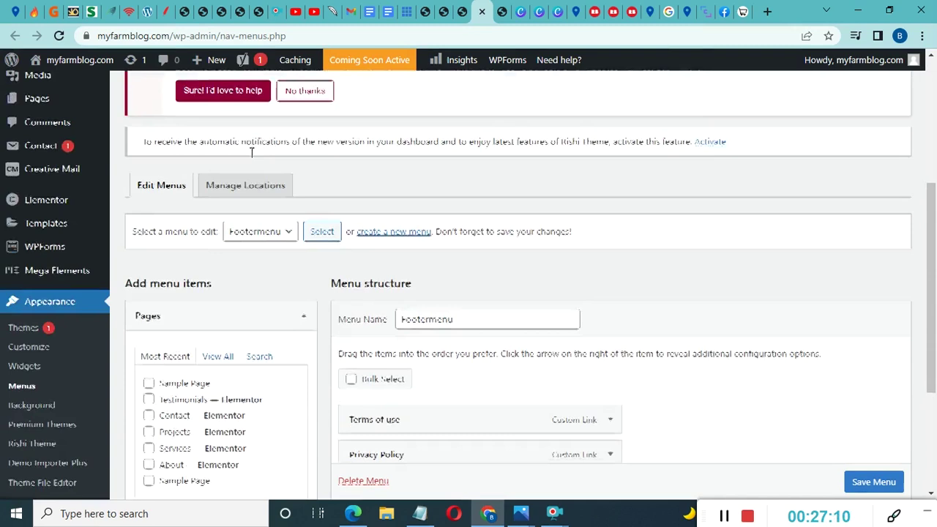
{"action": "scroll", "coordinate": [256, 162], "scroll_direction": "down", "scroll_amount": 2}
{"action": "left_click", "coordinate": [260, 172]}
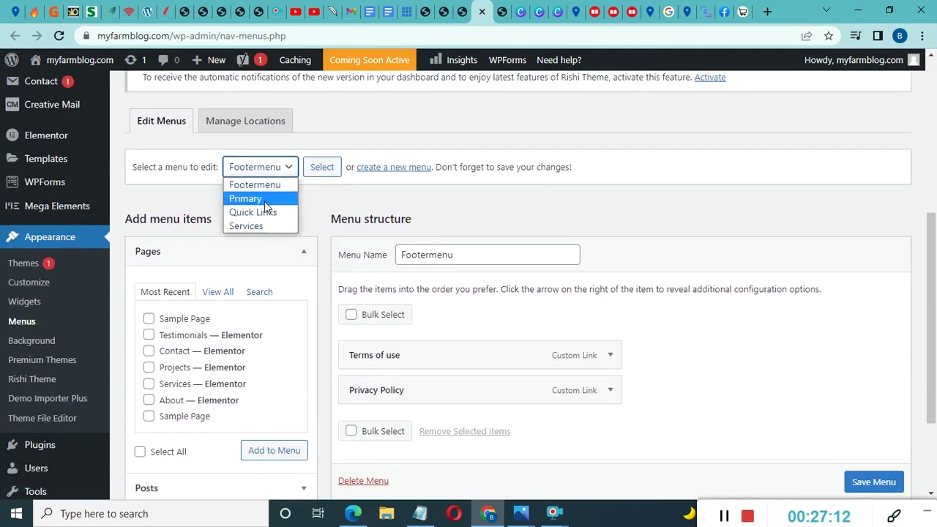
{"action": "left_click", "coordinate": [263, 200]}
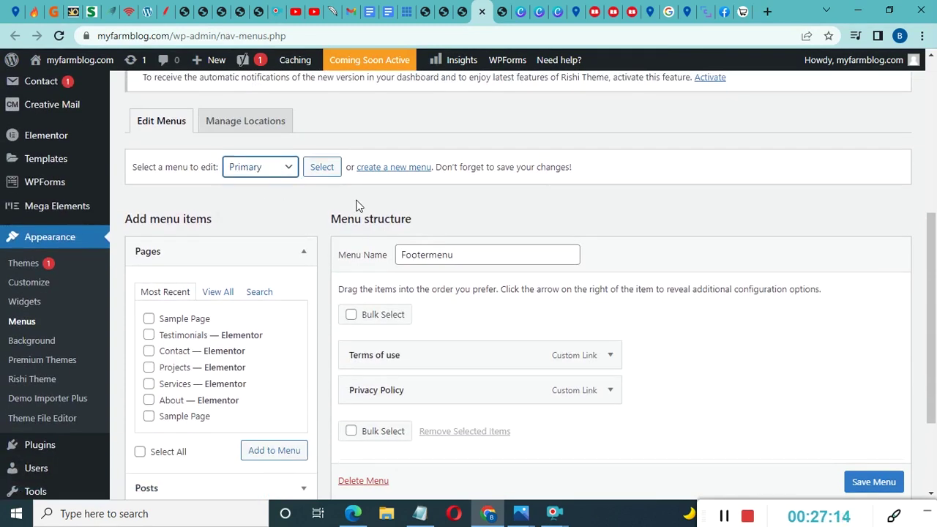
{"action": "left_click", "coordinate": [317, 168]}
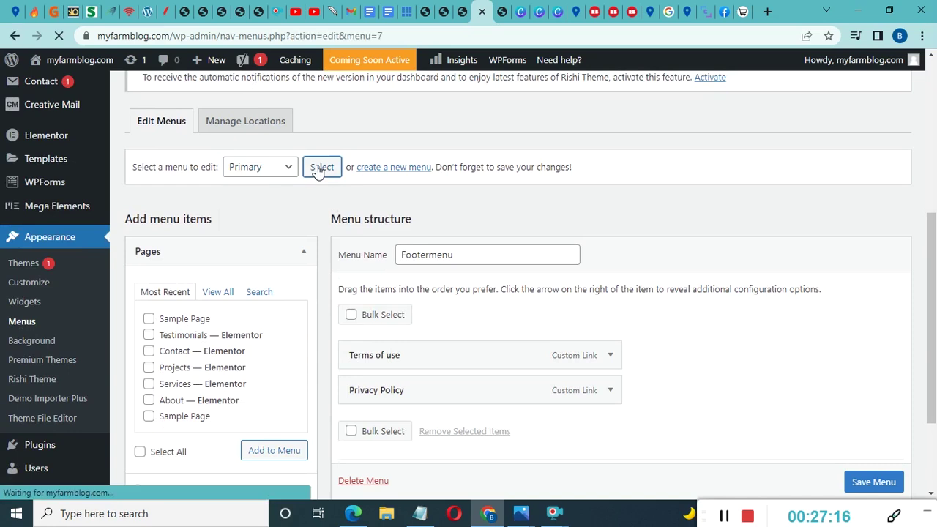
Review the Primary menu's seven items, briefly checking the Customizer tab before returning
{"action": "scroll", "coordinate": [324, 184], "scroll_direction": "down", "scroll_amount": 6}
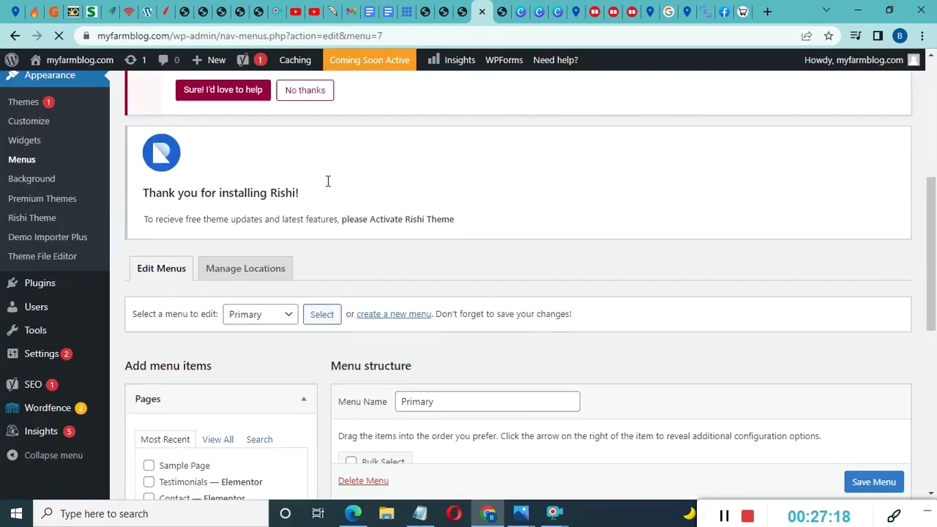
{"action": "scroll", "coordinate": [328, 187], "scroll_direction": "down", "scroll_amount": 2}
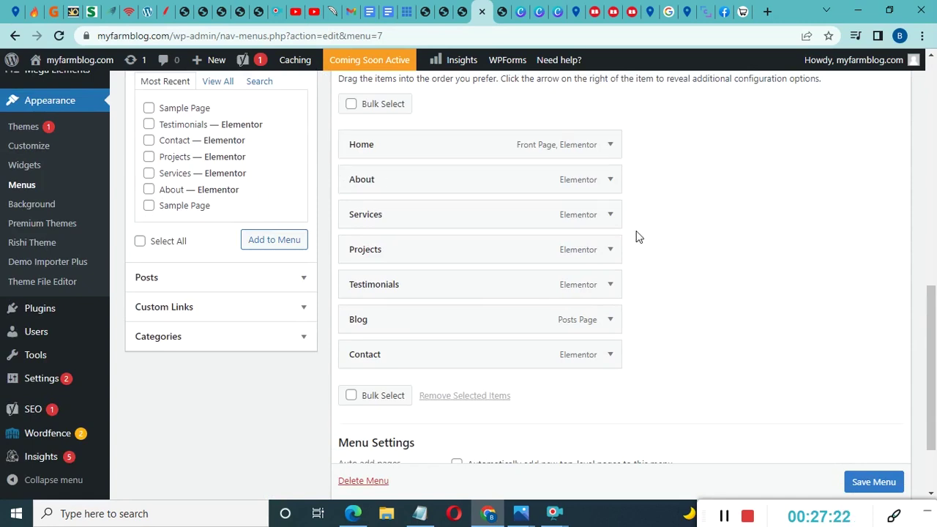
{"action": "scroll", "coordinate": [727, 245], "scroll_direction": "up", "scroll_amount": 1}
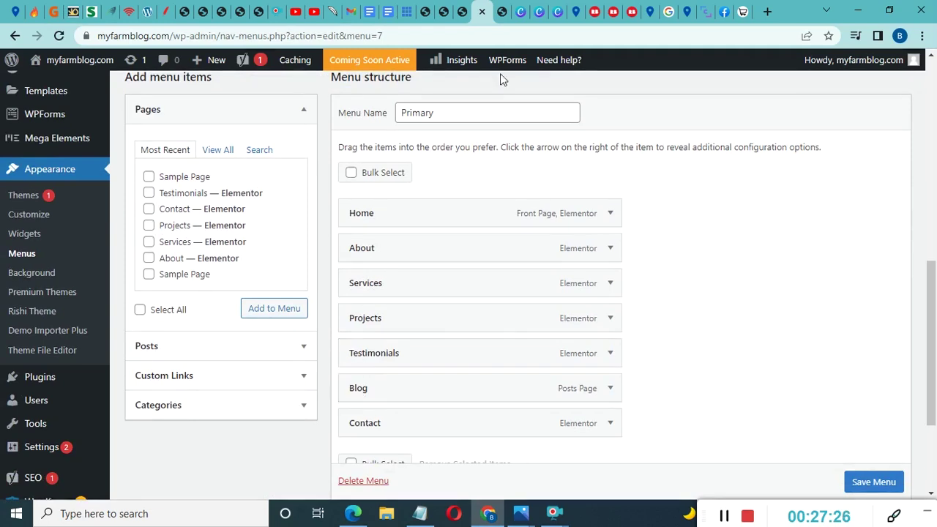
{"action": "left_click", "coordinate": [461, 12]}
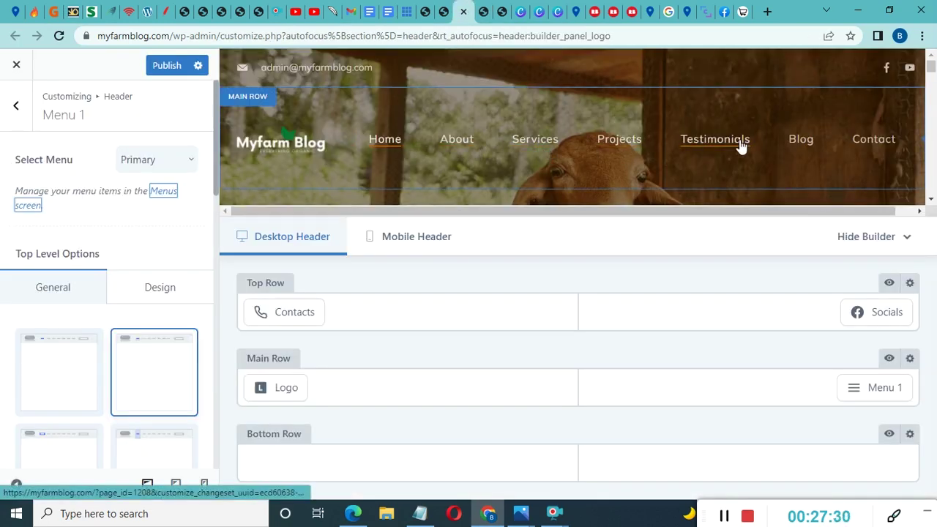
{"action": "left_click", "coordinate": [484, 12]}
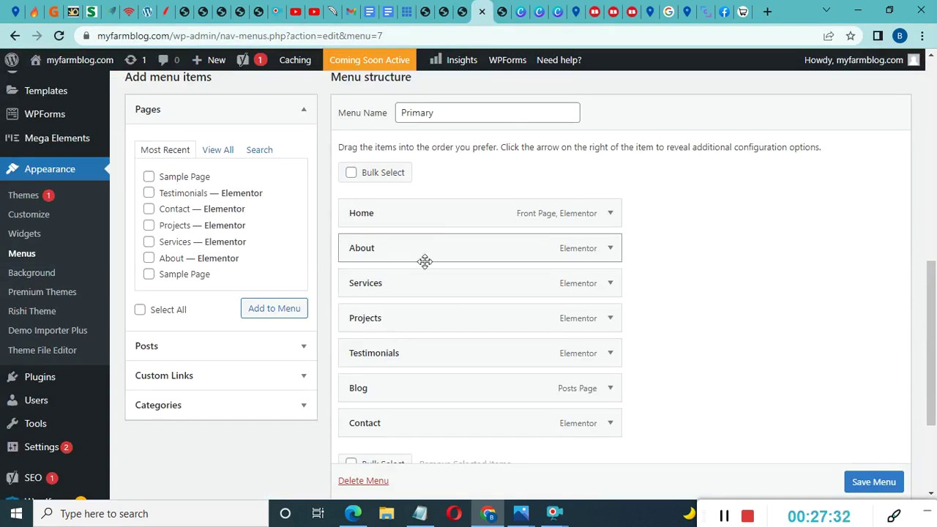
{"action": "scroll", "coordinate": [667, 278], "scroll_direction": "down", "scroll_amount": 1}
{"action": "scroll", "coordinate": [667, 278], "scroll_direction": "up", "scroll_amount": 1}
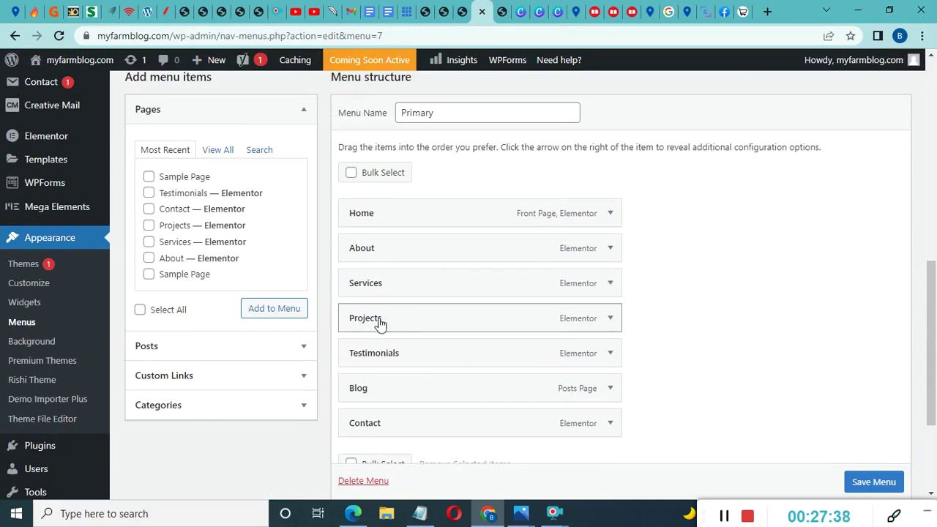
Remove the Projects item from the Primary menu and save the menu
{"action": "left_click", "coordinate": [610, 319]}
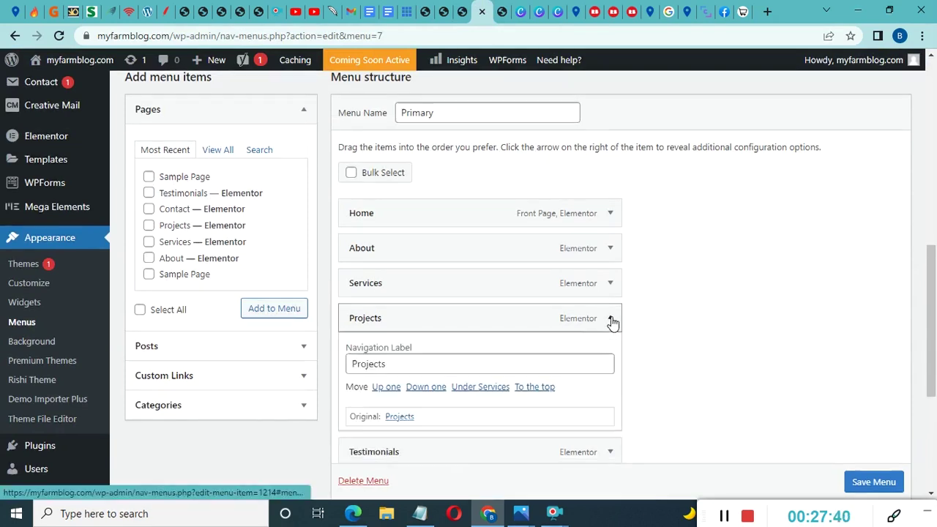
{"action": "scroll", "coordinate": [418, 416], "scroll_direction": "down", "scroll_amount": 1}
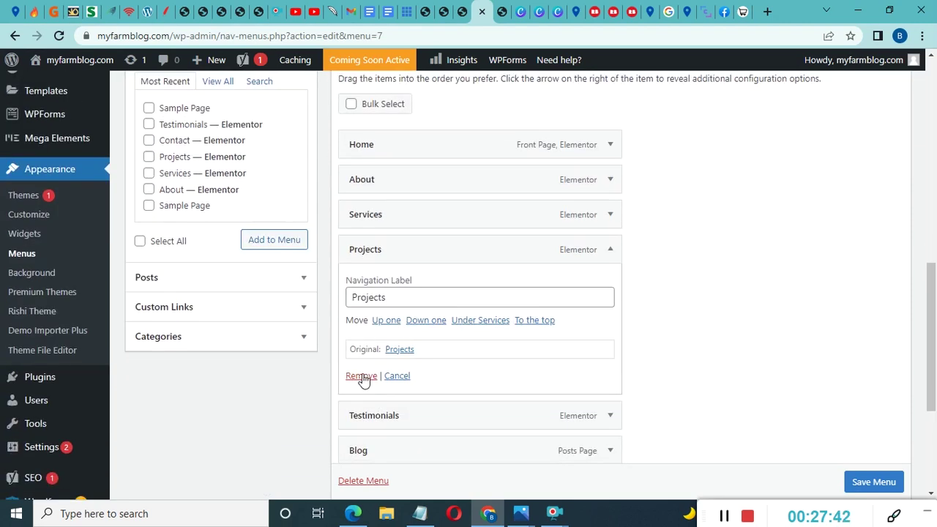
{"action": "left_click", "coordinate": [362, 376]}
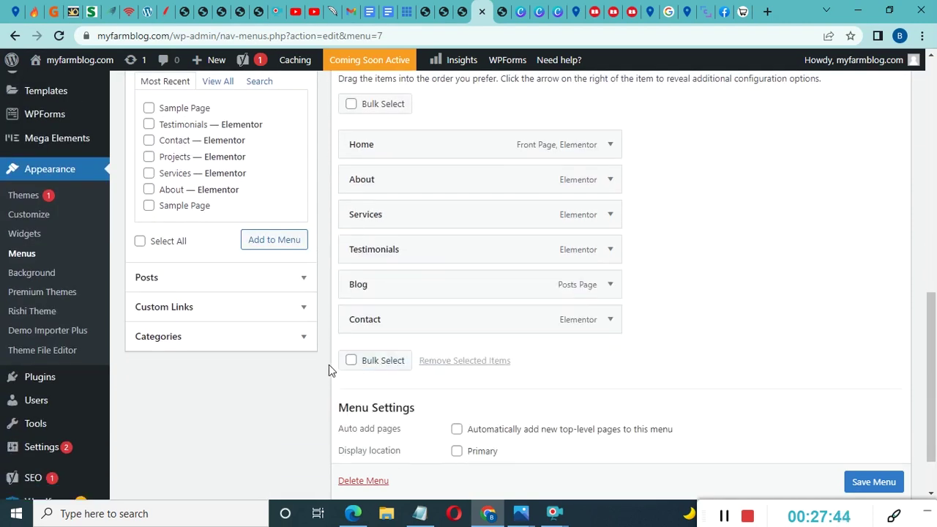
{"action": "scroll", "coordinate": [655, 251], "scroll_direction": "up", "scroll_amount": 1}
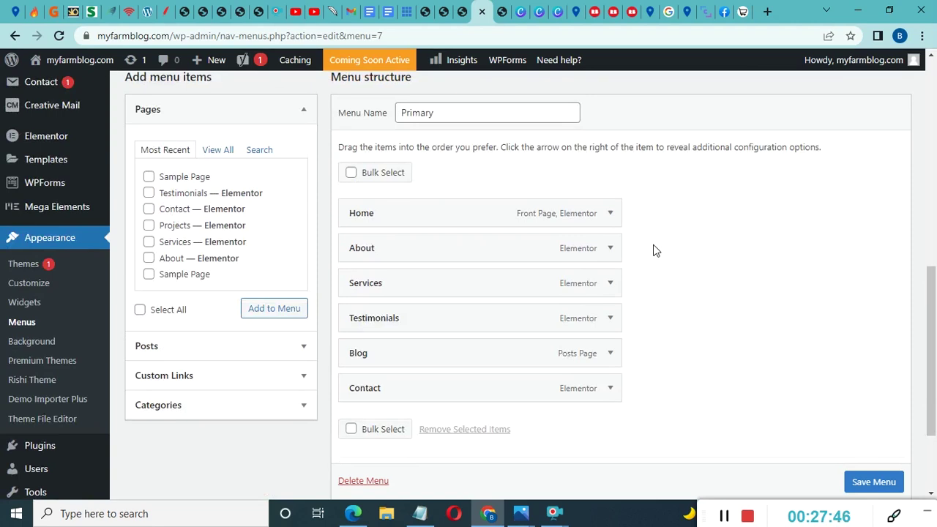
{"action": "scroll", "coordinate": [655, 251], "scroll_direction": "down", "scroll_amount": 1}
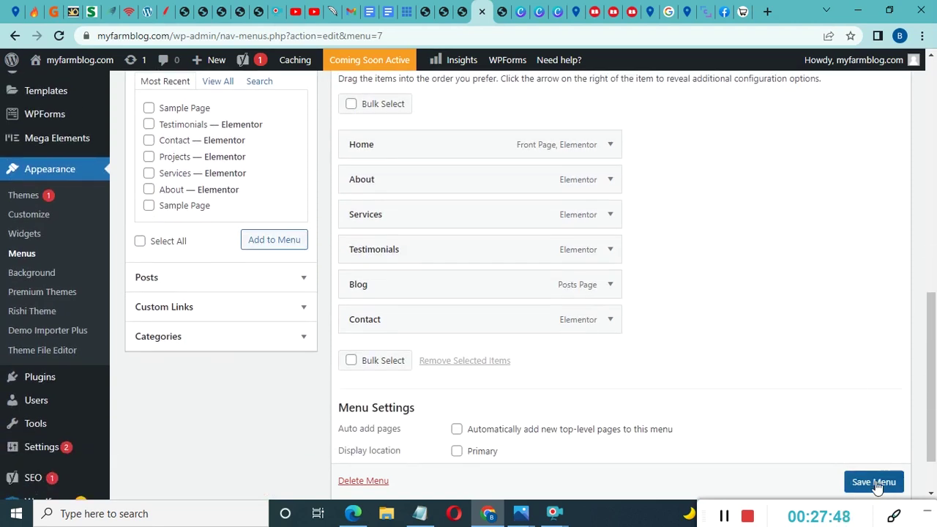
{"action": "scroll", "coordinate": [877, 488], "scroll_direction": "down", "scroll_amount": 1}
{"action": "left_click", "coordinate": [873, 448]}
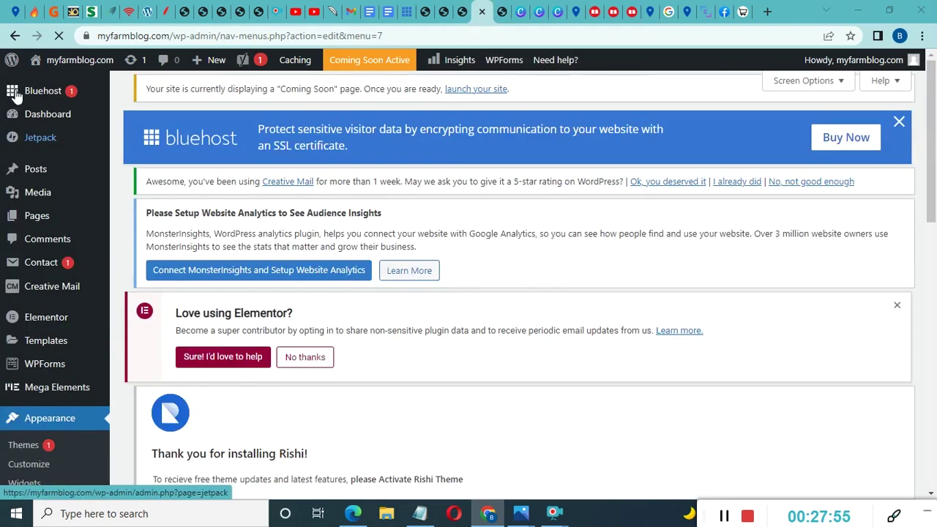
Open the live site in a new tab to check the header menu, then return to Menus
{"action": "mouse_move", "coordinate": [73, 64]}
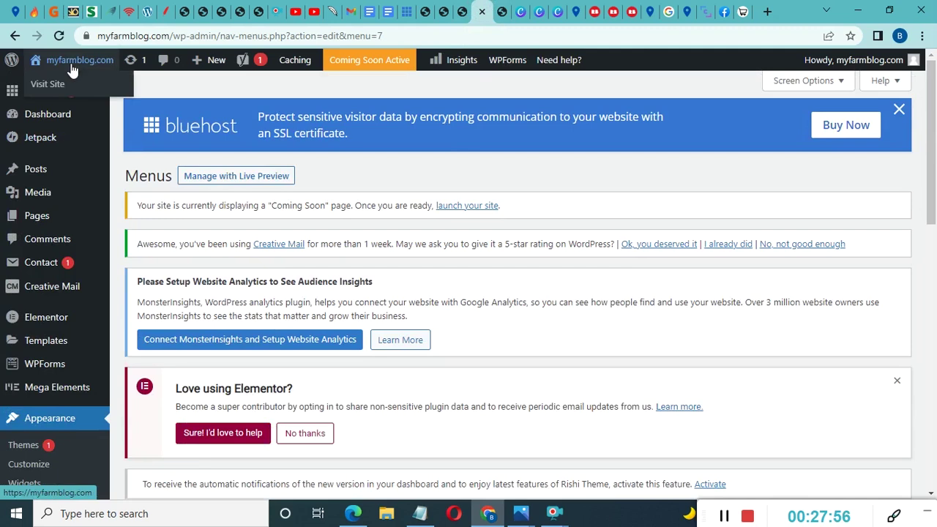
{"action": "right_click", "coordinate": [48, 89]}
{"action": "left_click", "coordinate": [65, 95]}
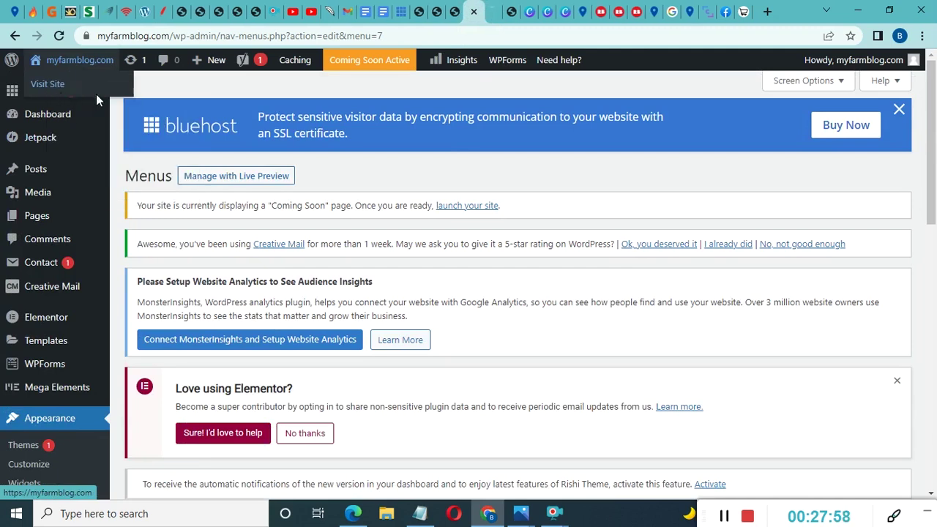
{"action": "left_click", "coordinate": [497, 9]}
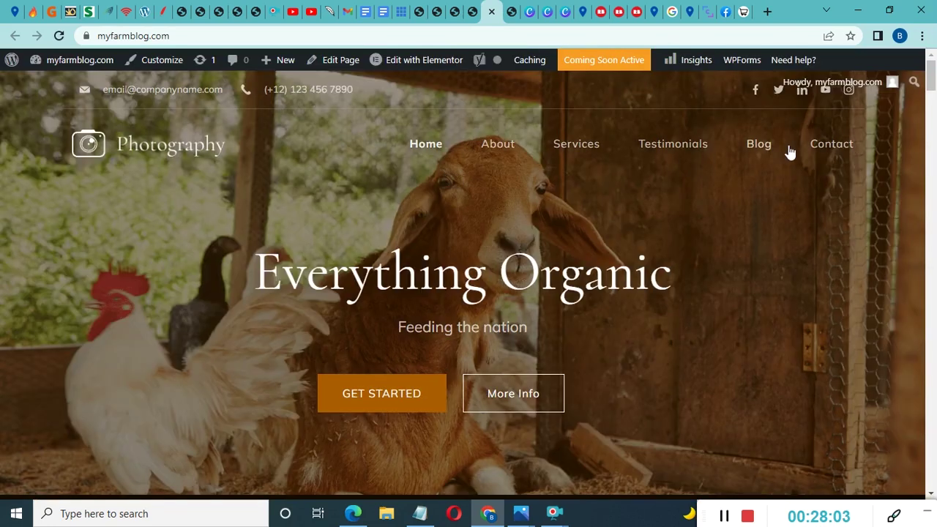
{"action": "left_click", "coordinate": [474, 11]}
{"action": "scroll", "coordinate": [468, 243], "scroll_direction": "down", "scroll_amount": 6}
{"action": "scroll", "coordinate": [454, 212], "scroll_direction": "up", "scroll_amount": 1}
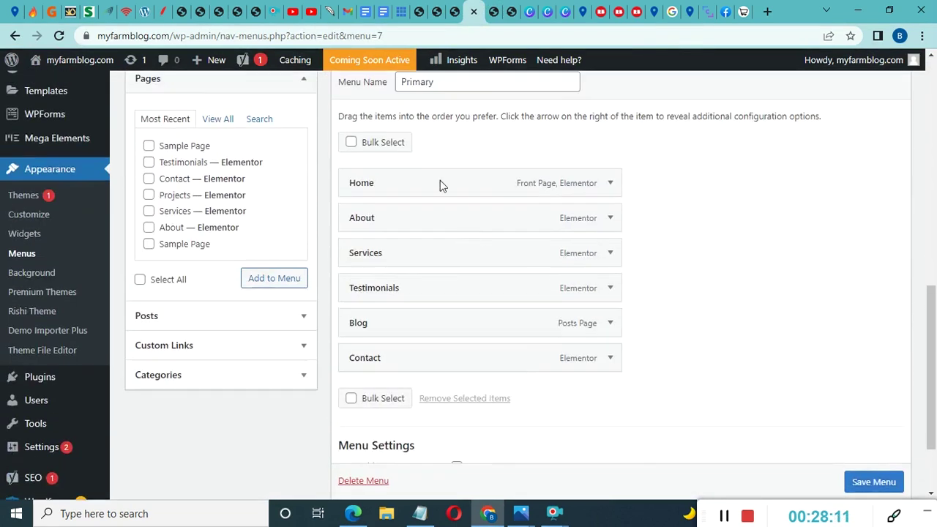
{"action": "scroll", "coordinate": [190, 165], "scroll_direction": "down", "scroll_amount": 2}
{"action": "scroll", "coordinate": [208, 168], "scroll_direction": "up", "scroll_amount": 2}
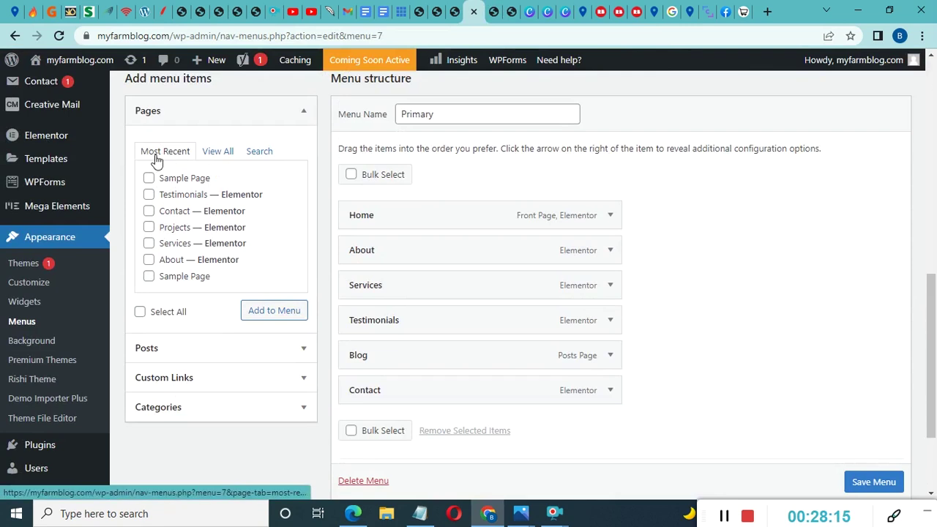
Show all pages in the Pages panel and scroll through the available pages
{"action": "left_click", "coordinate": [222, 153]}
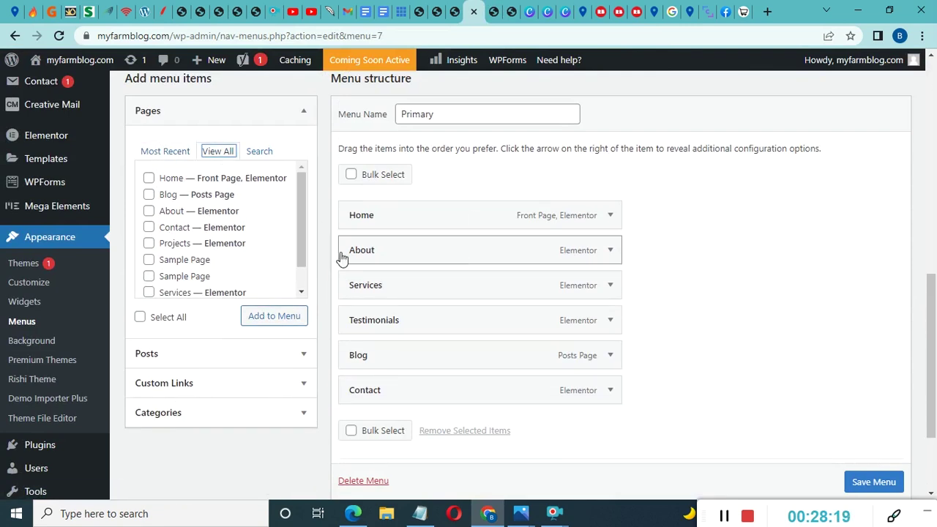
{"action": "scroll", "coordinate": [233, 229], "scroll_direction": "down", "scroll_amount": 1}
{"action": "scroll", "coordinate": [232, 230], "scroll_direction": "up", "scroll_amount": 1}
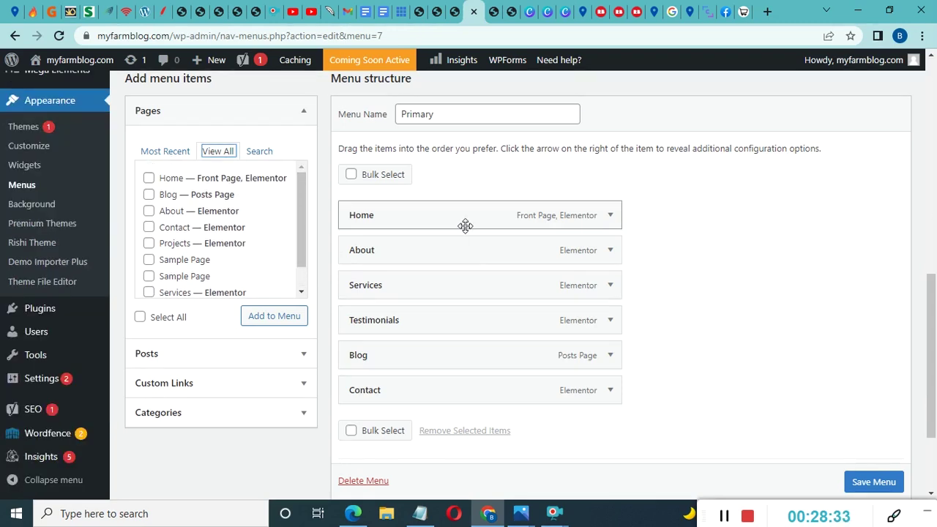
{"action": "scroll", "coordinate": [500, 303], "scroll_direction": "down", "scroll_amount": 1}
{"action": "scroll", "coordinate": [500, 304], "scroll_direction": "down", "scroll_amount": 1}
{"action": "scroll", "coordinate": [500, 303], "scroll_direction": "up", "scroll_amount": 3}
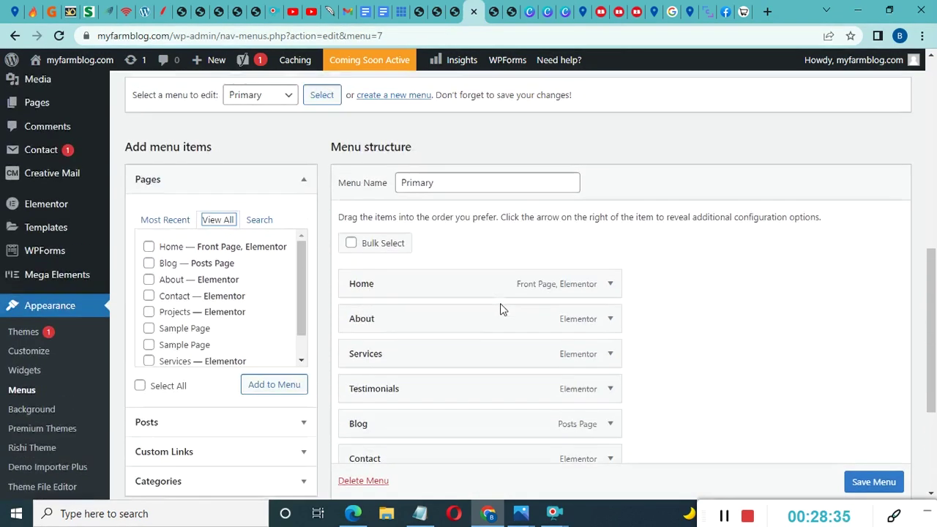
{"action": "scroll", "coordinate": [500, 303], "scroll_direction": "up", "scroll_amount": 1}
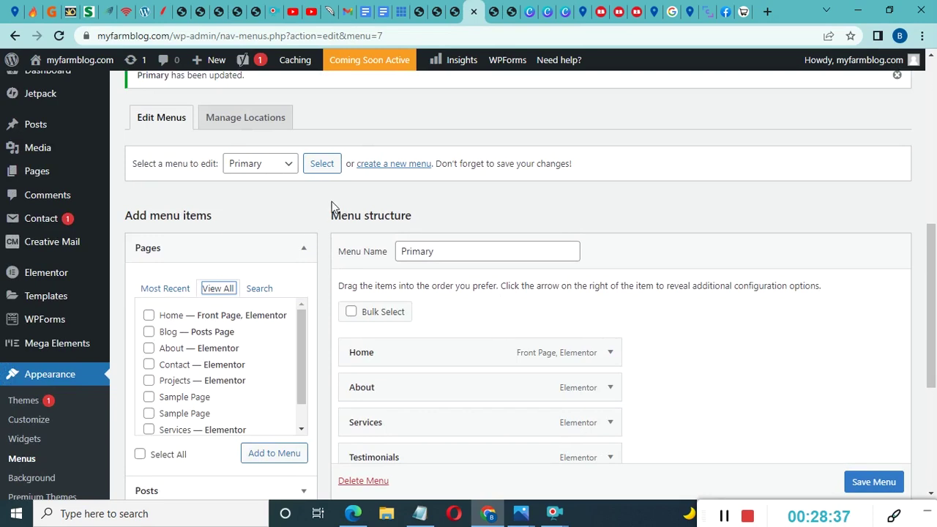
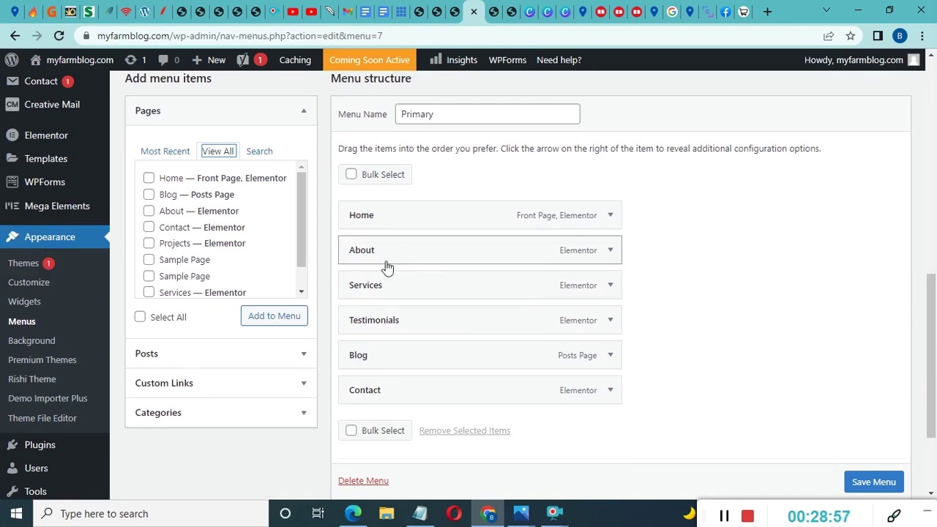
Show all Pages, then expand the Posts, Custom Links and Categories panels for adding menu items
{"action": "scroll", "coordinate": [383, 267], "scroll_direction": "down", "scroll_amount": 1}
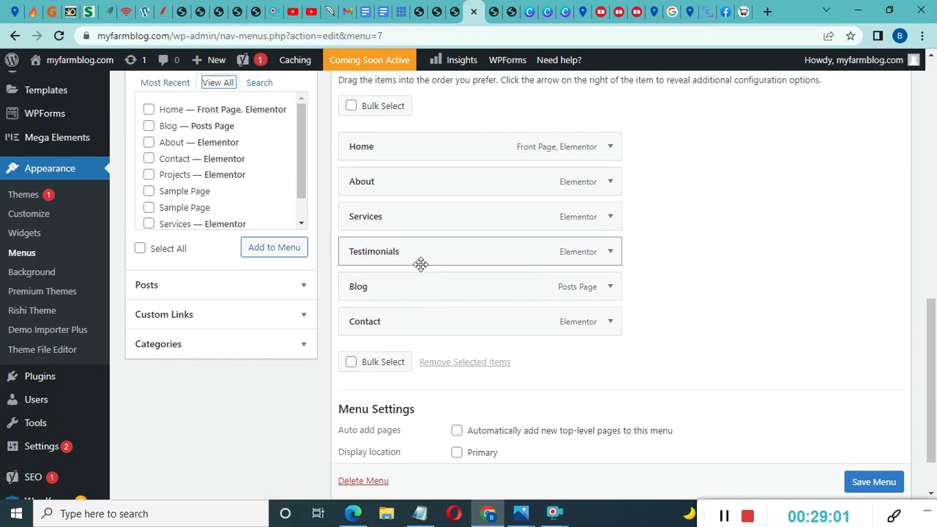
{"action": "scroll", "coordinate": [214, 229], "scroll_direction": "up", "scroll_amount": 2}
{"action": "left_click", "coordinate": [218, 223]}
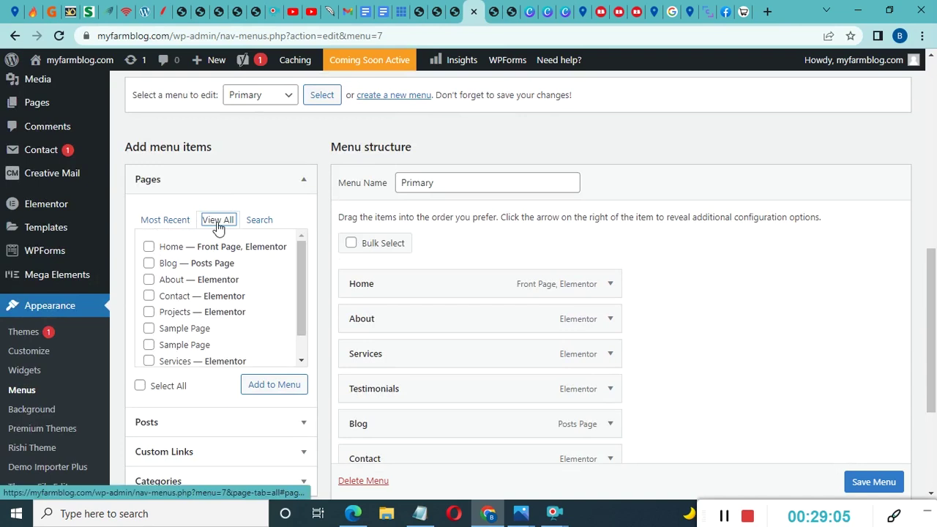
{"action": "scroll", "coordinate": [194, 284], "scroll_direction": "down", "scroll_amount": 1}
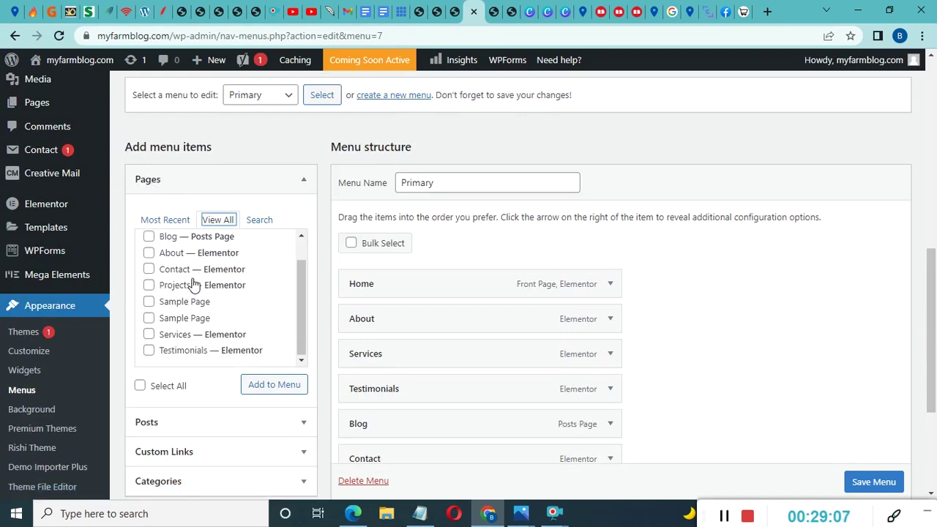
{"action": "scroll", "coordinate": [194, 386], "scroll_direction": "down", "scroll_amount": 3}
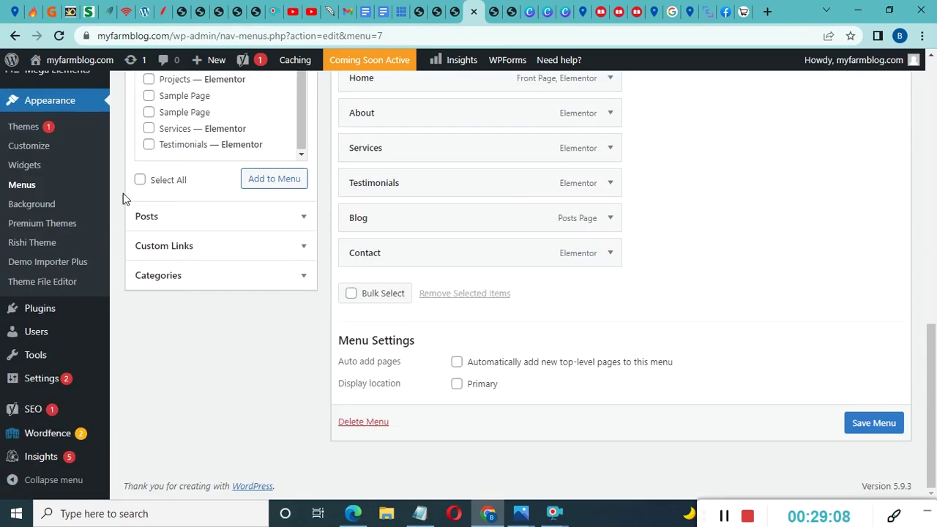
{"action": "left_click", "coordinate": [228, 221]}
{"action": "scroll", "coordinate": [210, 188], "scroll_direction": "up", "scroll_amount": 1}
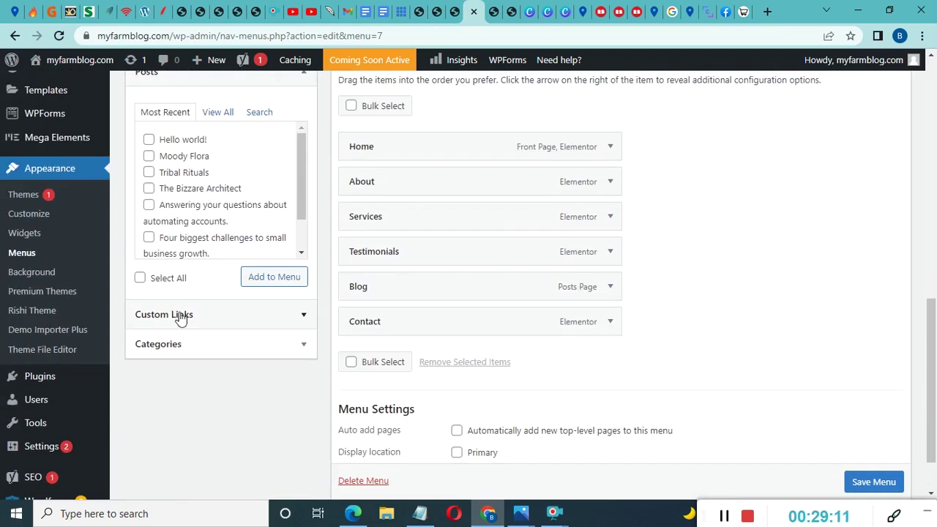
{"action": "left_click", "coordinate": [215, 320]}
{"action": "scroll", "coordinate": [201, 358], "scroll_direction": "up", "scroll_amount": 2}
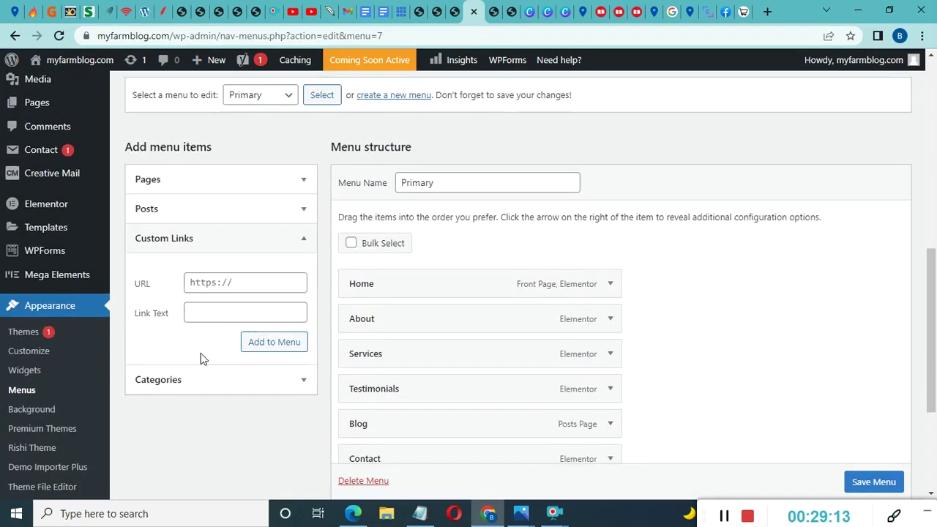
{"action": "left_click", "coordinate": [204, 383]}
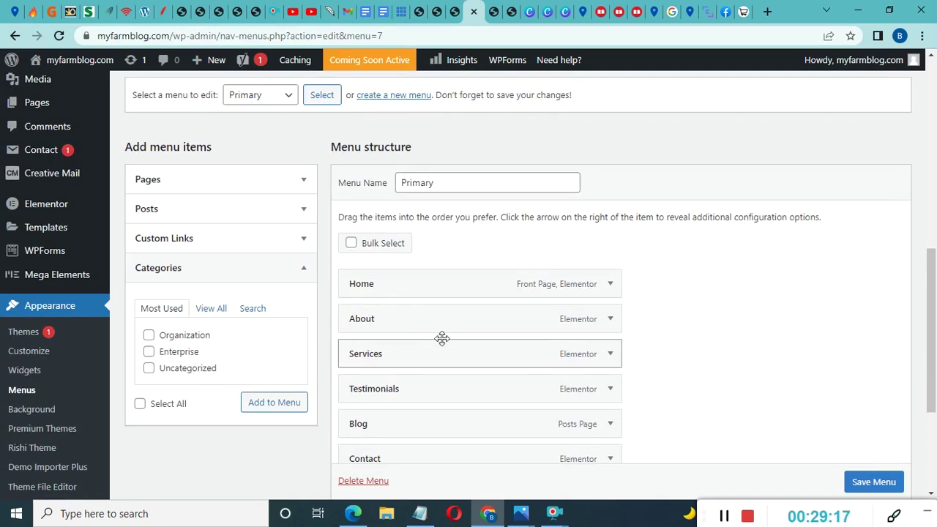
Add the Enterprise category to the Primary menu
{"action": "scroll", "coordinate": [151, 250], "scroll_direction": "down", "scroll_amount": 1}
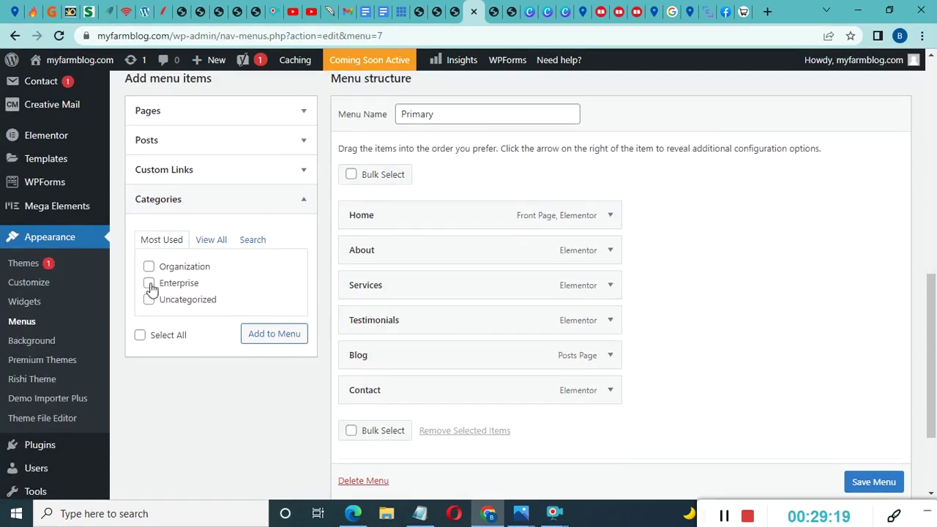
{"action": "left_click", "coordinate": [150, 286]}
{"action": "left_click", "coordinate": [272, 335]}
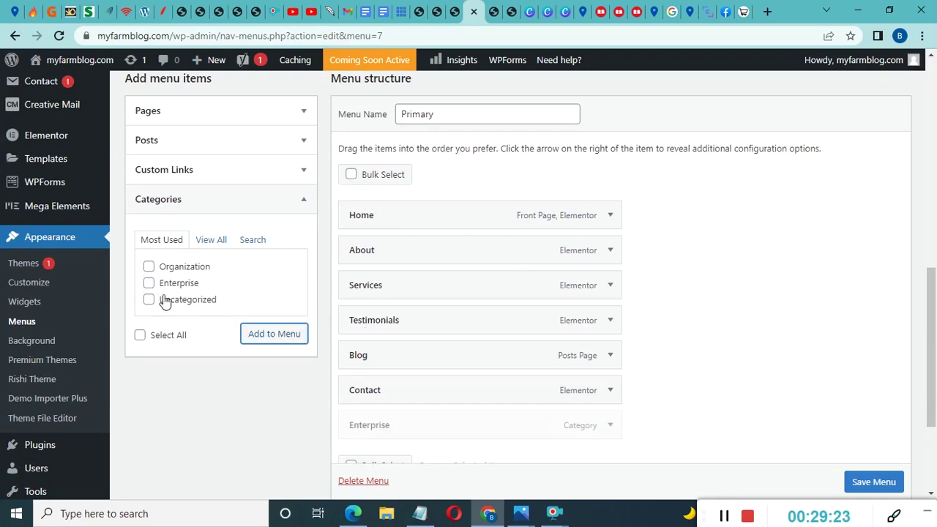
Move Enterprise above Contact, remove it, and save the six-item Primary menu
{"action": "scroll", "coordinate": [450, 381], "scroll_direction": "down", "scroll_amount": 2}
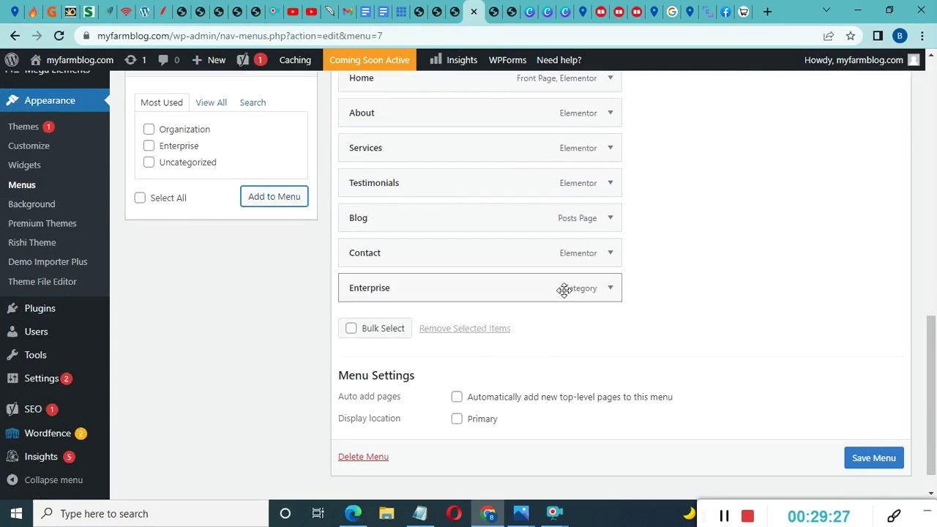
{"action": "left_click", "coordinate": [607, 289]}
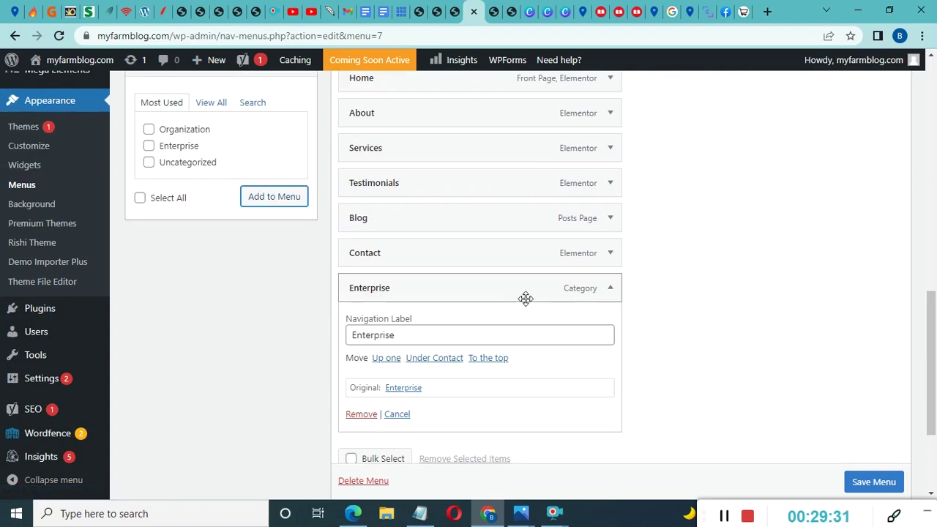
{"action": "left_click", "coordinate": [386, 358]}
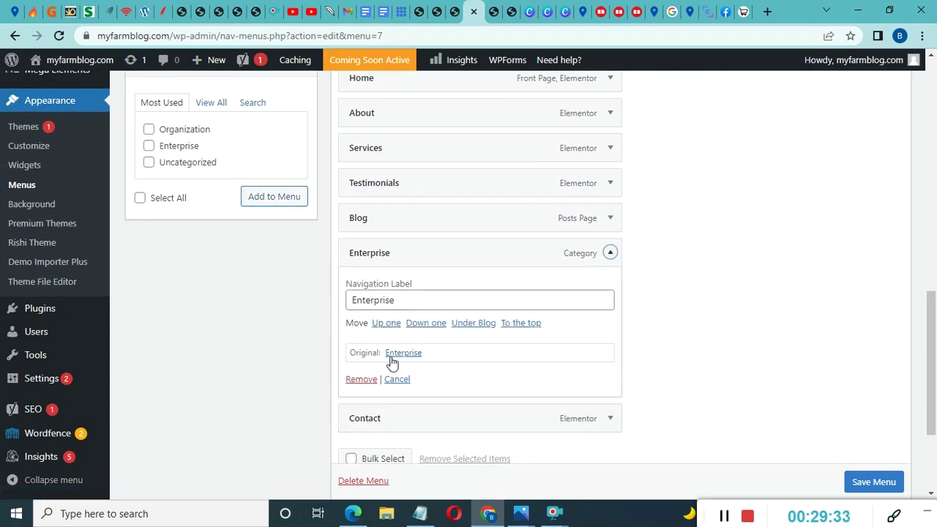
{"action": "left_click", "coordinate": [366, 383]}
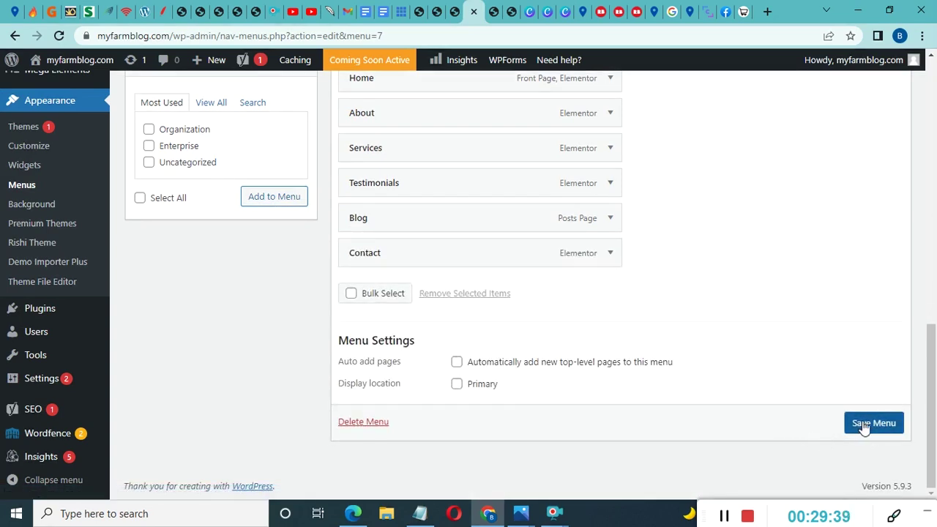
{"action": "left_click", "coordinate": [864, 426]}
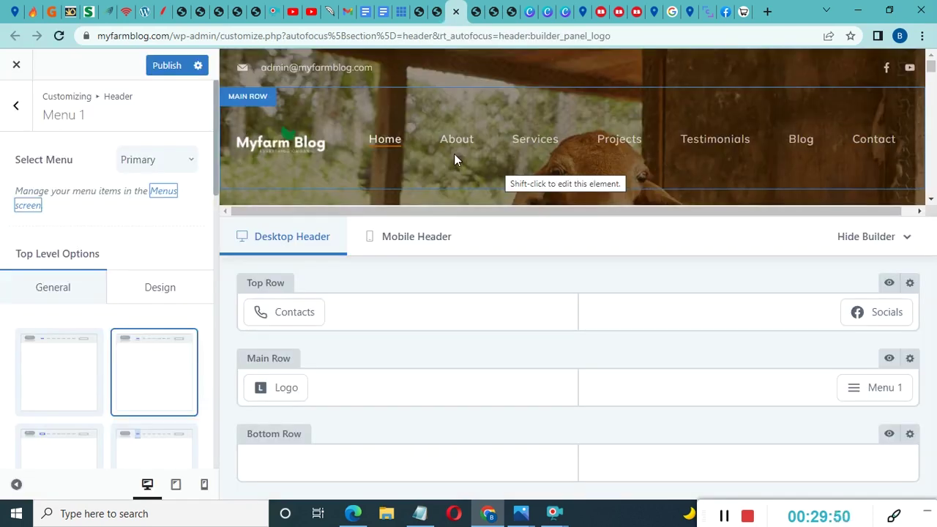
Open the footer copyright settings and delete '- Powered by {theme_author}' from the copyright text
{"action": "scroll", "coordinate": [400, 130], "scroll_direction": "down", "scroll_amount": 2}
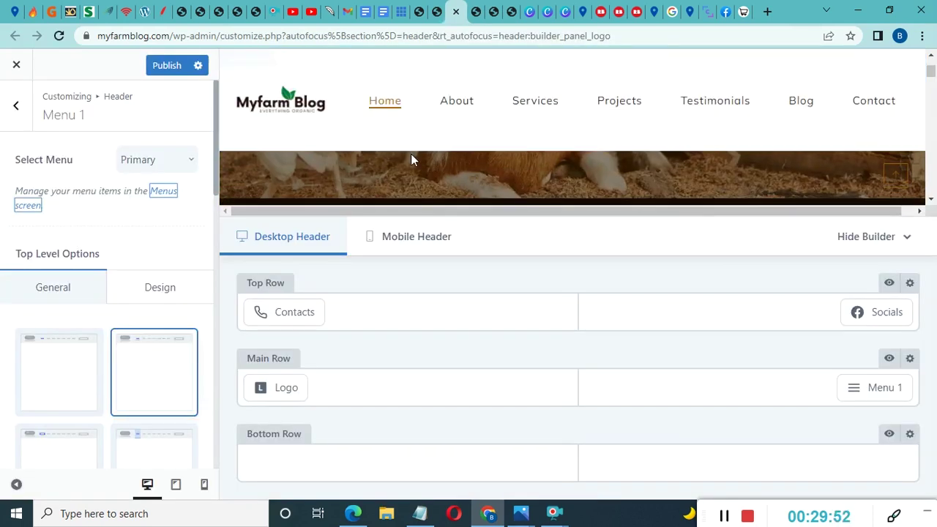
{"action": "scroll", "coordinate": [415, 179], "scroll_direction": "down", "scroll_amount": 3}
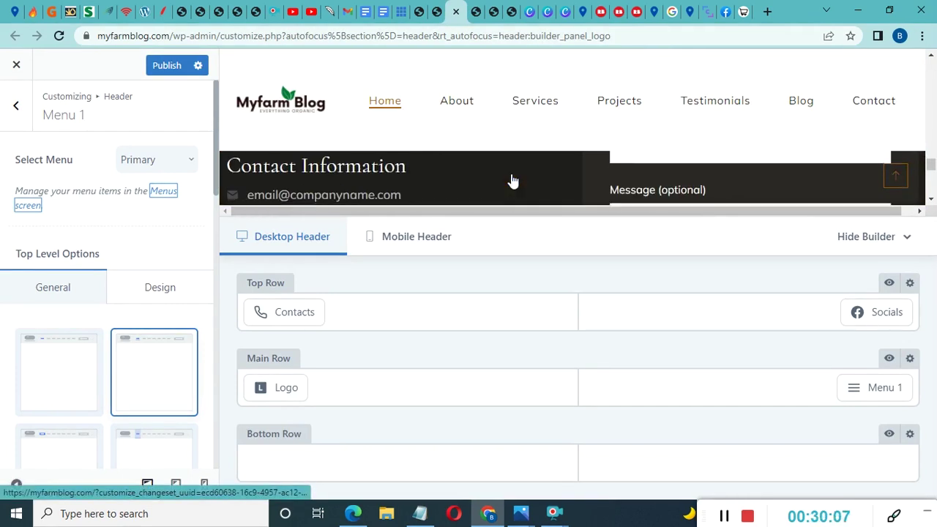
{"action": "scroll", "coordinate": [513, 180], "scroll_direction": "down", "scroll_amount": 3}
{"action": "scroll", "coordinate": [512, 181], "scroll_direction": "down", "scroll_amount": 2}
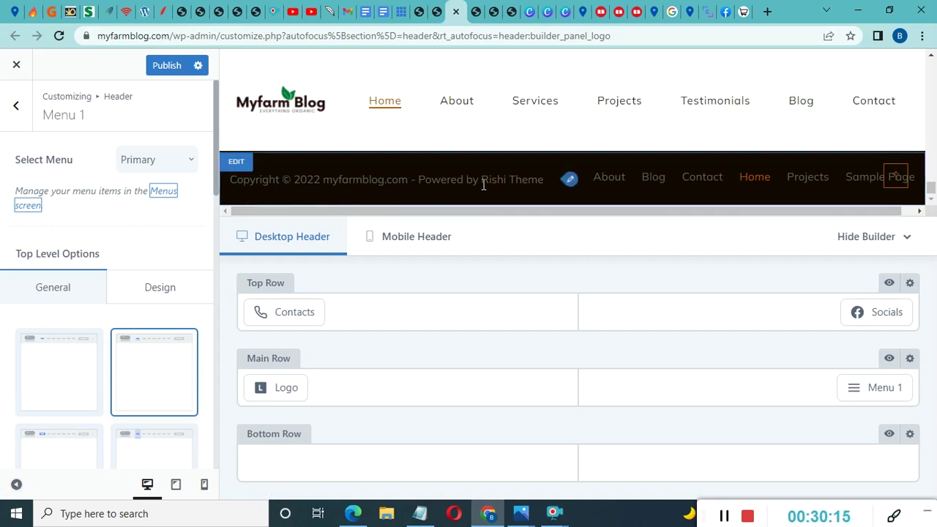
{"action": "left_click", "coordinate": [572, 181]}
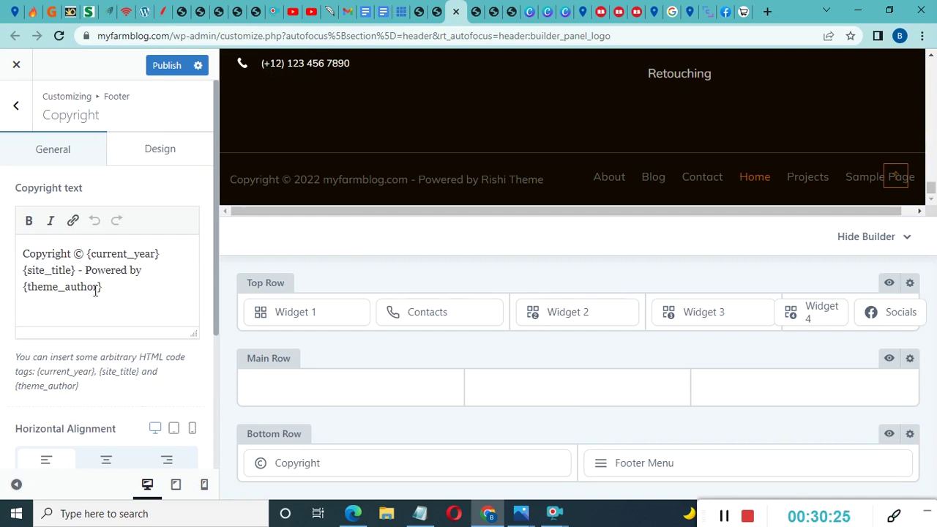
{"action": "left_click_drag", "start_coordinate": [99, 283], "coordinate": [82, 270]}
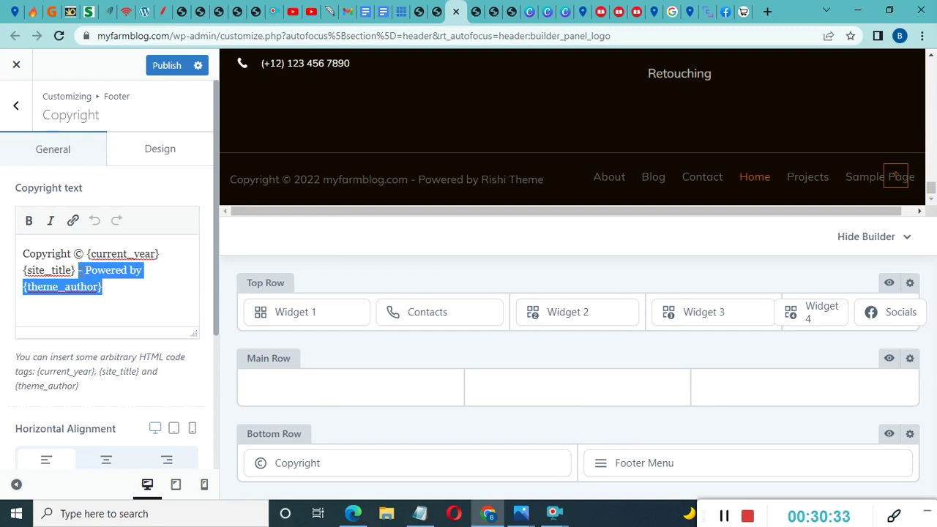
{"action": "key", "text": "BackSpace"}
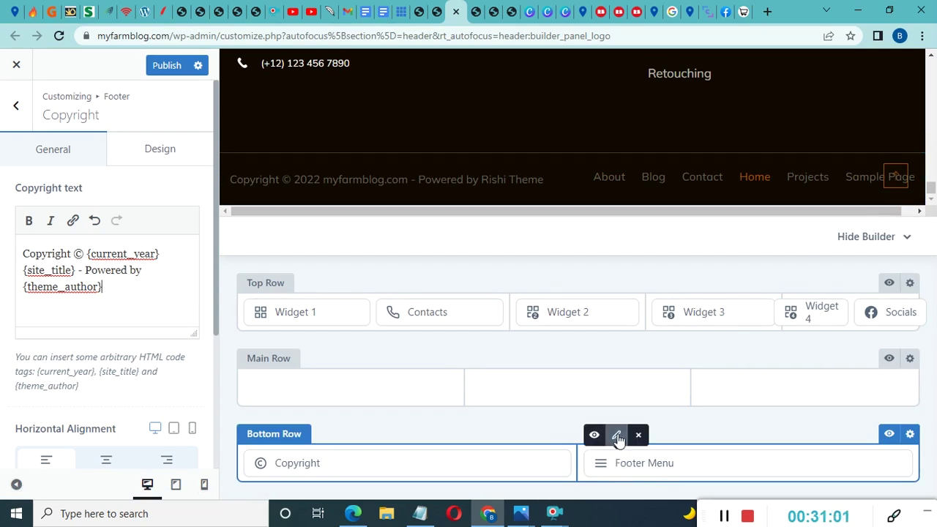
Select Footermenu for the footer's Footer Menu element and go to the Menus admin screen
{"action": "left_click", "coordinate": [617, 437]}
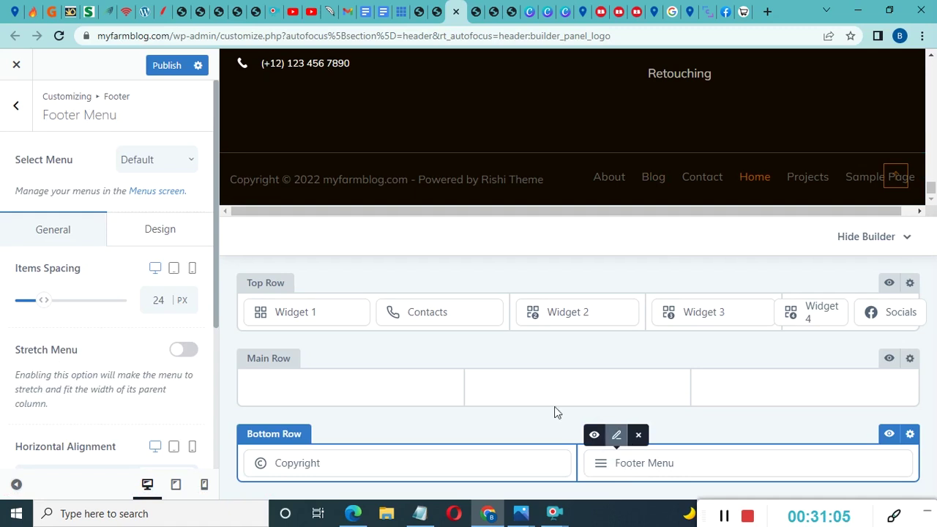
{"action": "scroll", "coordinate": [77, 241], "scroll_direction": "down", "scroll_amount": 3}
{"action": "scroll", "coordinate": [86, 347], "scroll_direction": "up", "scroll_amount": 3}
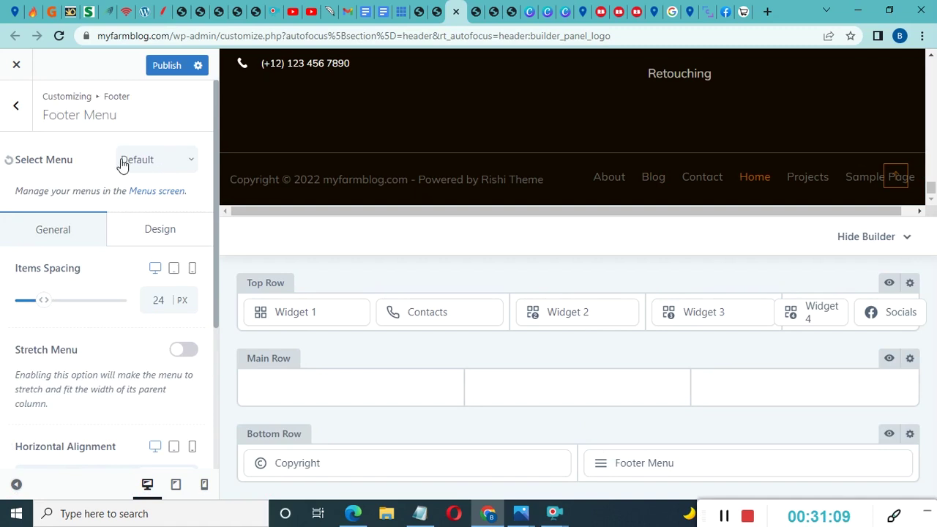
{"action": "left_click", "coordinate": [170, 167]}
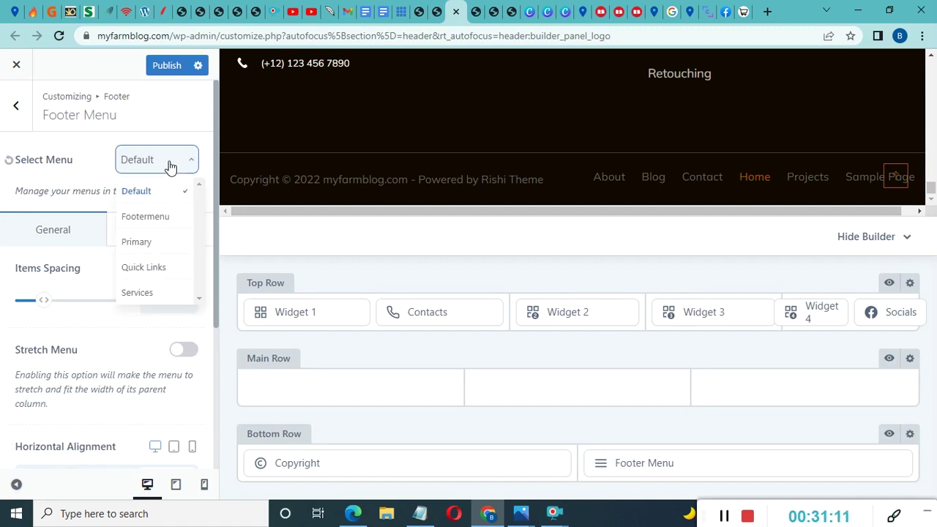
{"action": "left_click", "coordinate": [143, 218]}
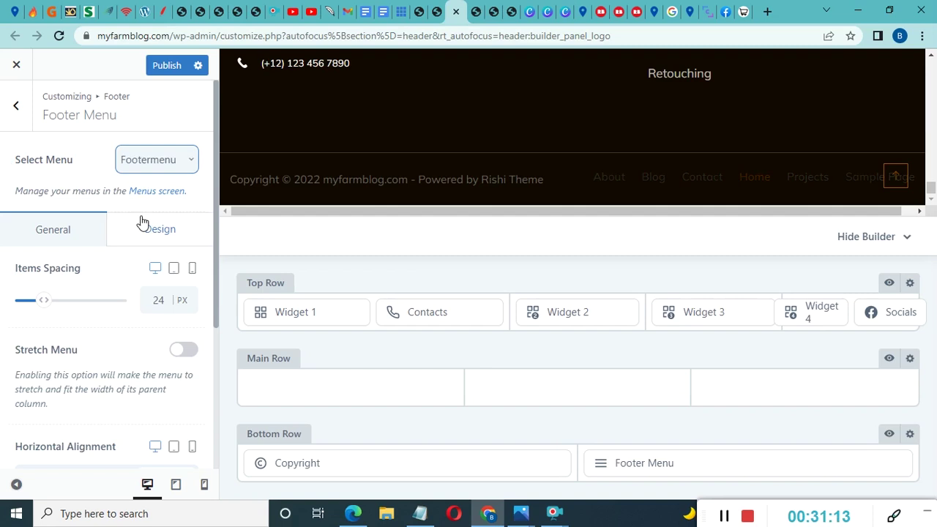
{"action": "left_click", "coordinate": [169, 165]}
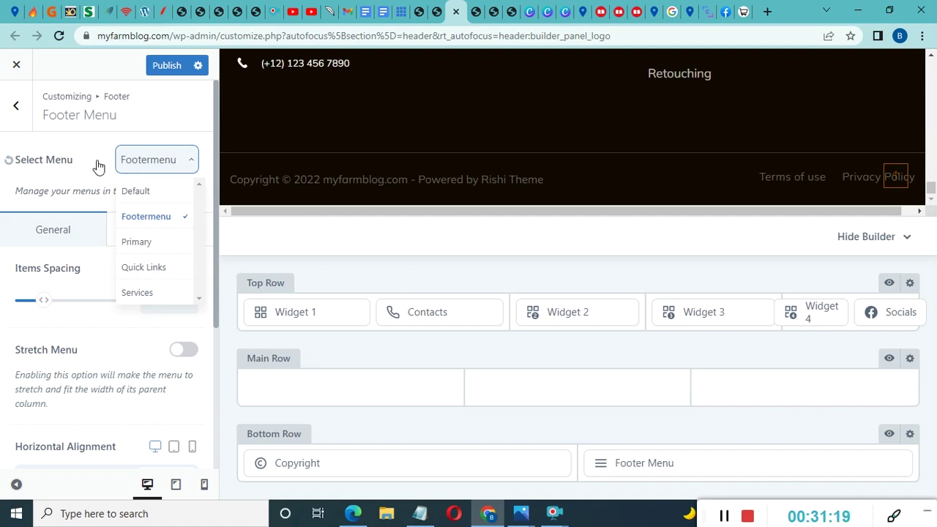
{"action": "left_click", "coordinate": [149, 223]}
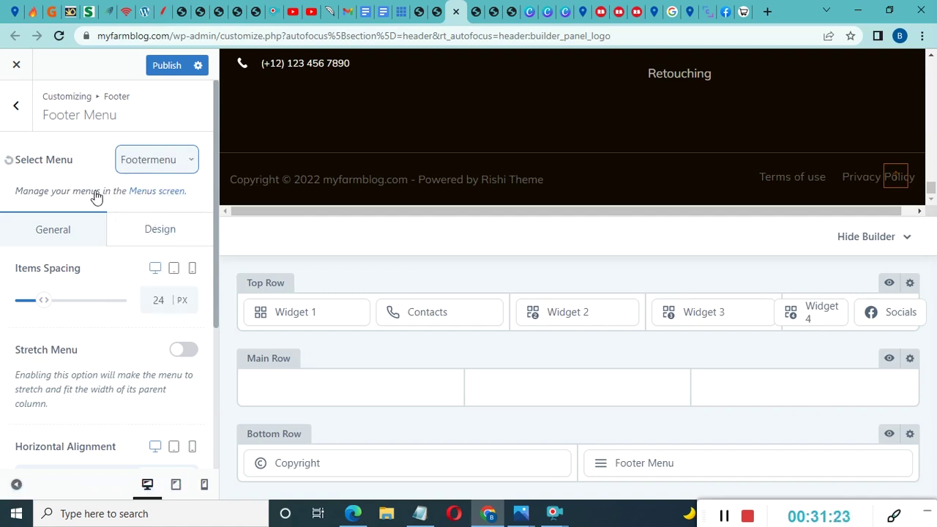
{"action": "left_click", "coordinate": [161, 198]}
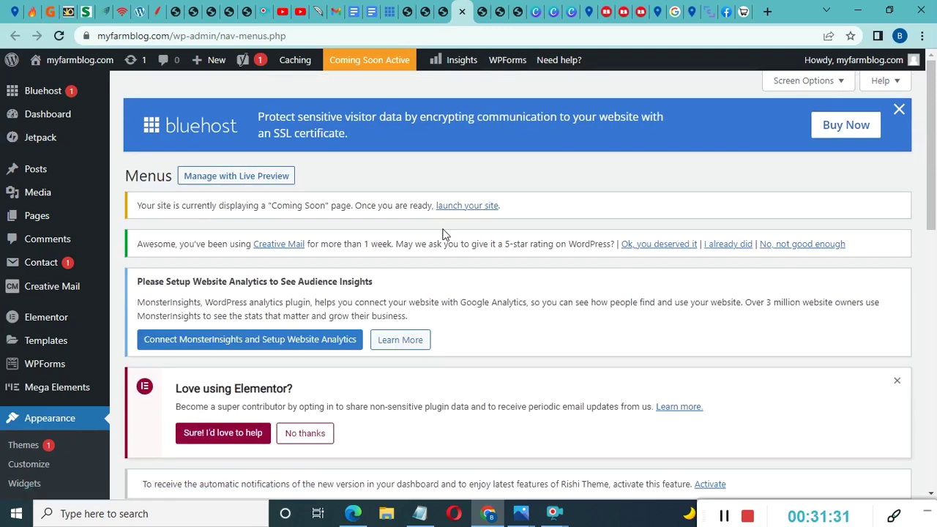
Load the Footermenu menu for editing on the Menus screen
{"action": "scroll", "coordinate": [443, 233], "scroll_direction": "down", "scroll_amount": 6}
{"action": "scroll", "coordinate": [366, 219], "scroll_direction": "up", "scroll_amount": 1}
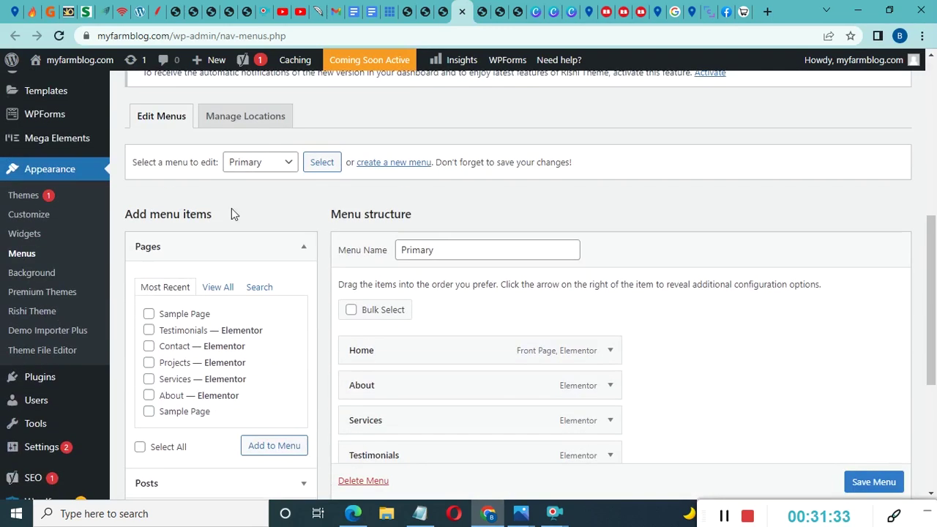
{"action": "left_click", "coordinate": [252, 167]}
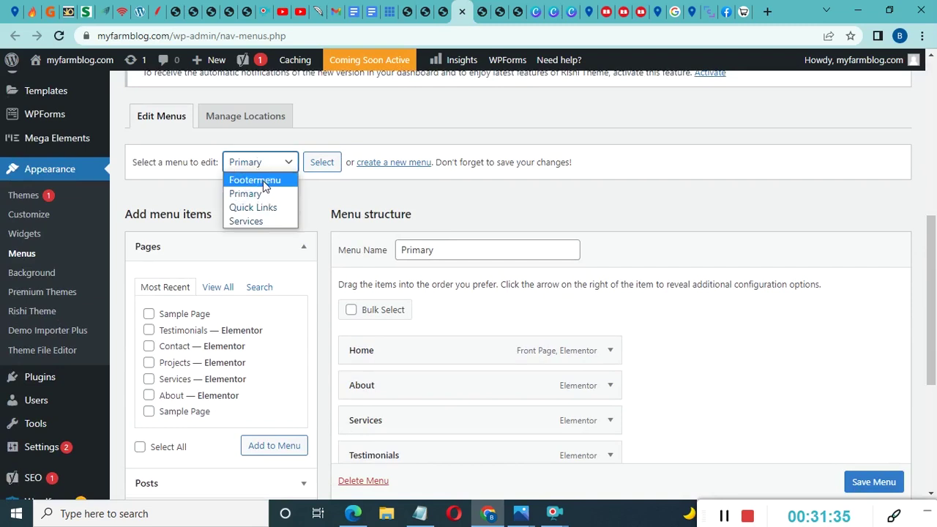
{"action": "left_click", "coordinate": [255, 180]}
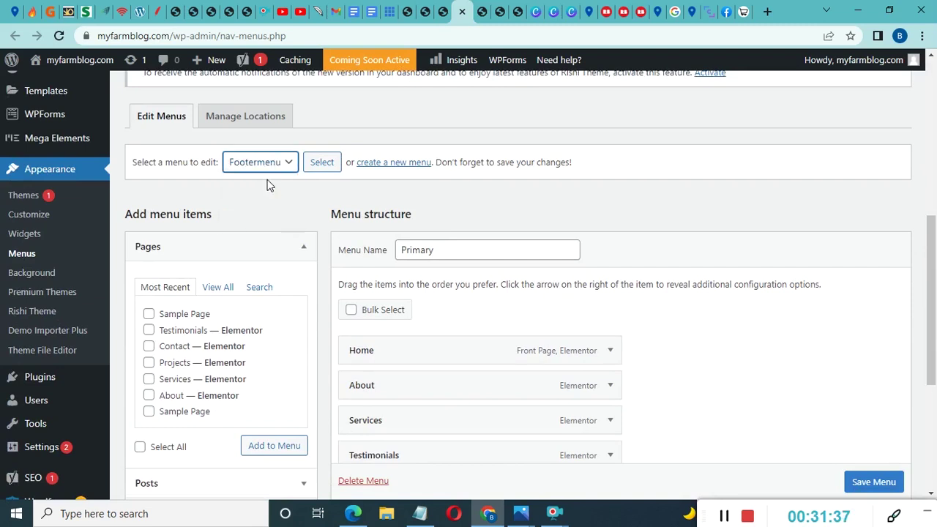
{"action": "left_click", "coordinate": [322, 165]}
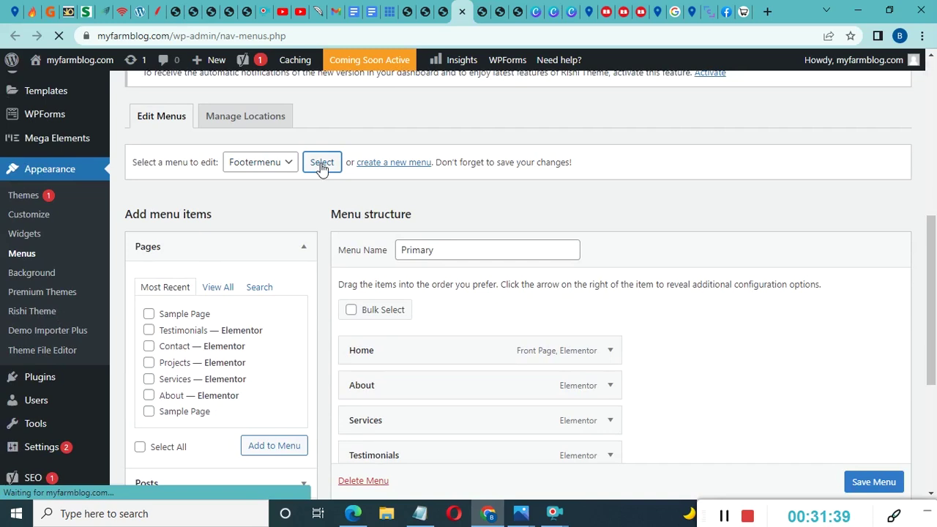
Add the About page to Footermenu and save the menu
{"action": "scroll", "coordinate": [427, 293], "scroll_direction": "down", "scroll_amount": 1}
{"action": "scroll", "coordinate": [427, 372], "scroll_direction": "down", "scroll_amount": 10}
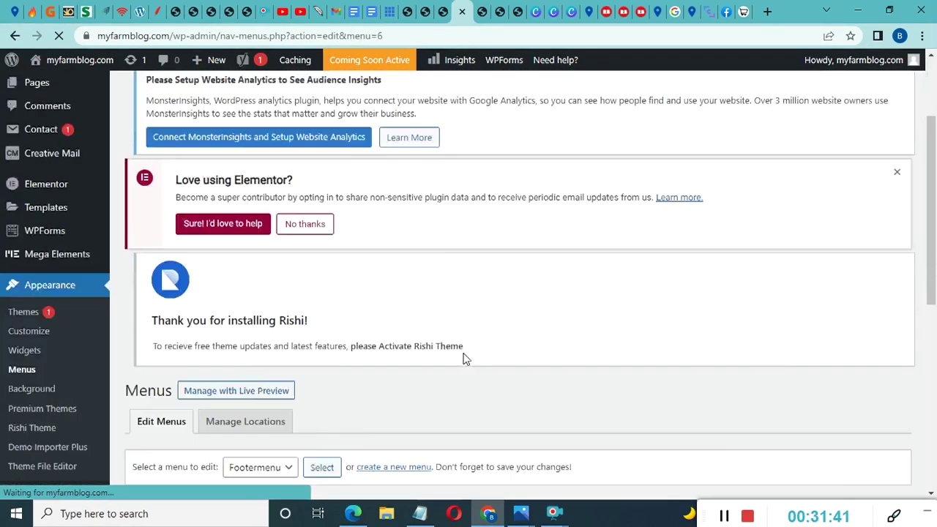
{"action": "scroll", "coordinate": [464, 354], "scroll_direction": "down", "scroll_amount": 2}
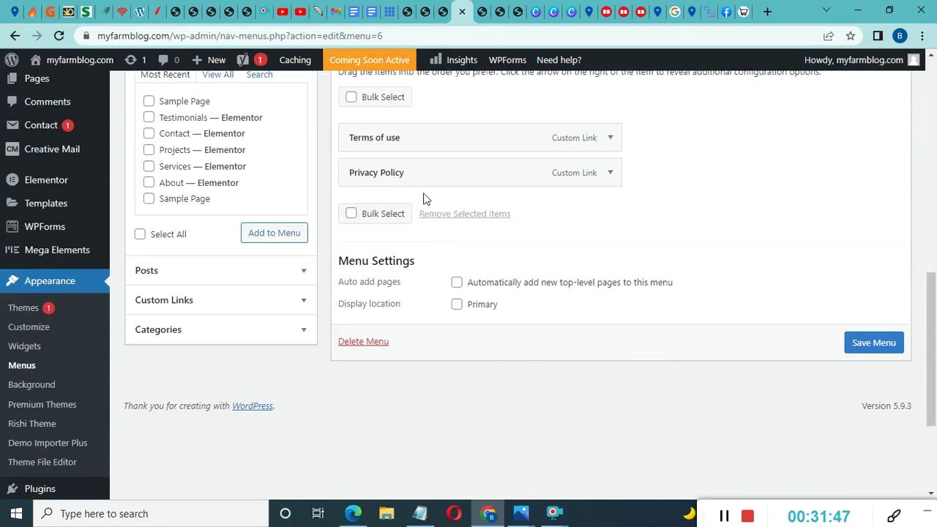
{"action": "scroll", "coordinate": [220, 183], "scroll_direction": "down", "scroll_amount": 1}
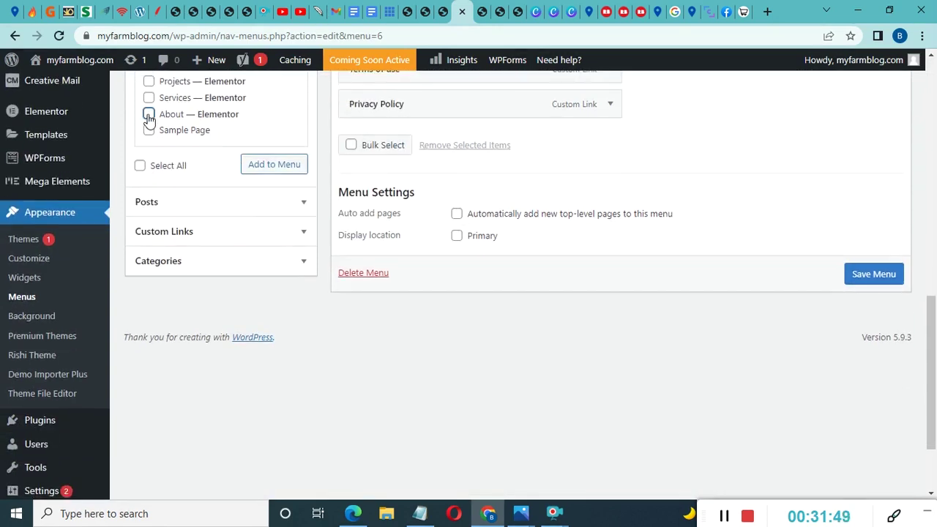
{"action": "left_click", "coordinate": [266, 170]}
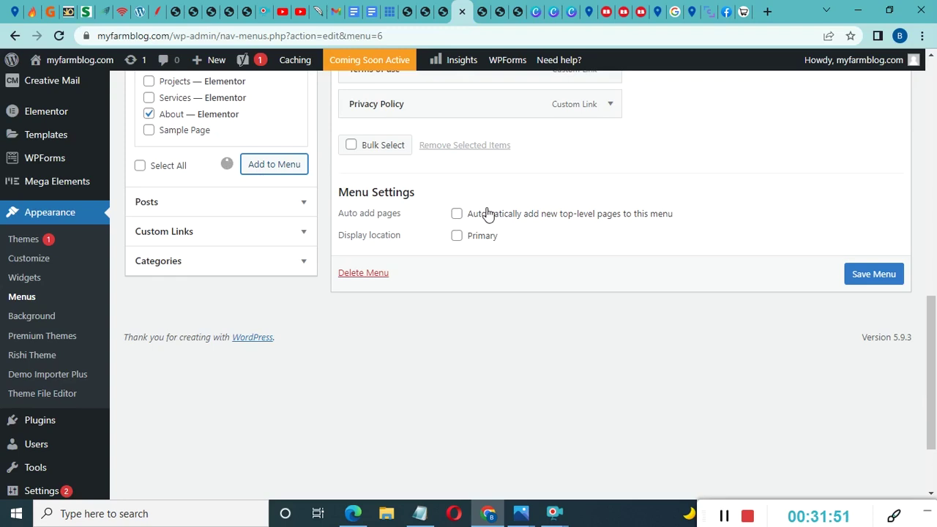
{"action": "scroll", "coordinate": [486, 212], "scroll_direction": "up", "scroll_amount": 1}
{"action": "scroll", "coordinate": [487, 207], "scroll_direction": "up", "scroll_amount": 1}
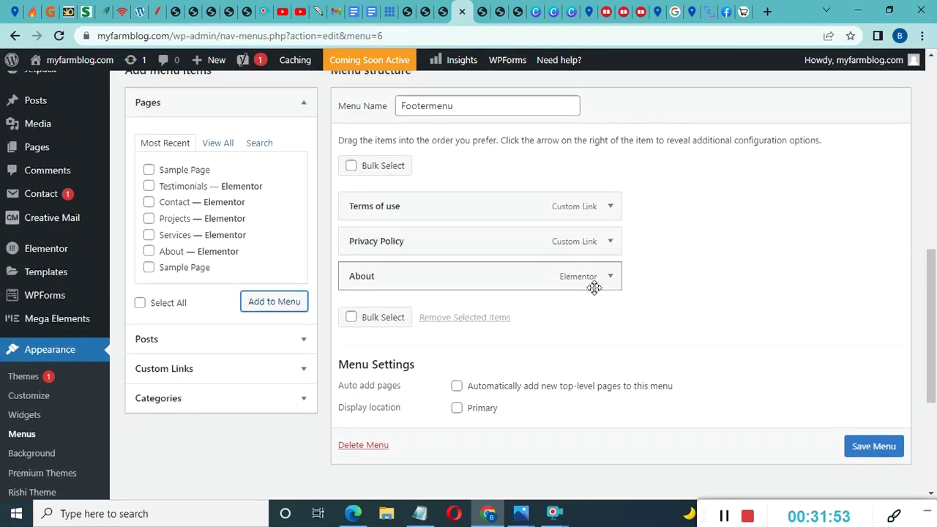
{"action": "left_click", "coordinate": [877, 446]}
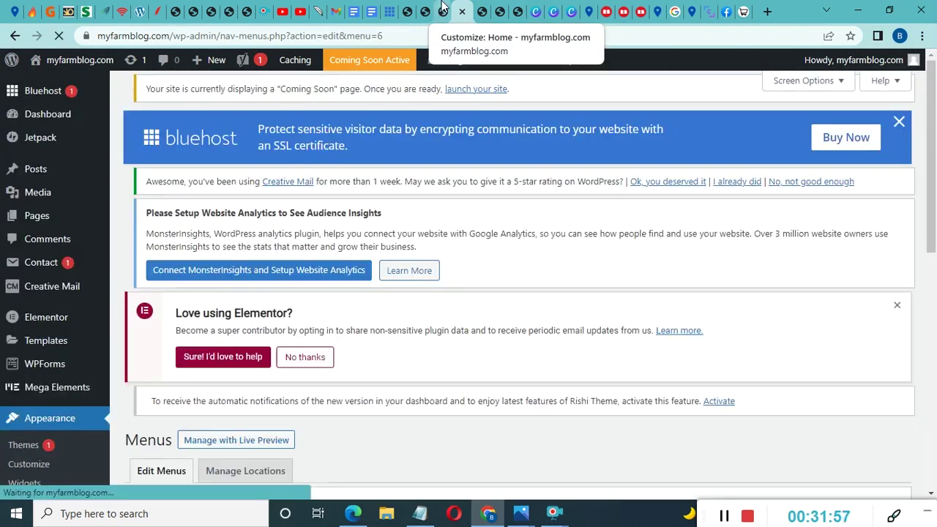
Return to the Customizer and hide the footer builder to preview the footer
{"action": "left_click", "coordinate": [443, 9]}
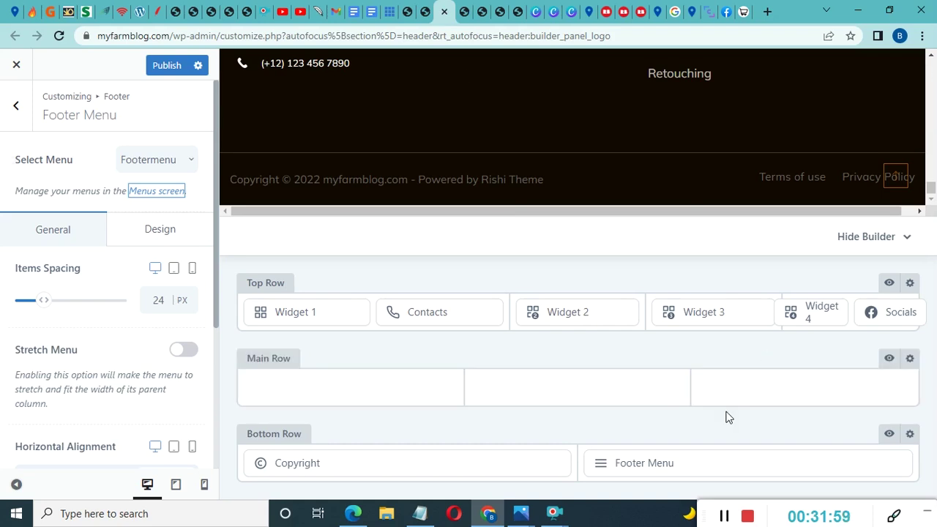
{"action": "mouse_move", "coordinate": [646, 467]}
{"action": "scroll", "coordinate": [605, 164], "scroll_direction": "up", "scroll_amount": 2}
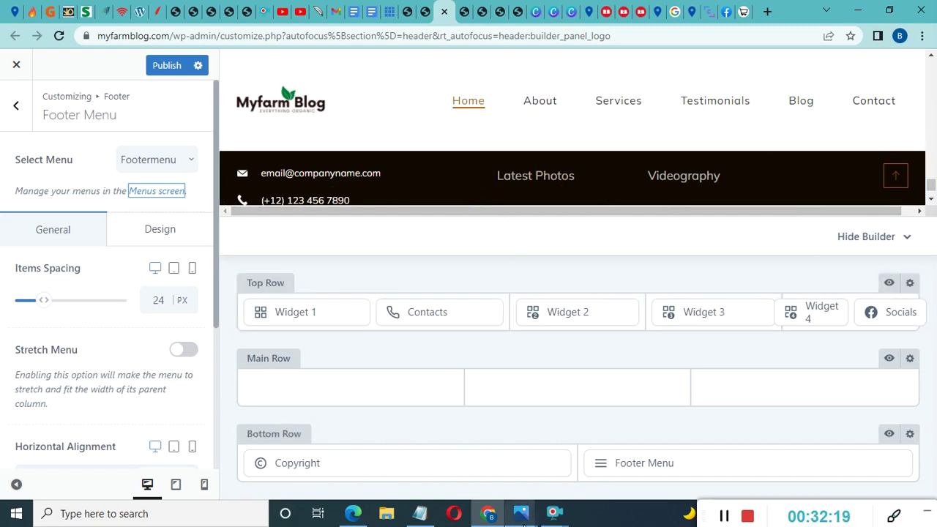
{"action": "left_click", "coordinate": [863, 238]}
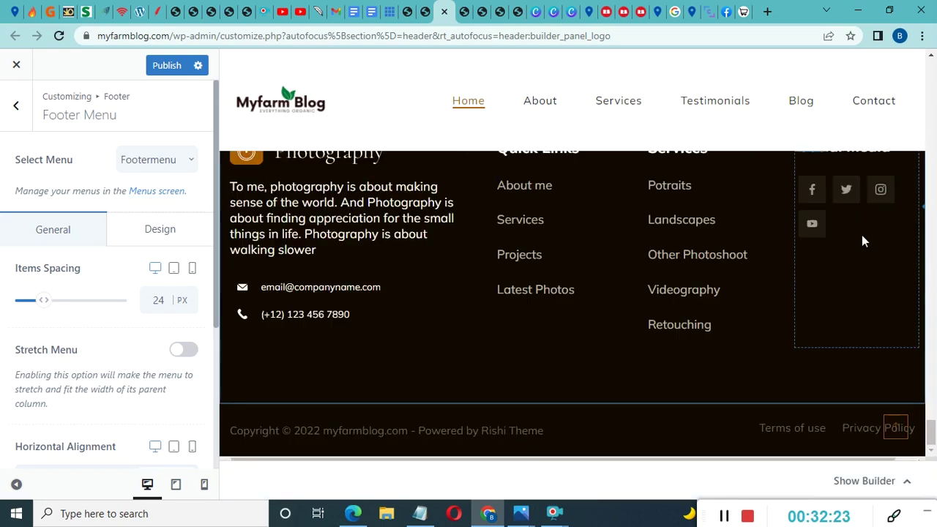
{"action": "left_click", "coordinate": [870, 482]}
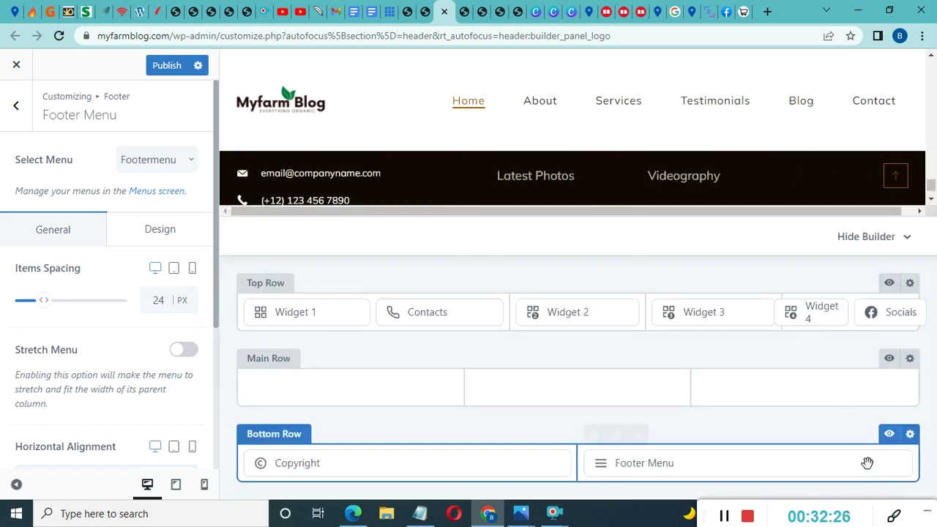
{"action": "left_click", "coordinate": [885, 245]}
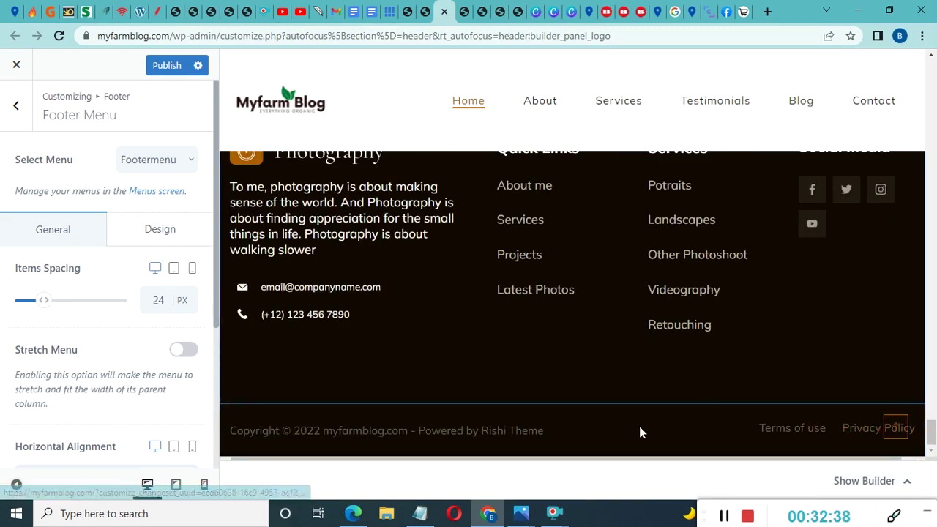
Open the Quick Links footer widget for editing
{"action": "scroll", "coordinate": [671, 378], "scroll_direction": "up", "scroll_amount": 2}
{"action": "scroll", "coordinate": [670, 376], "scroll_direction": "down", "scroll_amount": 2}
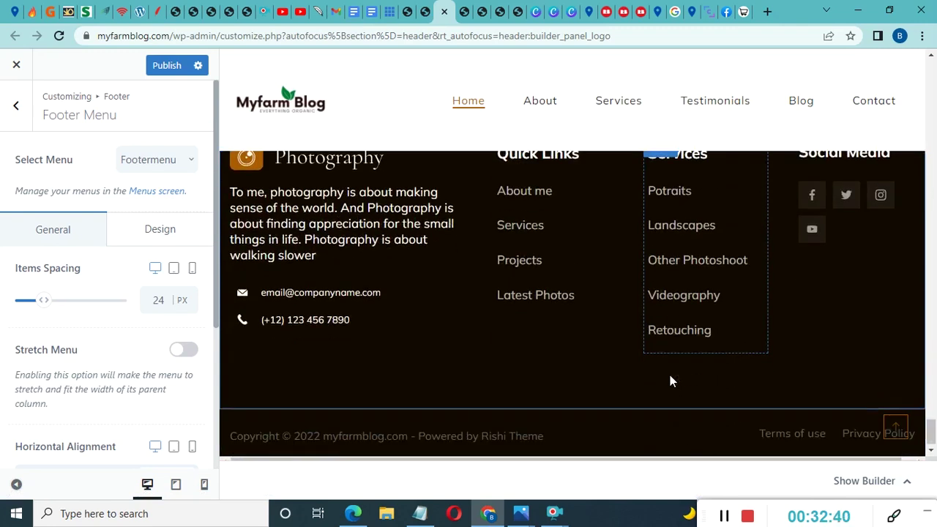
{"action": "scroll", "coordinate": [559, 223], "scroll_direction": "up", "scroll_amount": 1}
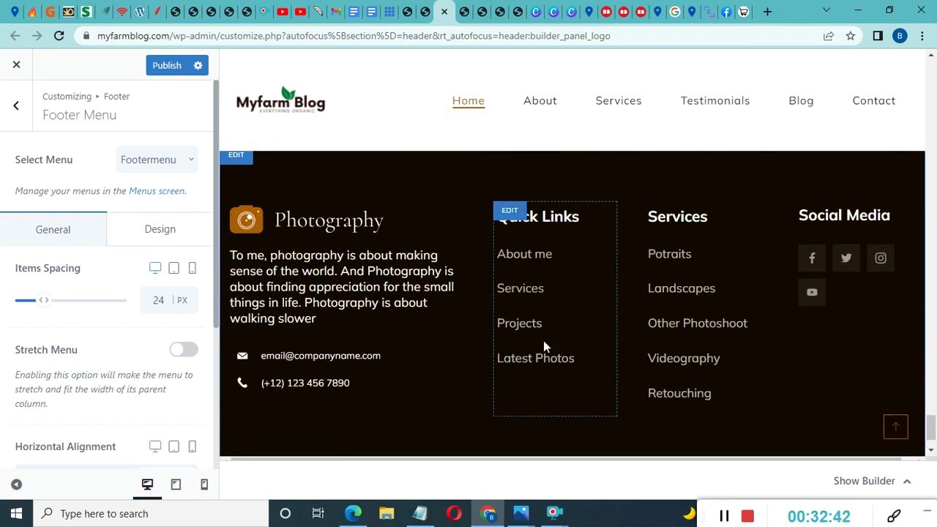
{"action": "left_click", "coordinate": [514, 216]}
Dismiss the block widgets welcome guide and check the Quick Links content in the footer preview
{"action": "scroll", "coordinate": [109, 293], "scroll_direction": "down", "scroll_amount": 1}
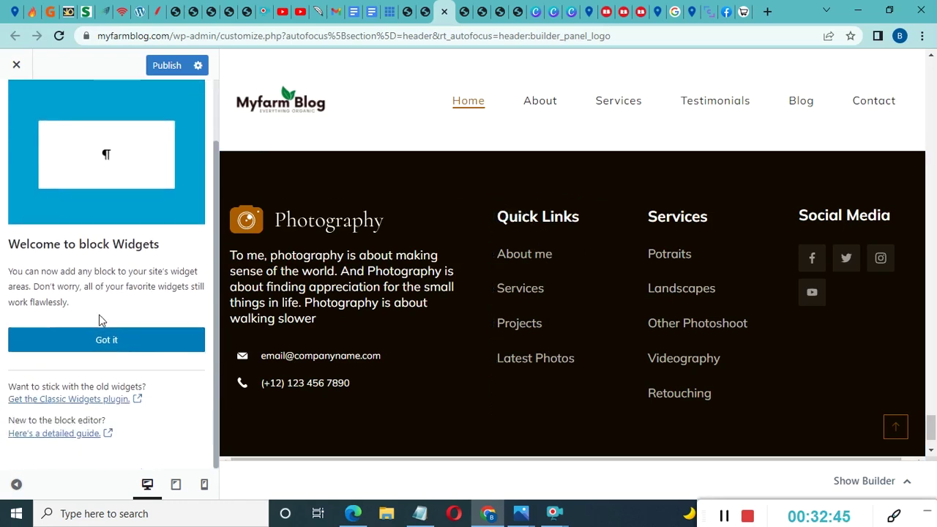
{"action": "left_click", "coordinate": [122, 347]}
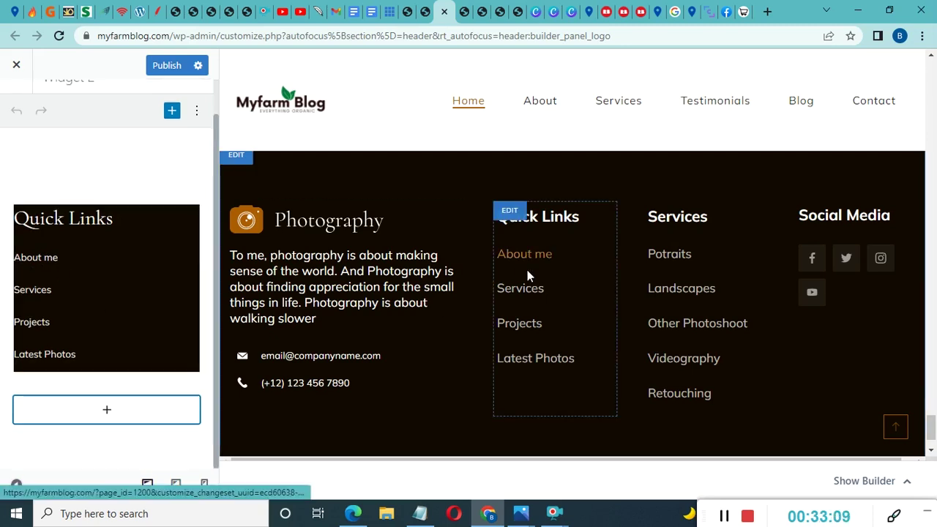
{"action": "scroll", "coordinate": [586, 351], "scroll_direction": "down", "scroll_amount": 1}
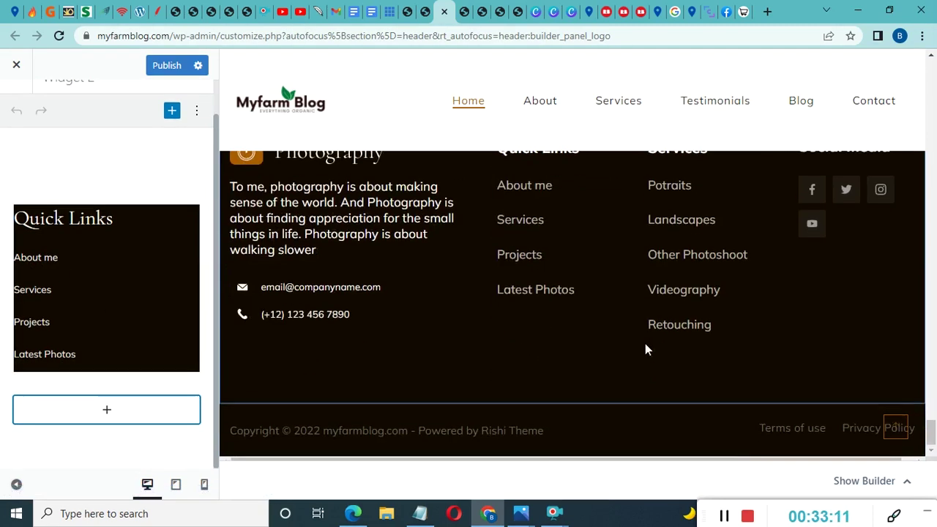
{"action": "left_click", "coordinate": [871, 483]}
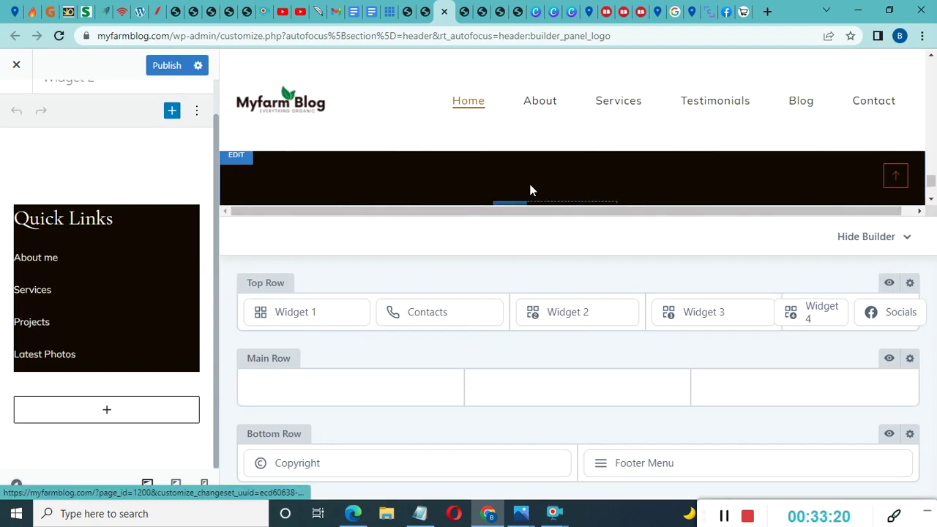
{"action": "scroll", "coordinate": [531, 189], "scroll_direction": "down", "scroll_amount": 1}
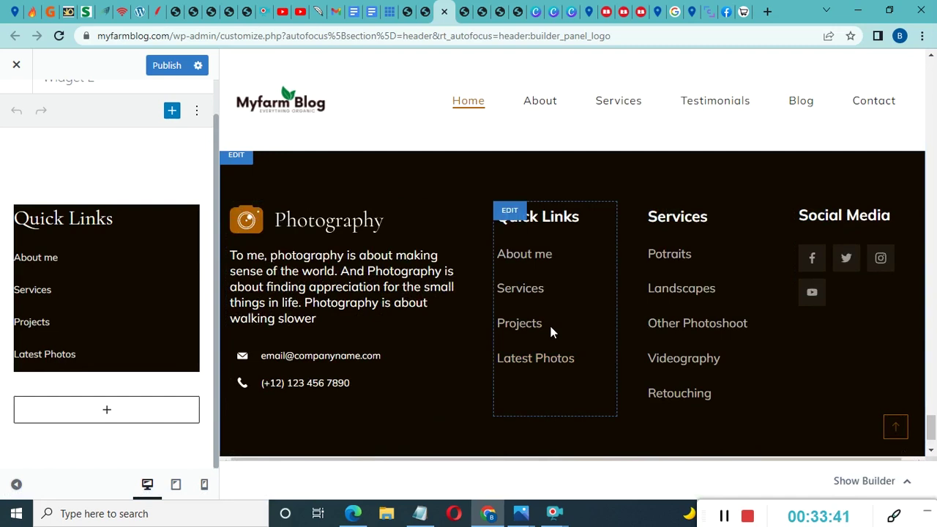
Delete the Contacts element from the footer builder's top row and review the updated footer
{"action": "left_click", "coordinate": [868, 482]}
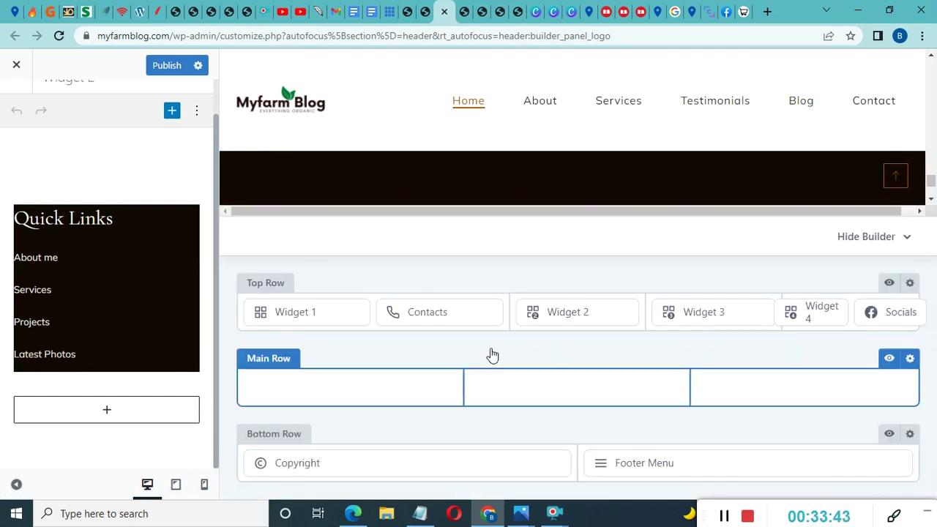
{"action": "mouse_move", "coordinate": [629, 312]}
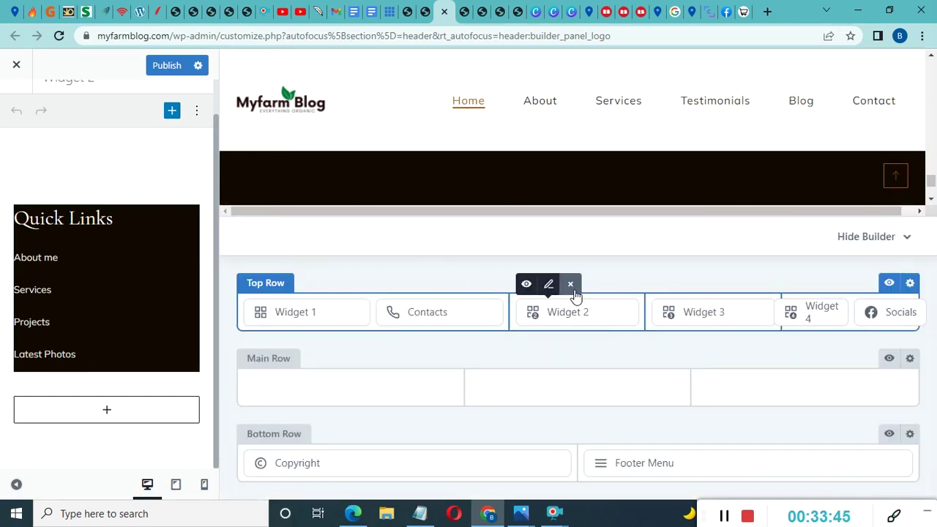
{"action": "mouse_move", "coordinate": [417, 312]}
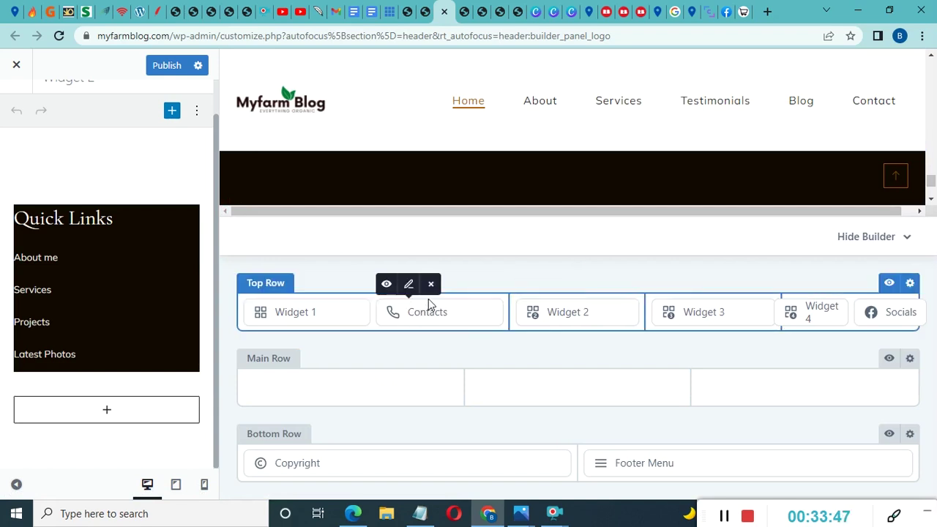
{"action": "left_click", "coordinate": [432, 286]}
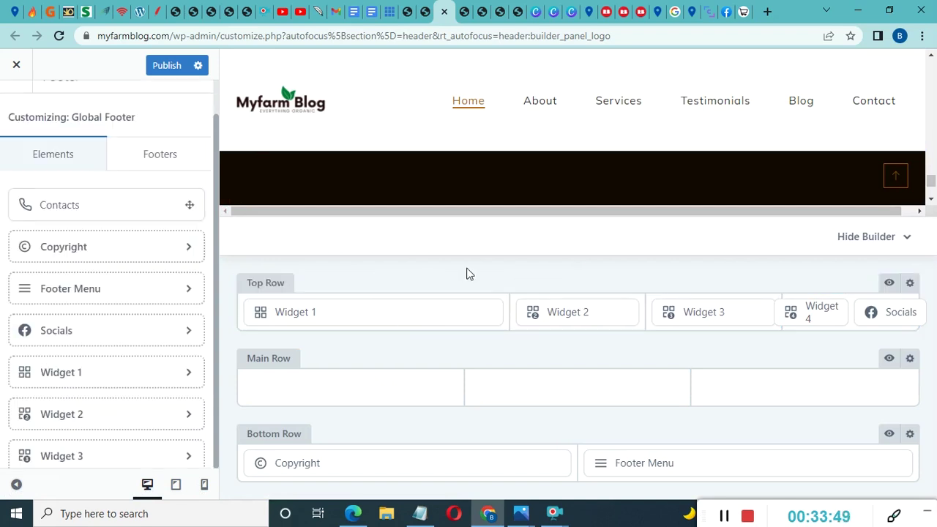
{"action": "left_click", "coordinate": [883, 238]}
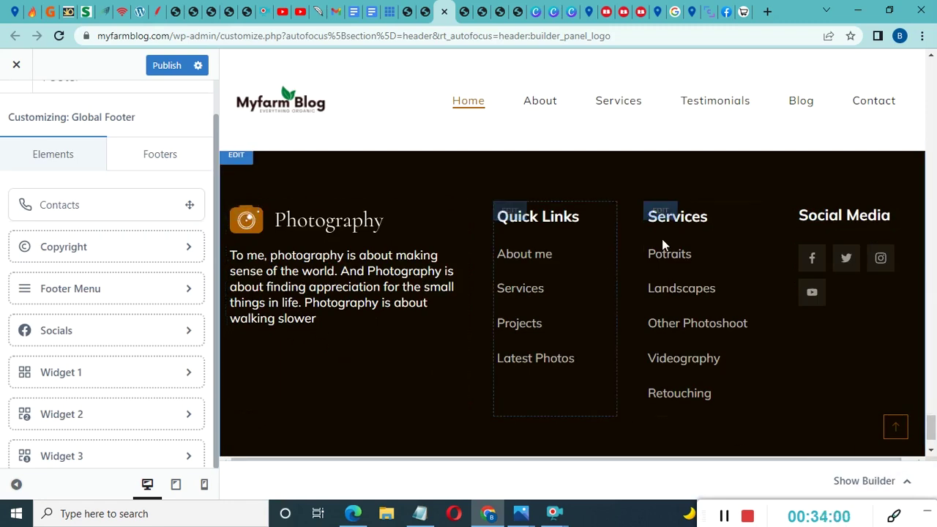
{"action": "scroll", "coordinate": [680, 297], "scroll_direction": "up", "scroll_amount": 5}
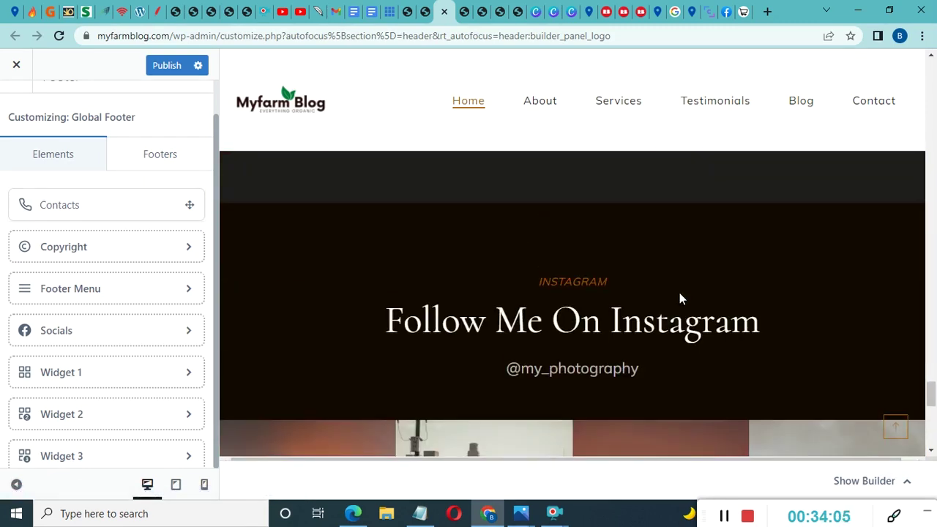
{"action": "scroll", "coordinate": [679, 297], "scroll_direction": "up", "scroll_amount": 8}
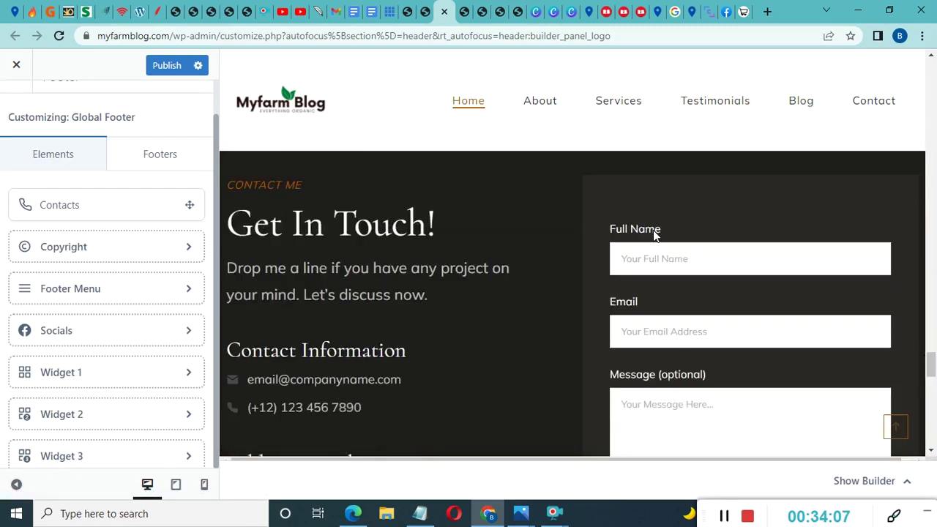
{"action": "scroll", "coordinate": [653, 230], "scroll_direction": "up", "scroll_amount": 5}
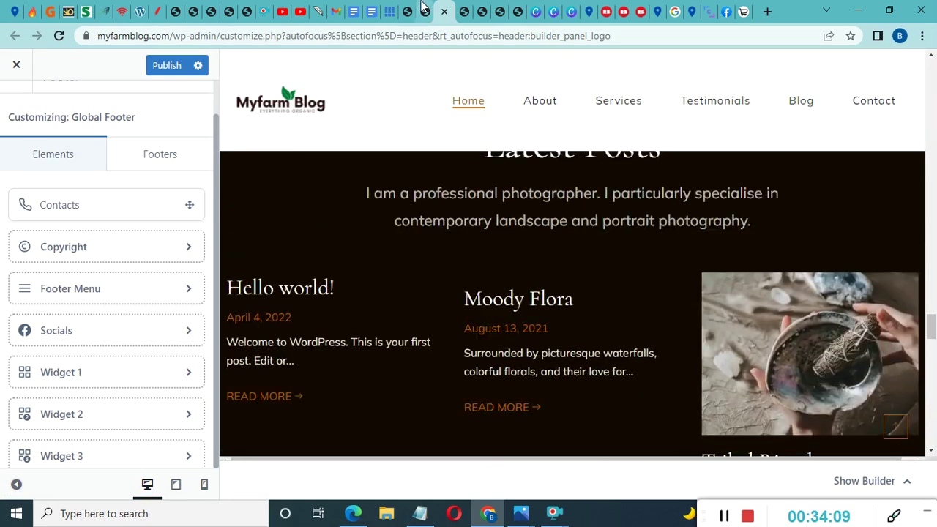
Go to the dashboard's Pages > All Pages list
{"action": "left_click", "coordinate": [407, 11]}
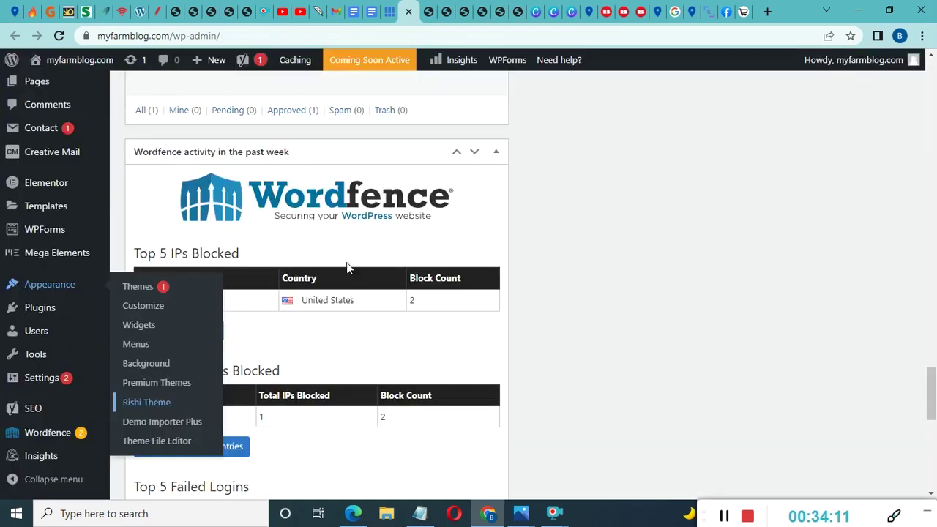
{"action": "scroll", "coordinate": [73, 206], "scroll_direction": "up", "scroll_amount": 3}
{"action": "scroll", "coordinate": [51, 205], "scroll_direction": "down", "scroll_amount": 2}
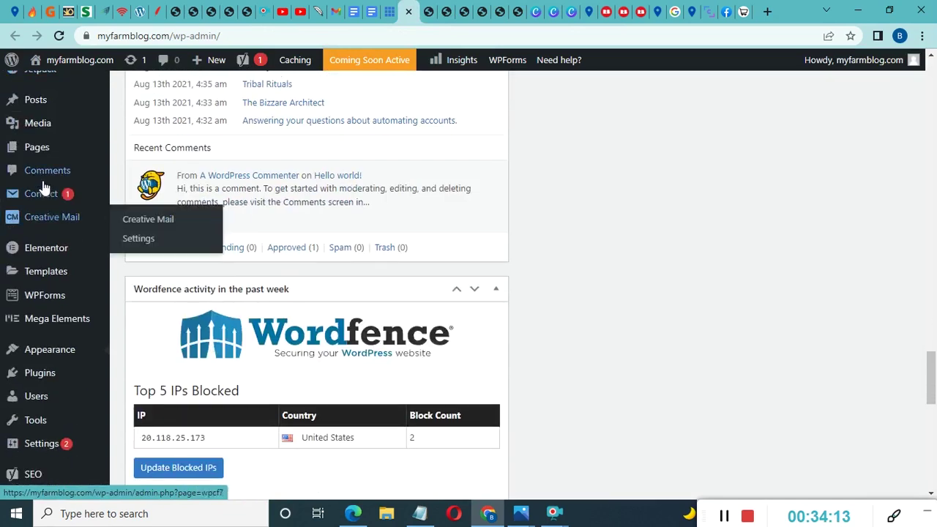
{"action": "left_click", "coordinate": [36, 154]}
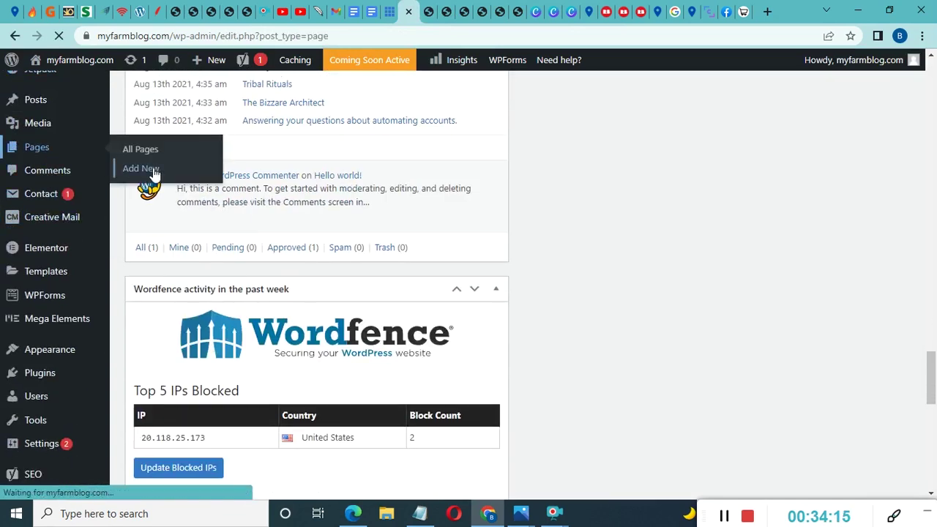
Locate the Contact page and bring up its Edit with Elementor link options
{"action": "scroll", "coordinate": [578, 239], "scroll_direction": "down", "scroll_amount": 6}
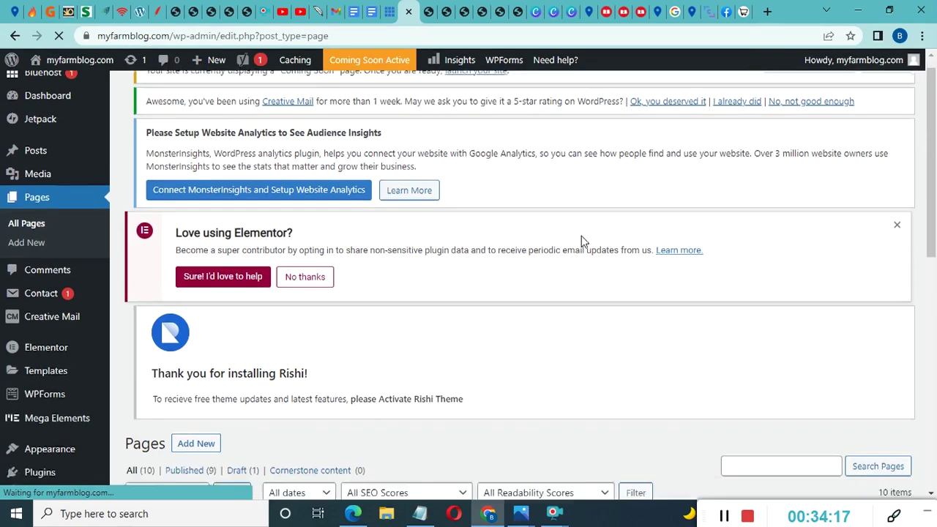
{"action": "scroll", "coordinate": [366, 278], "scroll_direction": "up", "scroll_amount": 3}
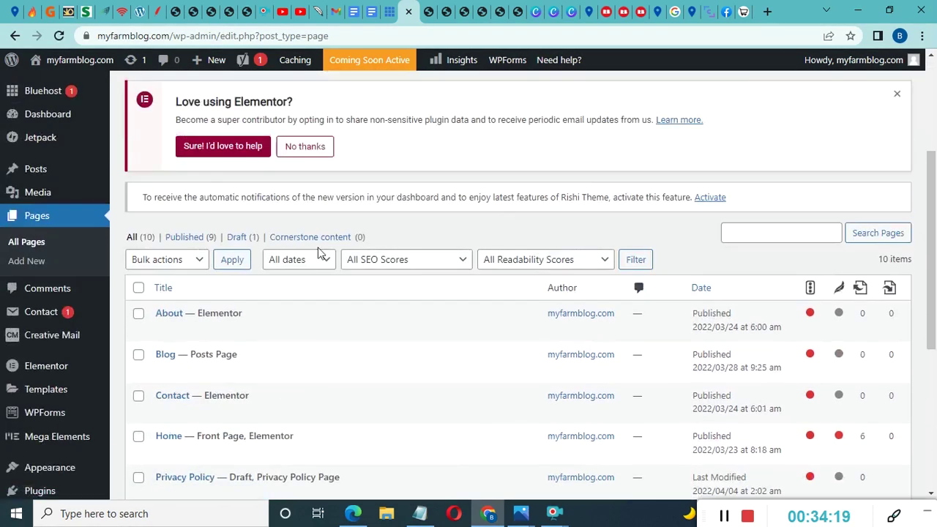
{"action": "scroll", "coordinate": [242, 316], "scroll_direction": "down", "scroll_amount": 2}
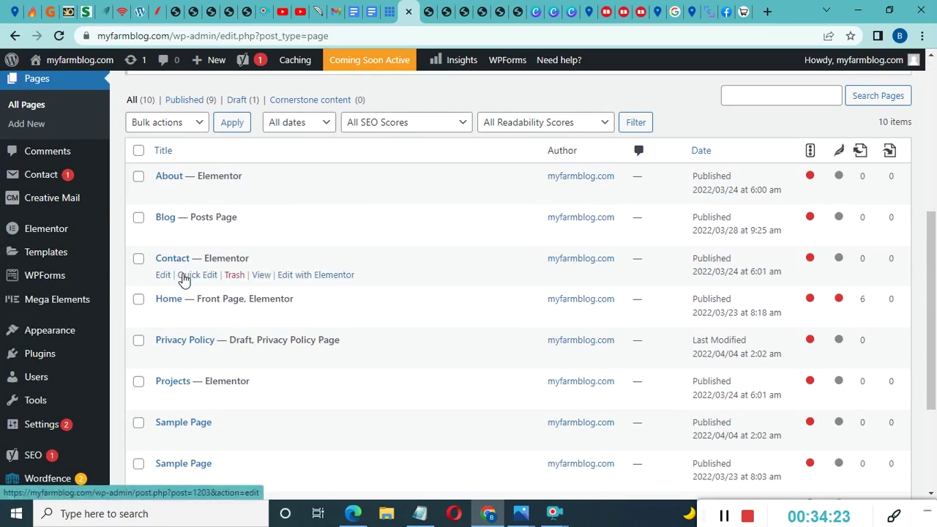
{"action": "scroll", "coordinate": [339, 326], "scroll_direction": "down", "scroll_amount": 1}
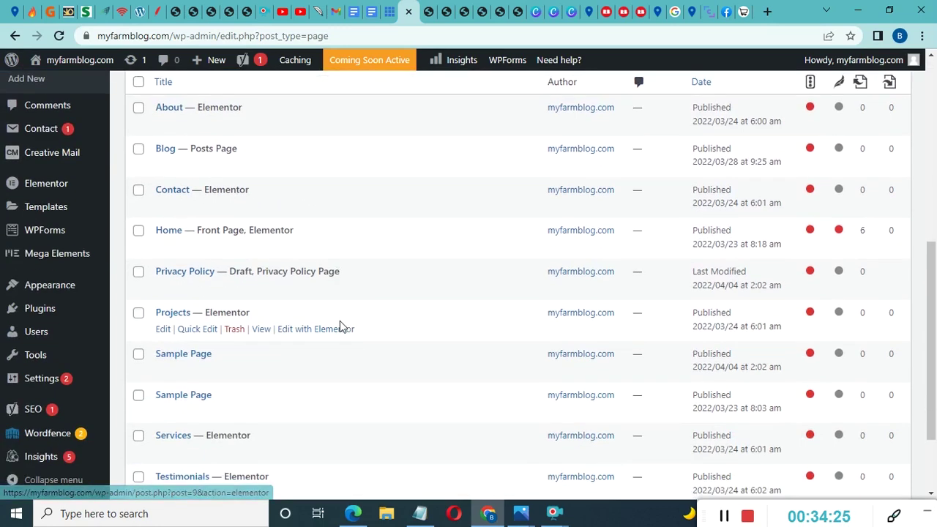
{"action": "scroll", "coordinate": [339, 326], "scroll_direction": "up", "scroll_amount": 1}
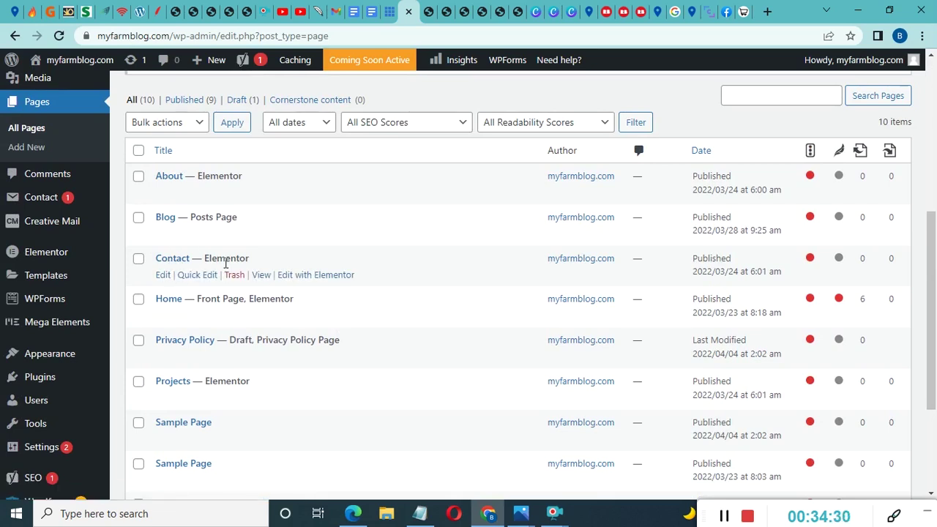
{"action": "right_click", "coordinate": [304, 279]}
{"action": "left_click", "coordinate": [327, 287]}
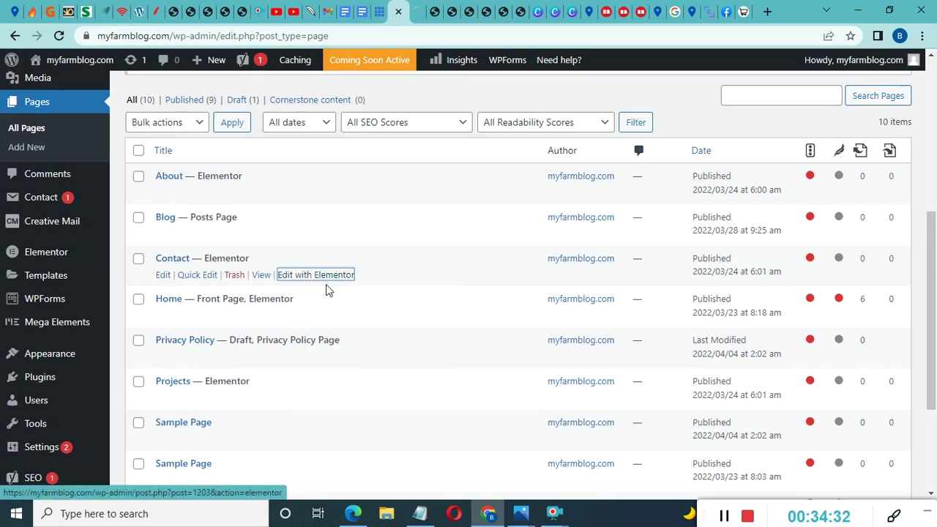
Open the Contact page in Elementor in a new tab and scroll through its content
{"action": "left_click", "coordinate": [420, 6]}
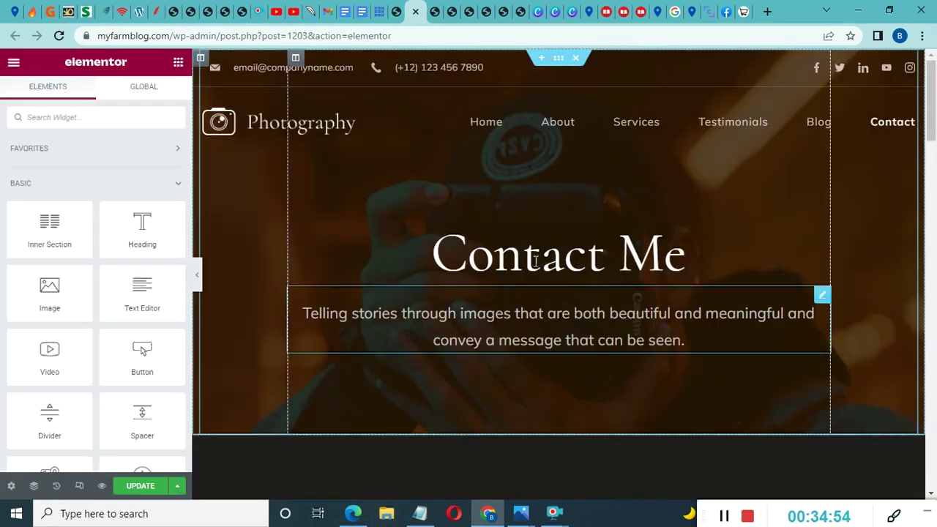
{"action": "scroll", "coordinate": [538, 262], "scroll_direction": "down", "scroll_amount": 5}
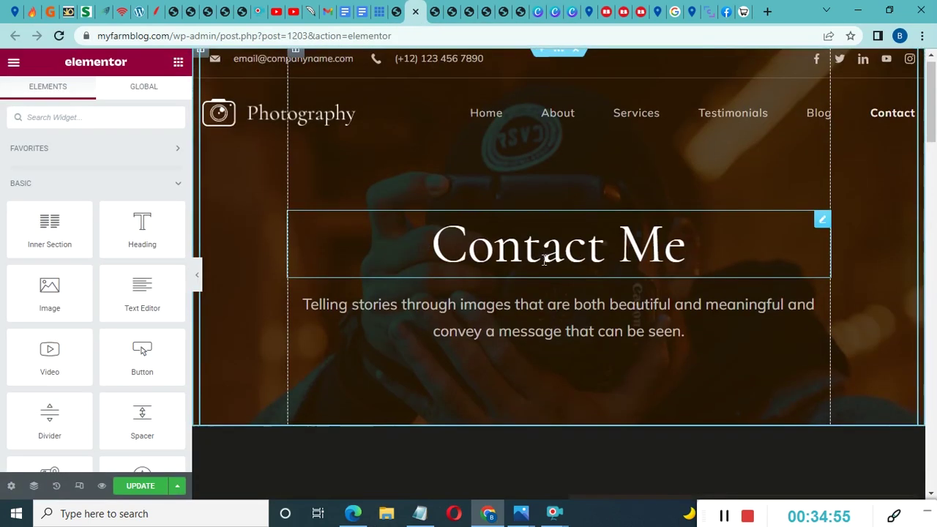
{"action": "scroll", "coordinate": [542, 266], "scroll_direction": "down", "scroll_amount": 2}
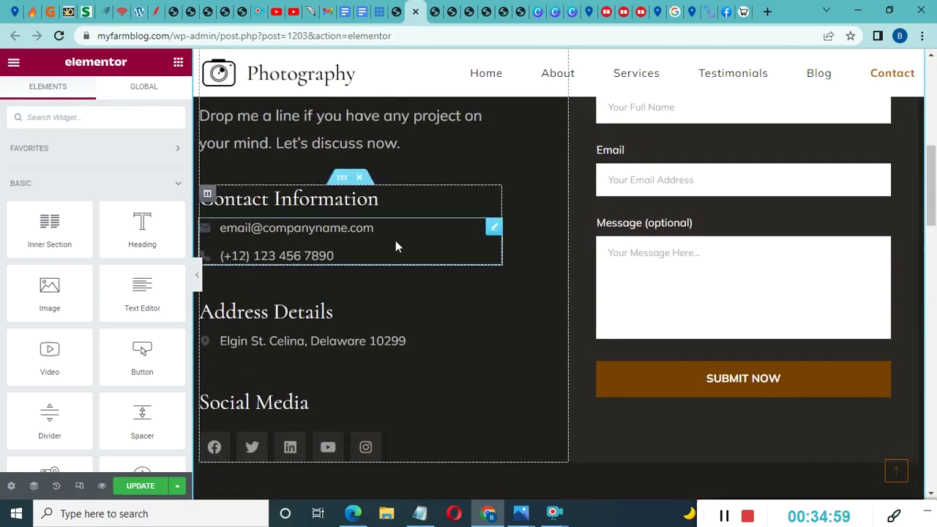
{"action": "scroll", "coordinate": [707, 264], "scroll_direction": "up", "scroll_amount": 1}
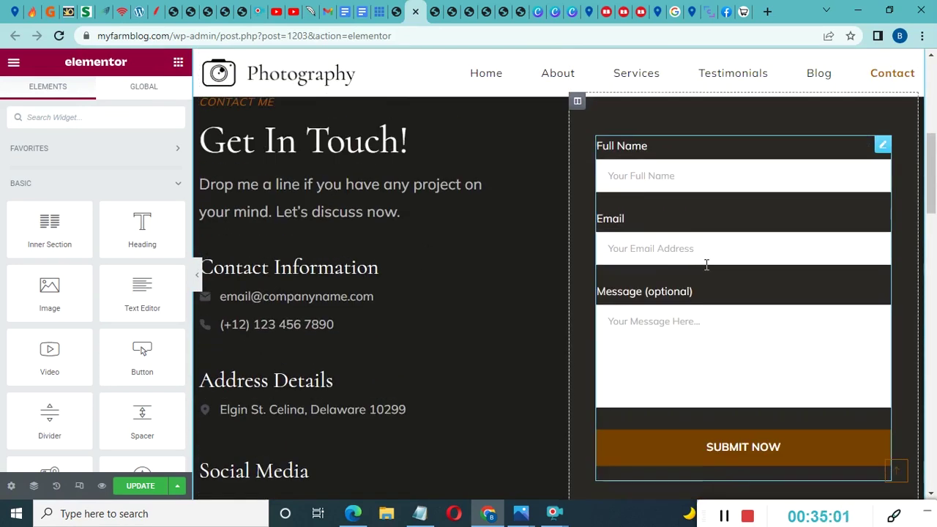
{"action": "scroll", "coordinate": [706, 265], "scroll_direction": "up", "scroll_amount": 5}
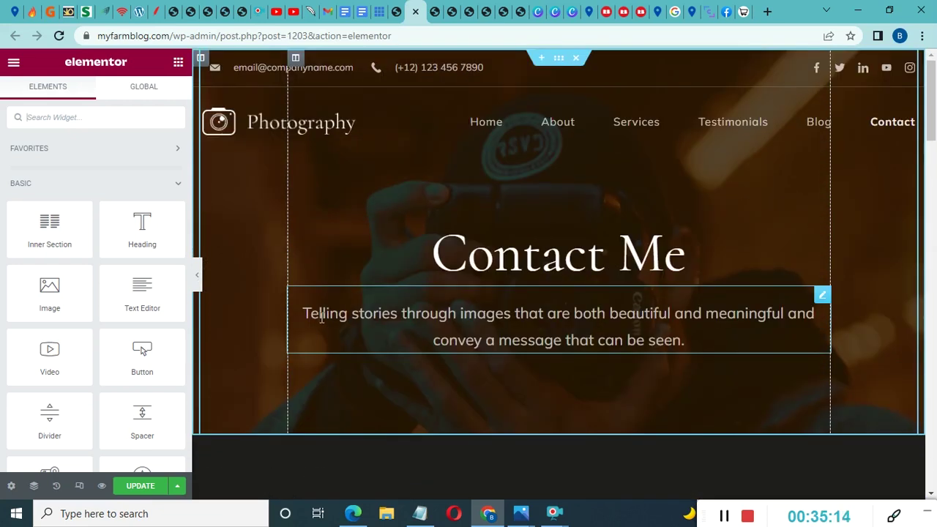
Inspect the hero paragraph's text settings and the hero inner section's options
{"action": "left_click", "coordinate": [822, 297]}
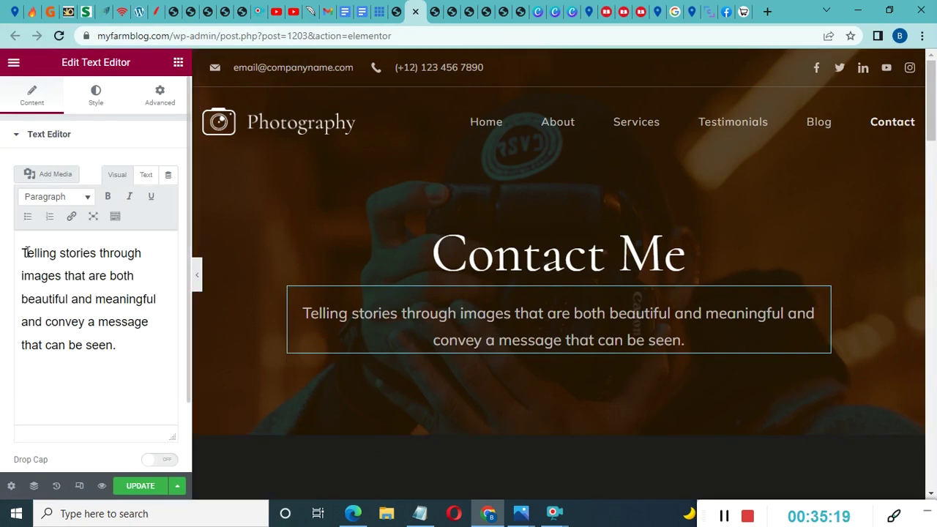
{"action": "left_click_drag", "start_coordinate": [26, 253], "coordinate": [121, 350]}
{"action": "left_click", "coordinate": [454, 322]}
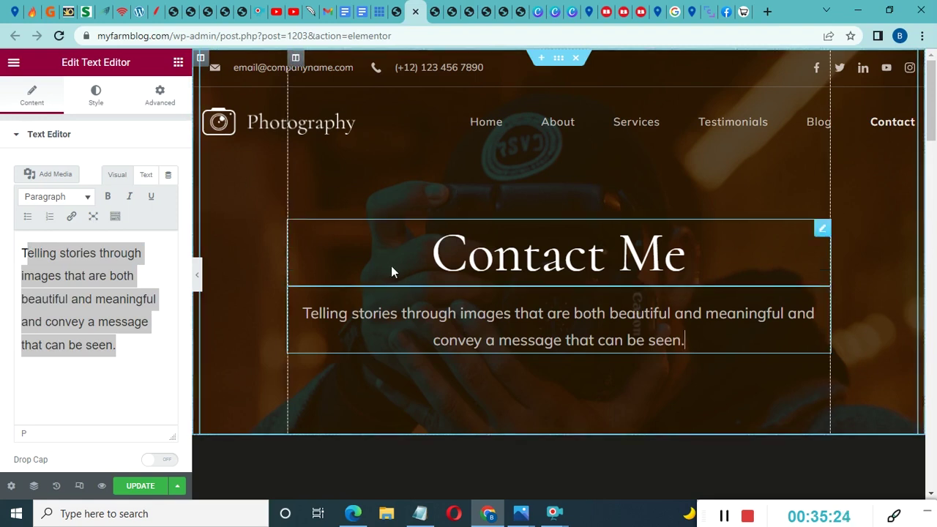
{"action": "right_click", "coordinate": [237, 192]}
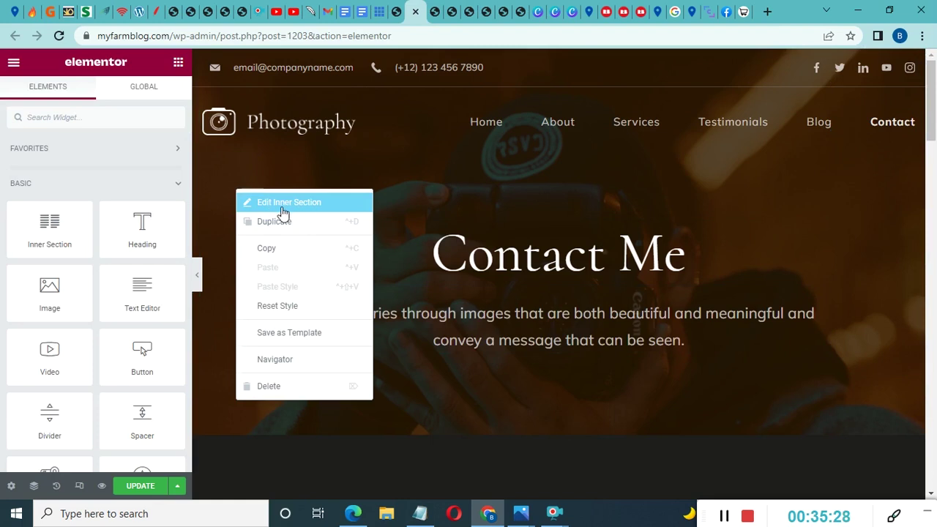
{"action": "left_click", "coordinate": [221, 167]}
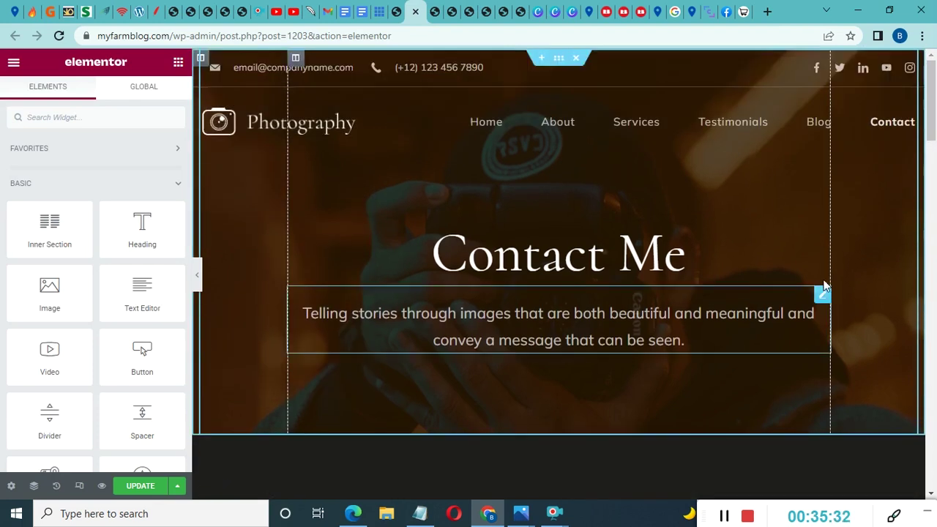
{"action": "scroll", "coordinate": [590, 306], "scroll_direction": "down", "scroll_amount": 5}
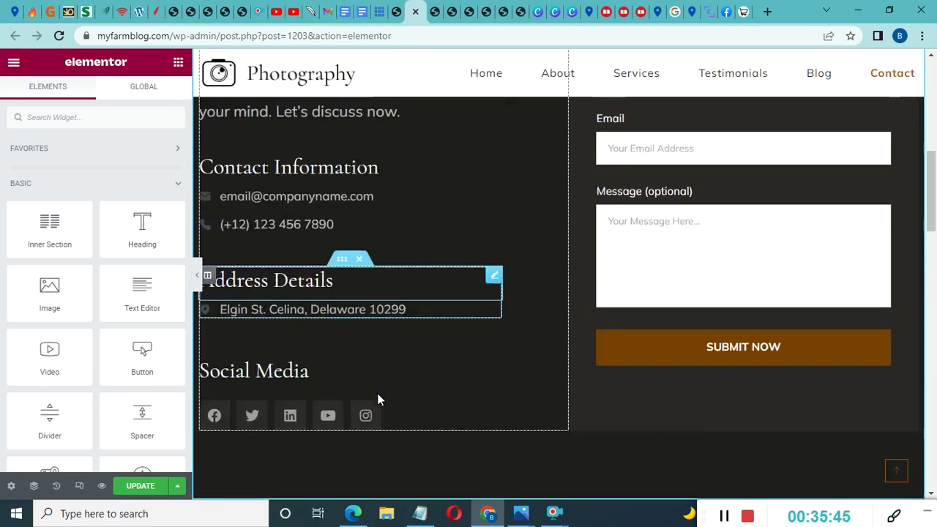
{"action": "scroll", "coordinate": [378, 396], "scroll_direction": "down", "scroll_amount": 4}
{"action": "scroll", "coordinate": [379, 397], "scroll_direction": "down", "scroll_amount": 3}
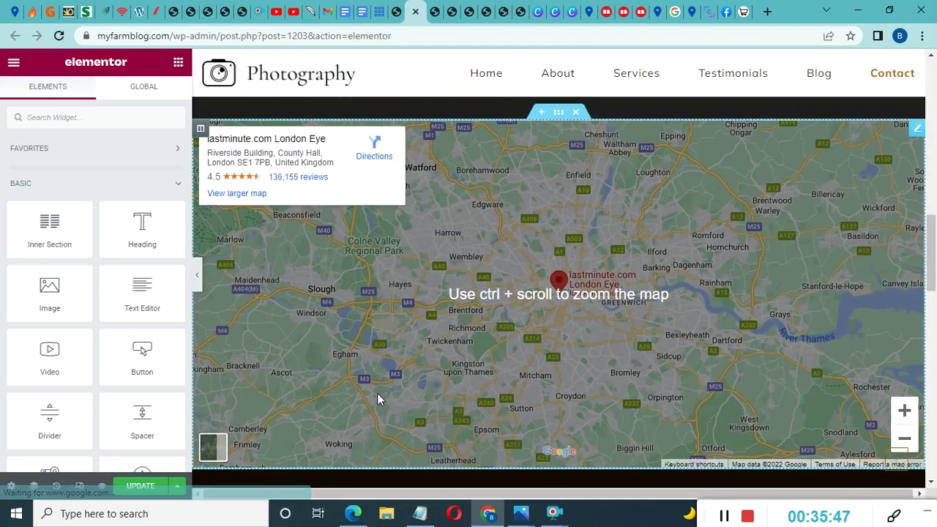
{"action": "scroll", "coordinate": [435, 318], "scroll_direction": "down", "scroll_amount": 2}
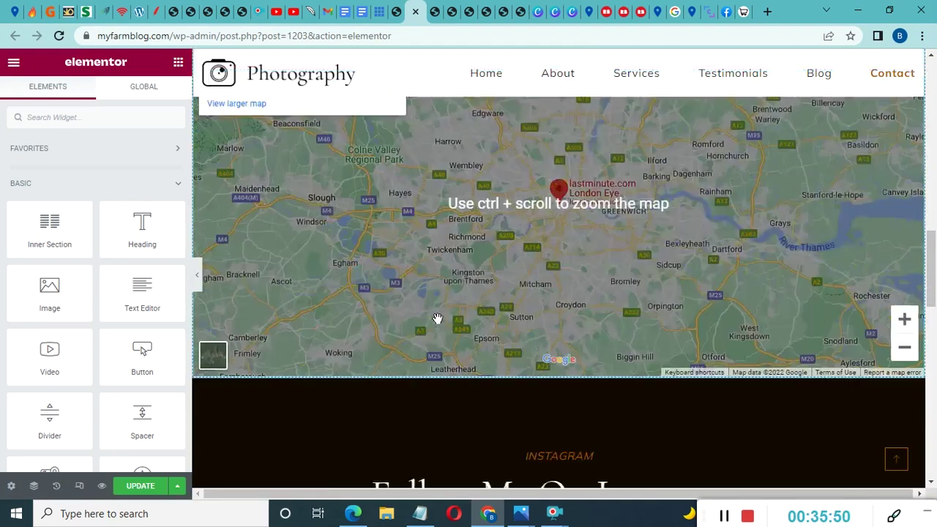
{"action": "scroll", "coordinate": [437, 318], "scroll_direction": "up", "scroll_amount": 4}
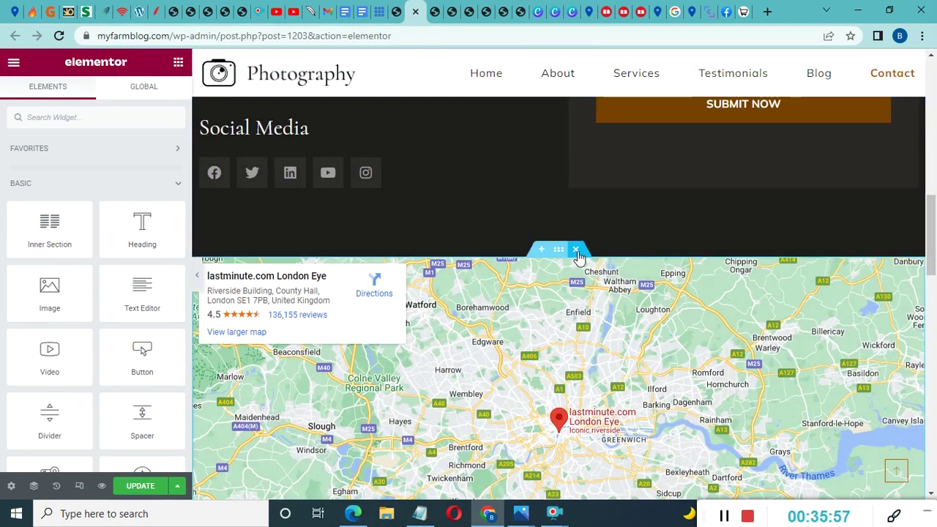
{"action": "scroll", "coordinate": [579, 256], "scroll_direction": "down", "scroll_amount": 5}
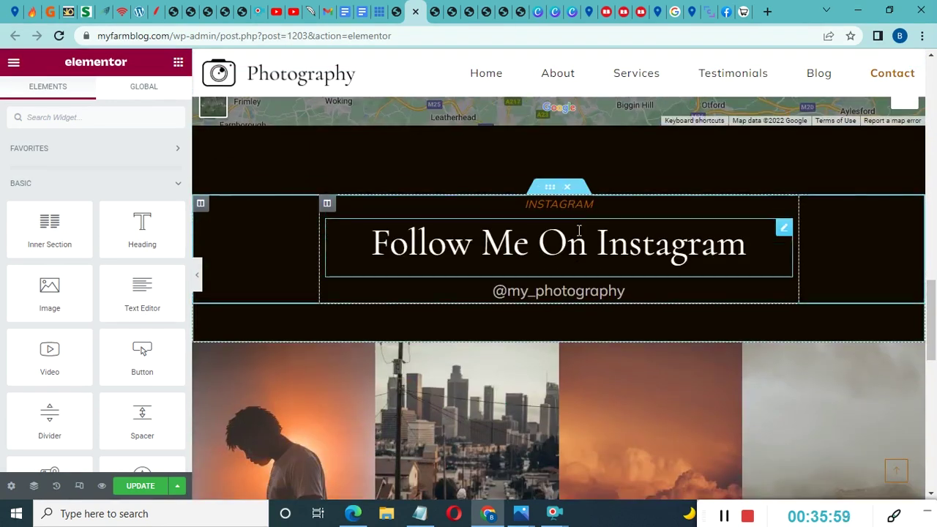
{"action": "left_click", "coordinate": [510, 295]}
{"action": "left_click_drag", "start_coordinate": [626, 291], "coordinate": [505, 291]}
{"action": "scroll", "coordinate": [523, 303], "scroll_direction": "down", "scroll_amount": 3}
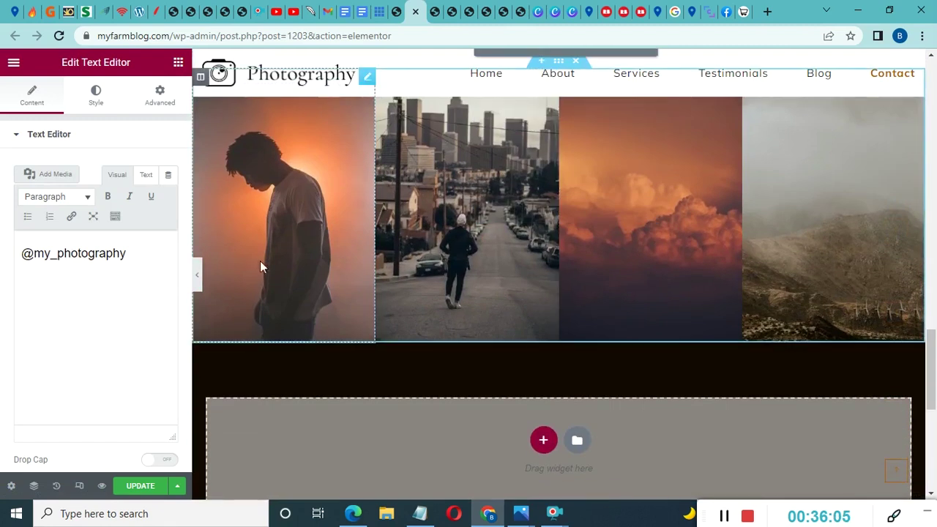
{"action": "scroll", "coordinate": [644, 245], "scroll_direction": "up", "scroll_amount": 1}
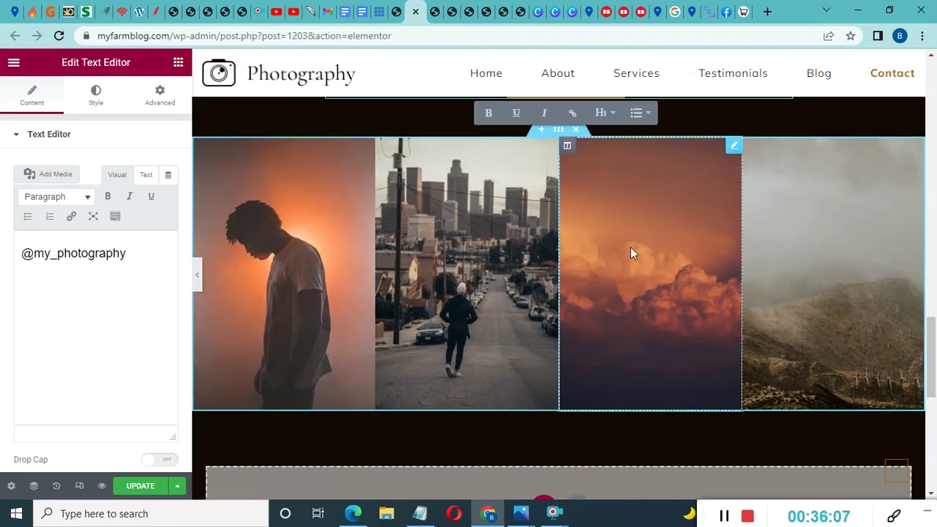
{"action": "right_click", "coordinate": [441, 248]}
{"action": "left_click", "coordinate": [469, 259]}
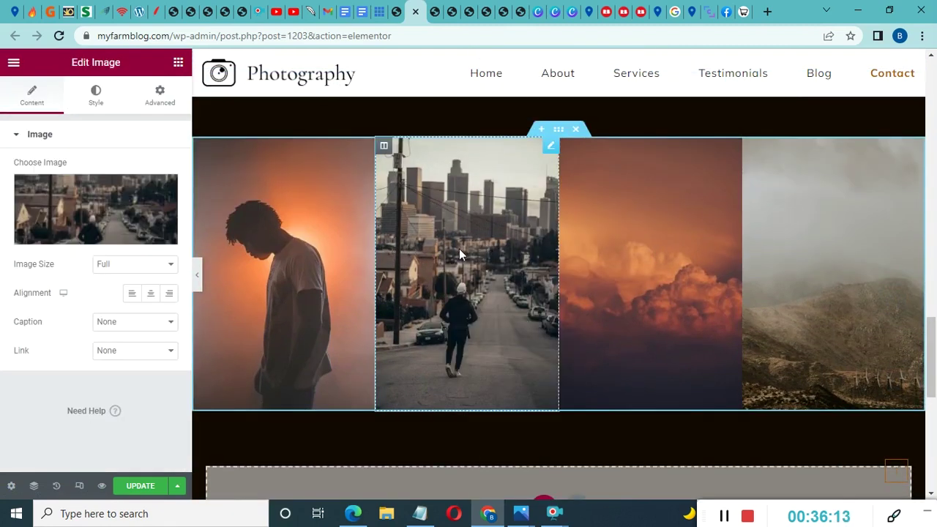
{"action": "right_click", "coordinate": [457, 279]}
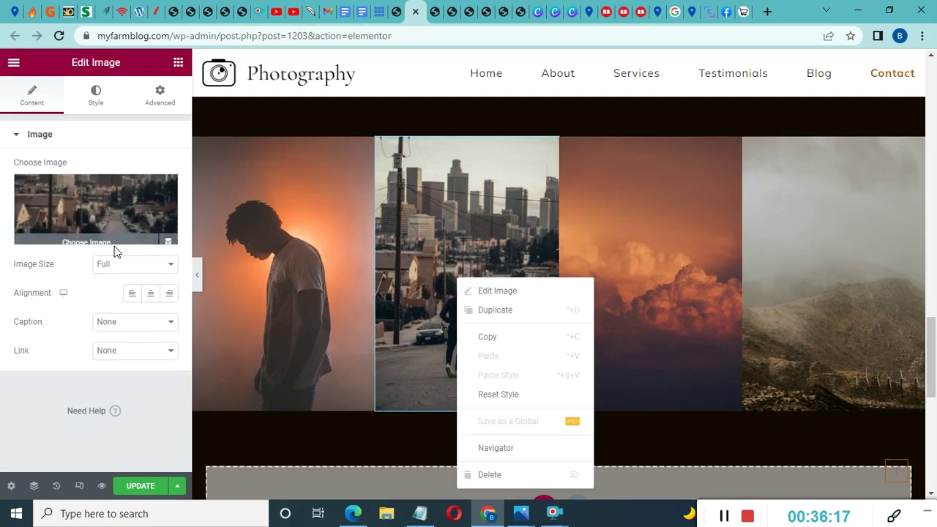
{"action": "scroll", "coordinate": [513, 232], "scroll_direction": "down", "scroll_amount": 1}
{"action": "left_click", "coordinate": [426, 239]}
{"action": "scroll", "coordinate": [454, 281], "scroll_direction": "down", "scroll_amount": 6}
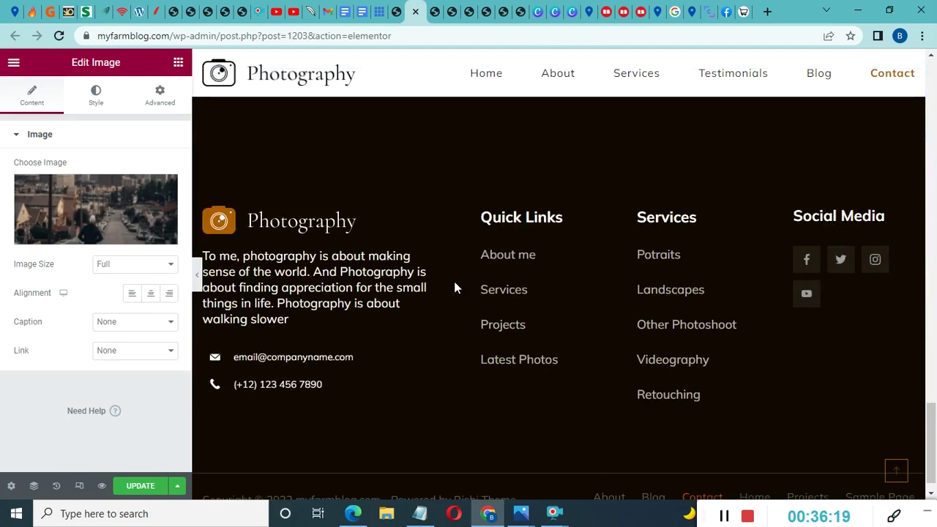
{"action": "scroll", "coordinate": [455, 288], "scroll_direction": "up", "scroll_amount": 5}
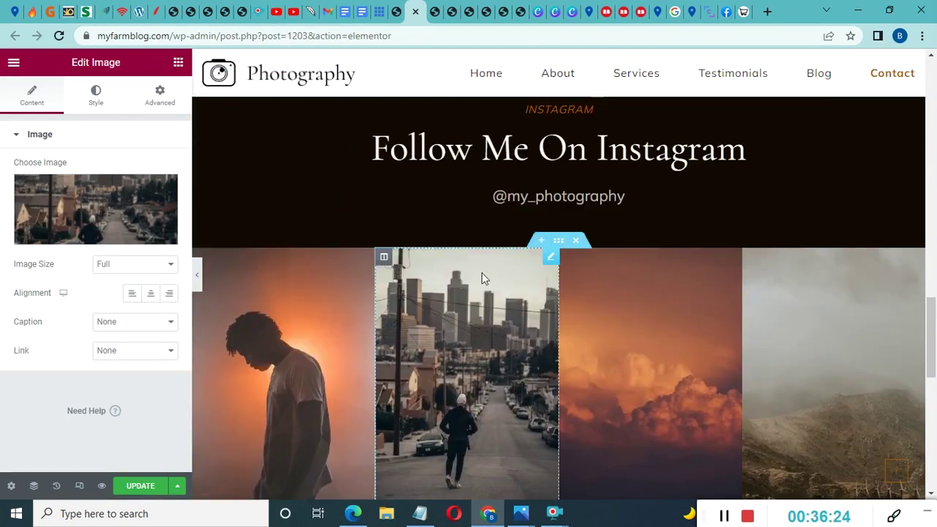
{"action": "left_click", "coordinate": [826, 79]}
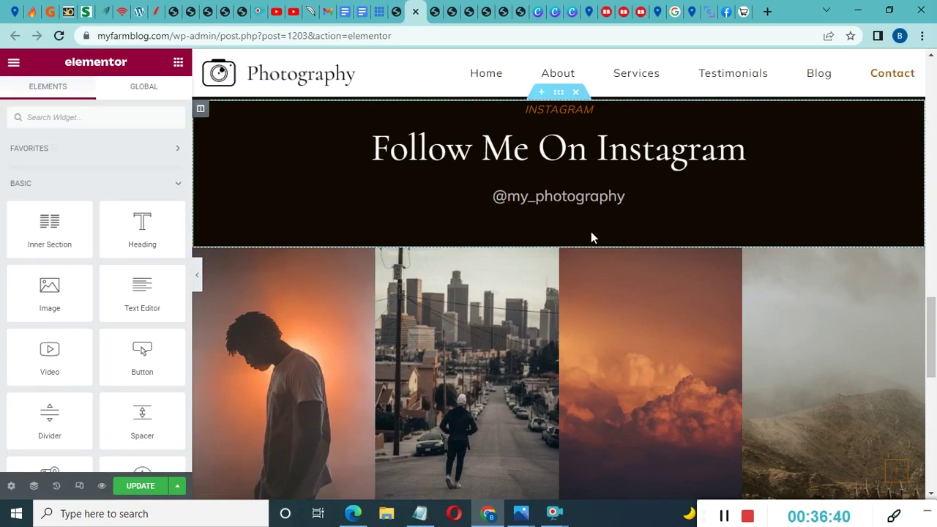